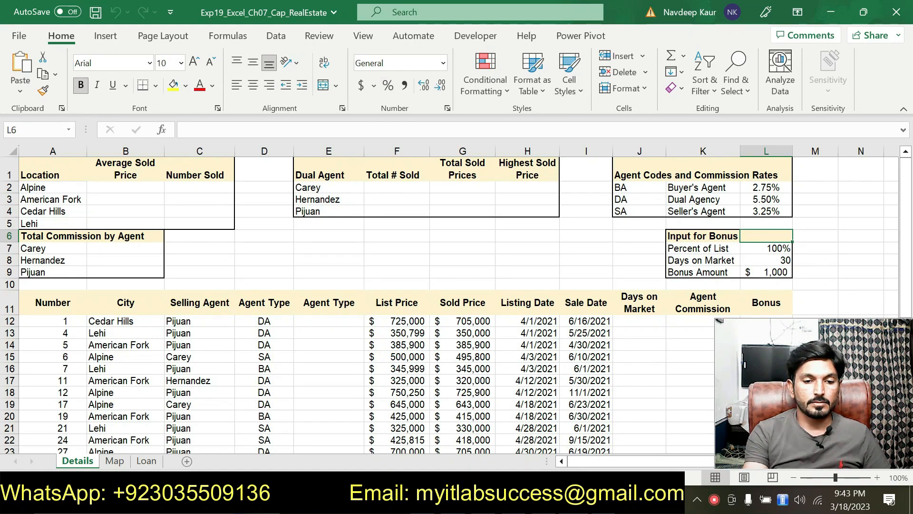
# Step: Switch to the Word instructions document and highlight the workbook file name in step 1 in turquoise
pyautogui.click(638, 499)
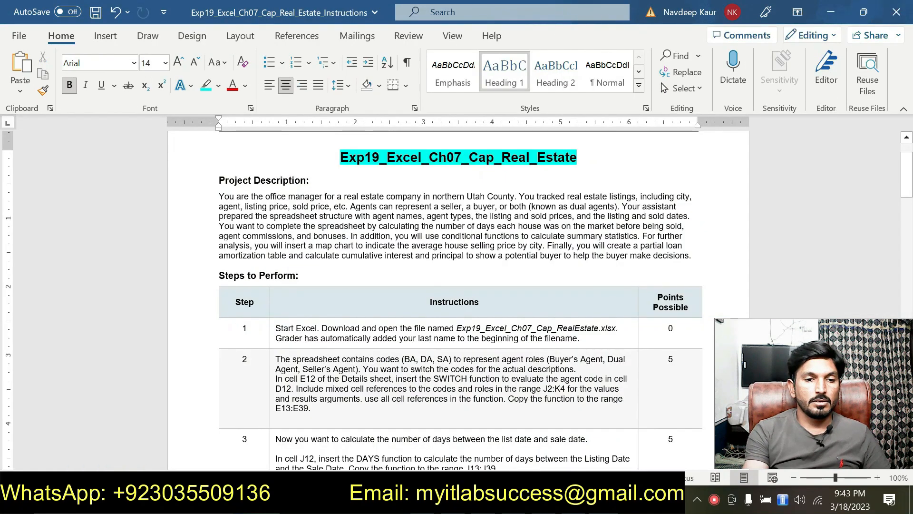
pyautogui.scroll(2, 459, 304)
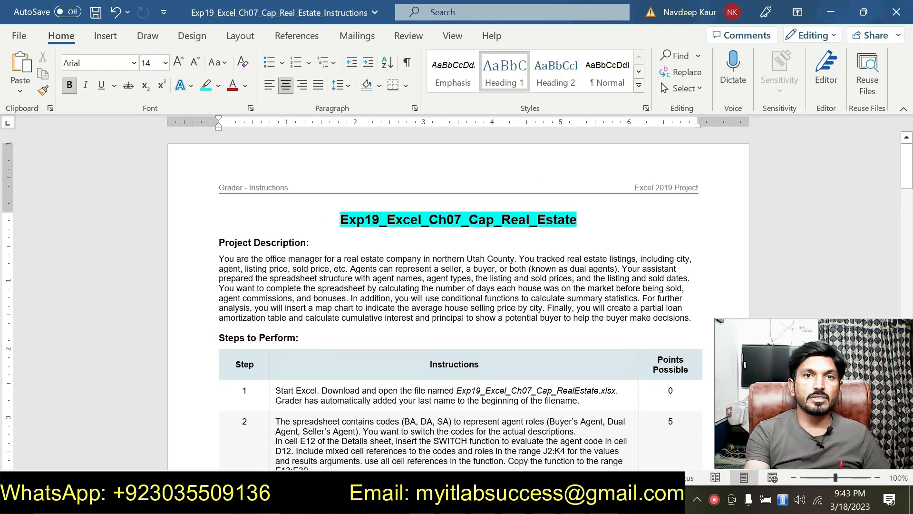
pyautogui.moveTo(479, 388); pyautogui.dragTo(617, 396)
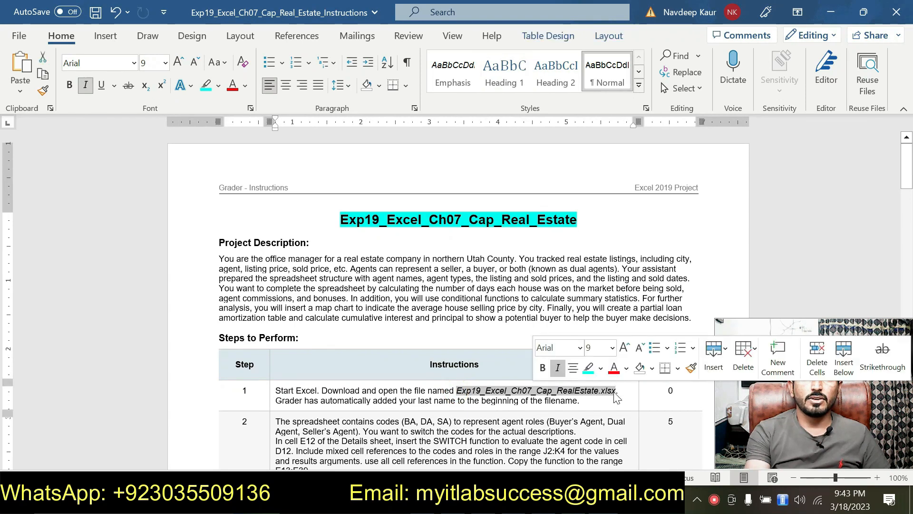
pyautogui.click(589, 367)
pyautogui.scroll(-1, 589, 369)
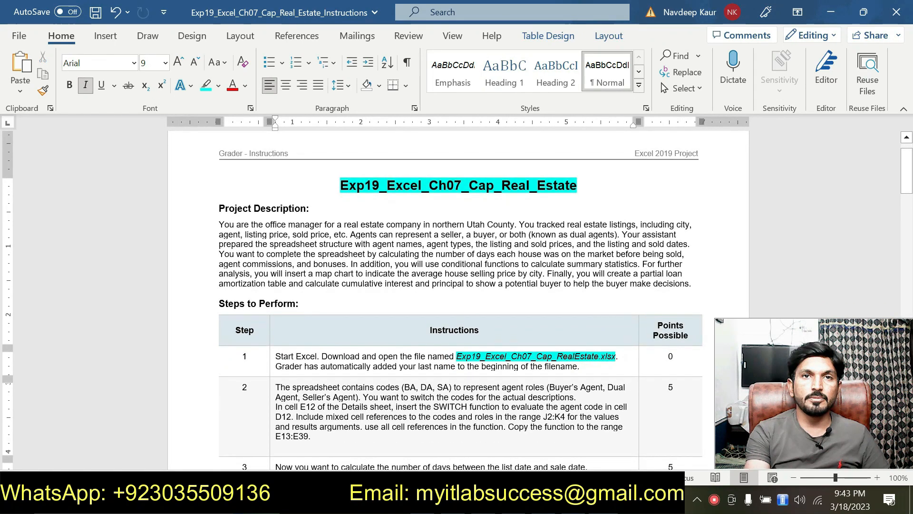
pyautogui.hotkey('alt', 'Tab')
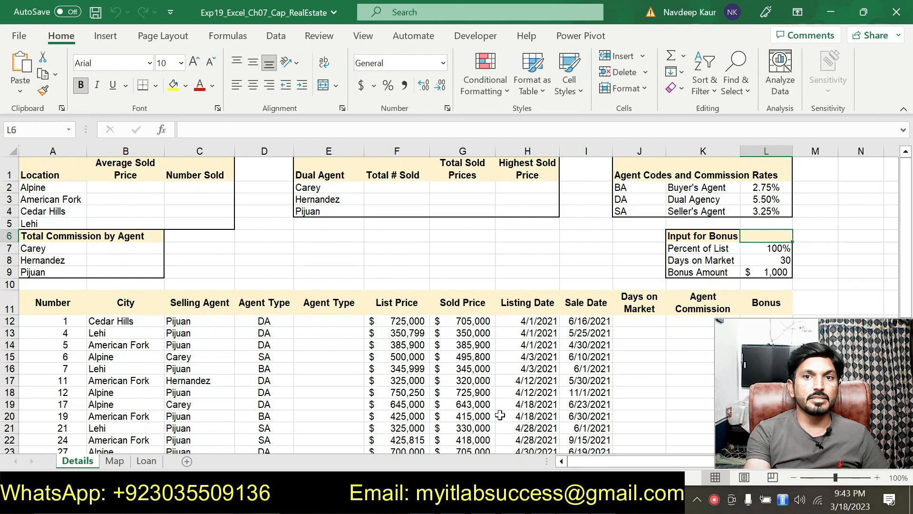
pyautogui.hotkey('alt', 'Tab')
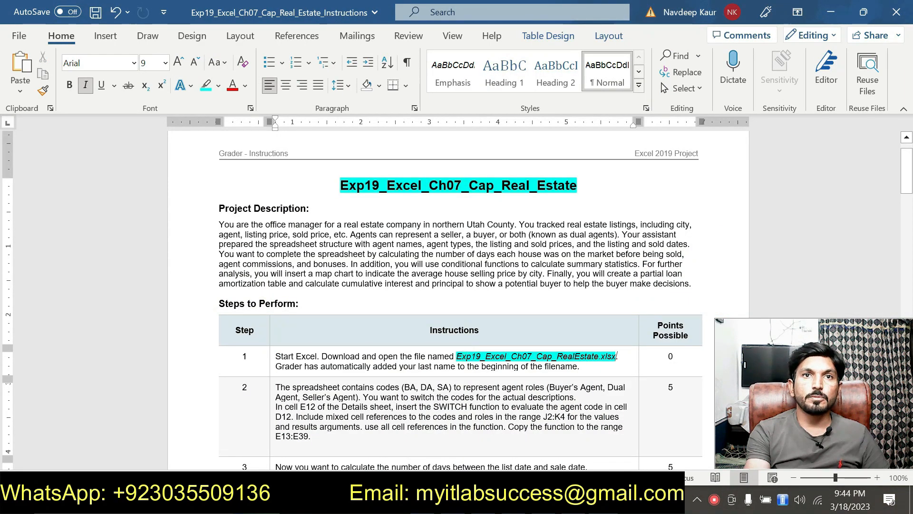
# Step: Extend the turquoise highlight to the period after the file name in step 1 and clear it from the file name itself
pyautogui.tripleClick(457, 356)
pyautogui.moveTo(457, 356); pyautogui.dragTo(617, 356)
pyautogui.click(588, 334)
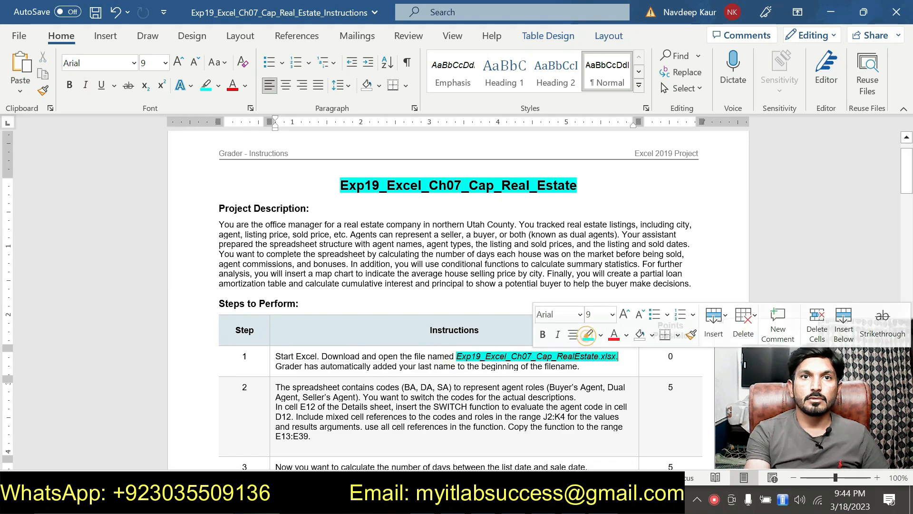
pyautogui.scroll(-3, 523, 309)
pyautogui.moveTo(456, 287); pyautogui.dragTo(615, 287)
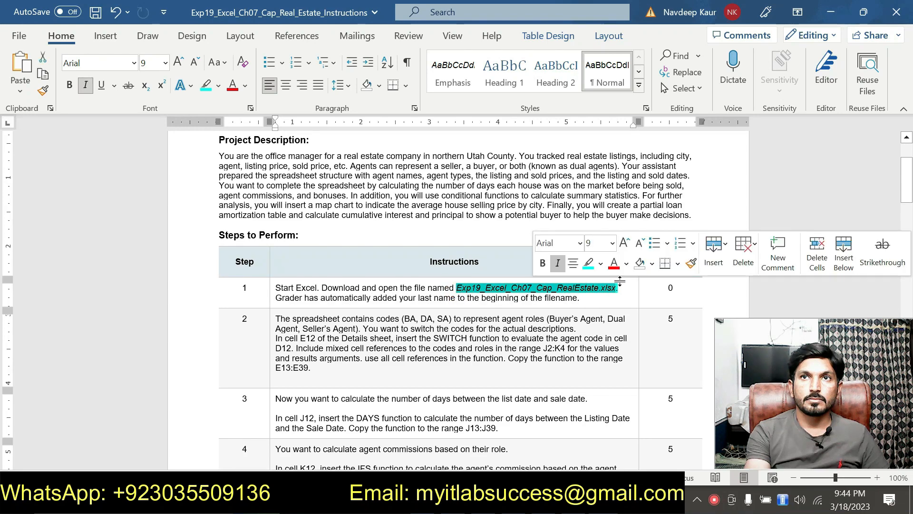
pyautogui.click(587, 265)
pyautogui.scroll(-2, 587, 265)
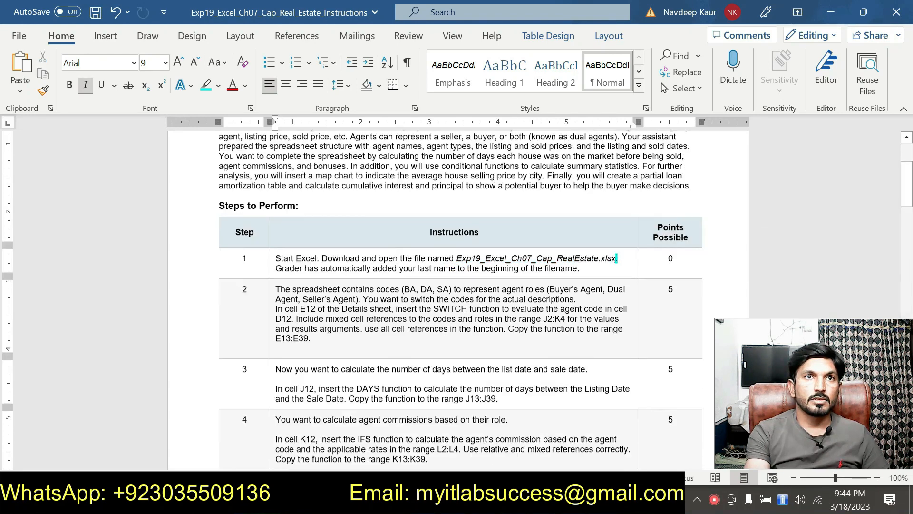
# Step: Highlight the full instruction text of step 2, about the SWITCH function, in turquoise
pyautogui.moveTo(277, 285); pyautogui.dragTo(311, 334)
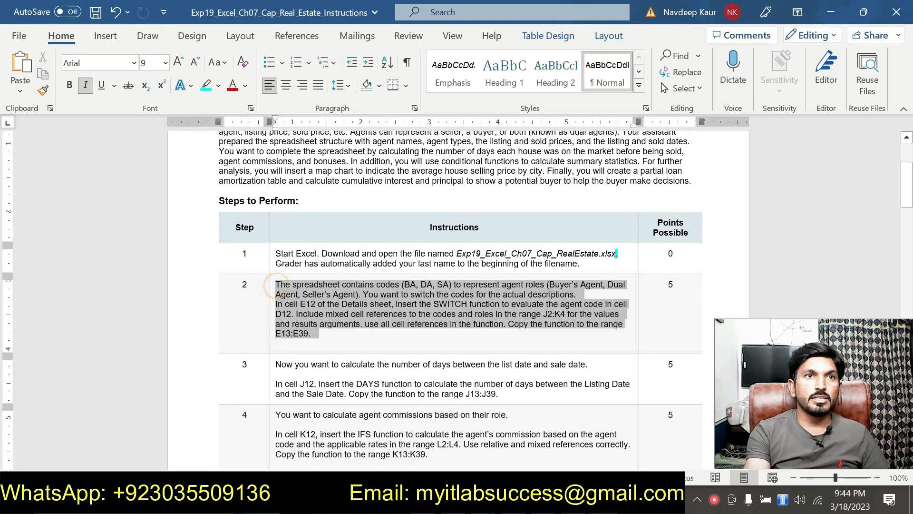
pyautogui.click(385, 310)
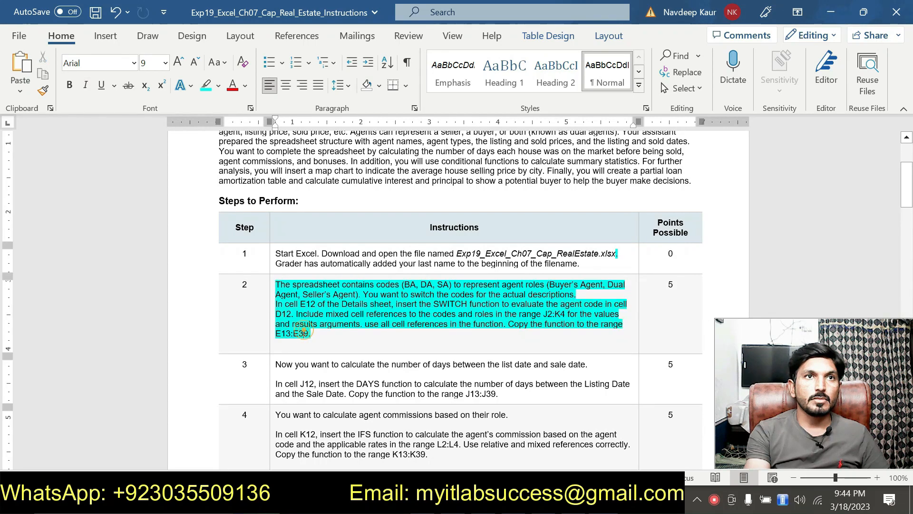
pyautogui.scroll(2, 390, 309)
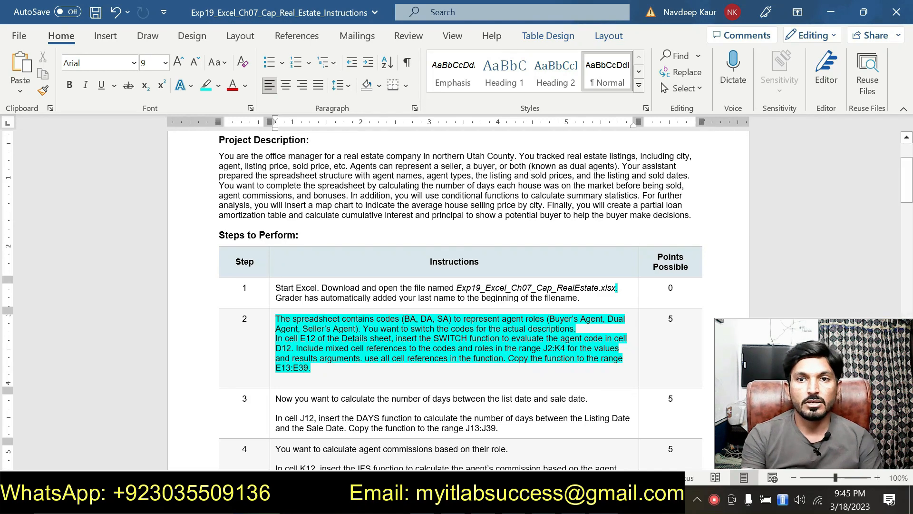
# Step: Switch to the Excel workbook and start a SWITCH formula in cell E12 of the Details sheet using the Function Arguments dialog
pyautogui.hotkey('alt', 'Tab')
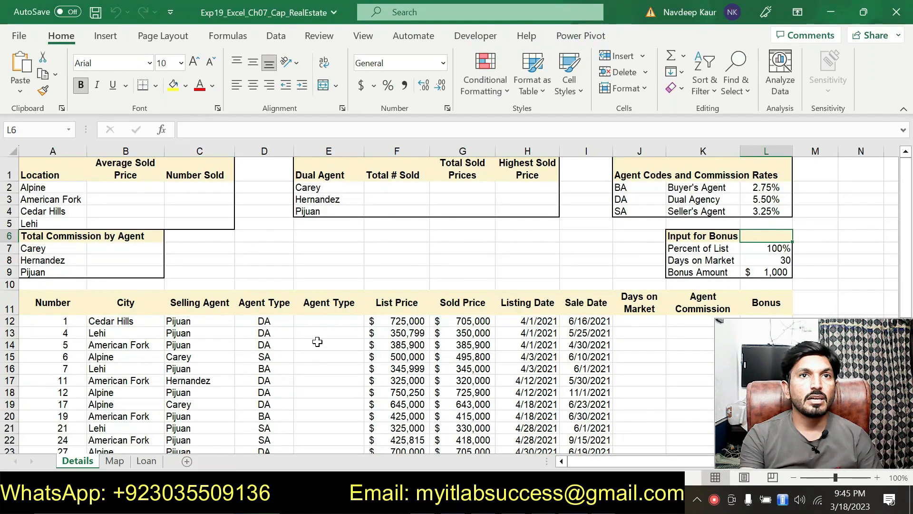
pyautogui.click(327, 320)
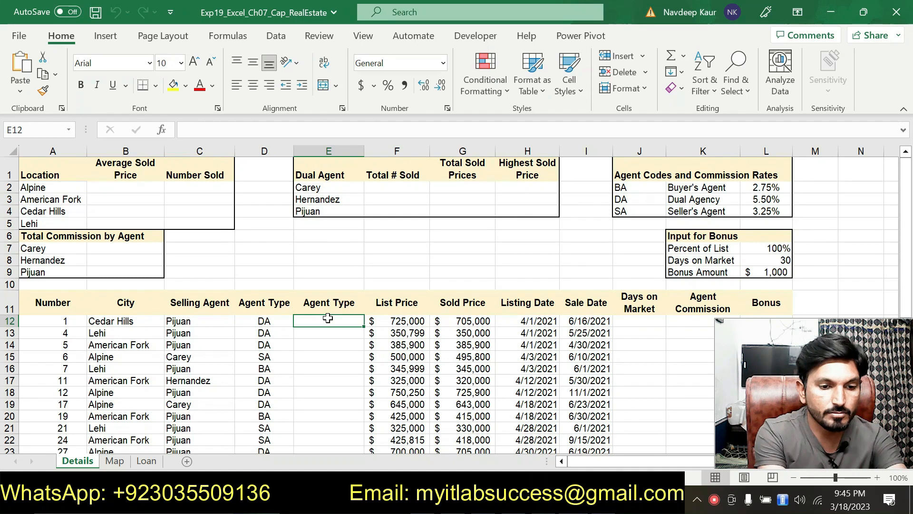
pyautogui.write('=SW')
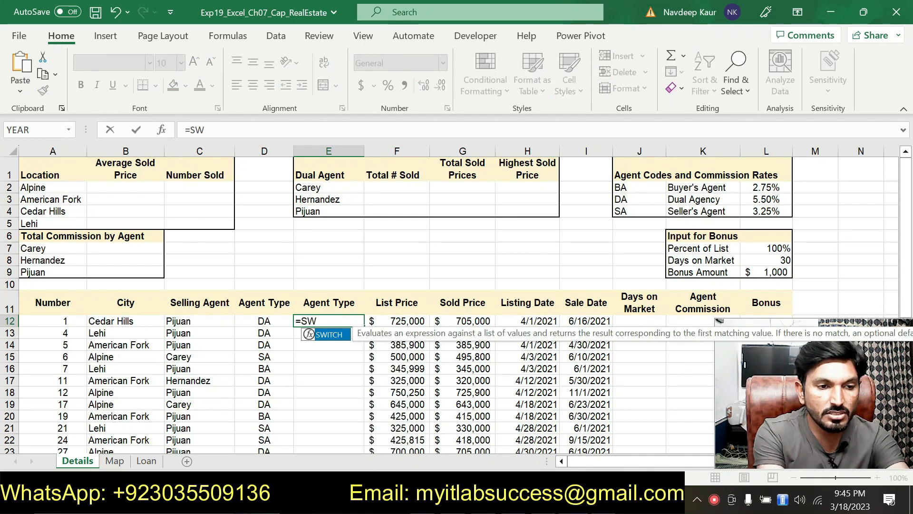
pyautogui.write('I')
pyautogui.doubleClick(328, 336)
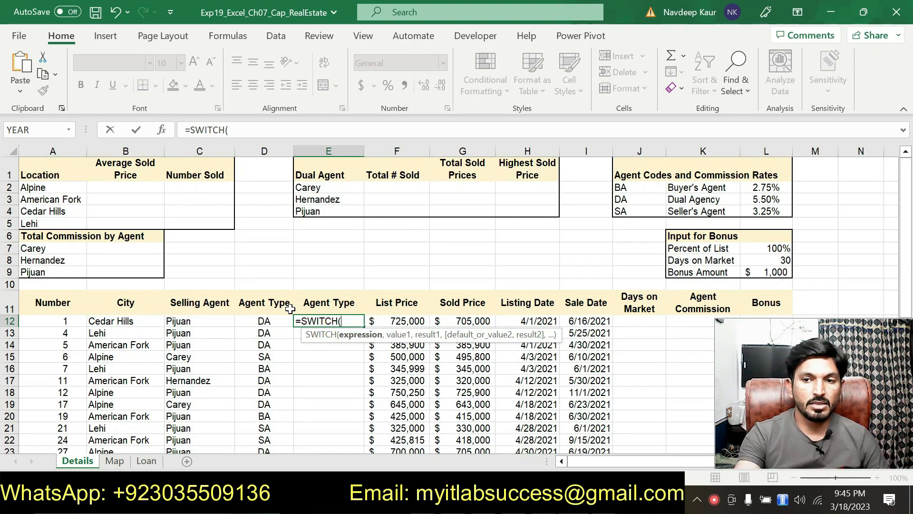
pyautogui.click(162, 130)
pyautogui.moveTo(407, 173); pyautogui.dragTo(621, 106)
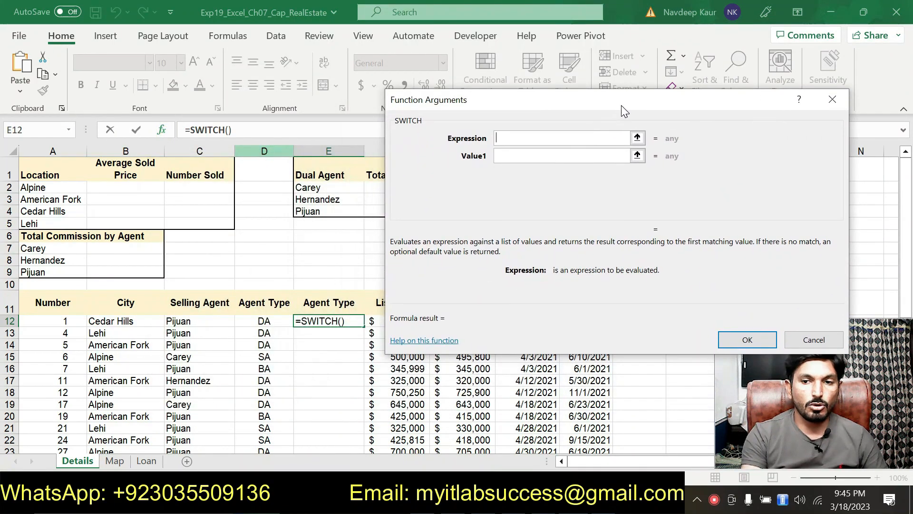
# Step: Set the SWITCH function's Expression to D12 and its Value1 to the mixed reference J$2
pyautogui.click(269, 321)
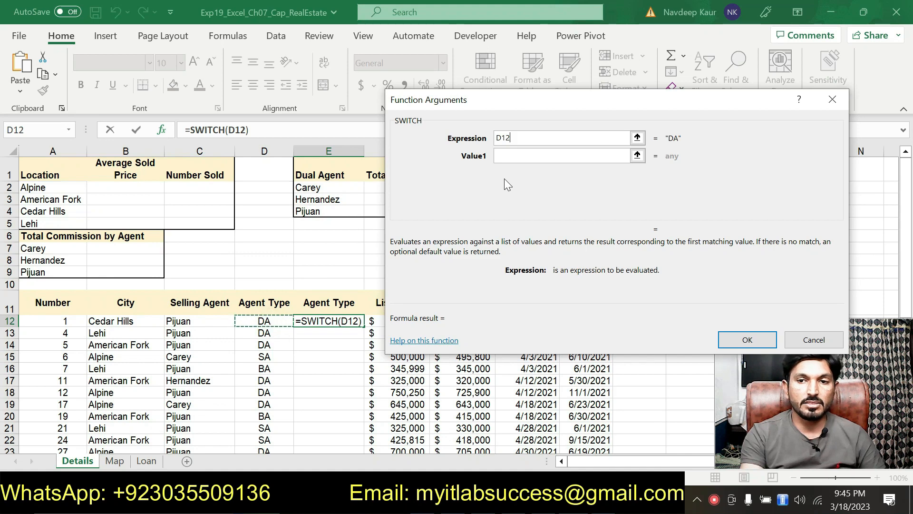
pyautogui.click(509, 155)
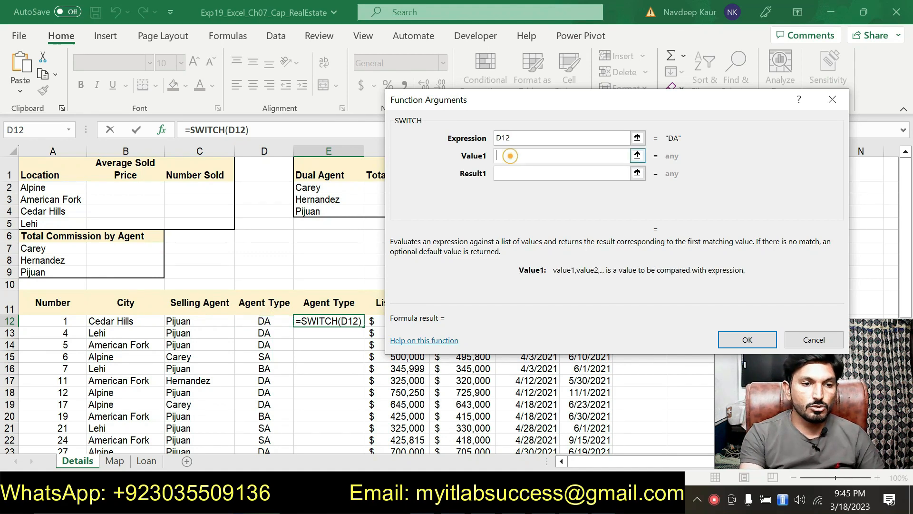
pyautogui.moveTo(531, 110); pyautogui.dragTo(243, 126)
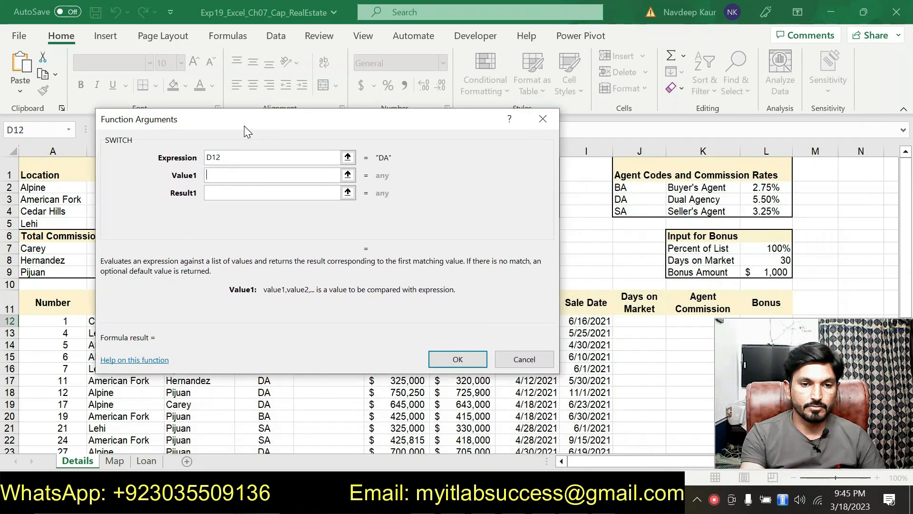
pyautogui.click(624, 187)
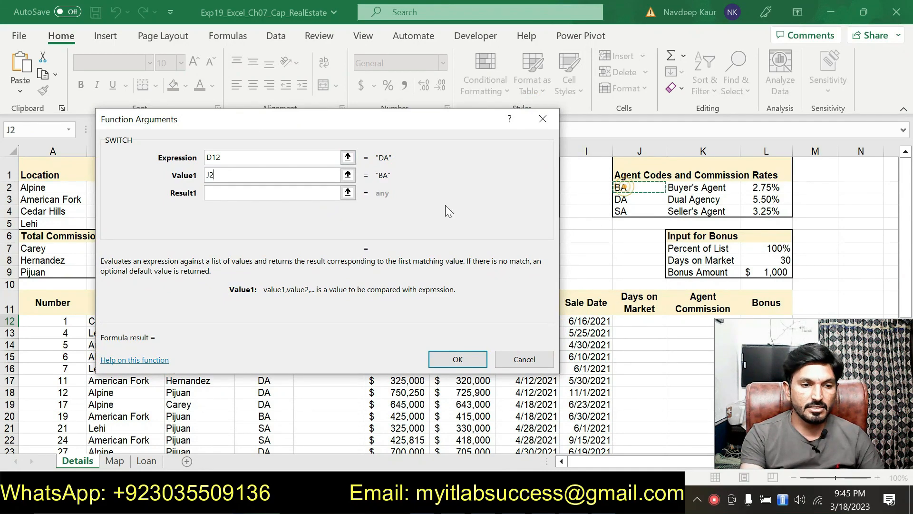
pyautogui.click(212, 176)
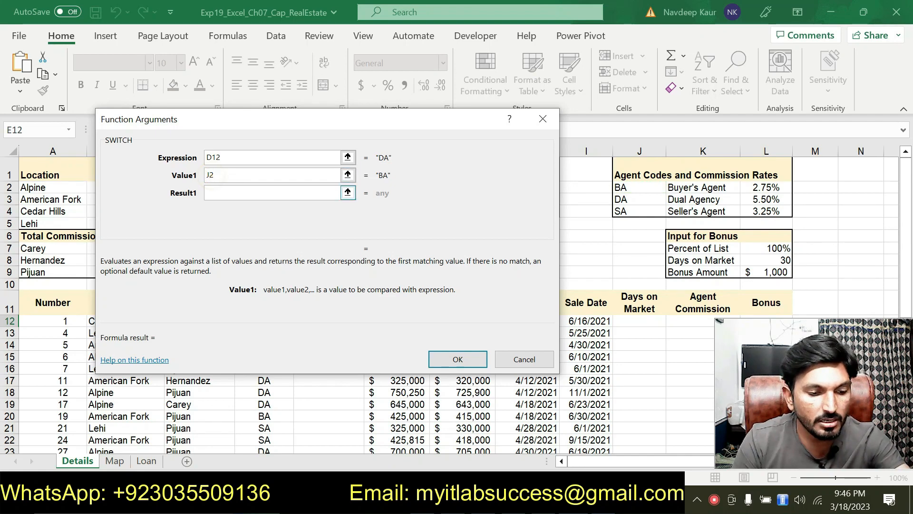
pyautogui.write('$')
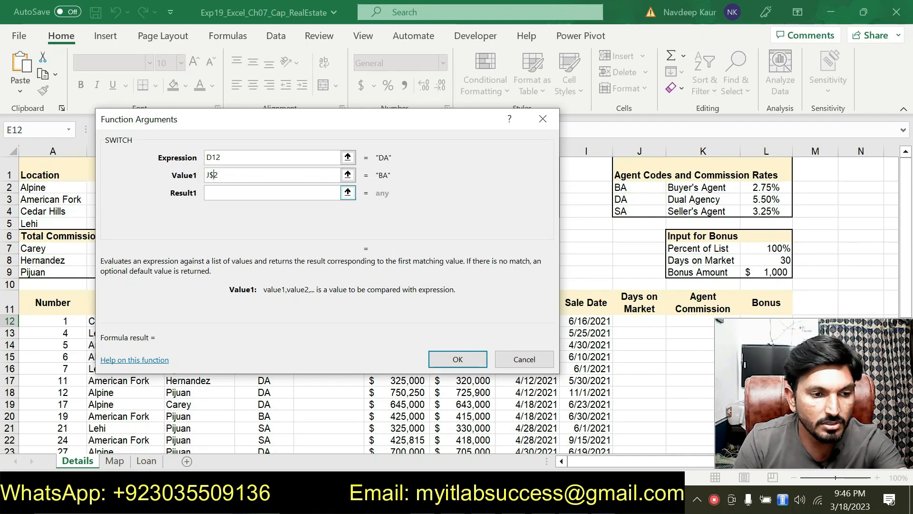
# Step: Set the SWITCH function's Result1 to the mixed reference K$2, the Buyer's Agent description
pyautogui.click(247, 192)
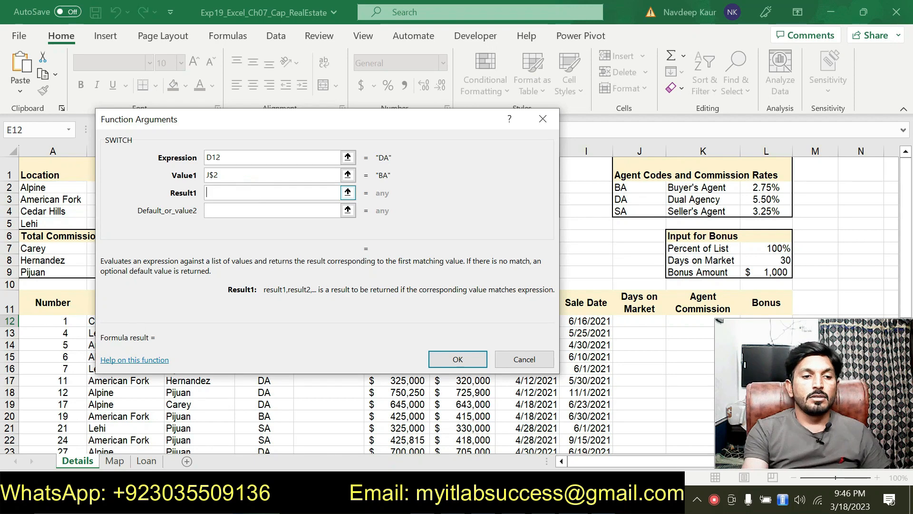
pyautogui.moveTo(360, 130); pyautogui.dragTo(387, 149)
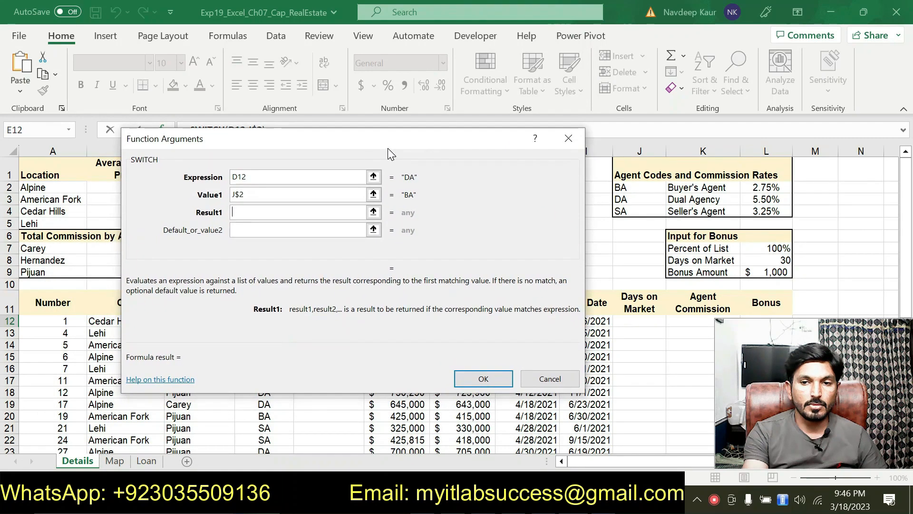
pyautogui.click(690, 187)
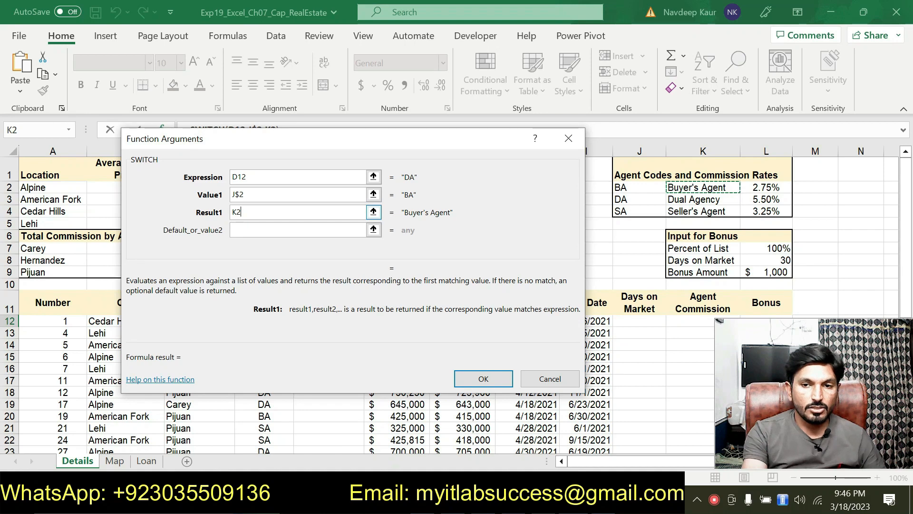
pyautogui.click(237, 212)
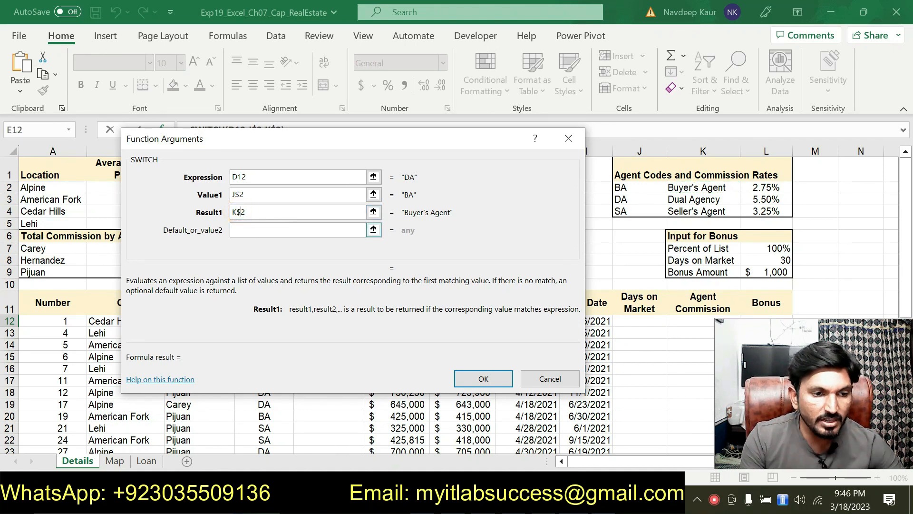
# Step: Enter J3$ as the SWITCH function's second value and reference cell K3 as Result2
pyautogui.click(254, 228)
pyautogui.moveTo(338, 151); pyautogui.dragTo(311, 153)
pyautogui.click(614, 199)
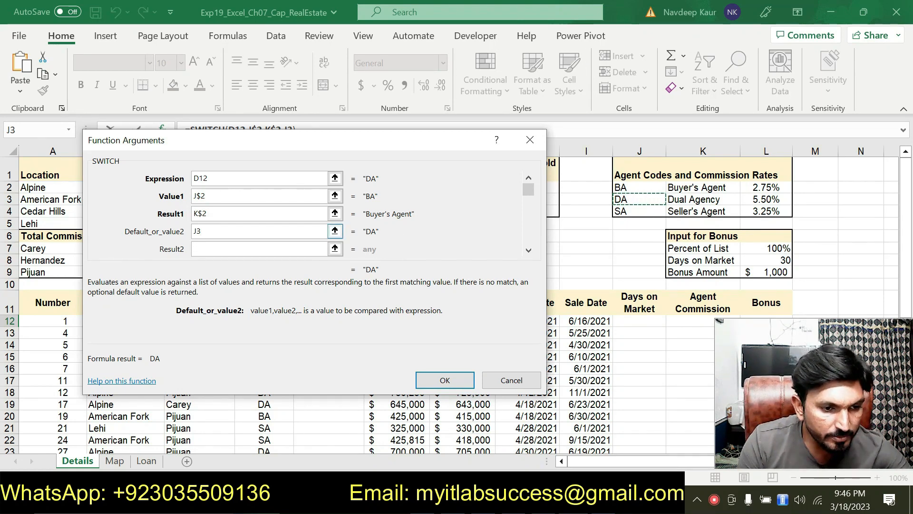
pyautogui.click(201, 231)
pyautogui.write('$')
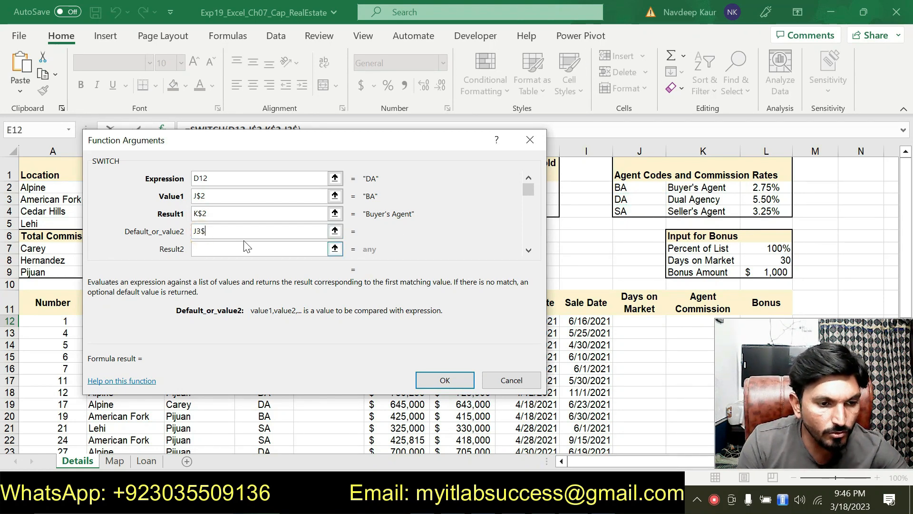
pyautogui.click(232, 248)
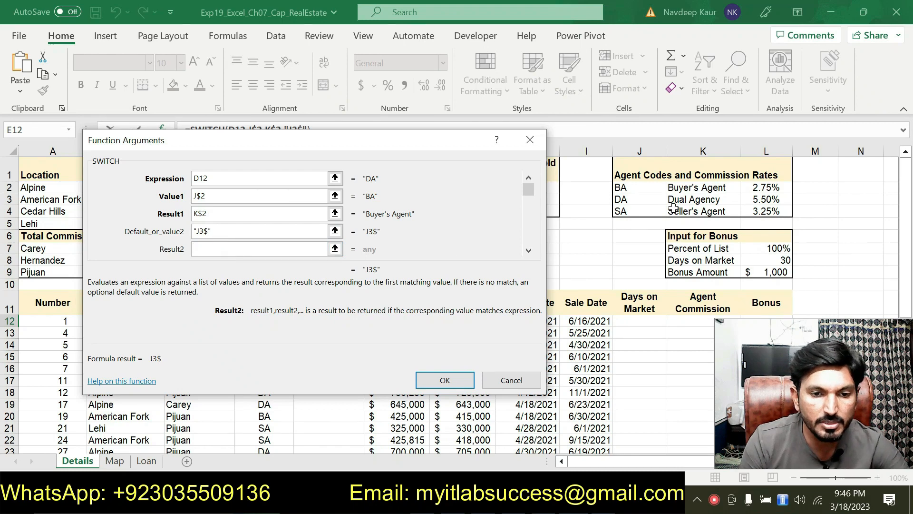
pyautogui.click(687, 200)
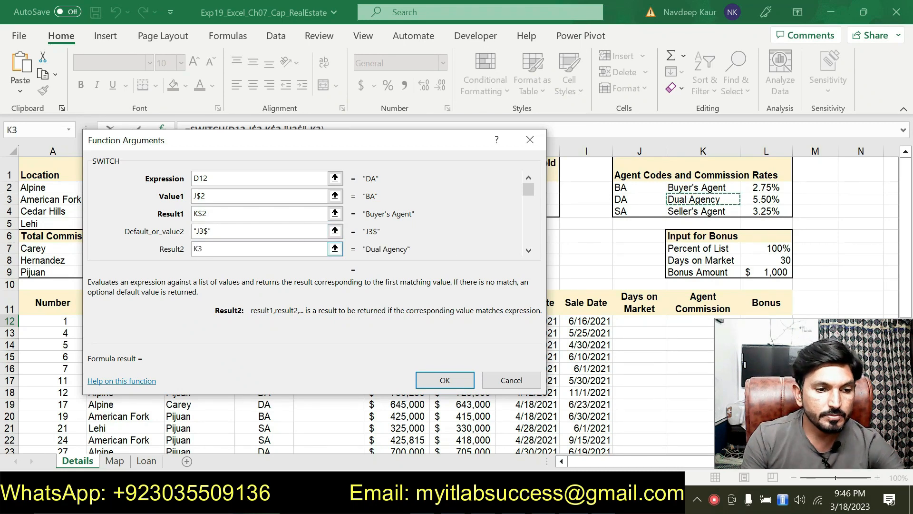
# Step: Correct the SWITCH function's second value to J$3 and make Result2 the mixed reference K$3
pyautogui.click(214, 231)
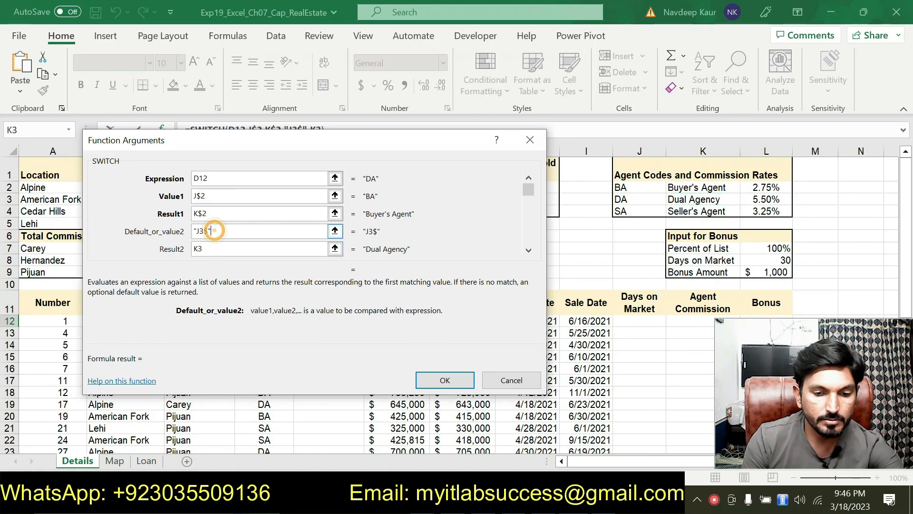
pyautogui.press('BackSpace')
pyautogui.press('BackSpace')
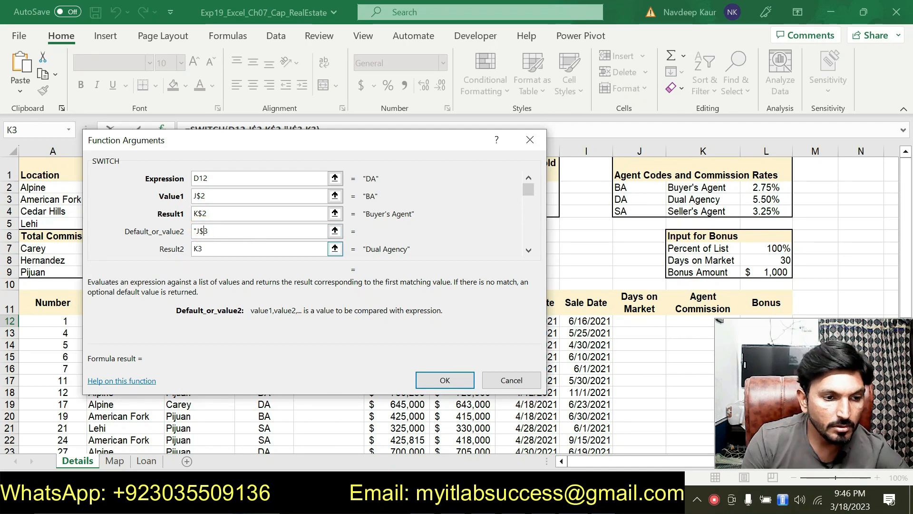
pyautogui.click(196, 231)
pyautogui.press('BackSpace')
pyautogui.click(197, 248)
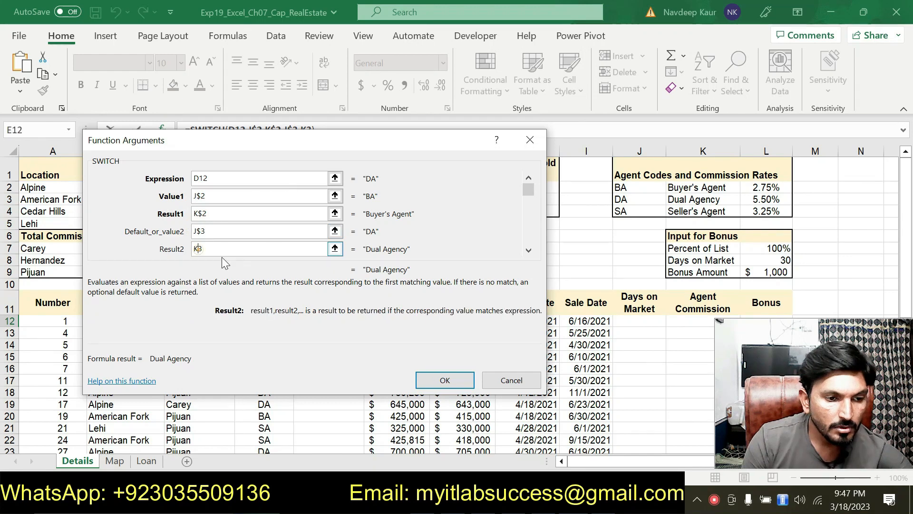
pyautogui.write('$')
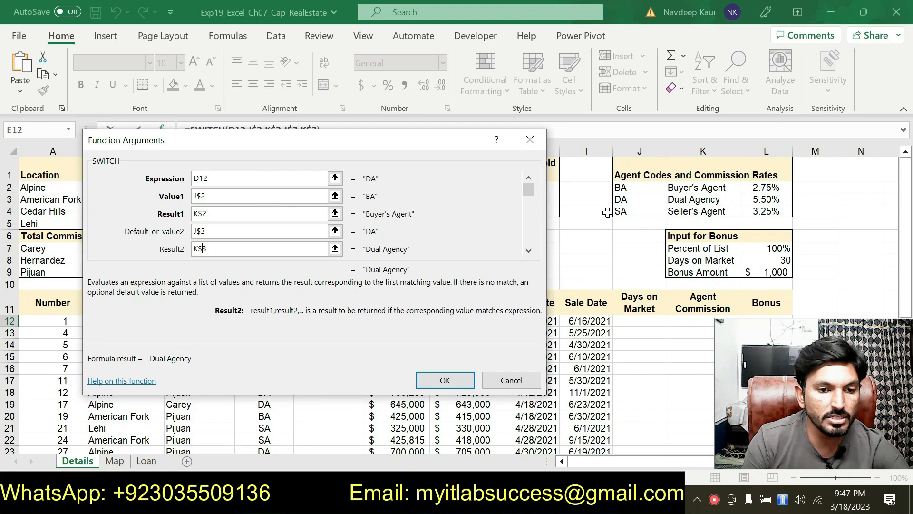
# Step: Set the SWITCH function's third value to the mixed reference J$4, the seller's agent code
pyautogui.click(528, 249)
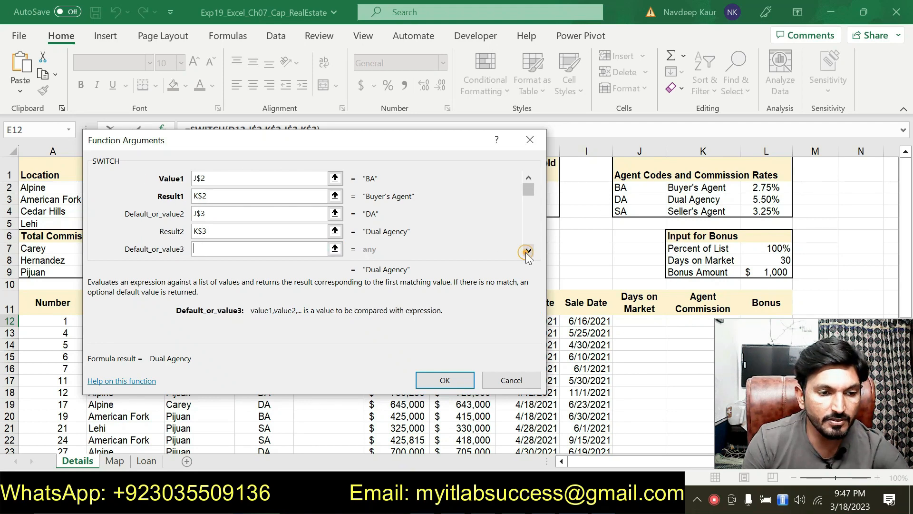
pyautogui.click(528, 250)
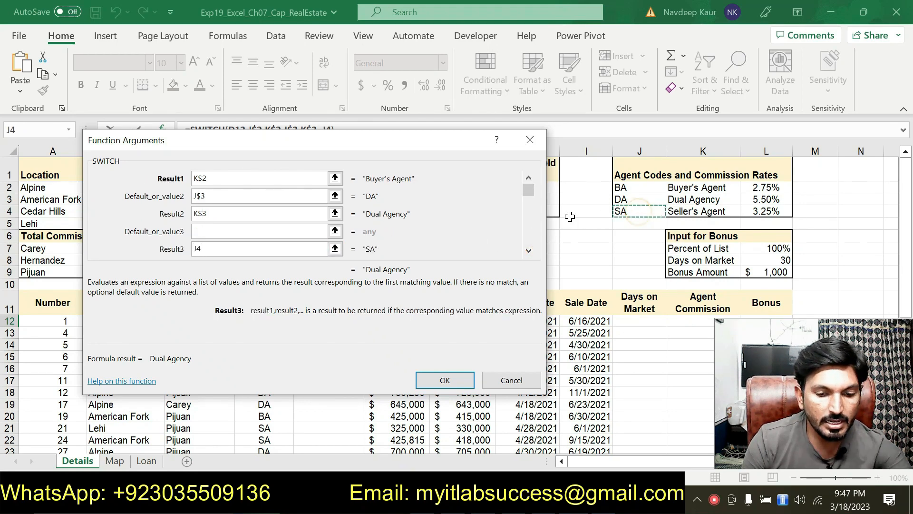
pyautogui.click(252, 232)
pyautogui.click(637, 211)
pyautogui.click(250, 244)
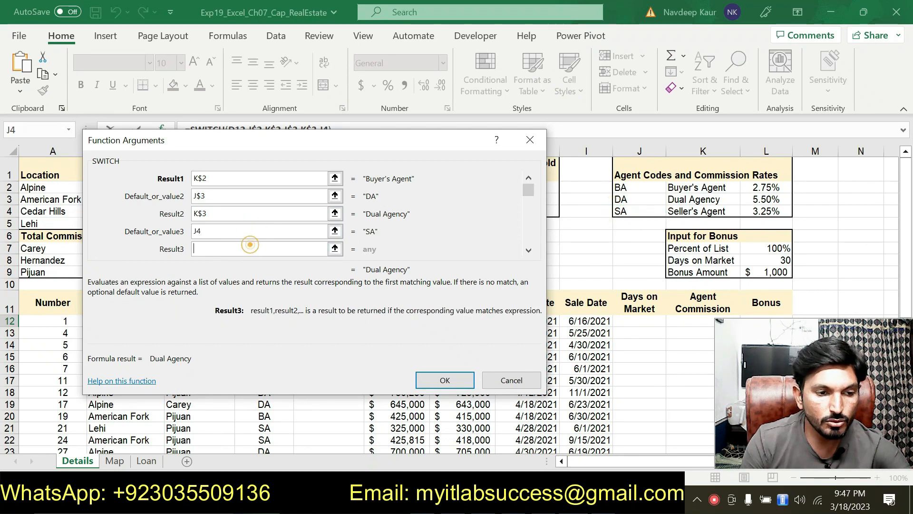
pyautogui.click(197, 231)
pyautogui.write('$')
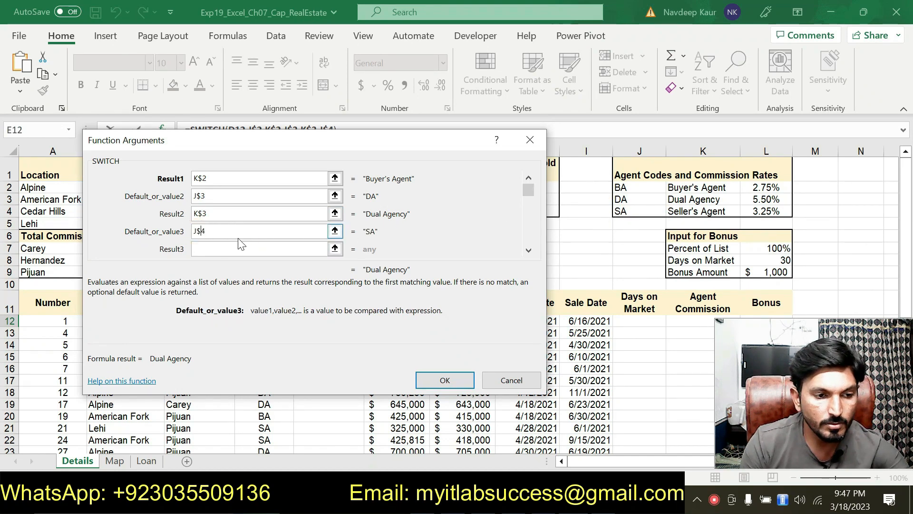
# Step: Set the SWITCH function's Result3 to the mixed reference K$4 and complete the function in E12
pyautogui.click(223, 247)
pyautogui.click(687, 214)
pyautogui.click(199, 248)
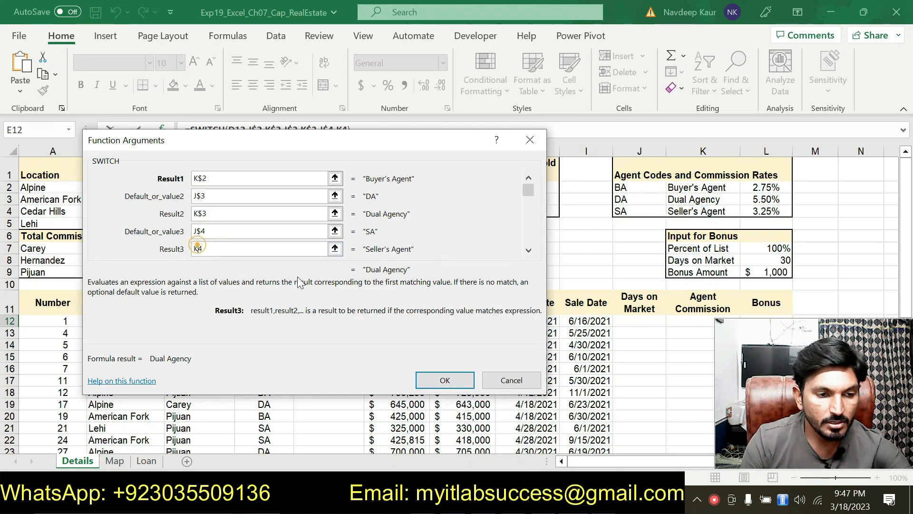
pyautogui.write('$')
pyautogui.click(439, 379)
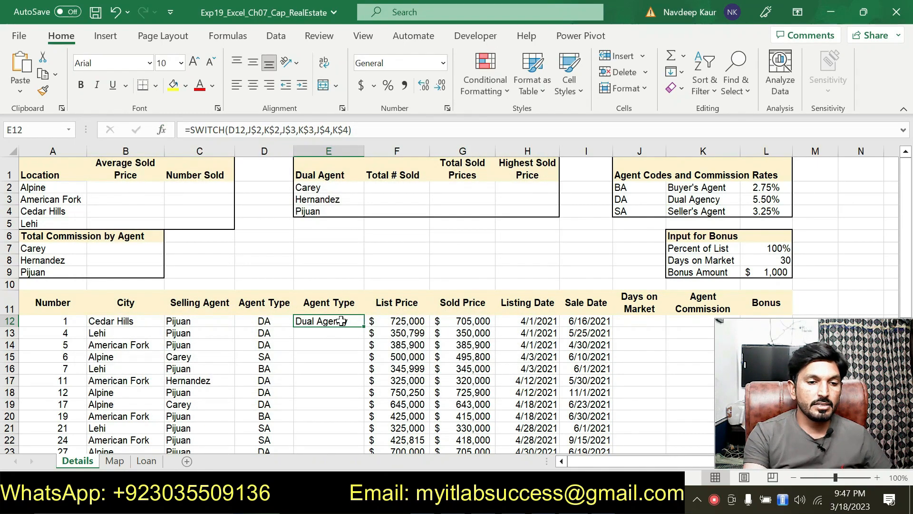
# Step: Check the copy range in the Word instructions, then copy the SWITCH formula from E12 down to E13:E39 in Excel
pyautogui.click(595, 500)
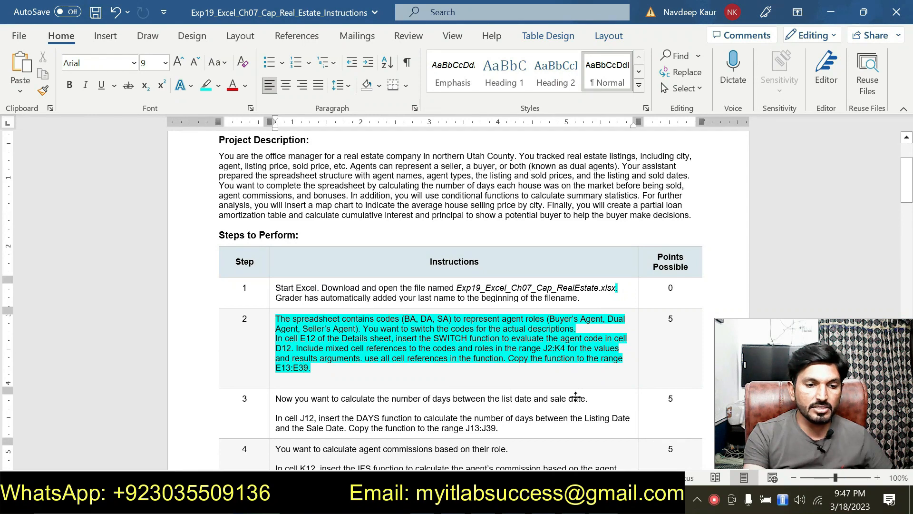
pyautogui.hotkey('alt', 'Tab')
pyautogui.scroll(-2, 354, 266)
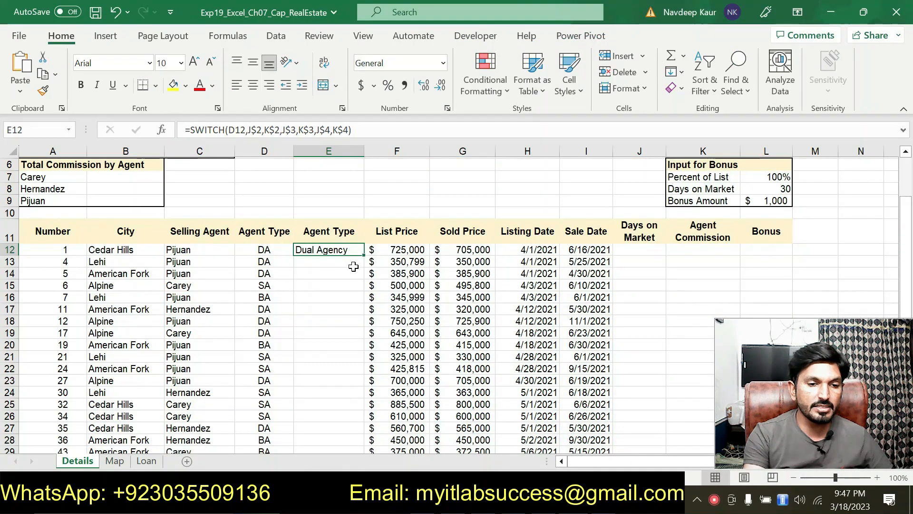
pyautogui.scroll(-1, 354, 267)
pyautogui.moveTo(364, 222); pyautogui.dragTo(340, 428)
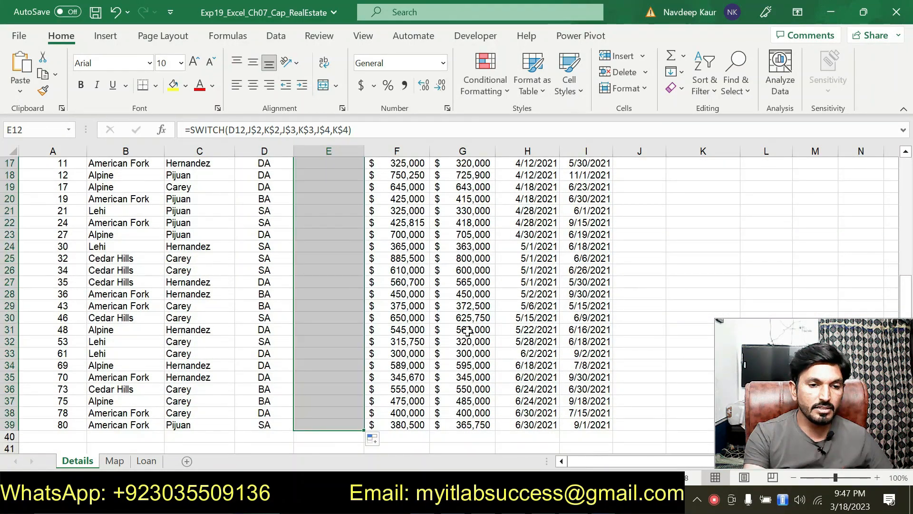
pyautogui.scroll(4, 275, 266)
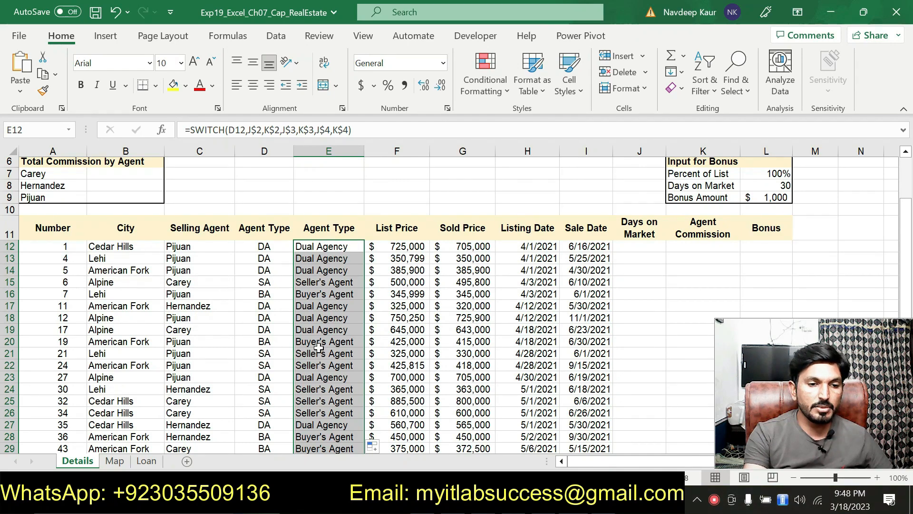
# Step: Switch to the Word instructions and remove the highlighting from the completed step 2 text
pyautogui.hotkey('alt', 'Tab')
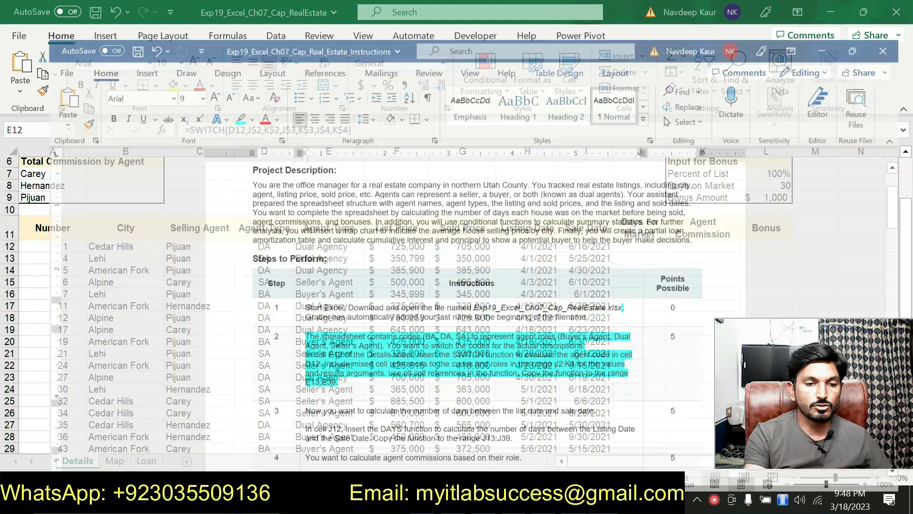
pyautogui.moveTo(333, 375); pyautogui.dragTo(273, 319)
pyautogui.moveTo(323, 372); pyautogui.dragTo(274, 318)
pyautogui.click(339, 295)
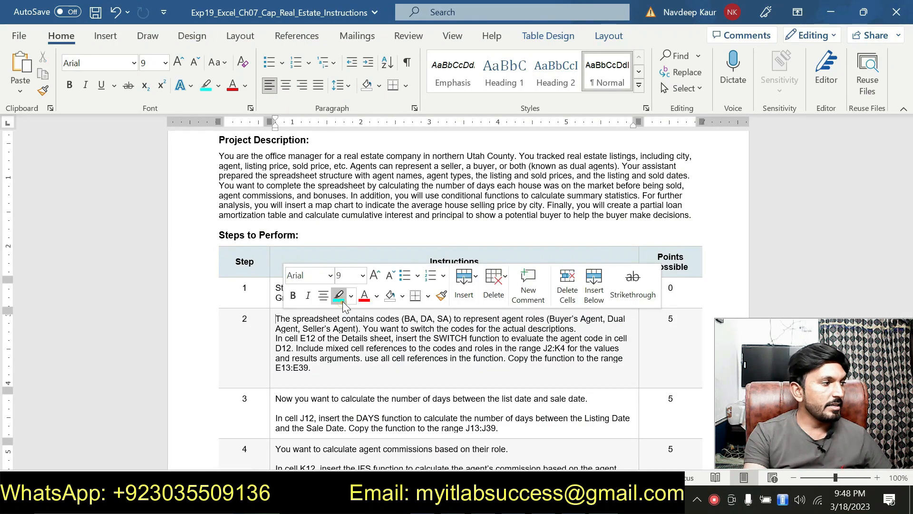
# Step: Highlight step 3's DAYS function instruction for cell J12 in turquoise
pyautogui.scroll(-1, 343, 297)
pyautogui.scroll(-2, 460, 300)
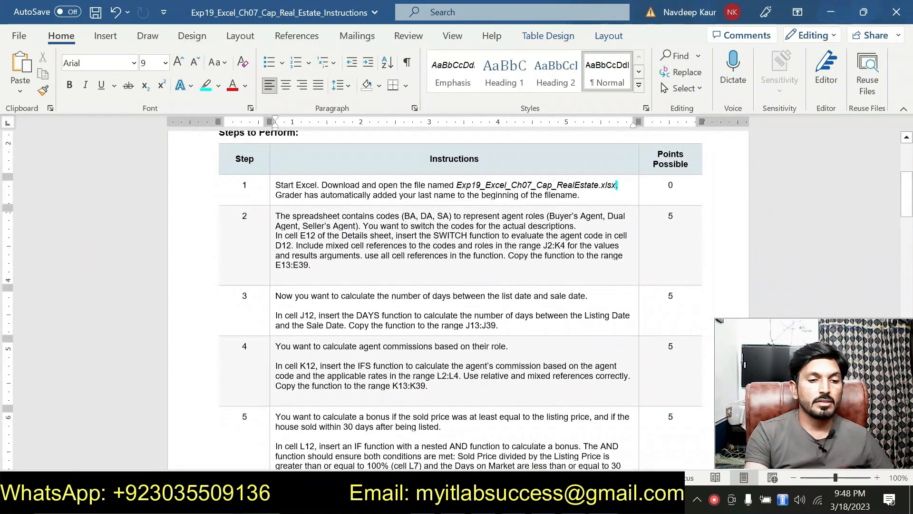
pyautogui.moveTo(498, 326); pyautogui.dragTo(302, 321)
pyautogui.click(333, 294)
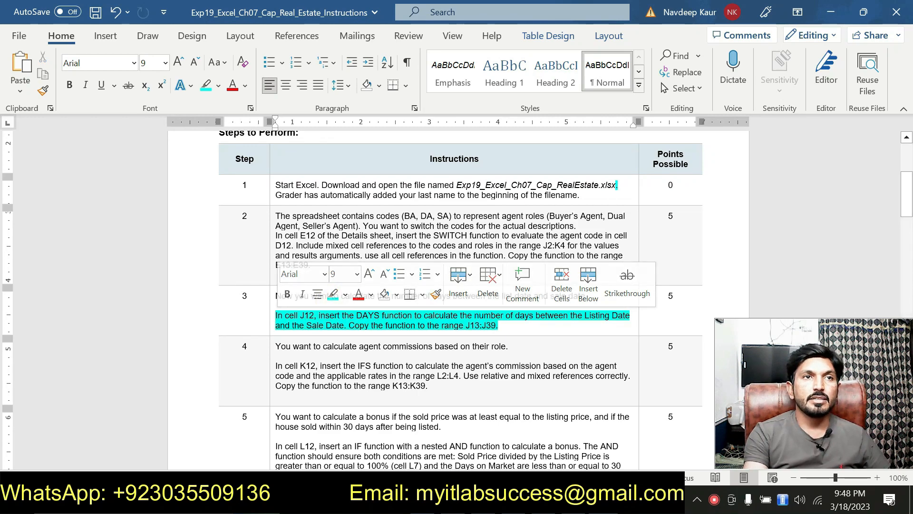
pyautogui.click(311, 324)
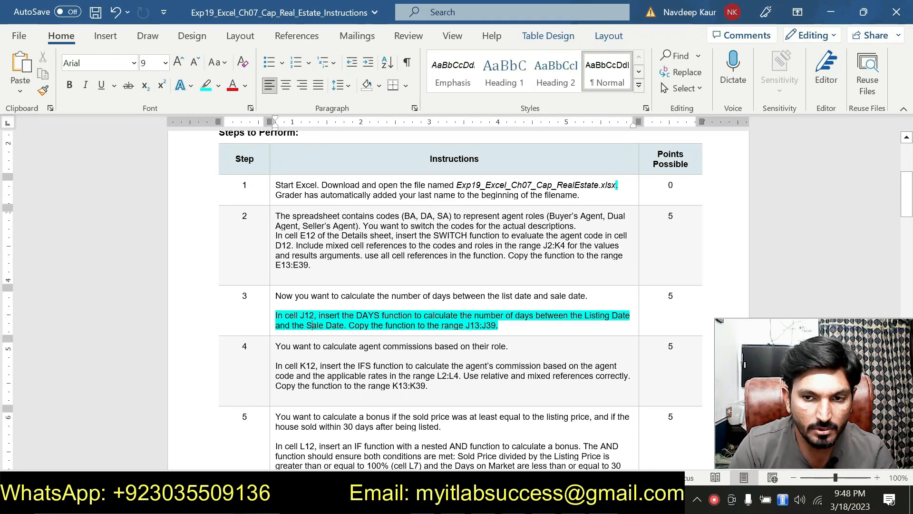
# Step: Switch to the Excel workbook, start a DAYS function in J12, and open its arguments clear of the row 12 dates
pyautogui.hotkey('alt', 'Tab')
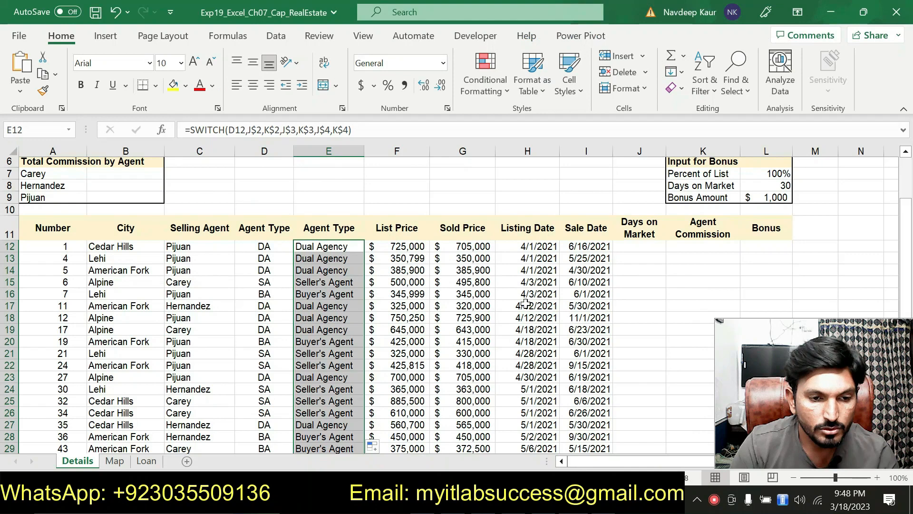
pyautogui.click(641, 254)
pyautogui.click(639, 246)
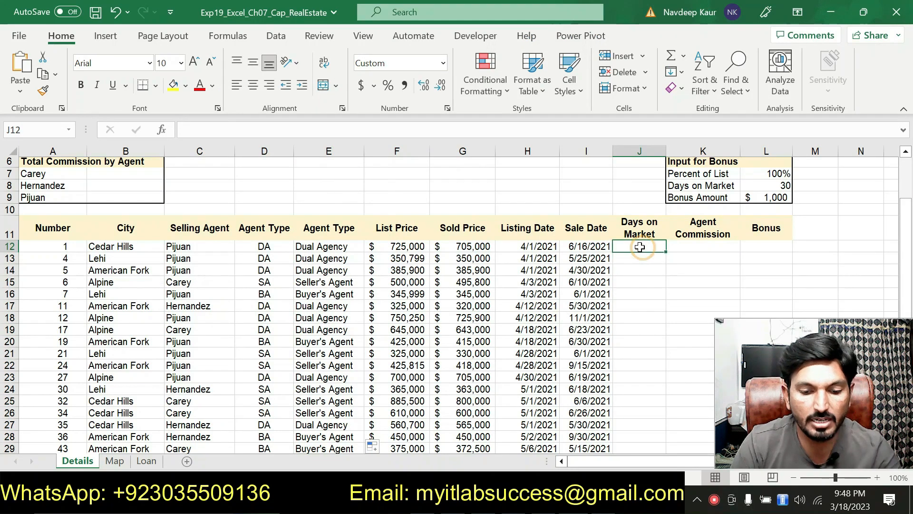
pyautogui.write('=DA')
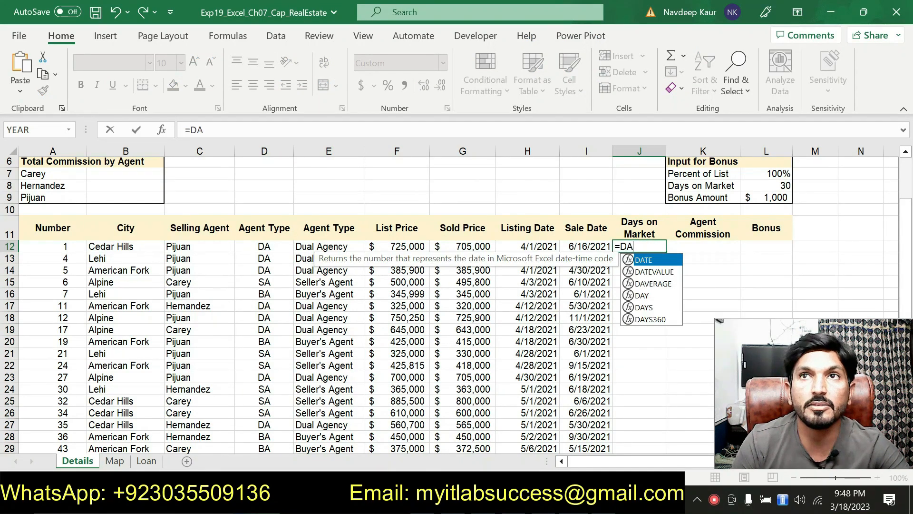
pyautogui.doubleClick(645, 307)
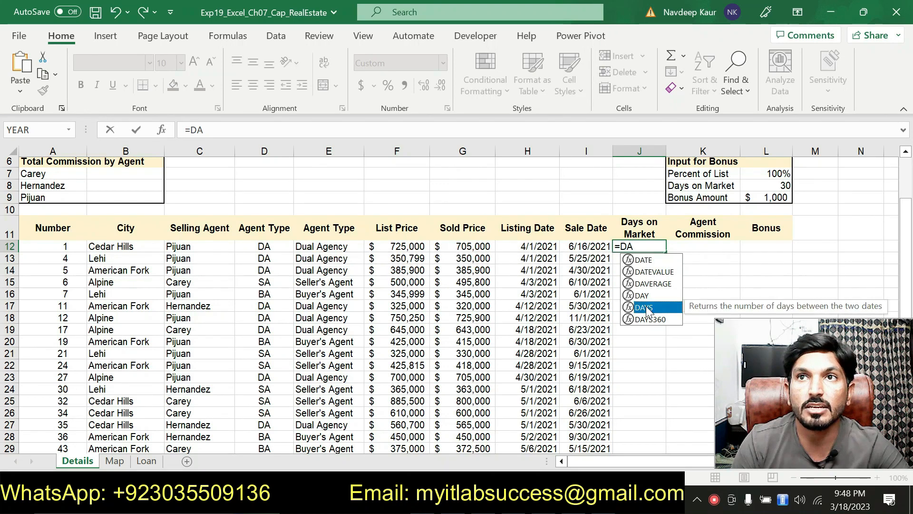
pyautogui.click(163, 130)
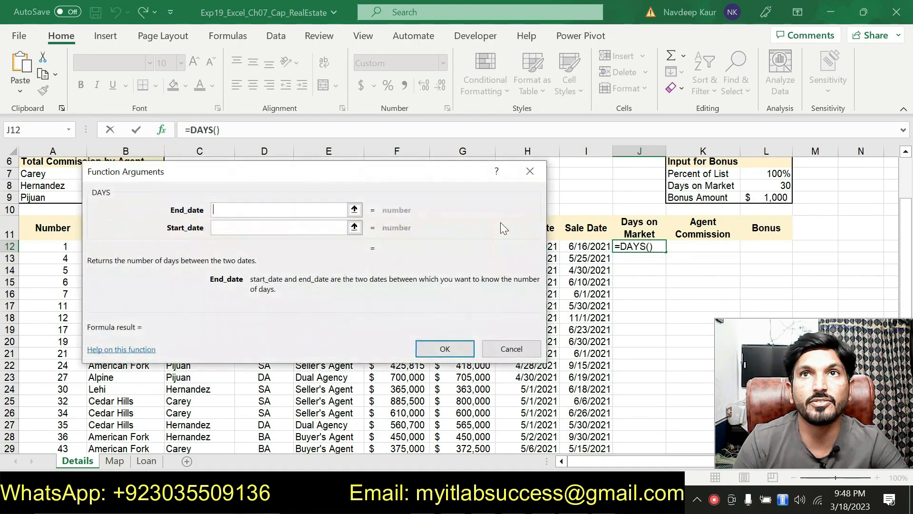
pyautogui.moveTo(485, 164); pyautogui.dragTo(446, 140)
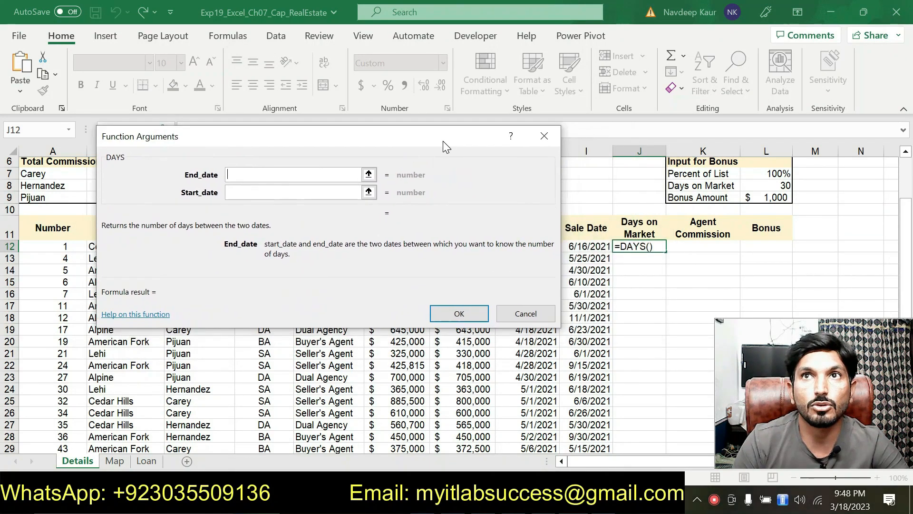
pyautogui.moveTo(339, 142); pyautogui.dragTo(361, 293)
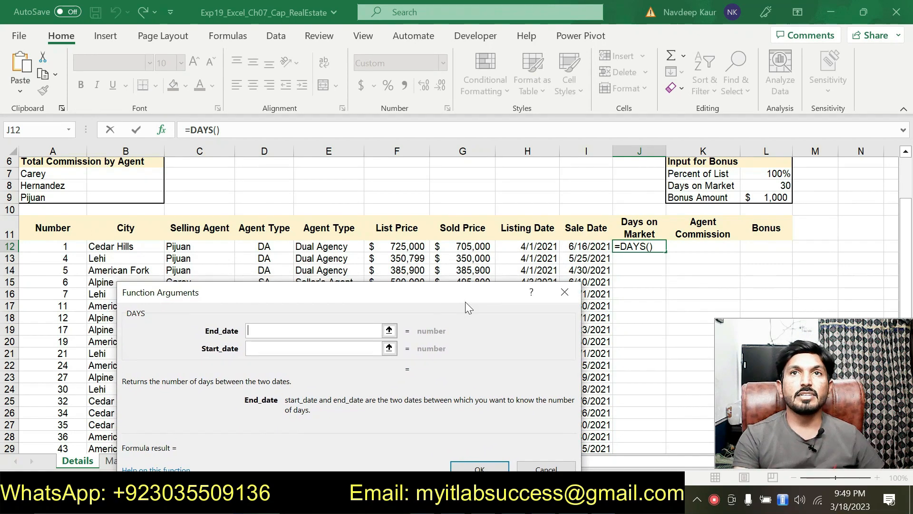
# Step: Set the DAYS function's End_date to I12 and Start_date to H12, and complete the function
pyautogui.click(585, 246)
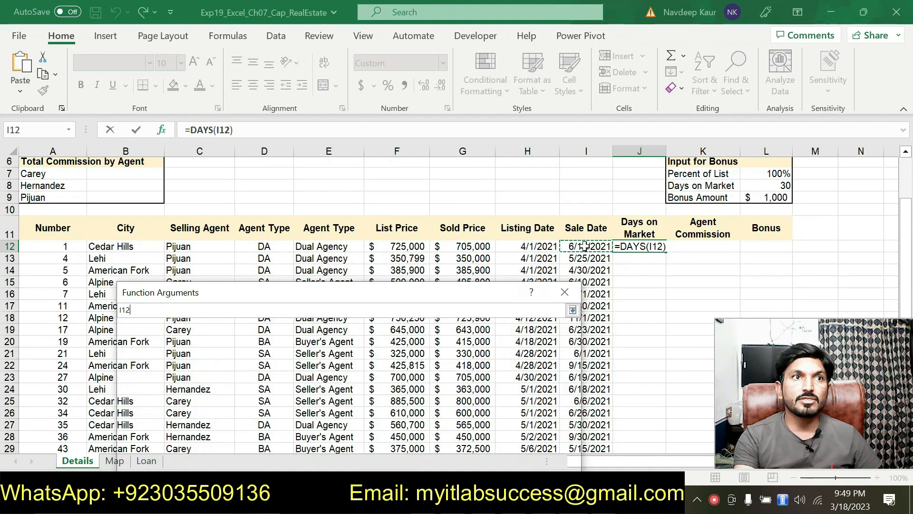
pyautogui.click(305, 350)
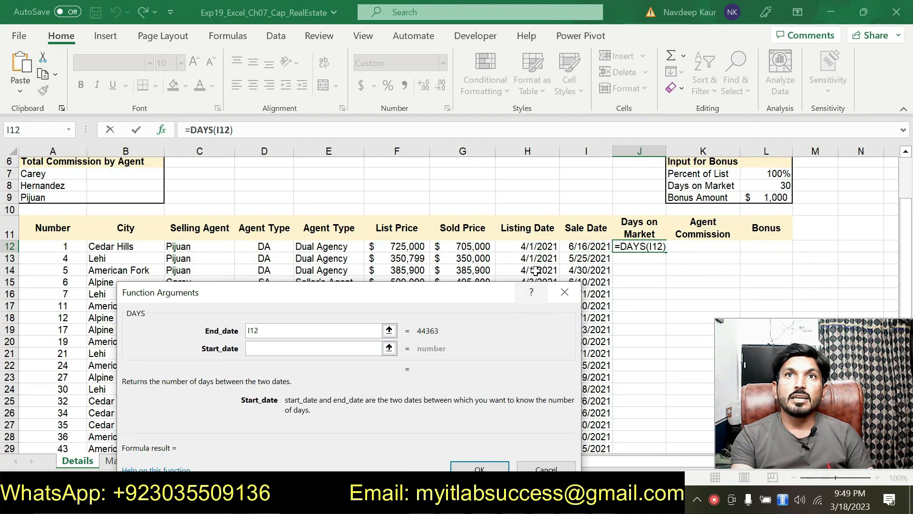
pyautogui.click(535, 247)
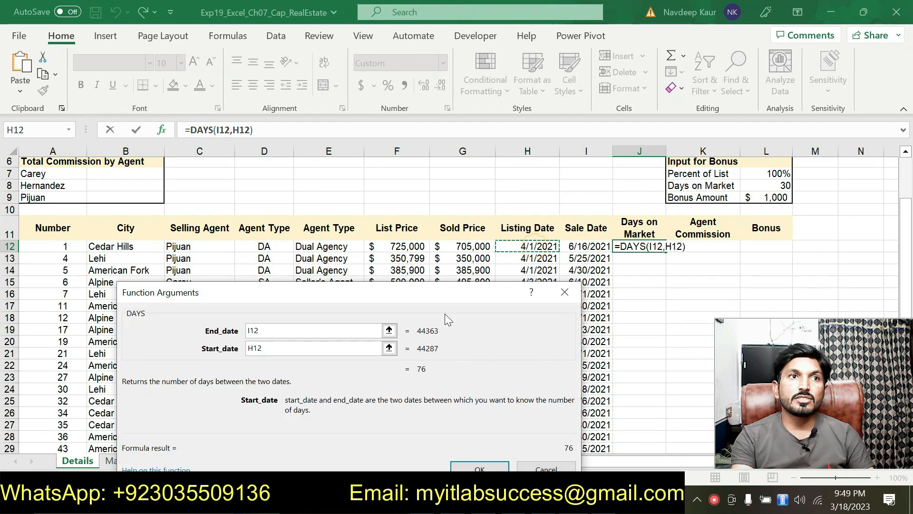
pyautogui.click(459, 465)
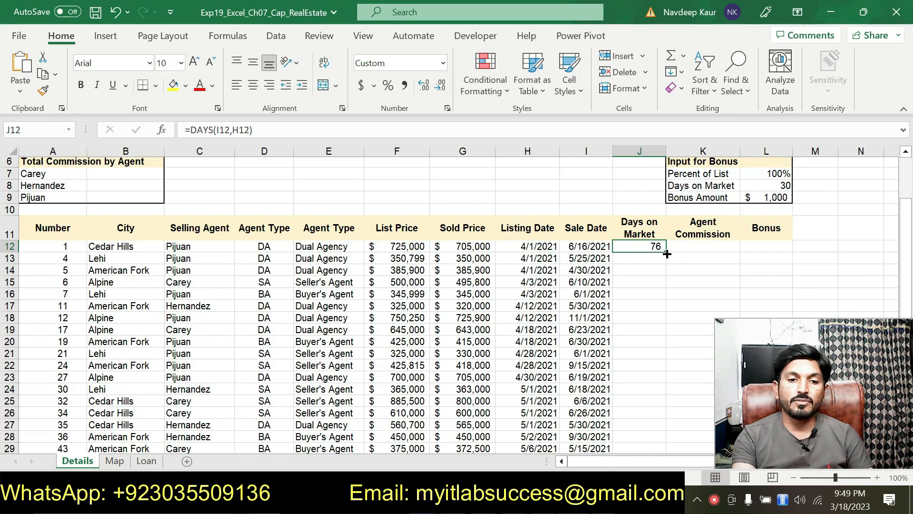
# Step: Copy the DAYS formula from J12 down through J13:J39
pyautogui.moveTo(667, 254); pyautogui.dragTo(656, 424)
pyautogui.moveTo(657, 428); pyautogui.dragTo(657, 428)
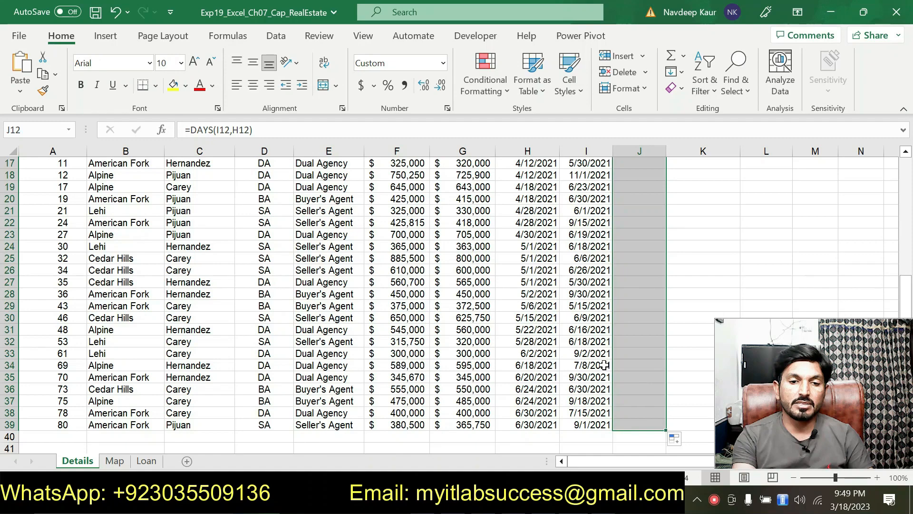
pyautogui.scroll(3, 592, 357)
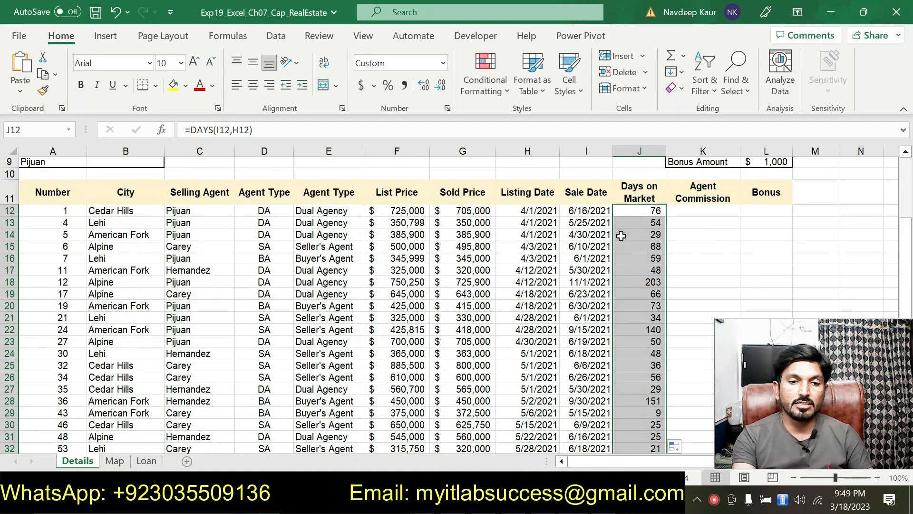
# Step: Switch to the Word instructions and remove the highlighting from step 3's DAYS instruction
pyautogui.hotkey('alt', 'Tab')
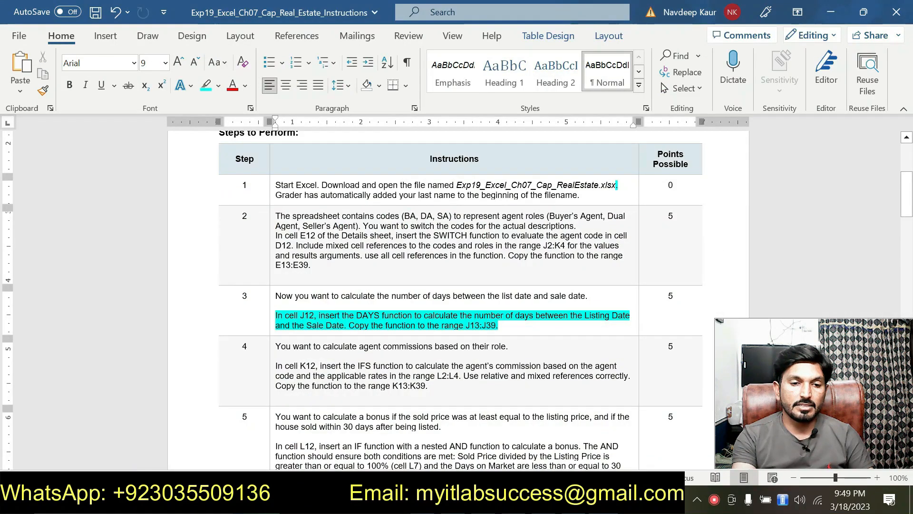
pyautogui.moveTo(499, 325); pyautogui.dragTo(276, 316)
pyautogui.click(329, 292)
pyautogui.press('Left')
# Step: Highlight step 4's IFS function instruction for cell K12 in turquoise
pyautogui.scroll(-3, 469, 338)
pyautogui.moveTo(457, 324); pyautogui.dragTo(276, 298)
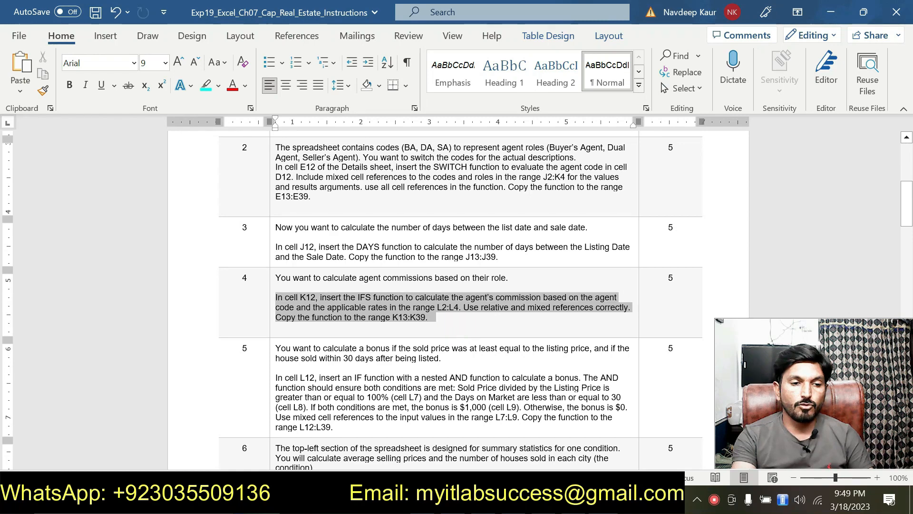
pyautogui.click(333, 274)
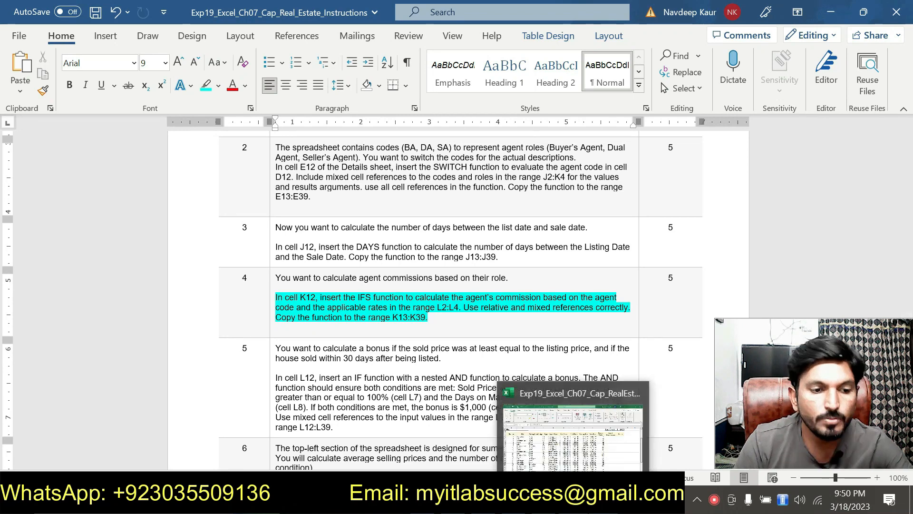
# Step: Switch to the Excel workbook and start an IFS function in cell K12 with its Function Arguments dialog open
pyautogui.click(575, 499)
pyautogui.click(693, 212)
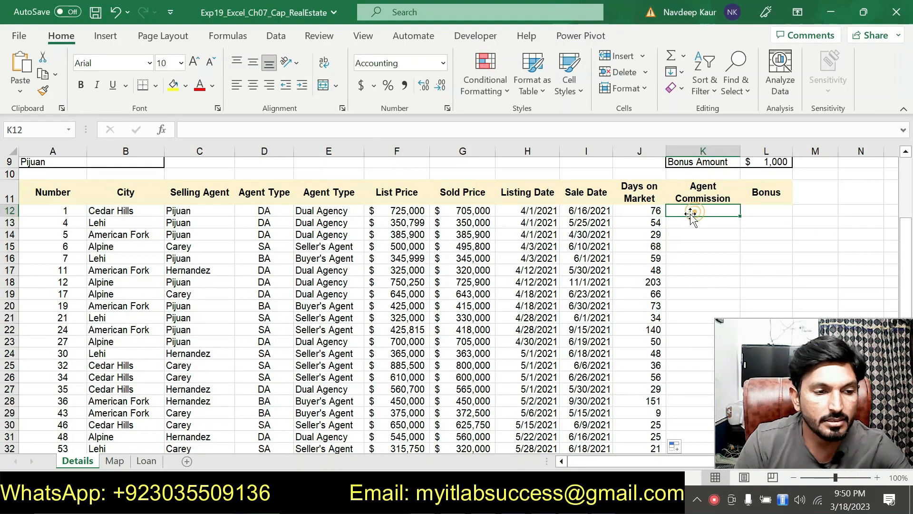
pyautogui.write('=')
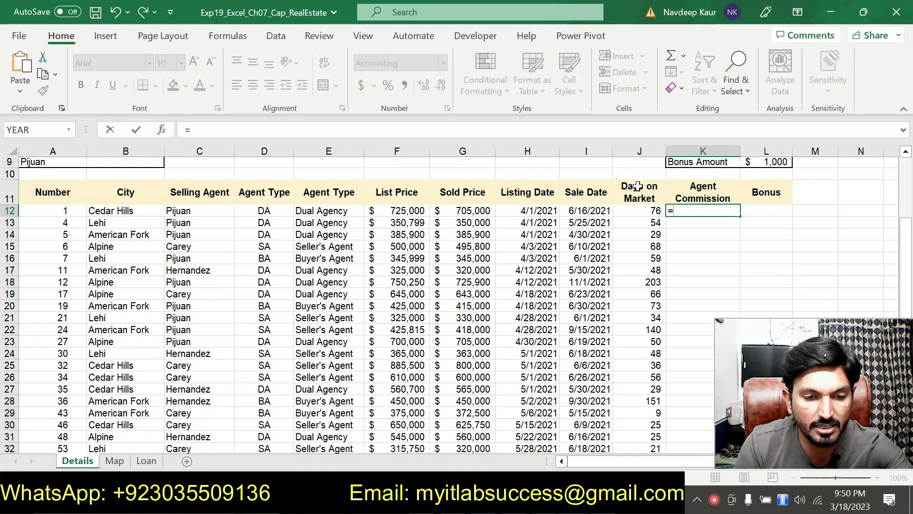
pyautogui.write('ISA')
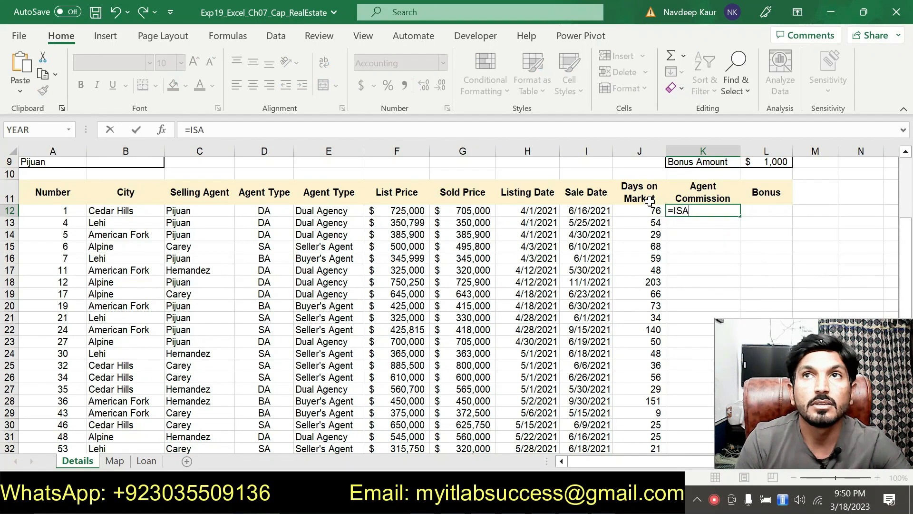
pyautogui.press('BackSpace')
pyautogui.press('BackSpace')
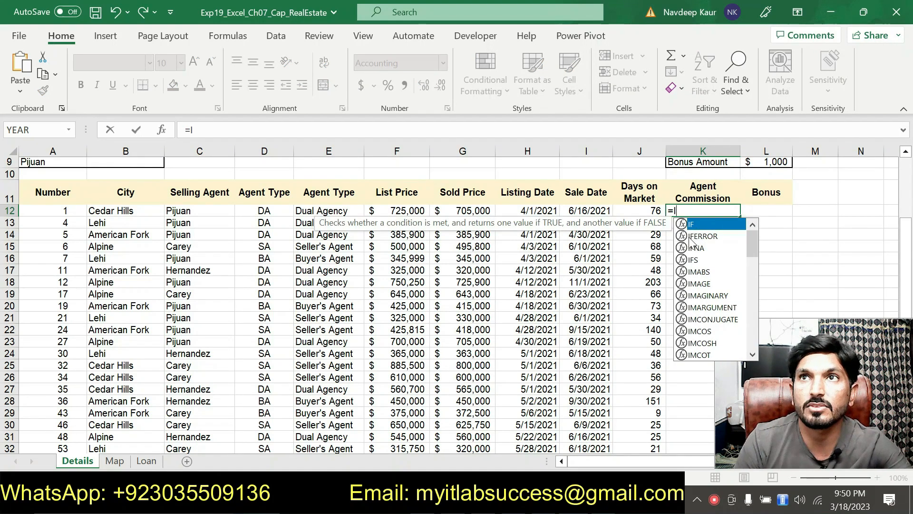
pyautogui.write('FS(')
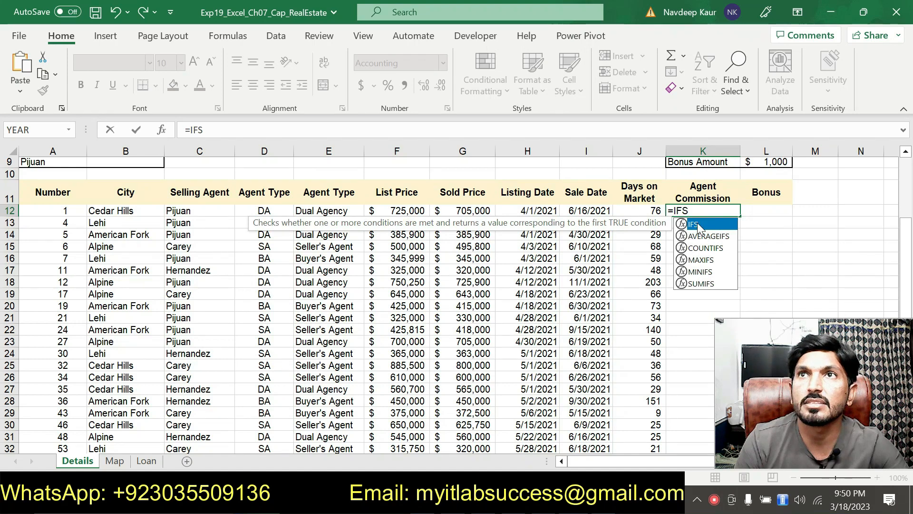
pyautogui.click(164, 133)
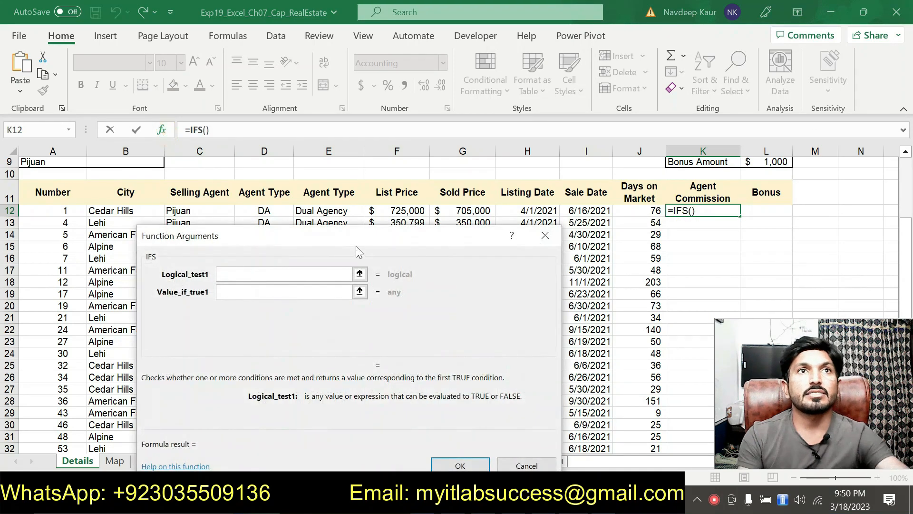
pyautogui.moveTo(355, 246); pyautogui.dragTo(422, 239)
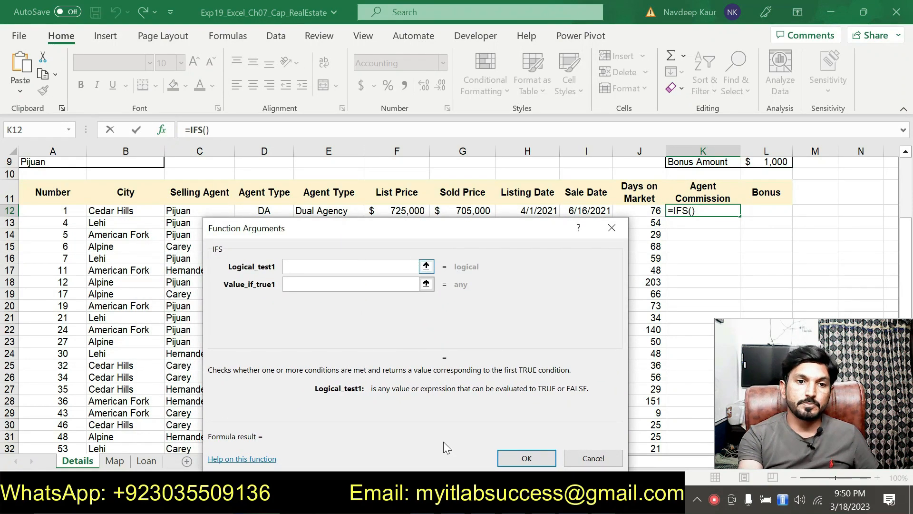
# Step: Check step 4's IFS commission instruction in the Word document and return to the Excel workbook
pyautogui.hotkey('alt', 'Tab')
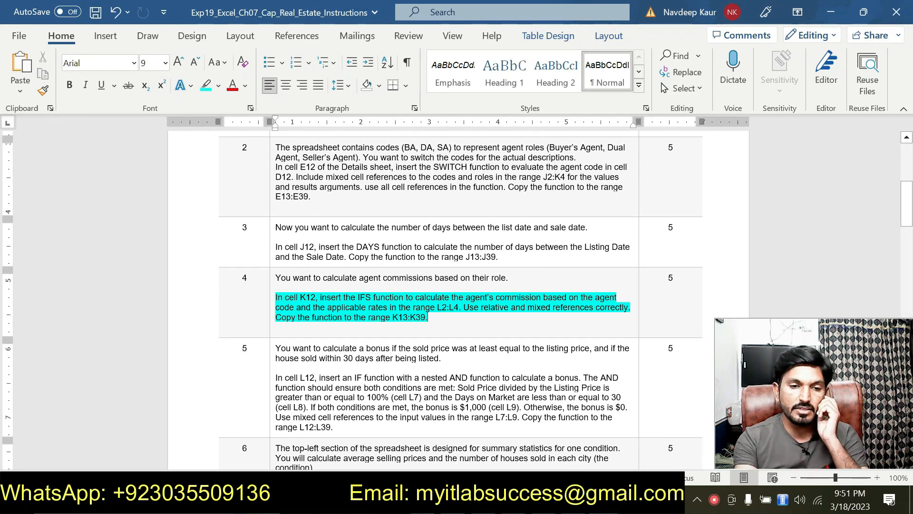
pyautogui.hotkey('alt', 'Tab')
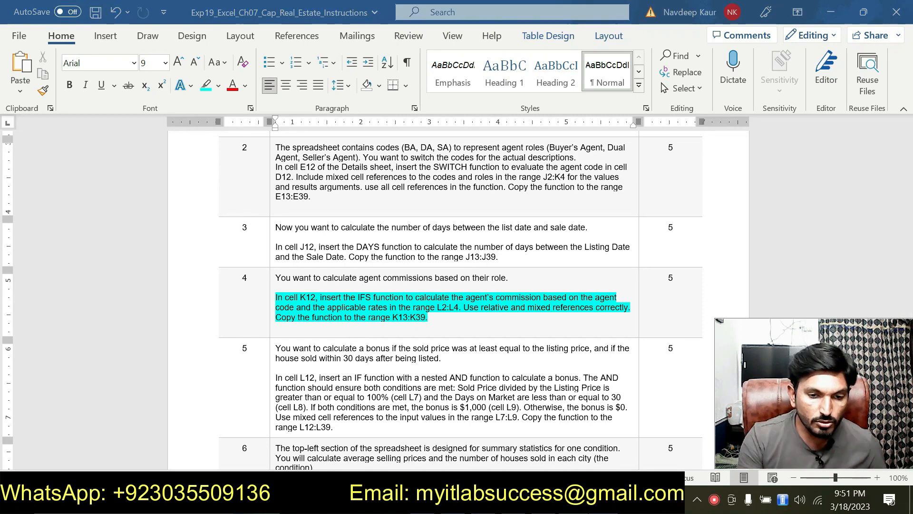
pyautogui.click(430, 499)
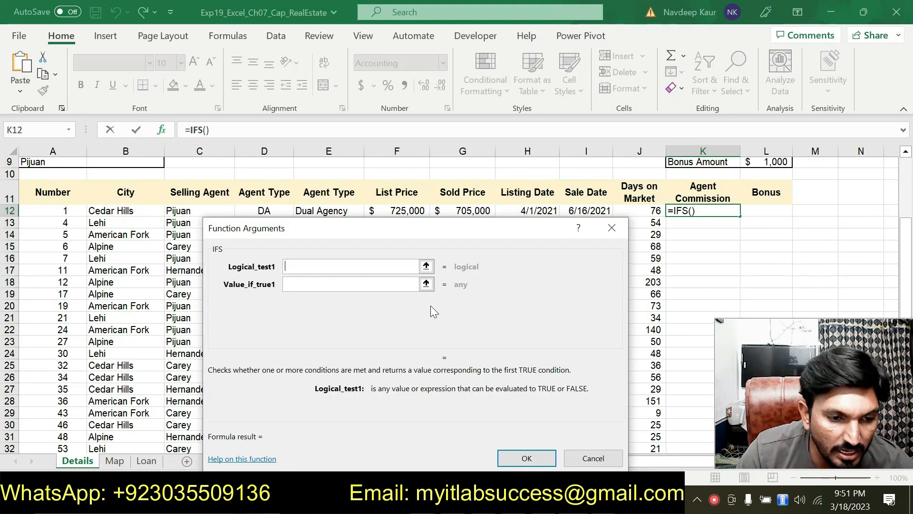
# Step: Set the IFS function's Logical_test1 to D12=J$2, comparing the agent type with the BA code
pyautogui.moveTo(431, 231); pyautogui.dragTo(414, 261)
pyautogui.click(269, 212)
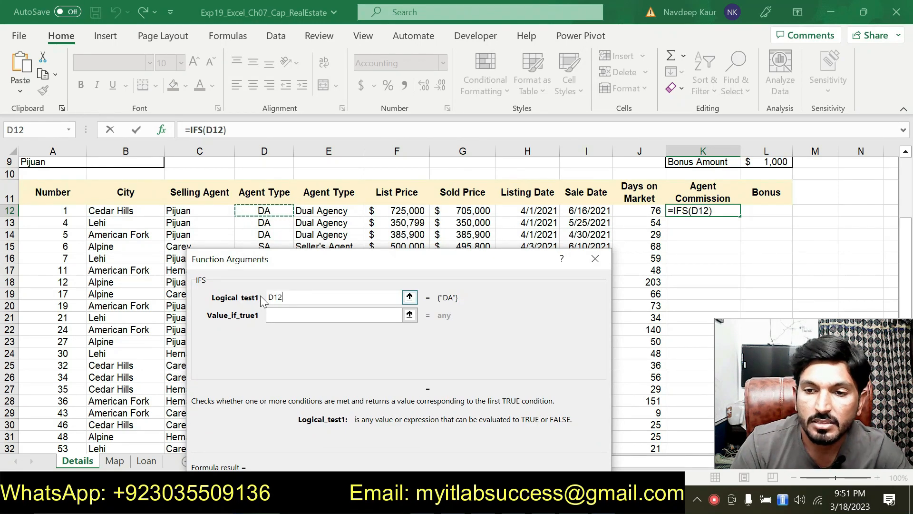
pyautogui.write('=')
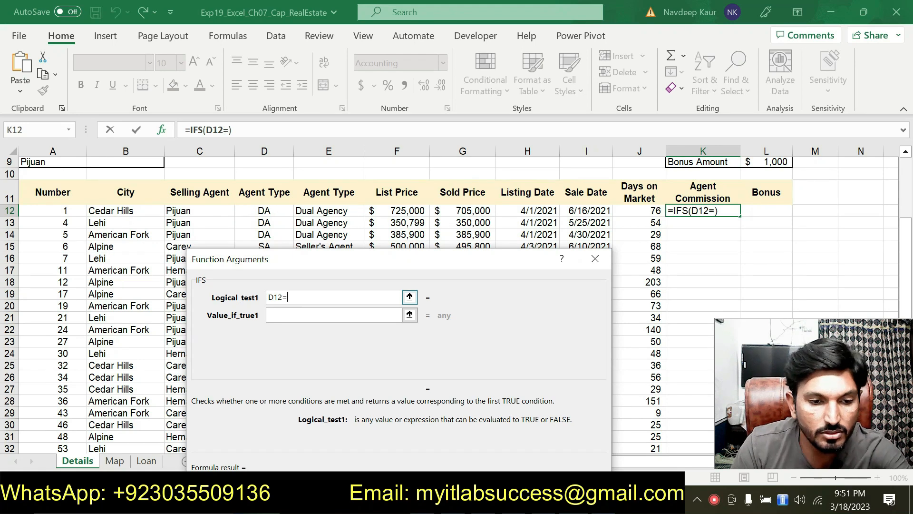
pyautogui.scroll(3, 600, 218)
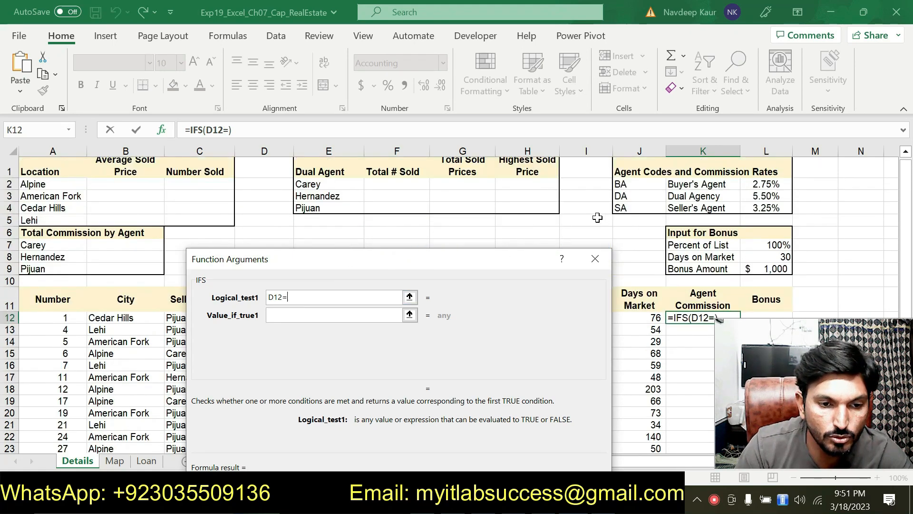
pyautogui.click(637, 183)
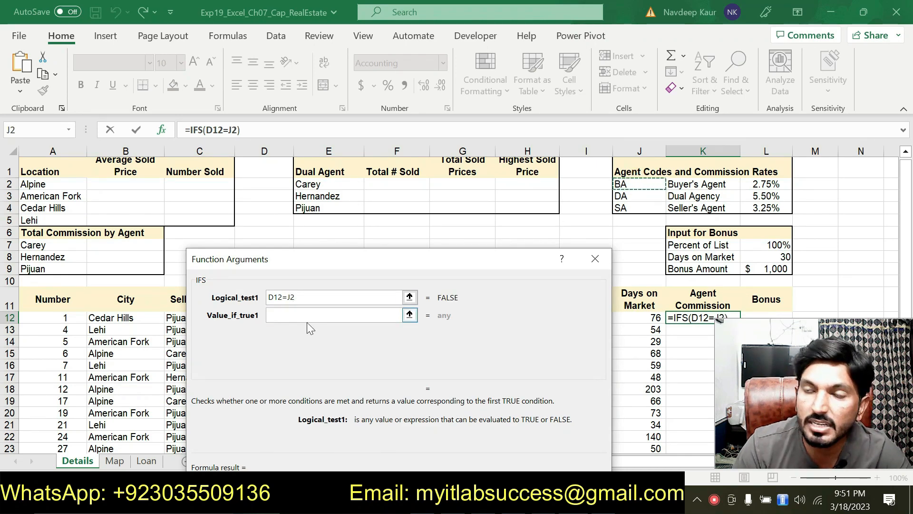
pyautogui.press('F4')
pyautogui.press('F4')
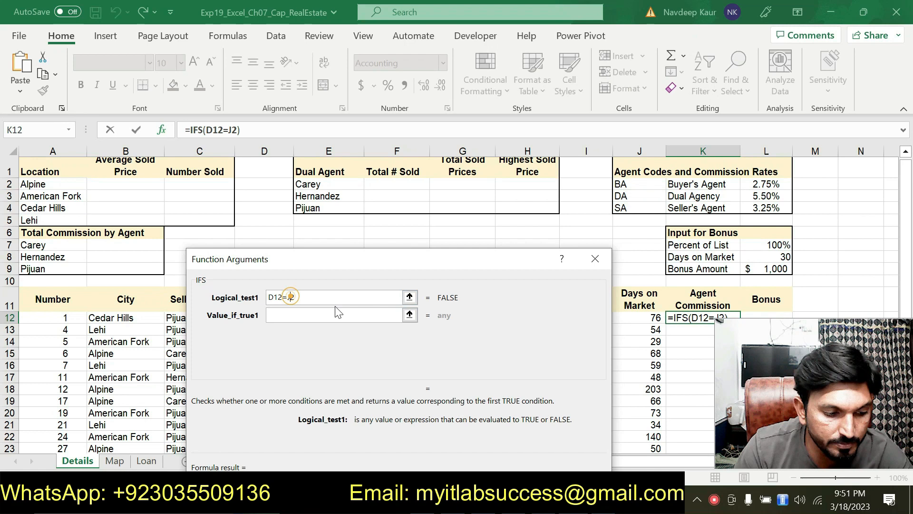
# Step: Enter G*12*L$2 as the IFS function's Value_if_true1, using the Buyer's Agent rate
pyautogui.click(318, 315)
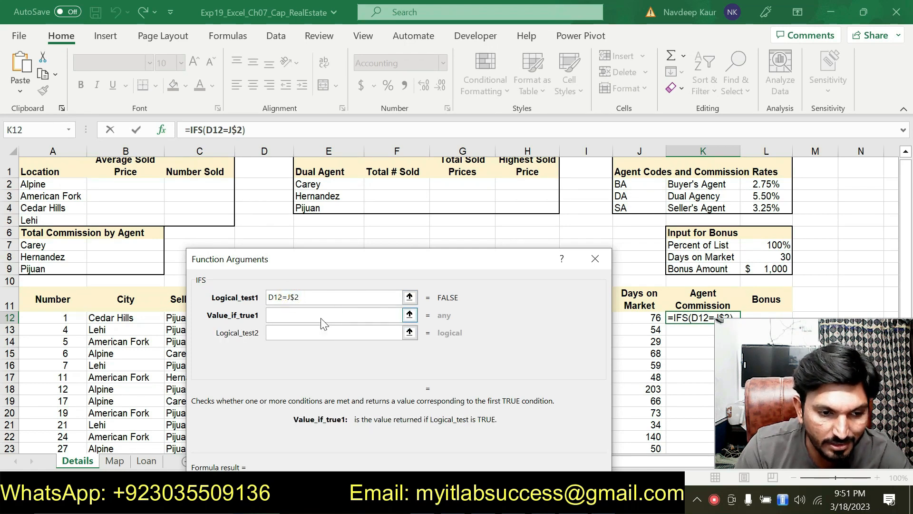
pyautogui.moveTo(435, 273); pyautogui.dragTo(355, 260)
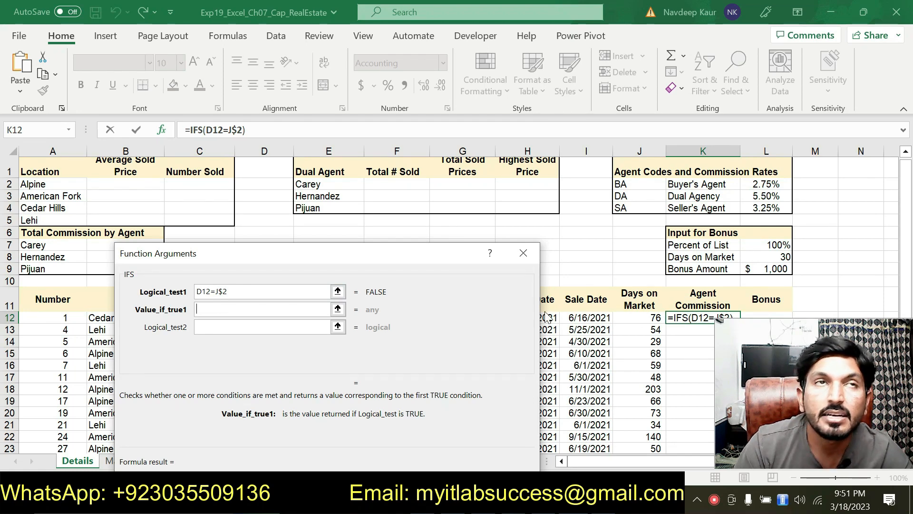
pyautogui.moveTo(406, 268); pyautogui.dragTo(417, 366)
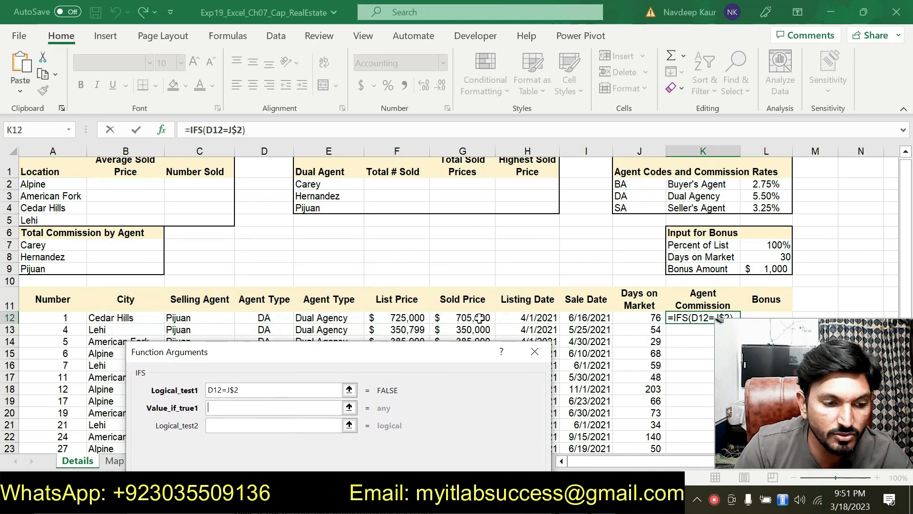
pyautogui.click(479, 318)
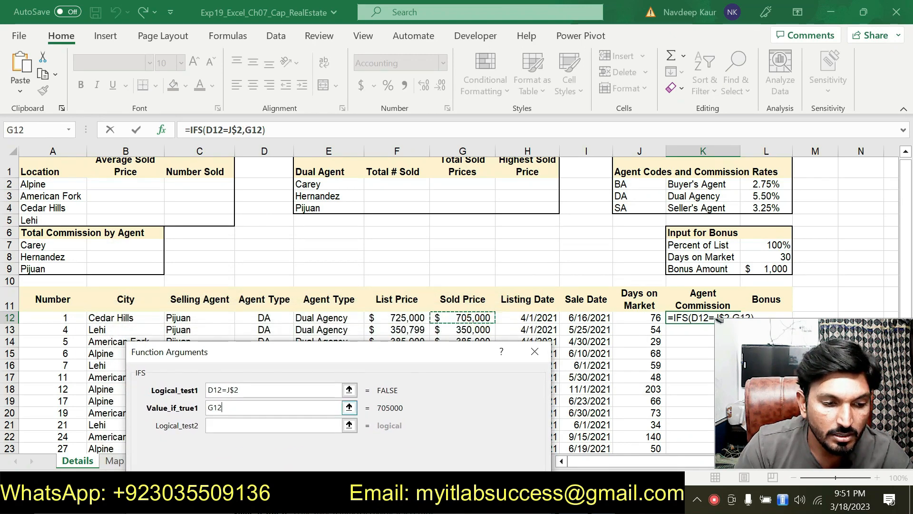
pyautogui.click(214, 409)
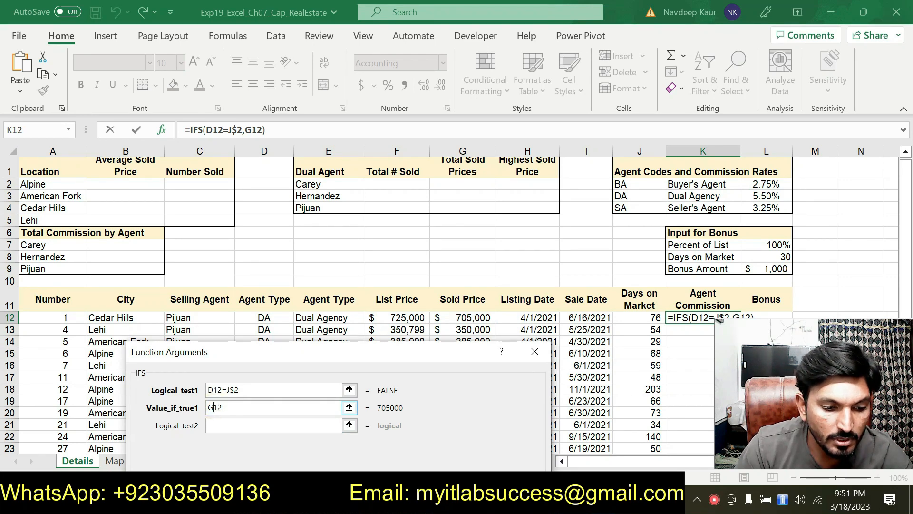
pyautogui.write('*12')
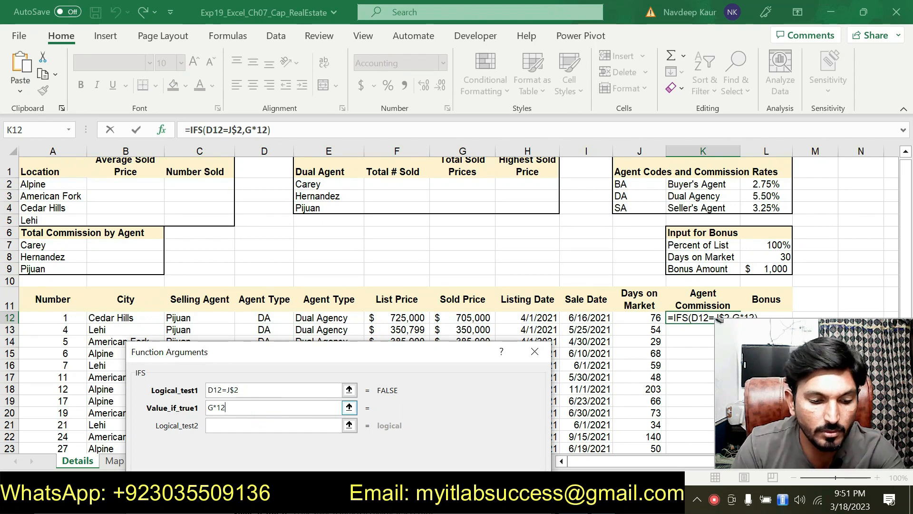
pyautogui.write('*')
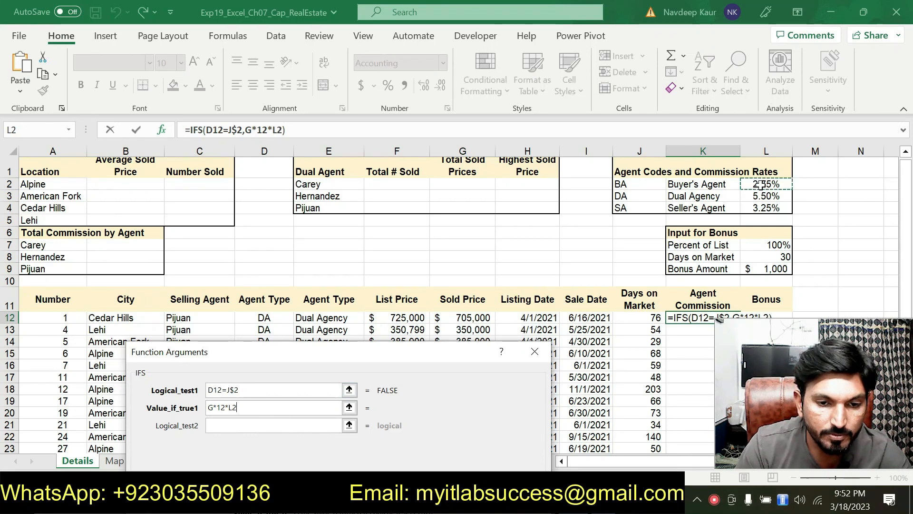
pyautogui.click(760, 185)
pyautogui.press('Tab')
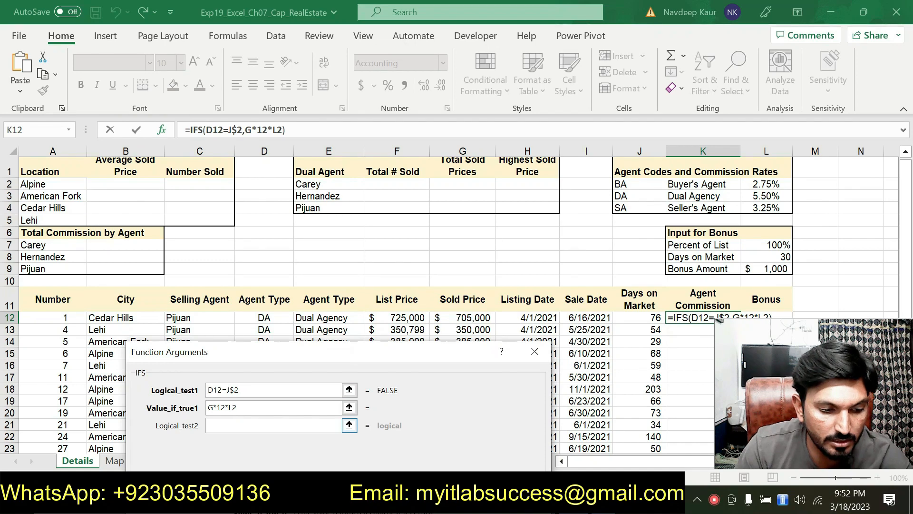
pyautogui.write('$')
pyautogui.moveTo(283, 359); pyautogui.dragTo(390, 378)
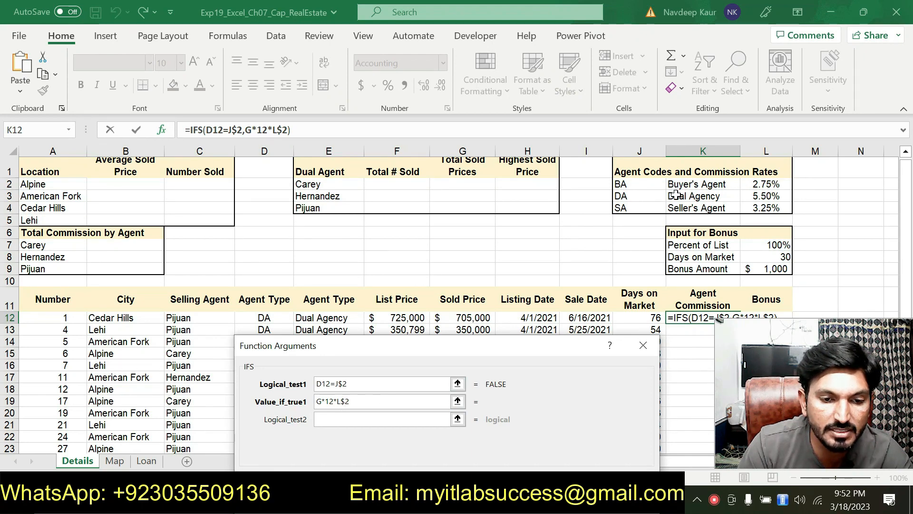
pyautogui.moveTo(445, 346); pyautogui.dragTo(432, 188)
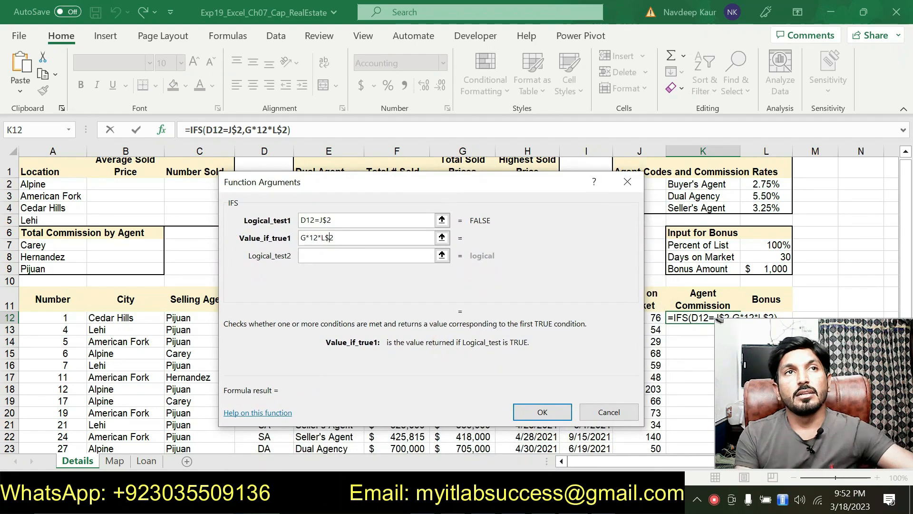
# Step: Set the IFS function's Logical_test2 to D12=J$3, comparing the agent type with the DA code
pyautogui.click(350, 257)
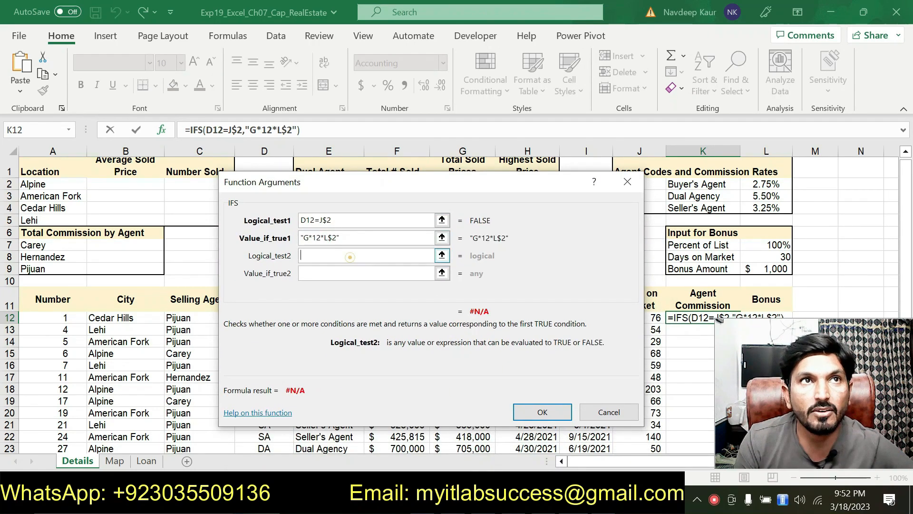
pyautogui.moveTo(395, 195); pyautogui.dragTo(400, 367)
pyautogui.click(272, 319)
pyautogui.write('=')
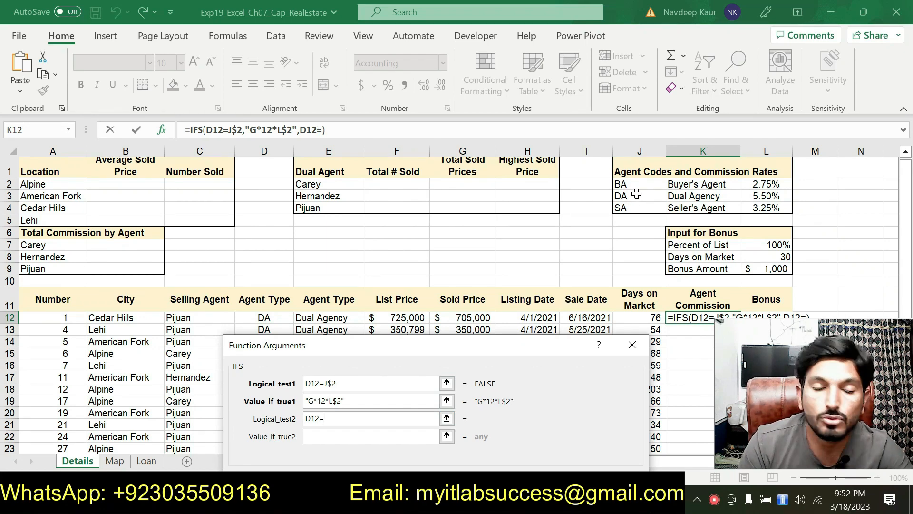
pyautogui.click(636, 194)
pyautogui.click(328, 421)
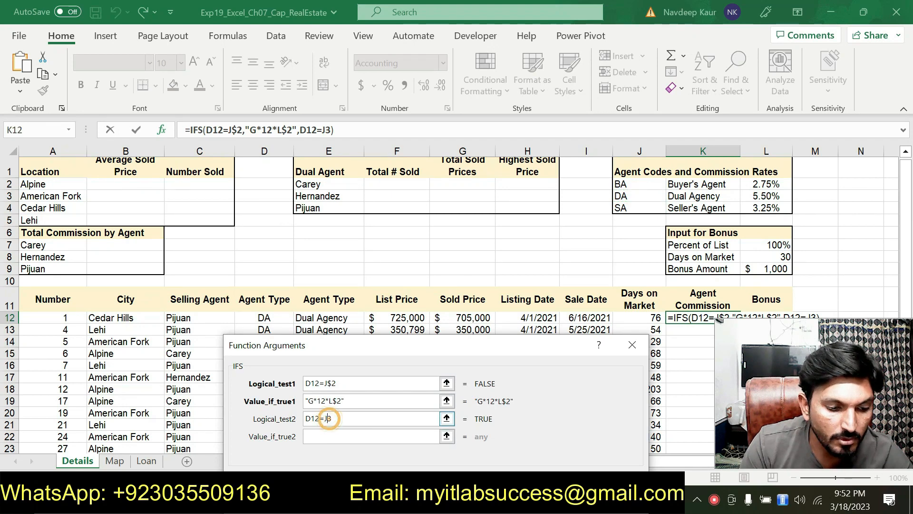
# Step: Set the IFS function's Value_if_true2 to G$12*L$3, multiplying the sold price by the Dual Agency rate
pyautogui.press('Tab')
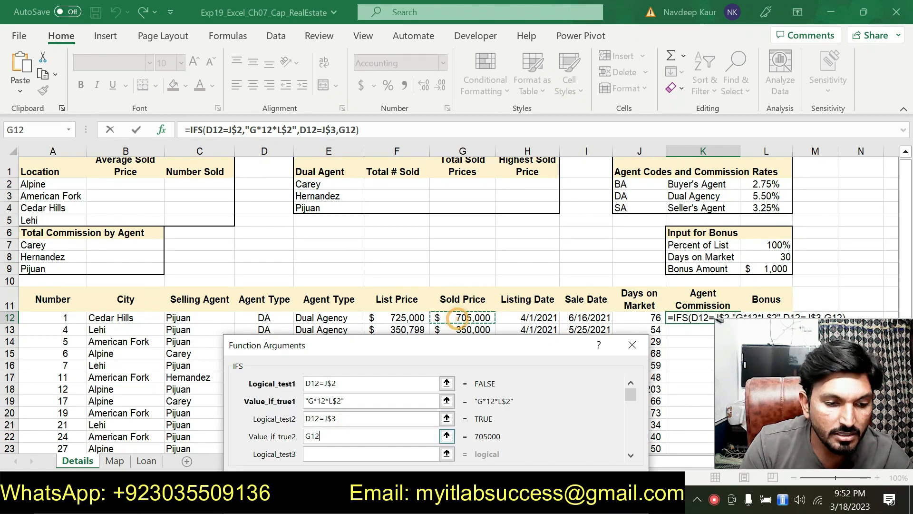
pyautogui.click(312, 436)
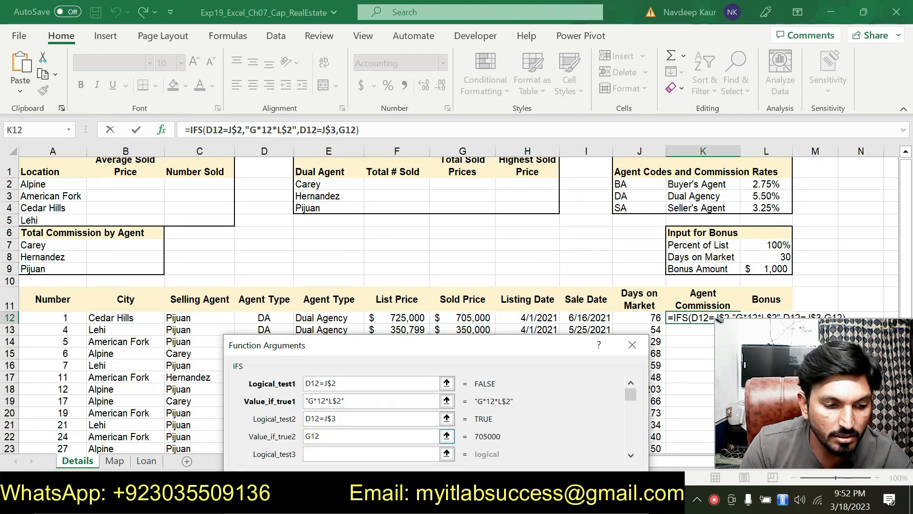
pyautogui.click(313, 436)
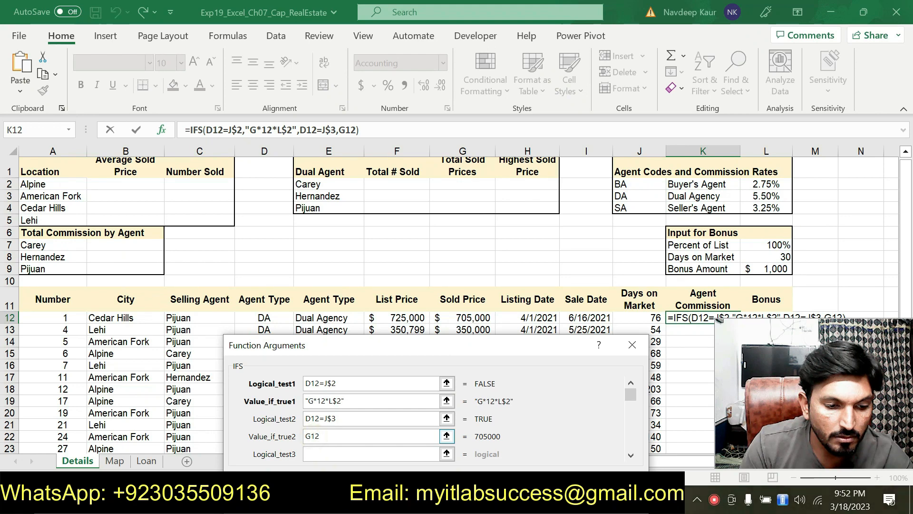
pyautogui.write('$12')
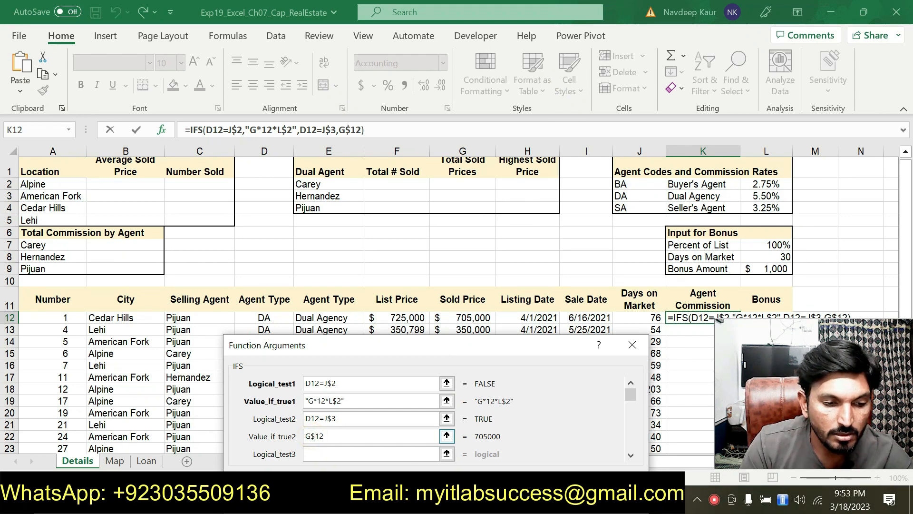
pyautogui.write('*')
pyautogui.click(769, 197)
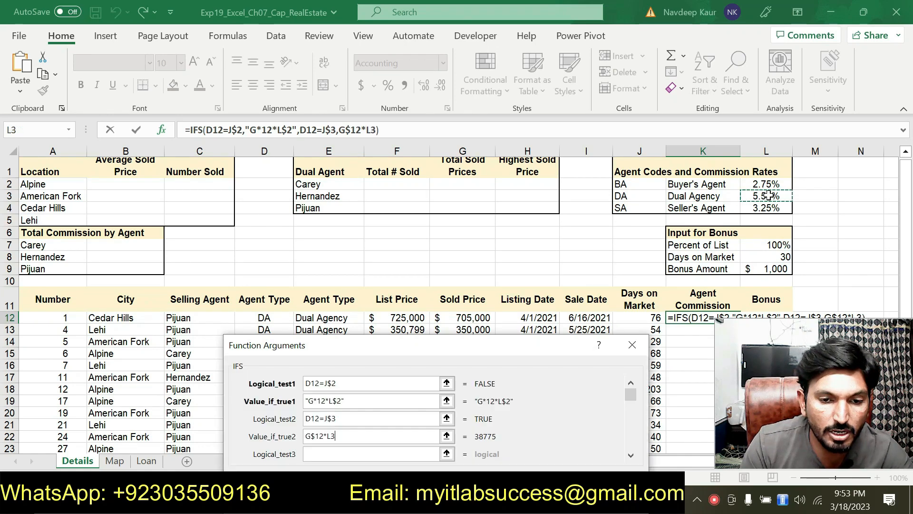
pyautogui.click(331, 436)
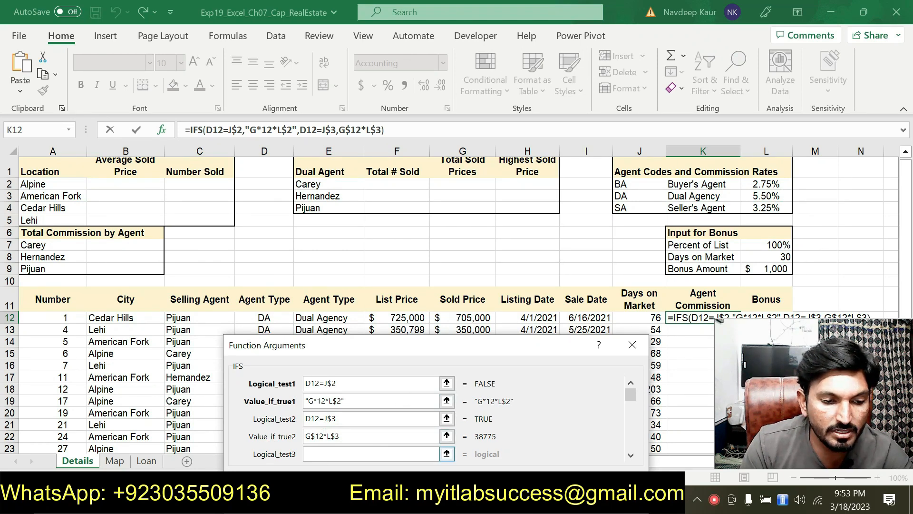
# Step: Set the IFS function's Logical_test3 to D12=J$4, comparing the agent type with the SA code
pyautogui.click(284, 318)
pyautogui.write('=')
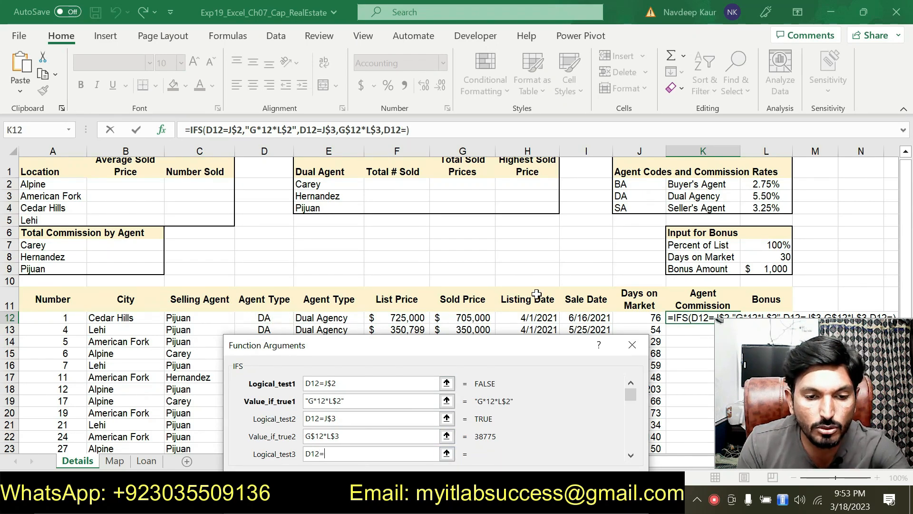
pyautogui.click(629, 211)
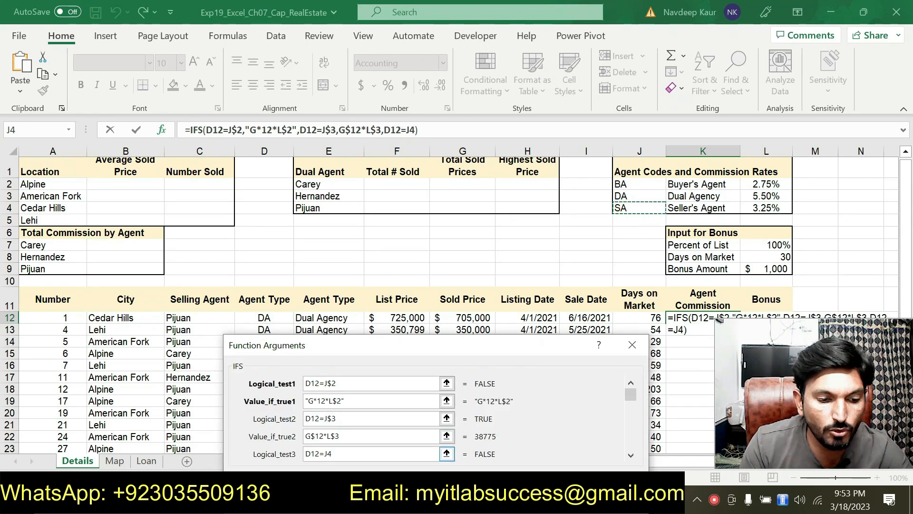
pyautogui.click(327, 454)
pyautogui.write('$')
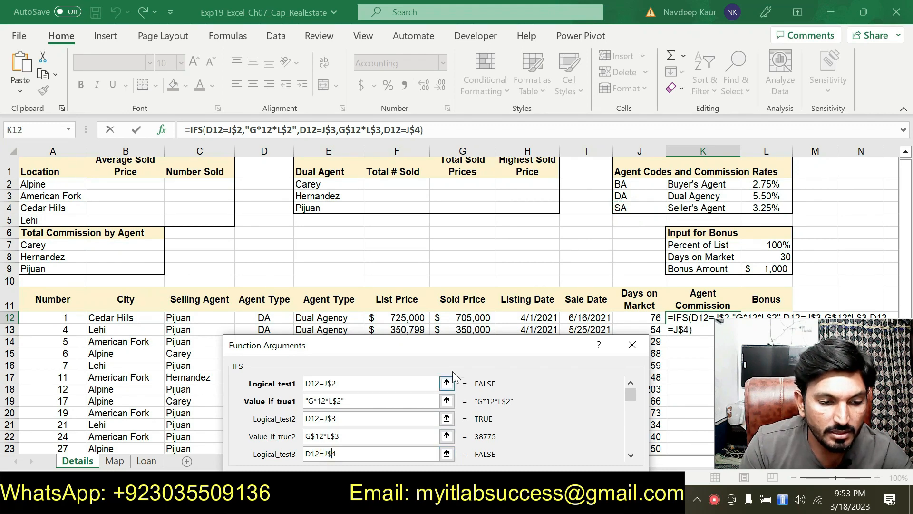
# Step: Set the IFS function's Value_if_true3 to G$12*L$4, using the Seller's Agent rate, and enter the formula in K12
pyautogui.click(430, 346)
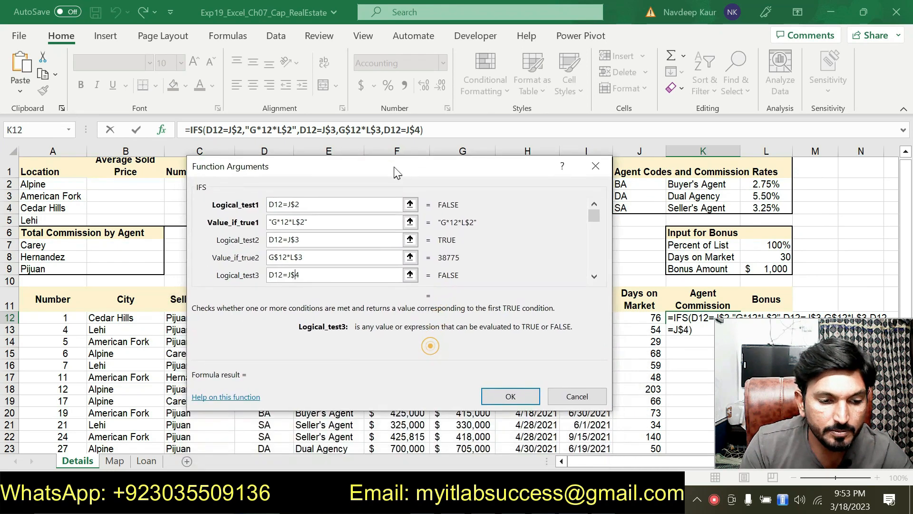
pyautogui.click(594, 275)
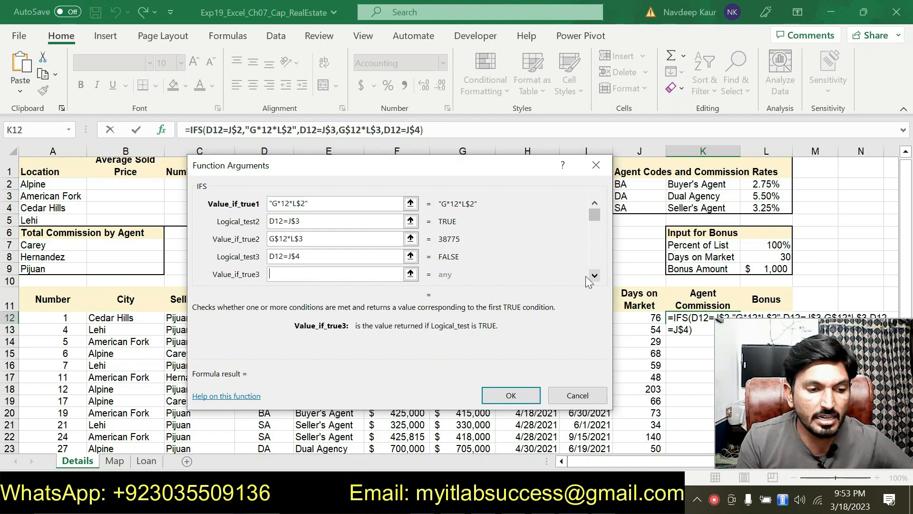
pyautogui.moveTo(357, 167); pyautogui.dragTo(372, 289)
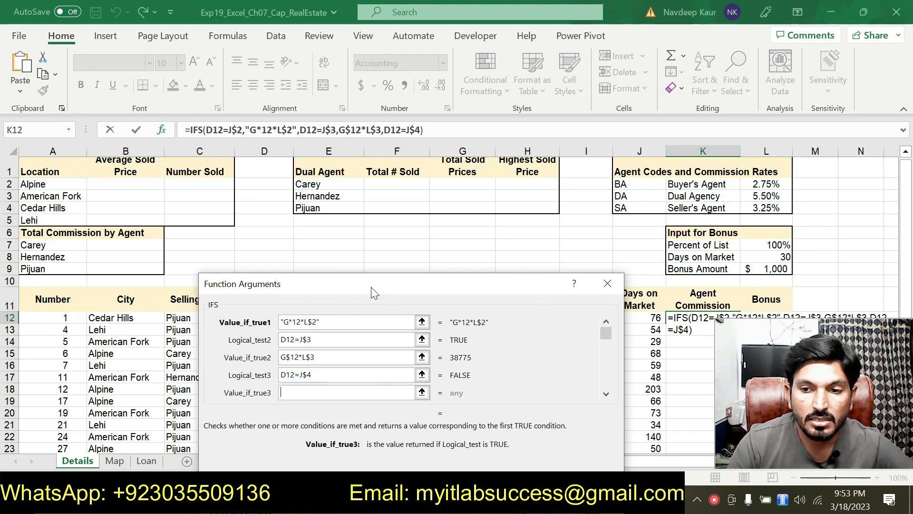
pyautogui.moveTo(327, 282); pyautogui.dragTo(329, 322)
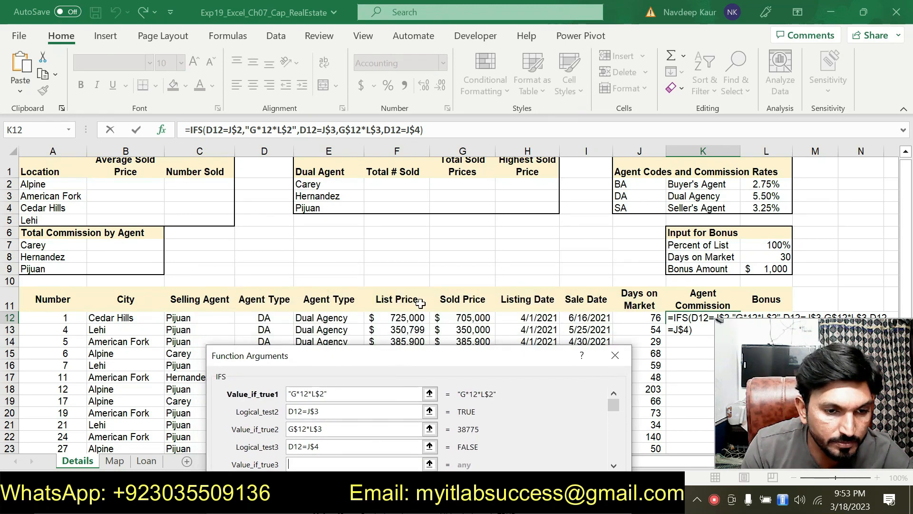
pyautogui.click(468, 318)
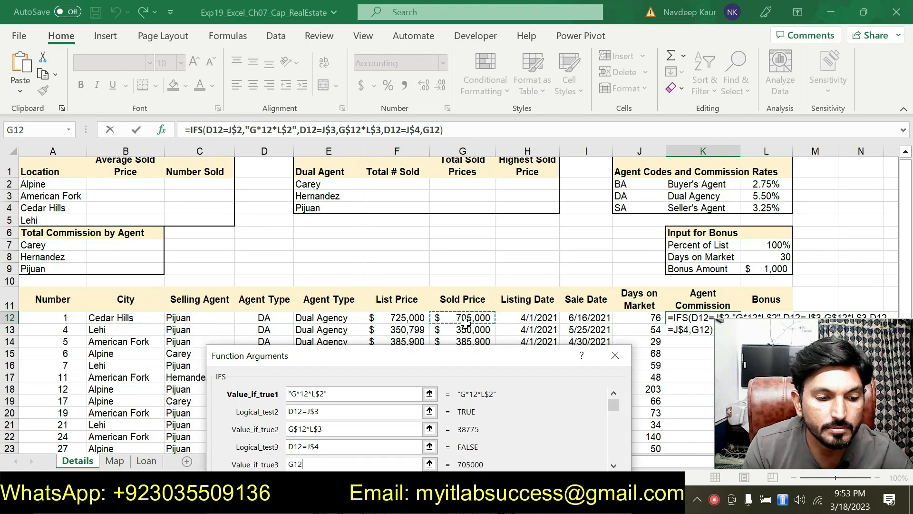
pyautogui.click(292, 464)
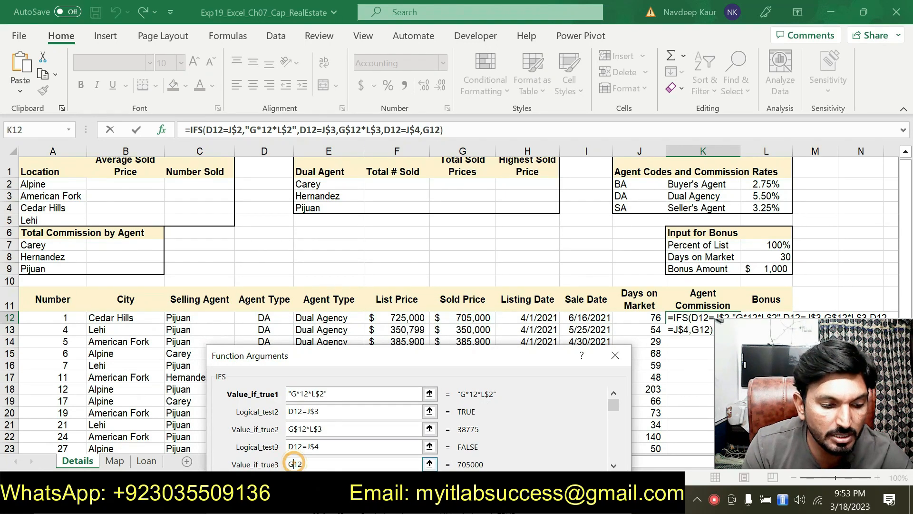
pyautogui.write('$')
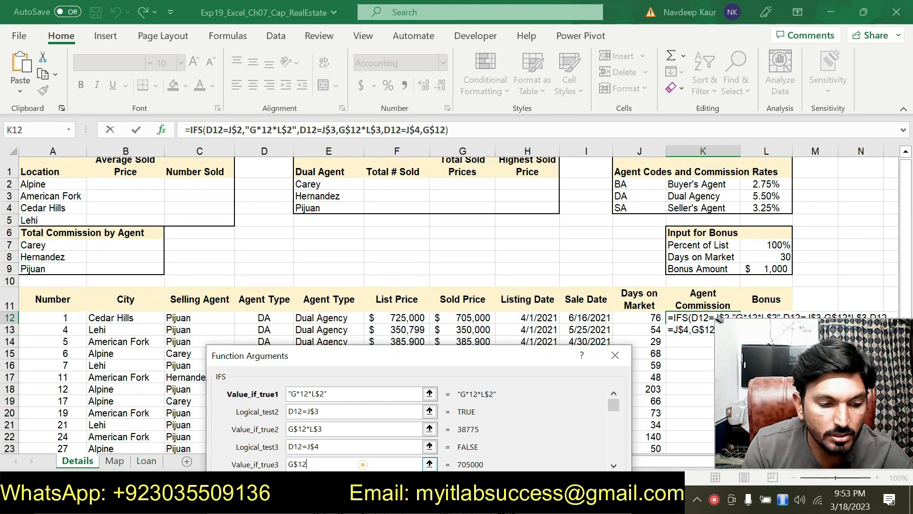
pyautogui.click(363, 464)
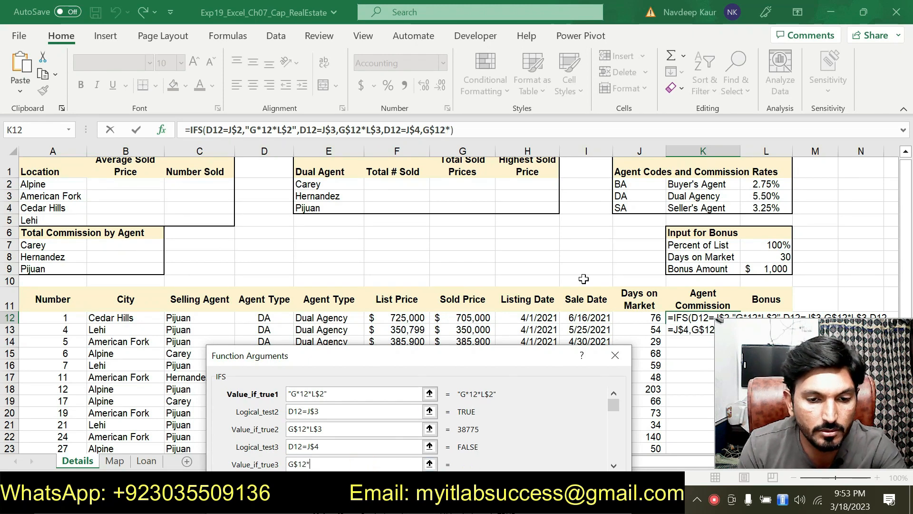
pyautogui.write('*')
pyautogui.click(760, 208)
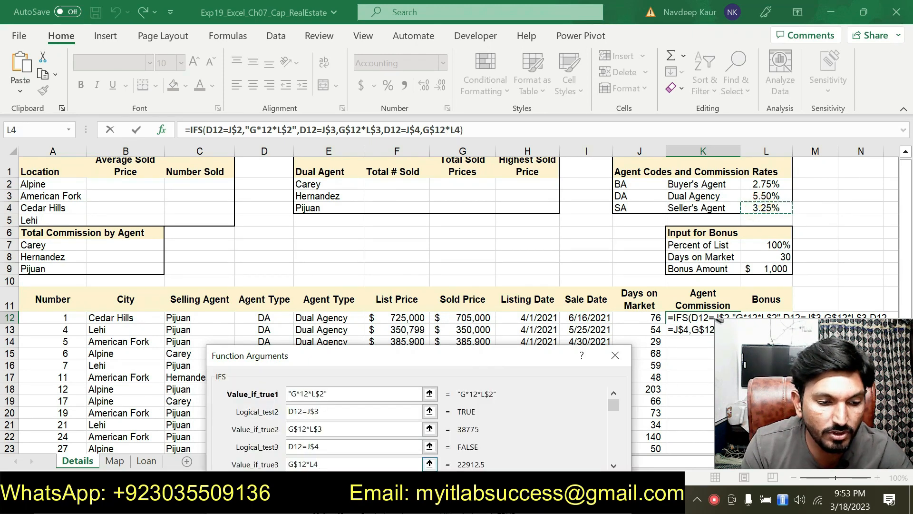
pyautogui.click(314, 463)
pyautogui.write('$')
pyautogui.moveTo(424, 360); pyautogui.dragTo(438, 326)
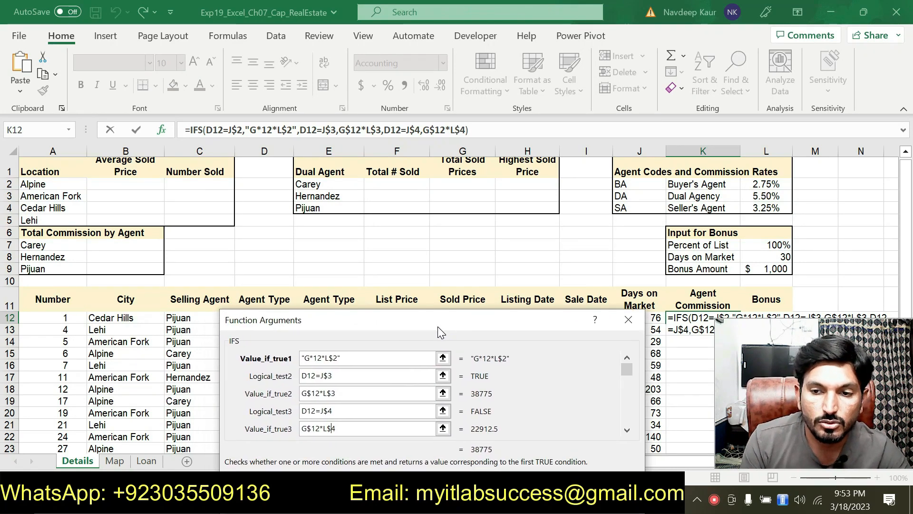
pyautogui.moveTo(435, 326); pyautogui.dragTo(452, 213)
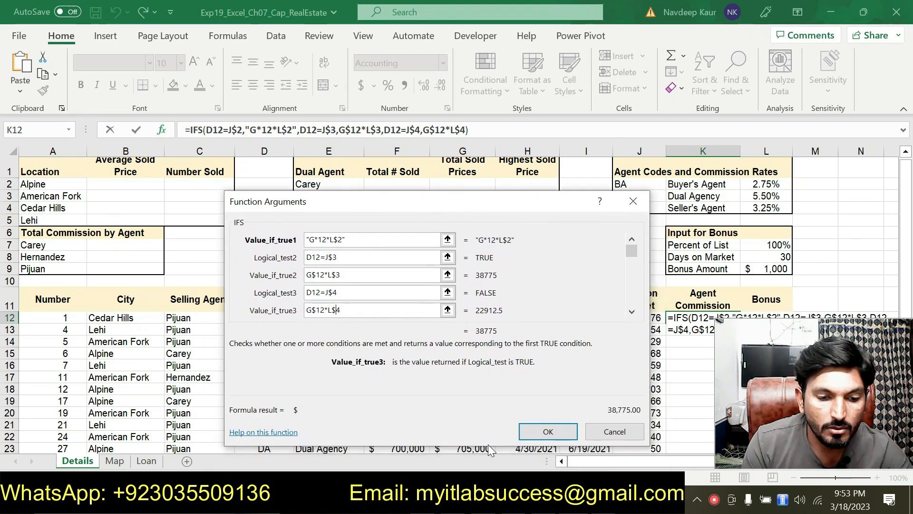
pyautogui.click(540, 434)
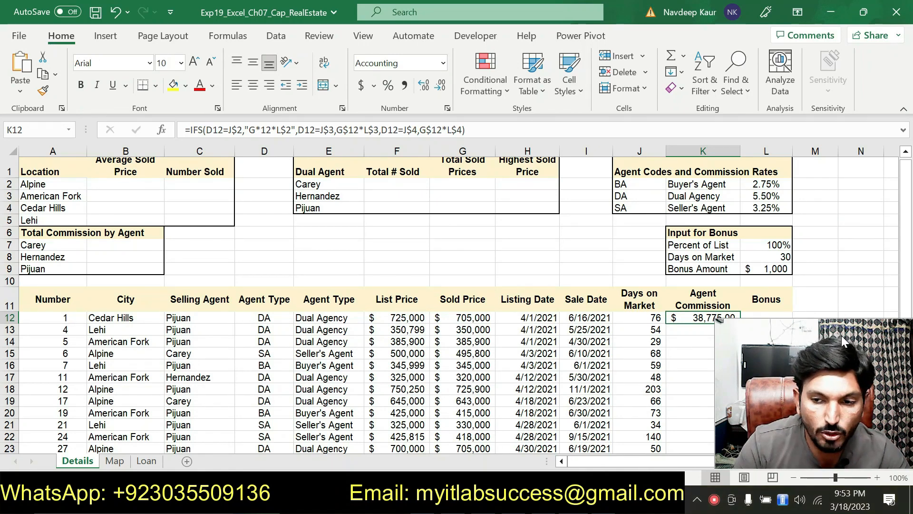
# Step: Copy the agent commission formula from K12 down through K39
pyautogui.scroll(-2, 402, 309)
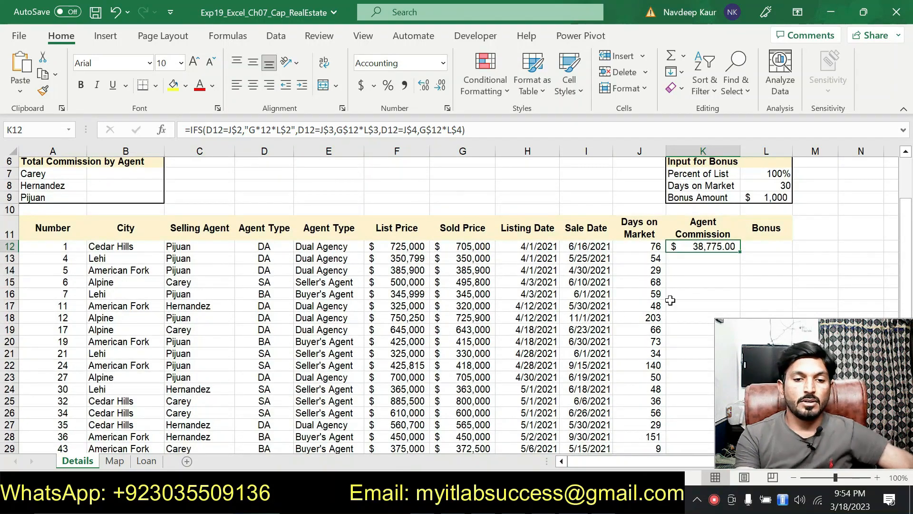
pyautogui.moveTo(740, 255); pyautogui.dragTo(697, 431)
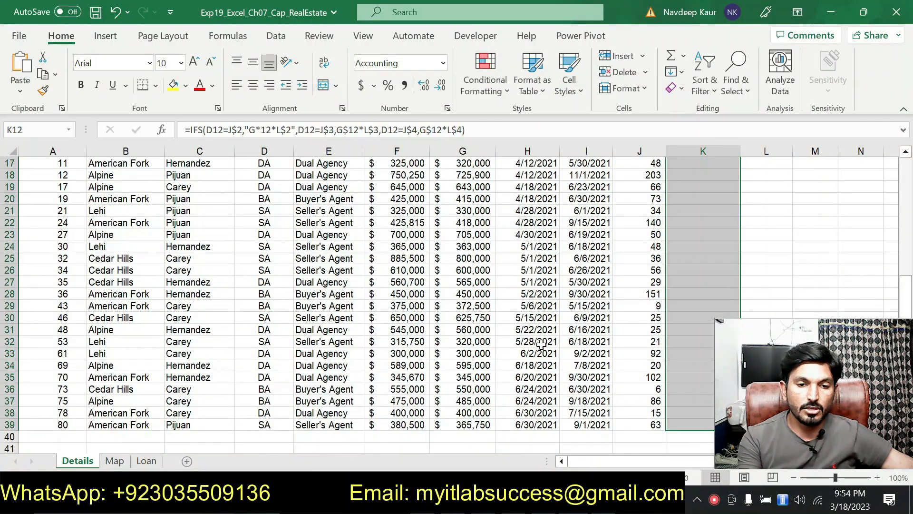
pyautogui.scroll(4, 541, 337)
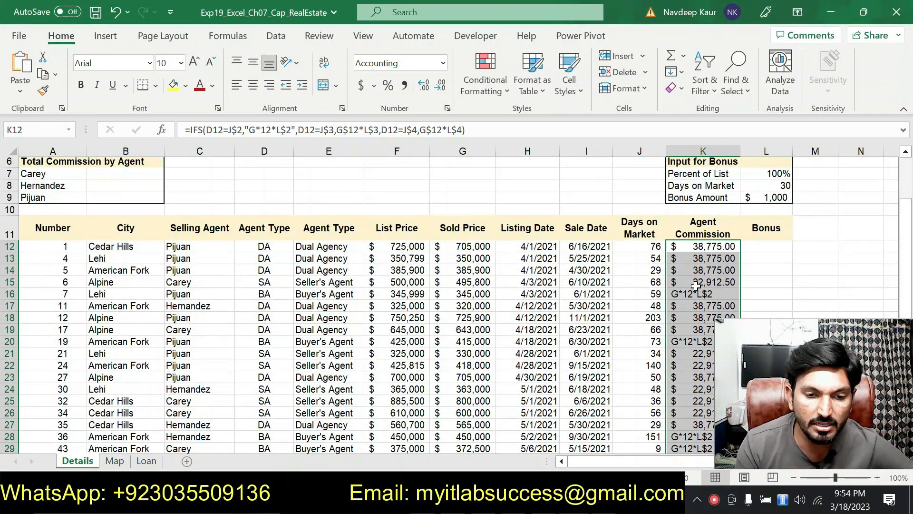
# Step: Reopen K12's IFS arguments and change Value_if_true1 from quoted text to the calculation G$12*L$2
pyautogui.click(161, 130)
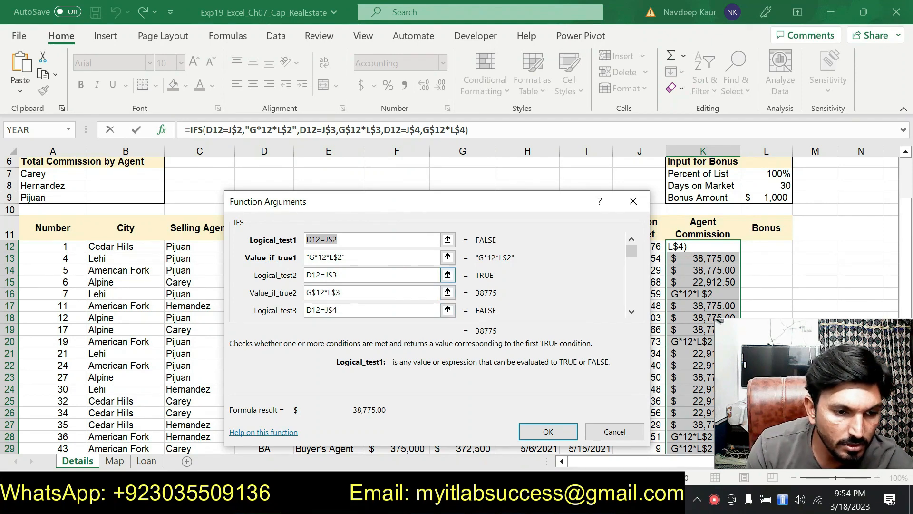
pyautogui.click(318, 260)
pyautogui.press('BackSpace')
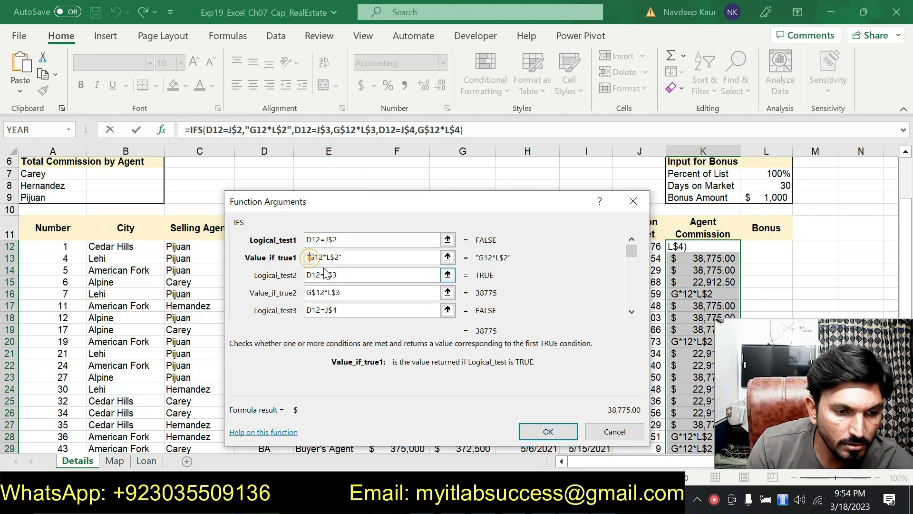
pyautogui.press('BackSpace')
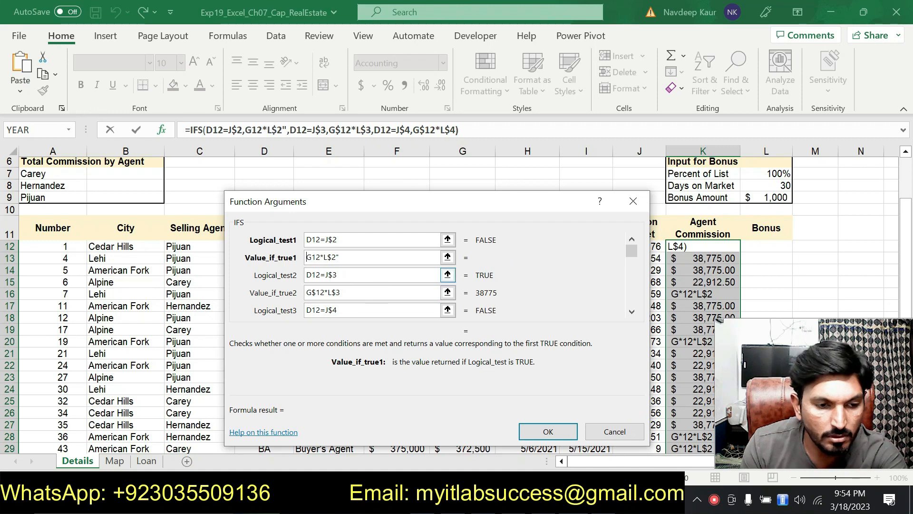
pyautogui.click(361, 257)
pyautogui.press('BackSpace')
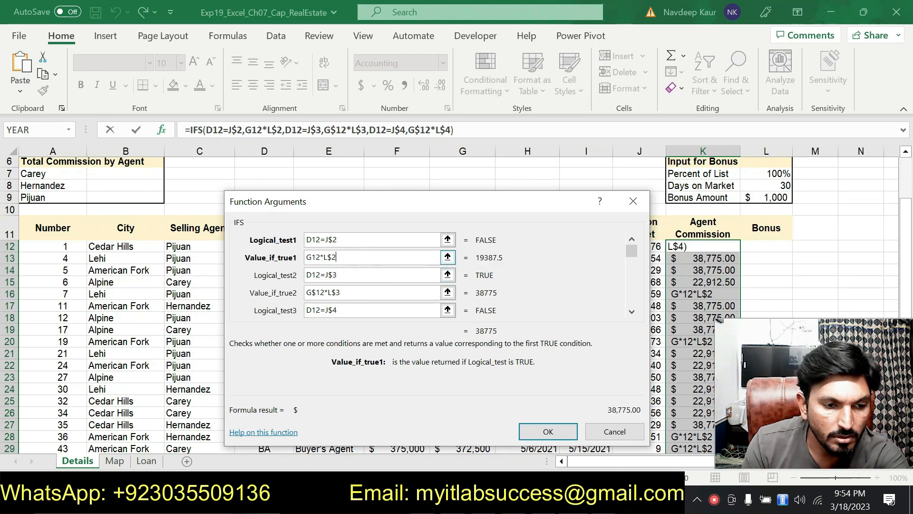
pyautogui.click(313, 258)
pyautogui.write('$')
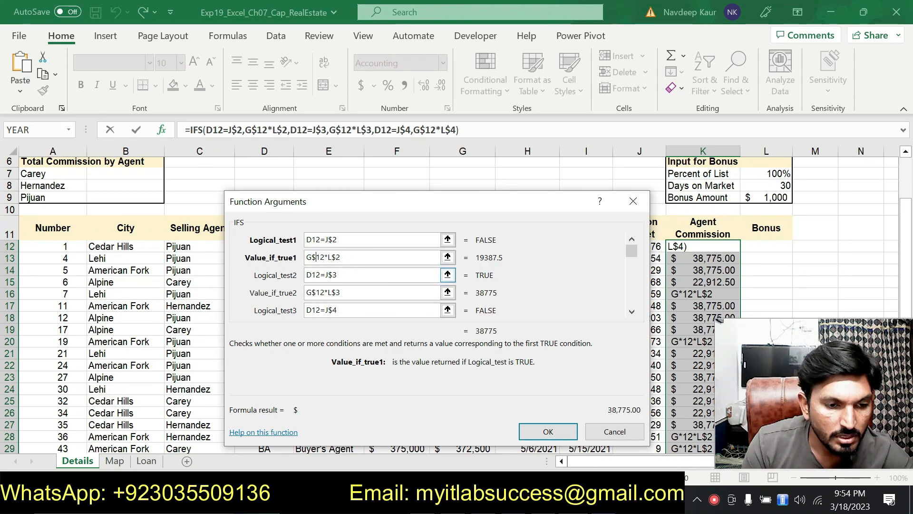
# Step: Check the IFS arguments against the agent codes and commission rates, and apply the edited formula to K12
pyautogui.moveTo(344, 221); pyautogui.dragTo(333, 307)
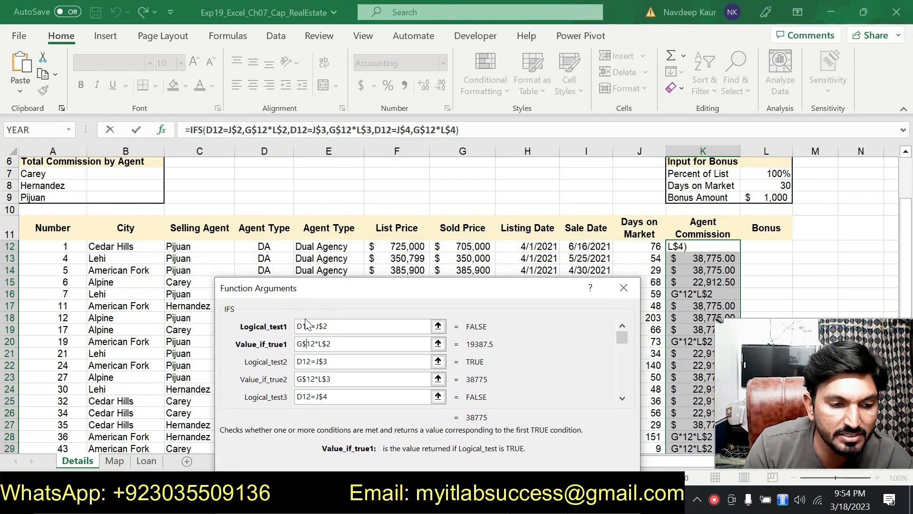
pyautogui.scroll(2, 566, 205)
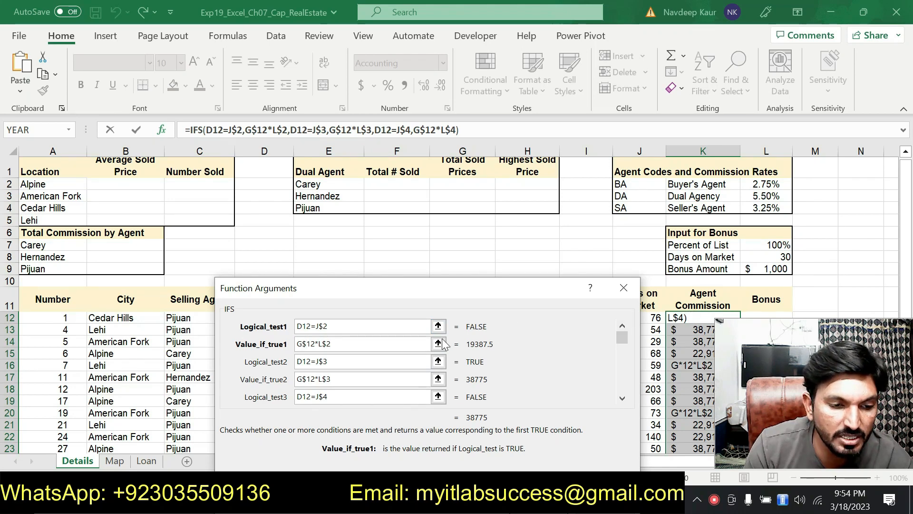
pyautogui.click(306, 343)
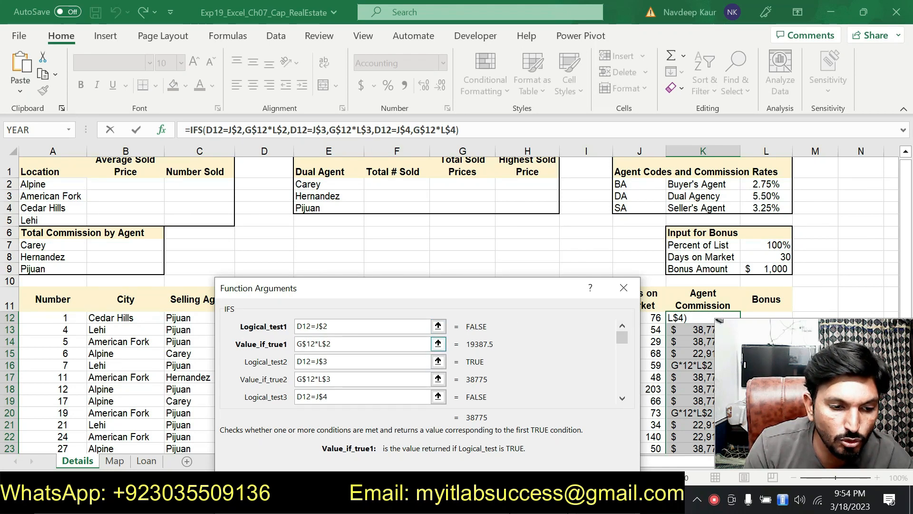
pyautogui.moveTo(366, 300); pyautogui.dragTo(350, 356)
pyautogui.scroll(-1, 369, 285)
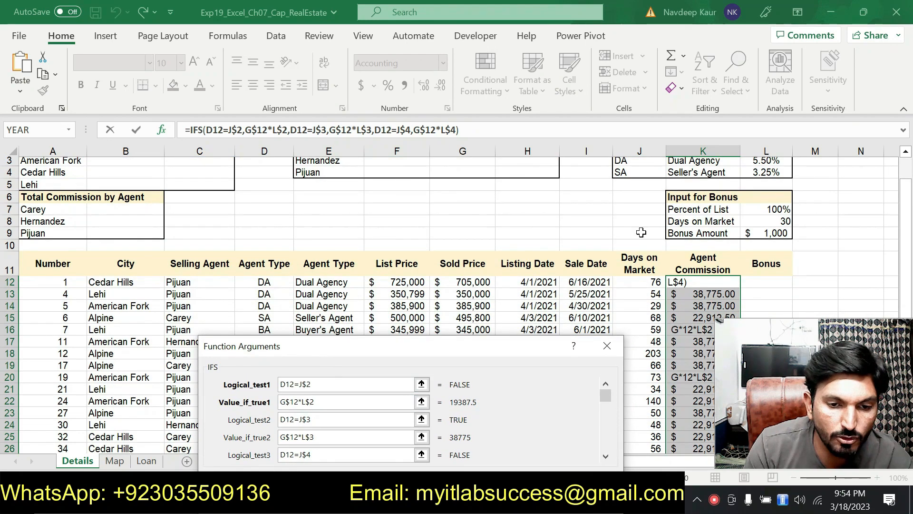
pyautogui.scroll(1, 641, 232)
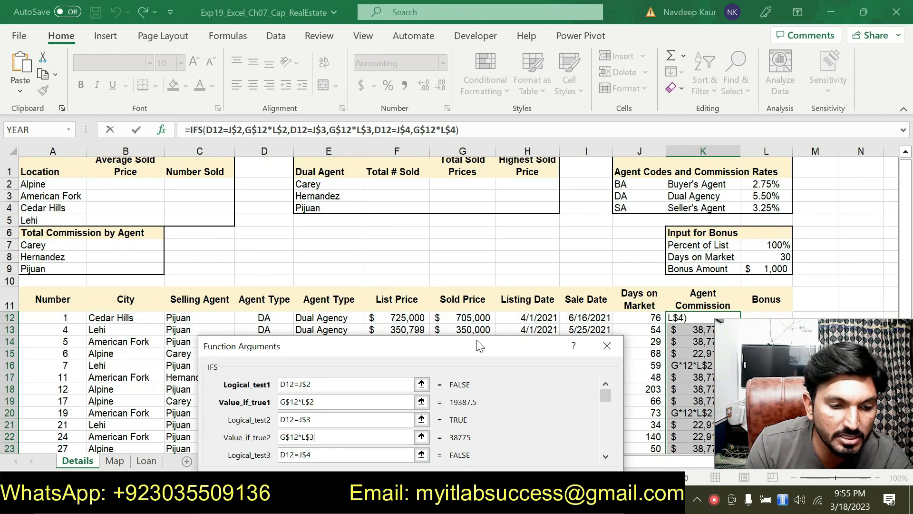
pyautogui.moveTo(466, 347); pyautogui.dragTo(454, 217)
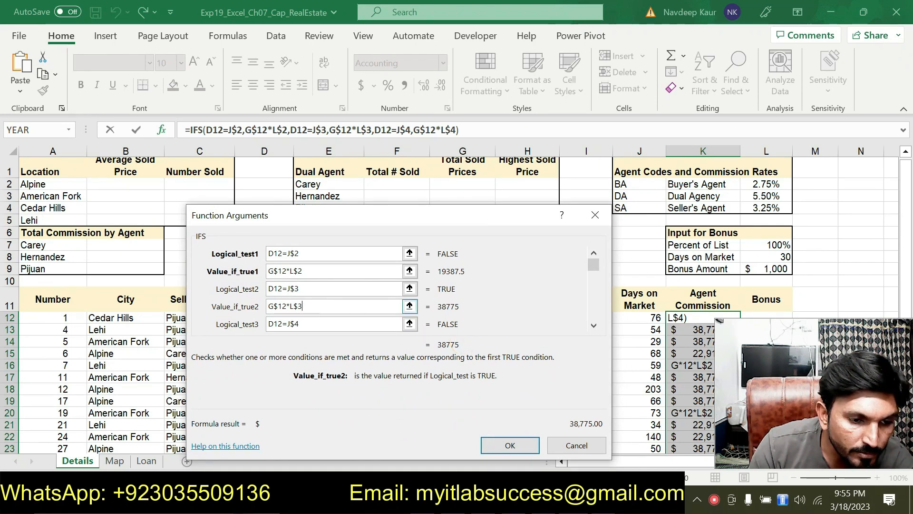
pyautogui.click(490, 445)
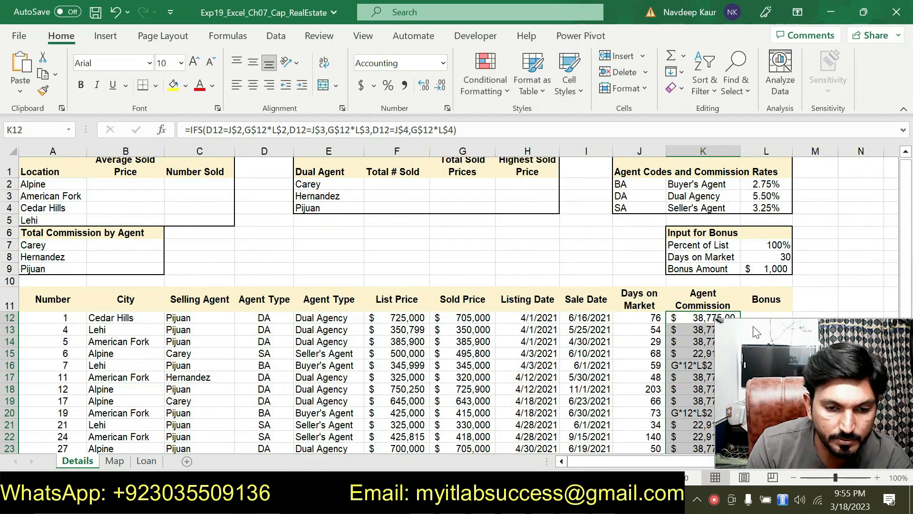
# Step: Refill the Agent Commission column from K12 through K39 with the corrected IFS formula
pyautogui.scroll(-2, 611, 284)
pyautogui.click(703, 247)
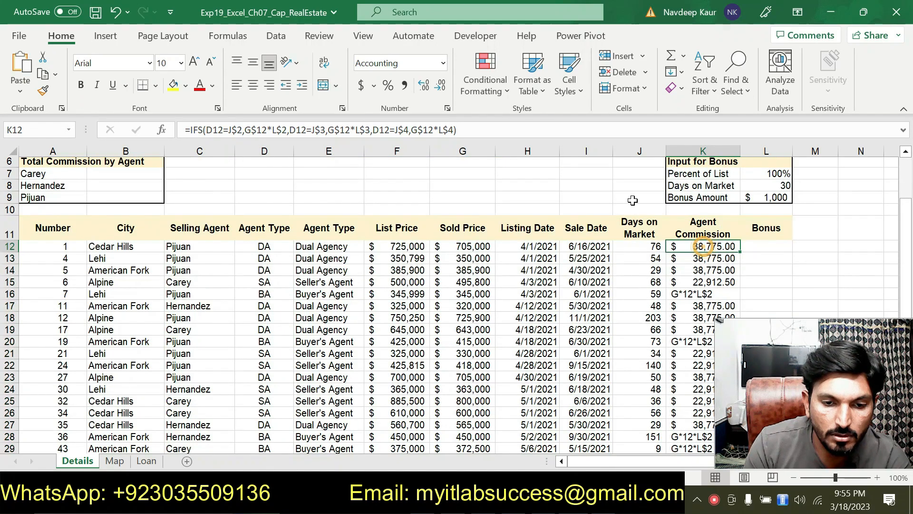
pyautogui.moveTo(742, 252); pyautogui.dragTo(675, 427)
pyautogui.scroll(2, 564, 346)
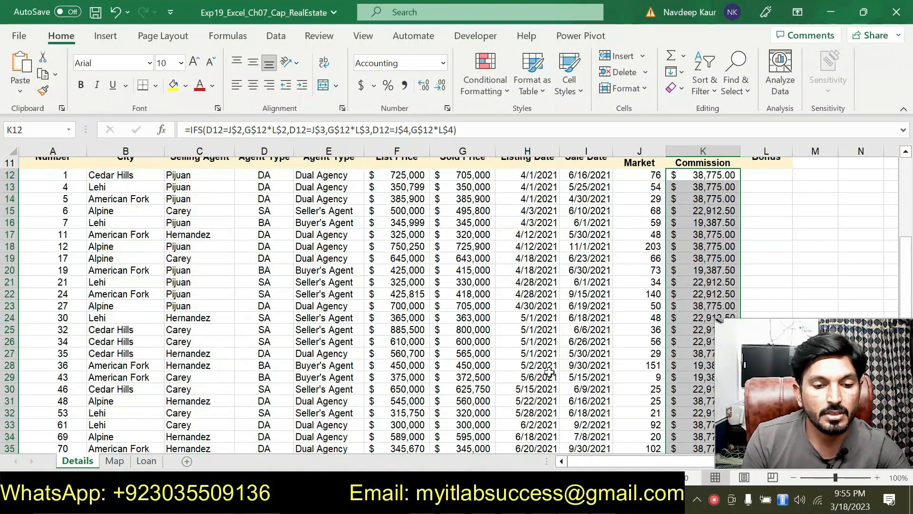
# Step: Switch to the Word instructions and remove the turquoise highlight from step 4's IFS paragraph
pyautogui.hotkey('alt', 'Tab')
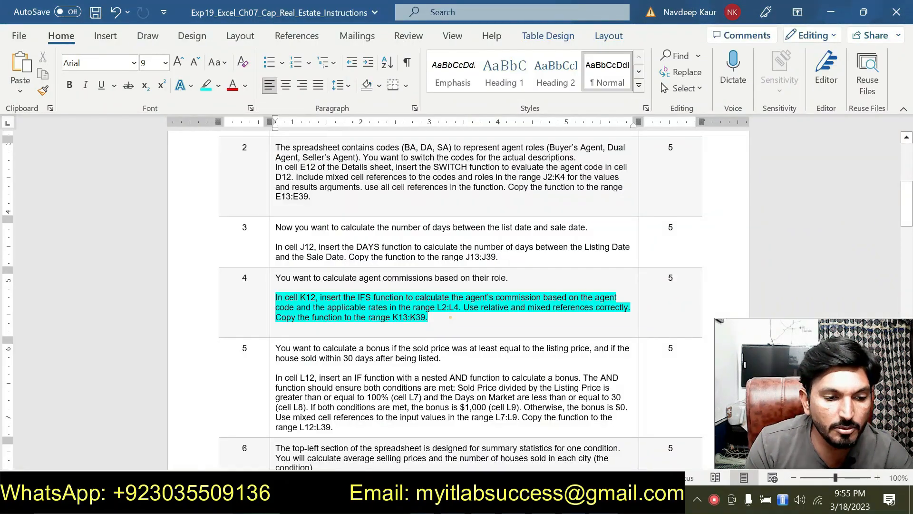
pyautogui.tripleClick(450, 317)
pyautogui.click(333, 269)
# Step: Highlight step 5's paragraph about the nested IF and AND bonus formula in turquoise
pyautogui.scroll(-2, 458, 299)
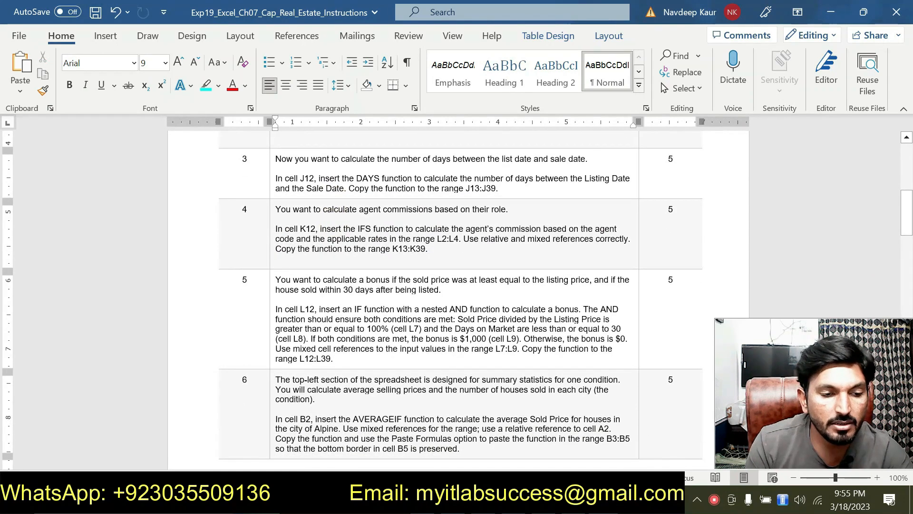
pyautogui.tripleClick(363, 354)
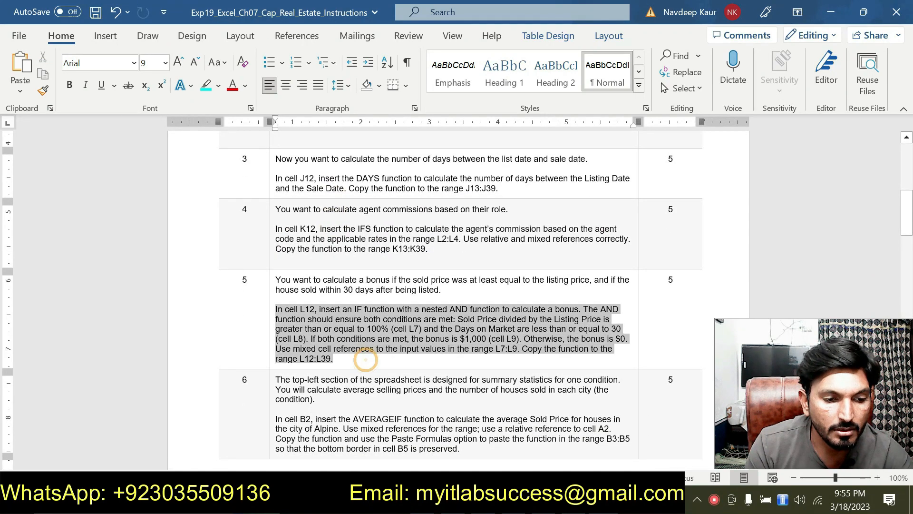
pyautogui.click(327, 283)
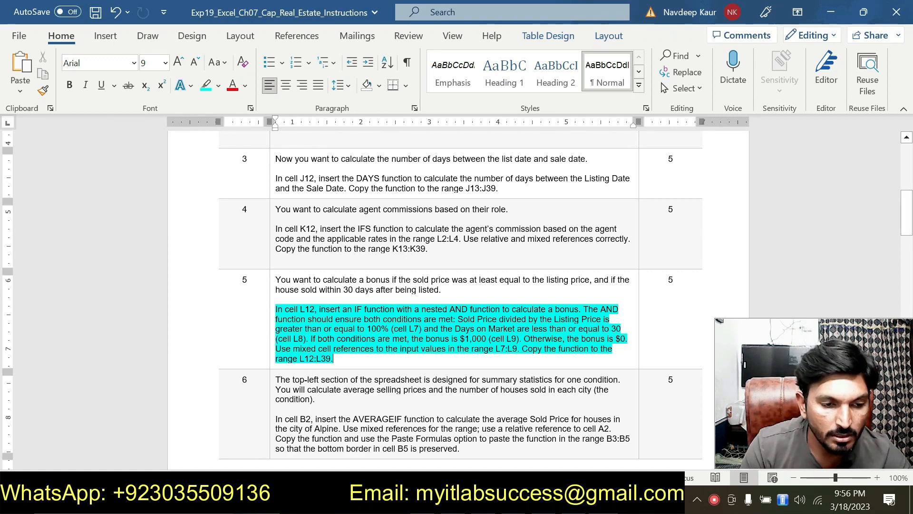
# Step: Switch to the Excel workbook, start an IF function in L12 on the Details sheet, and open its function arguments
pyautogui.hotkey('alt', 'Tab')
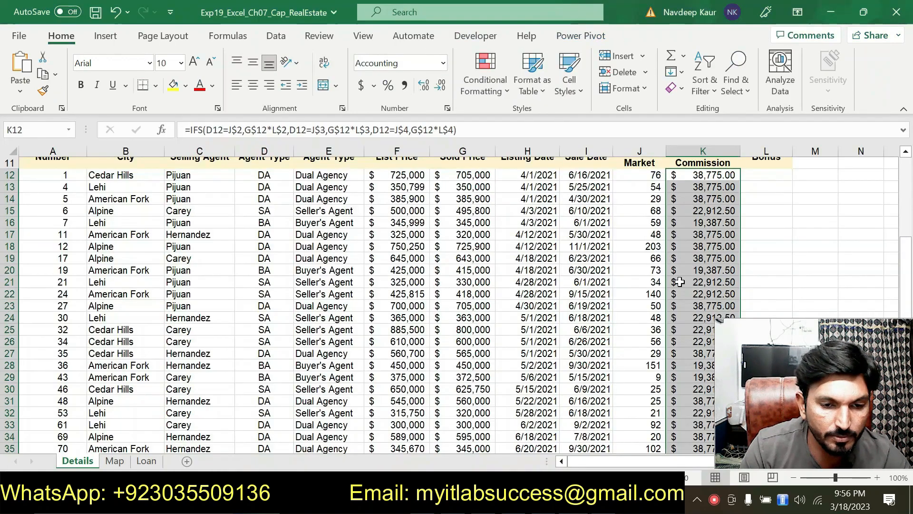
pyautogui.scroll(2, 7, 324)
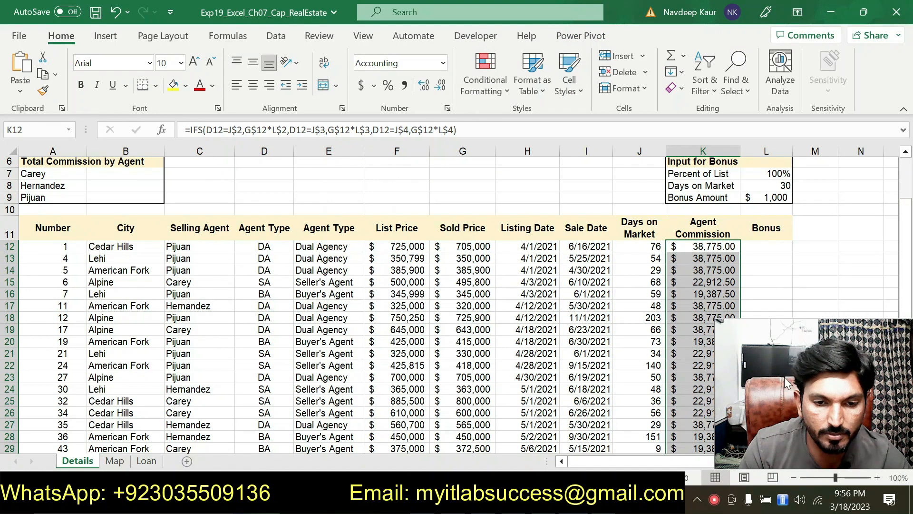
pyautogui.click(758, 251)
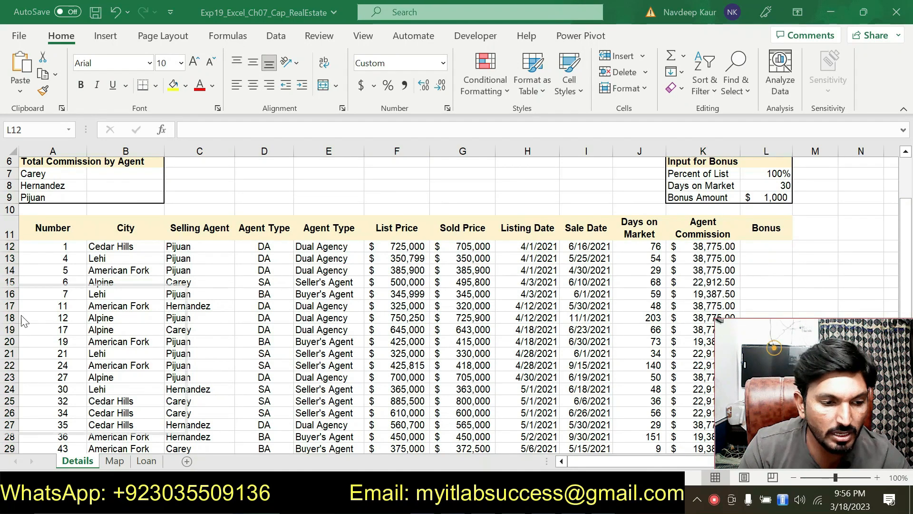
pyautogui.click(762, 249)
pyautogui.write('=')
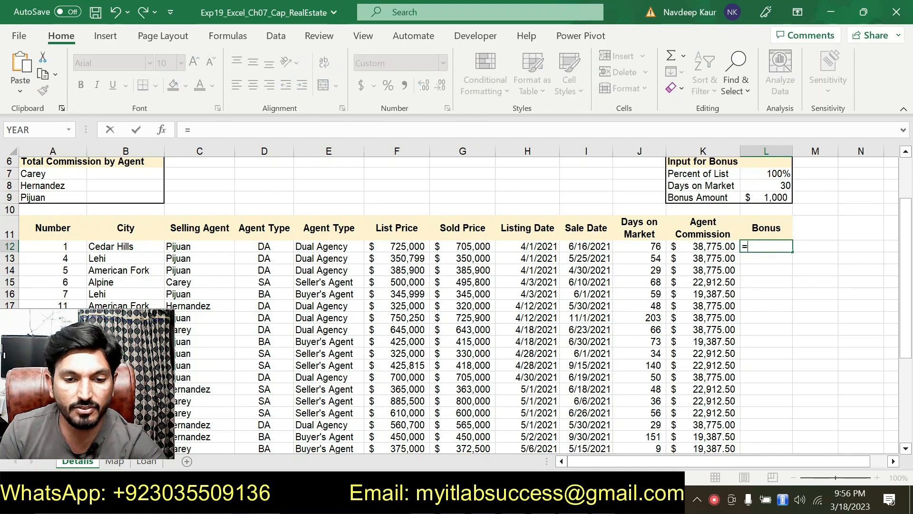
pyautogui.write('IF')
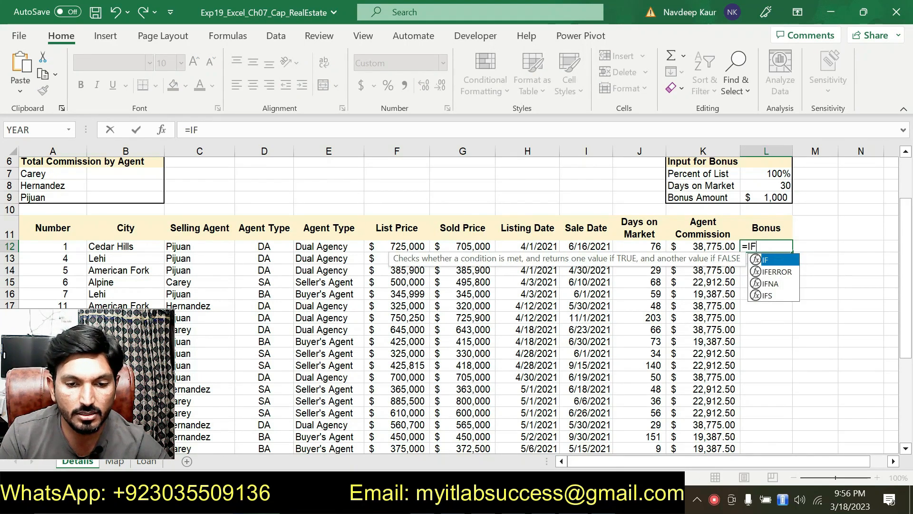
pyautogui.doubleClick(769, 263)
pyautogui.click(161, 129)
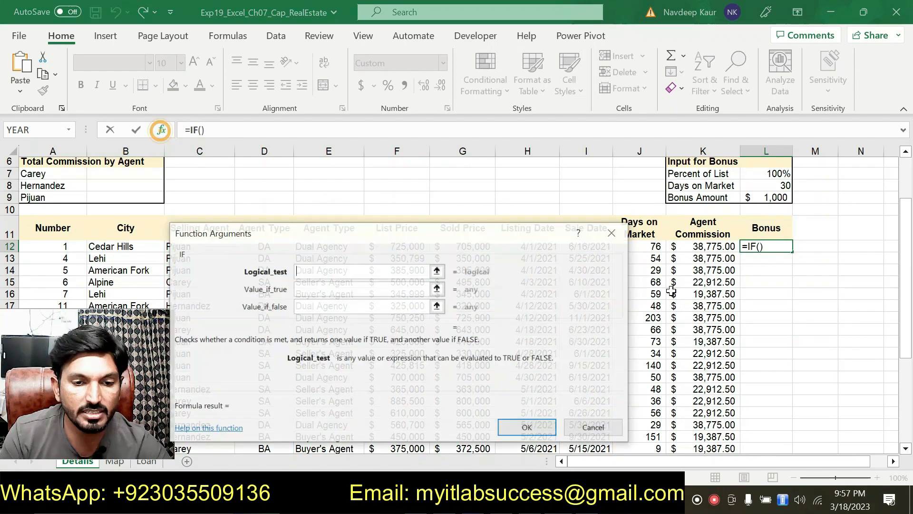
pyautogui.moveTo(608, 205); pyautogui.dragTo(663, 213)
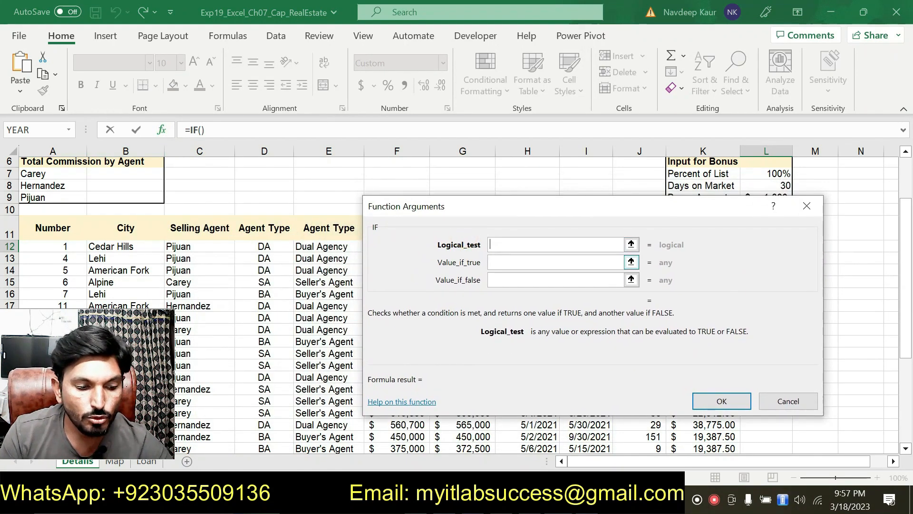
# Step: Begin the Logical_test with a nested AND( and review step 5's bonus conditions in the Word instructions
pyautogui.write('A')
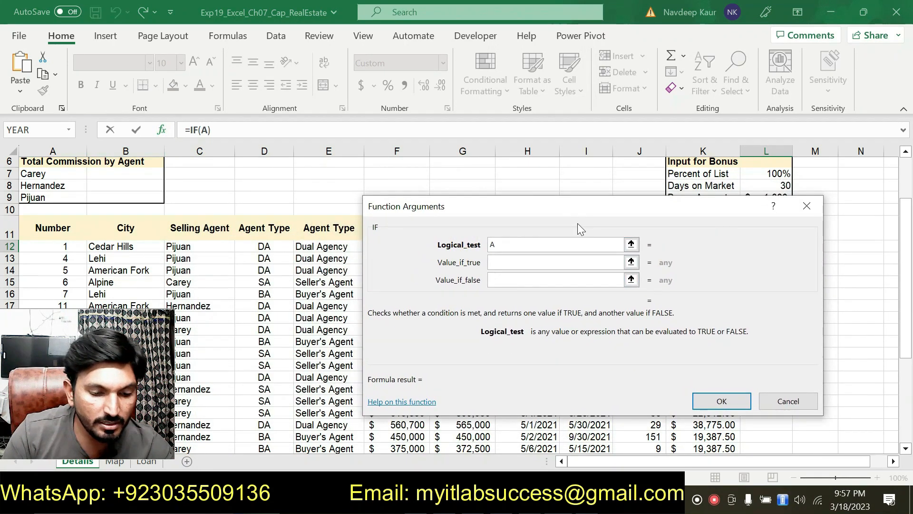
pyautogui.write('ND')
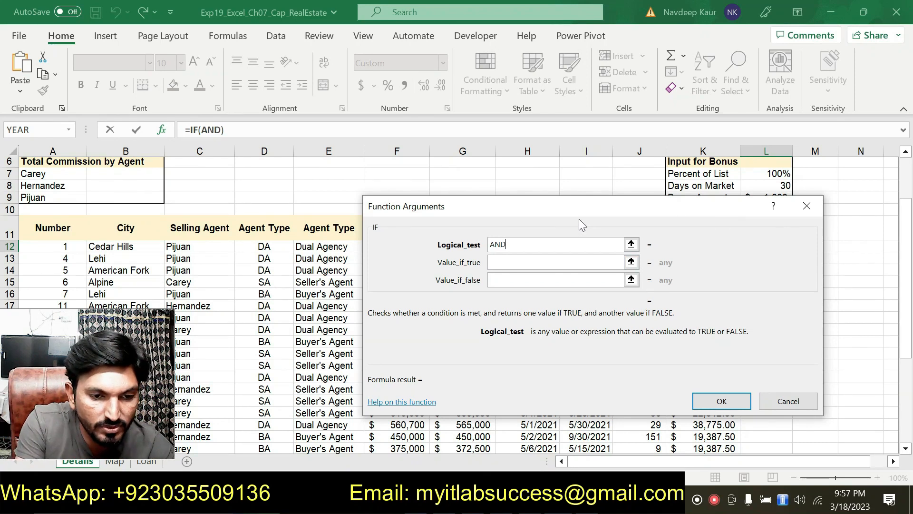
pyautogui.write('(')
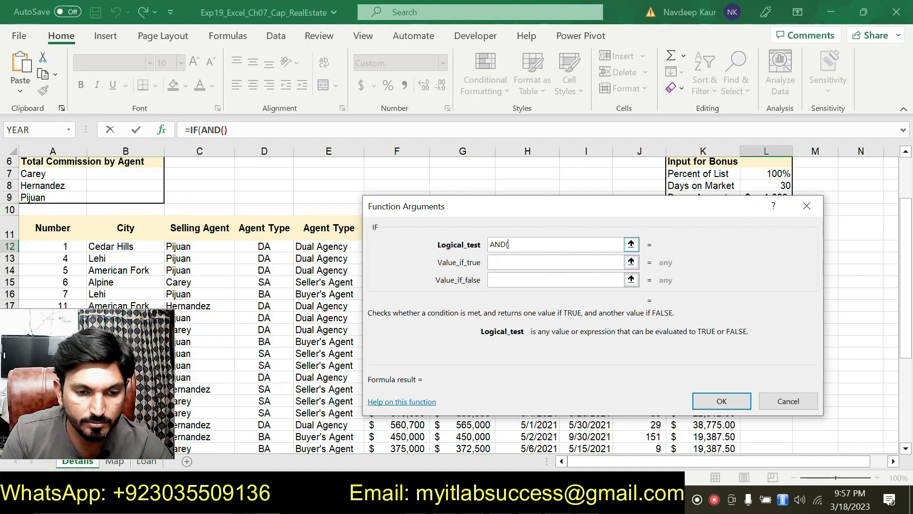
pyautogui.moveTo(586, 499)
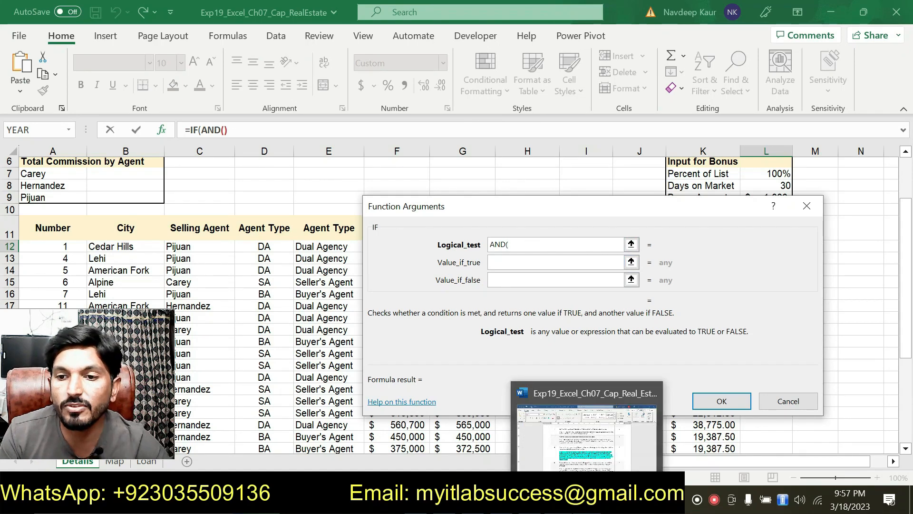
pyautogui.click(586, 499)
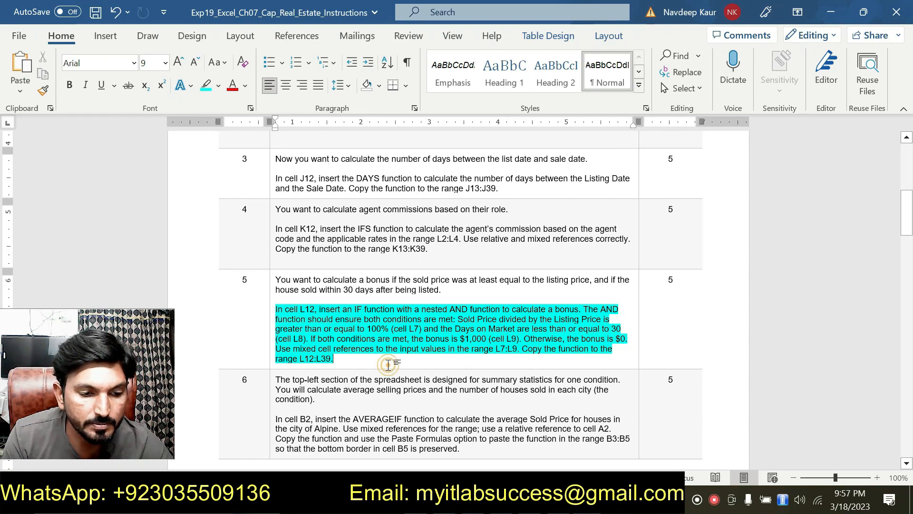
pyautogui.hotkey('alt', 'Tab')
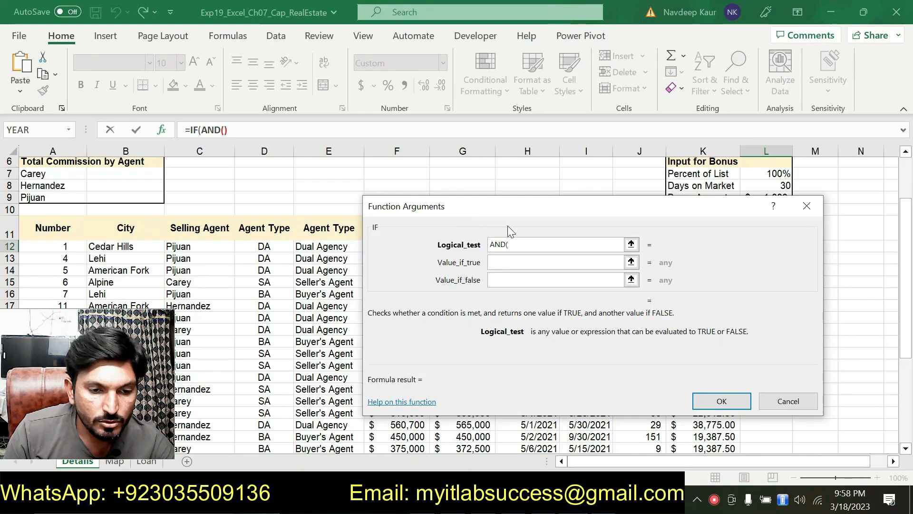
# Step: Uncover row 12 and enter G12/H12 as the start of the first AND condition
pyautogui.moveTo(513, 210); pyautogui.dragTo(459, 273)
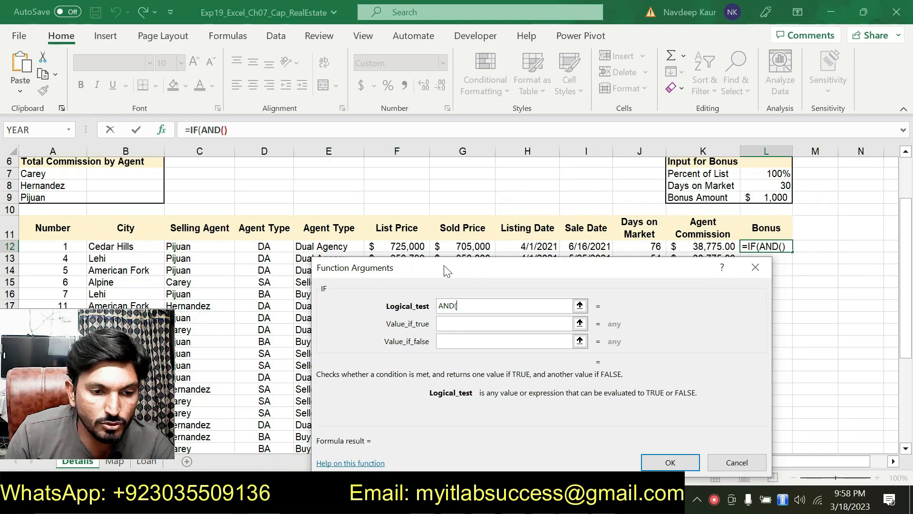
pyautogui.click(473, 244)
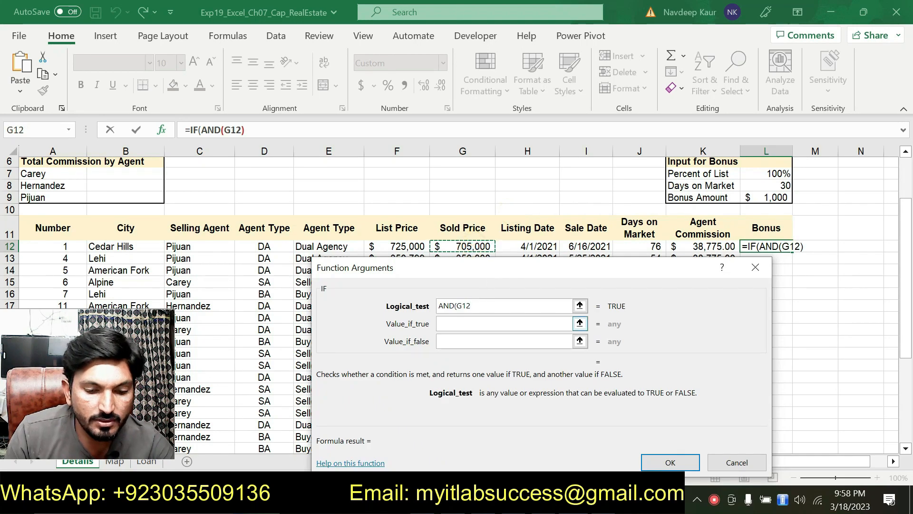
pyautogui.write('/')
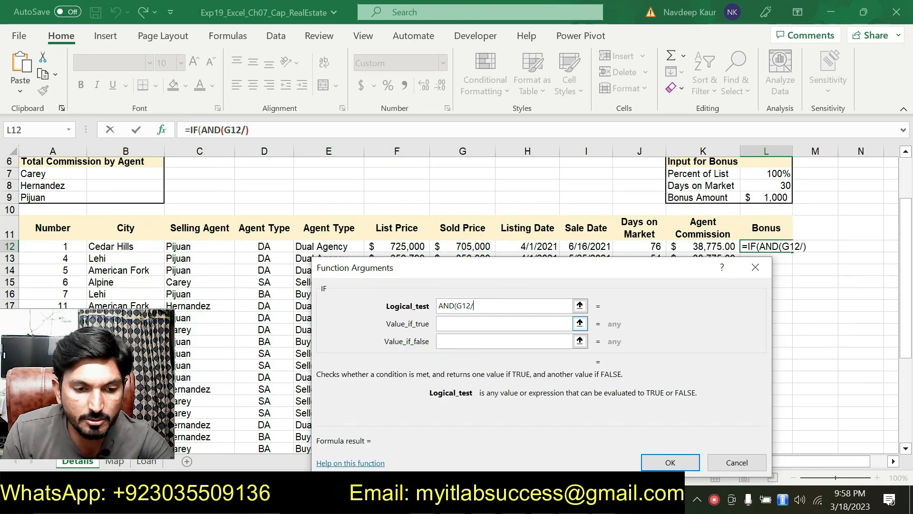
pyautogui.click(539, 246)
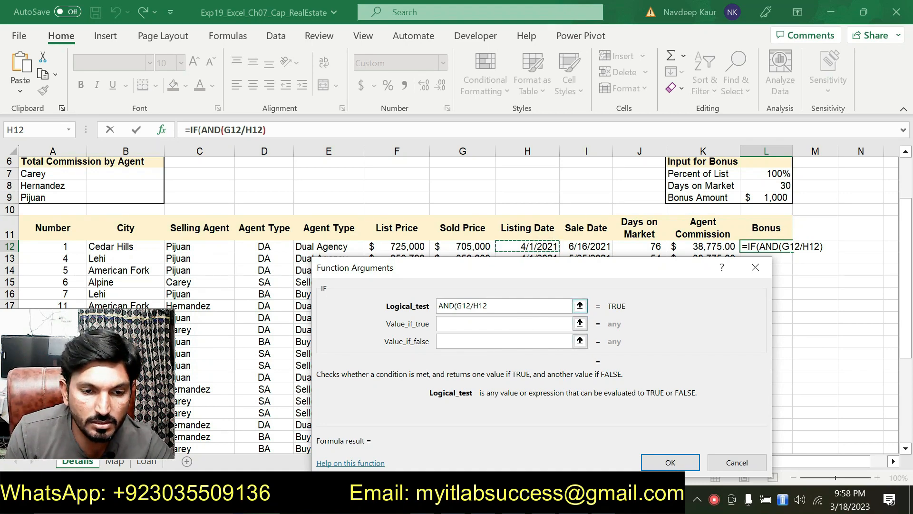
# Step: Recheck step 5 in the Word instructions and replace the divisor H12 with the list price F12 in the AND condition
pyautogui.hotkey('alt', 'Tab')
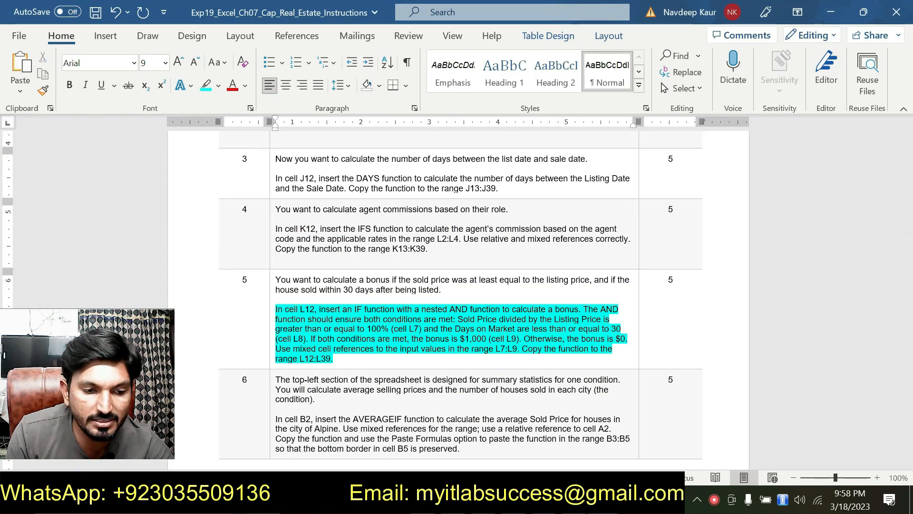
pyautogui.hotkey('alt', 'Tab')
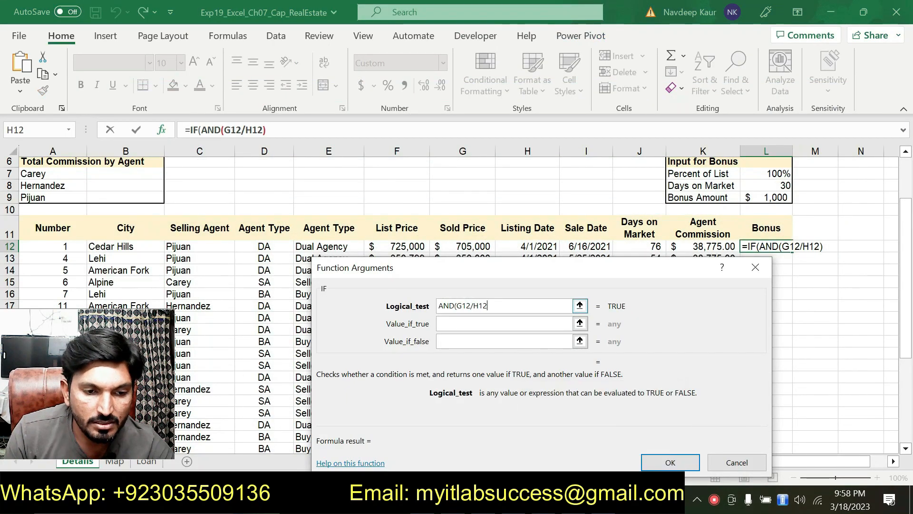
pyautogui.click(516, 310)
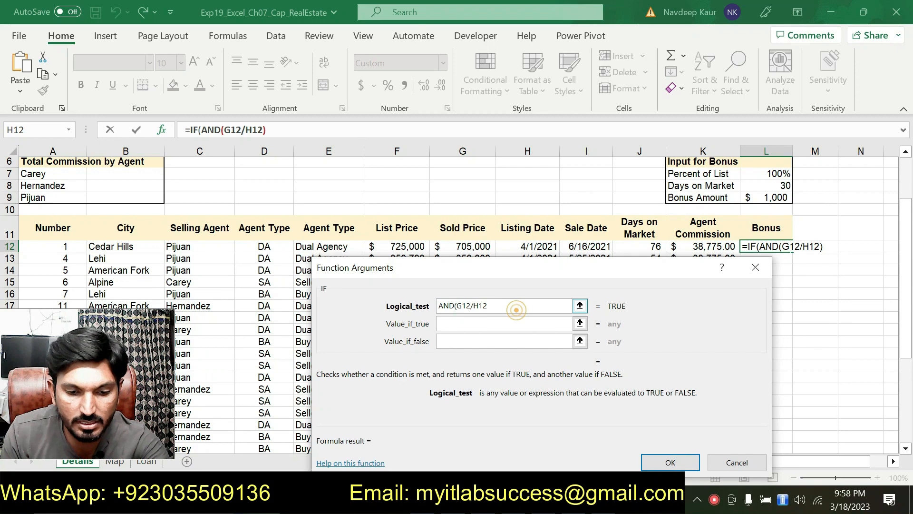
pyautogui.press('BackSpace')
pyautogui.press('BackSpace')
pyautogui.press('BackSpace')
pyautogui.click(404, 245)
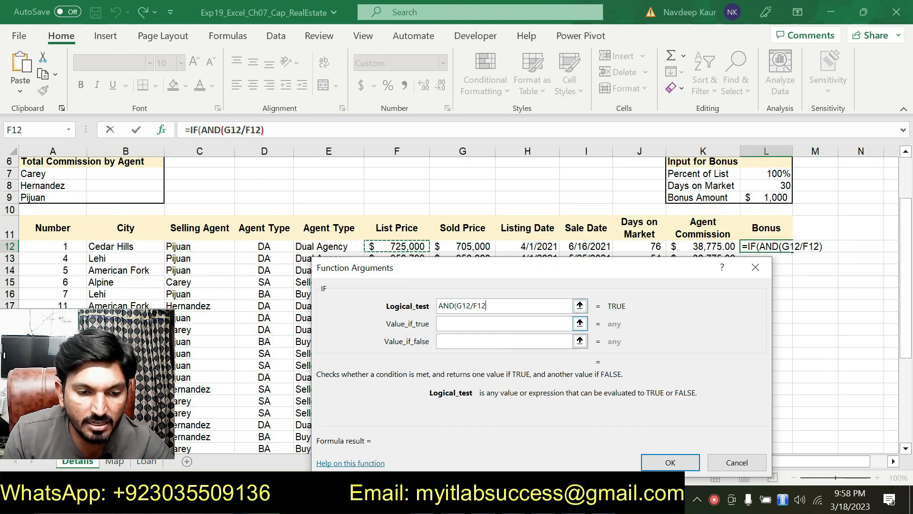
# Step: Complete the first AND condition as G12/F12>L$7 with a mixed reference, followed by a comma
pyautogui.write('>')
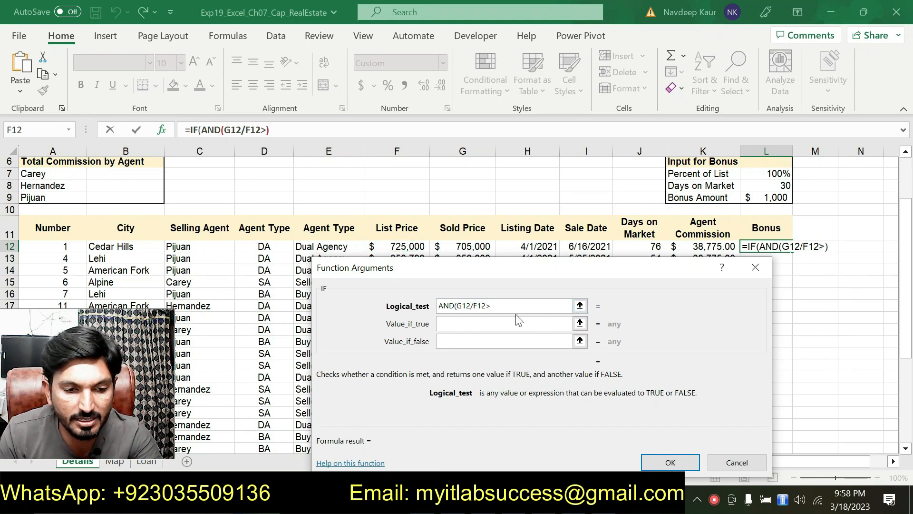
pyautogui.click(774, 175)
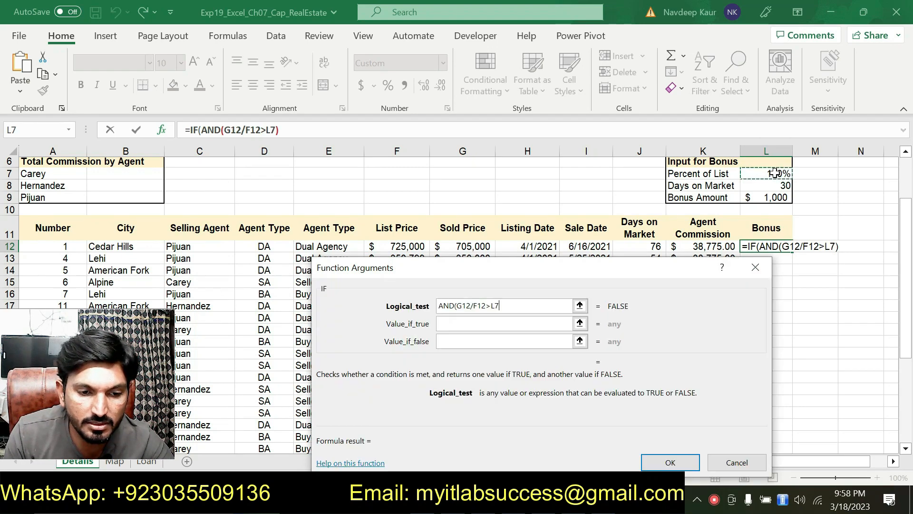
pyautogui.press('Tab')
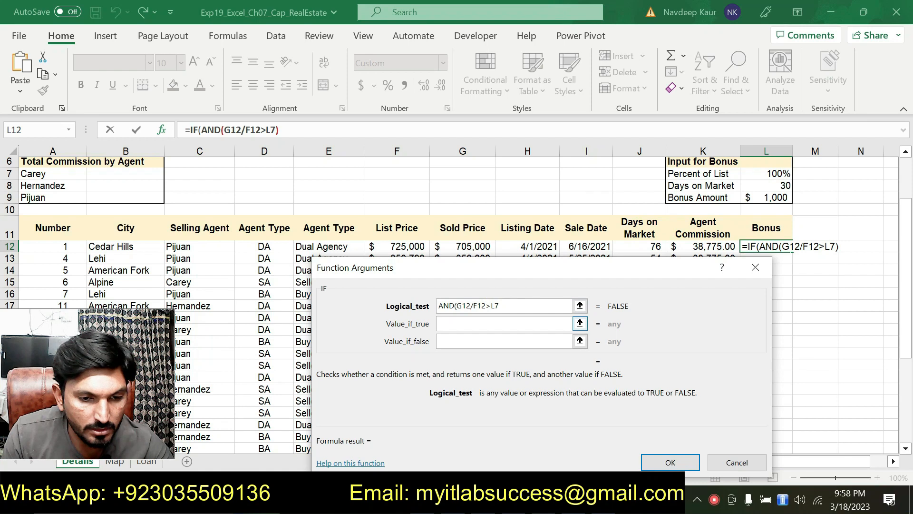
pyautogui.write('$')
pyautogui.click(528, 307)
pyautogui.write(',')
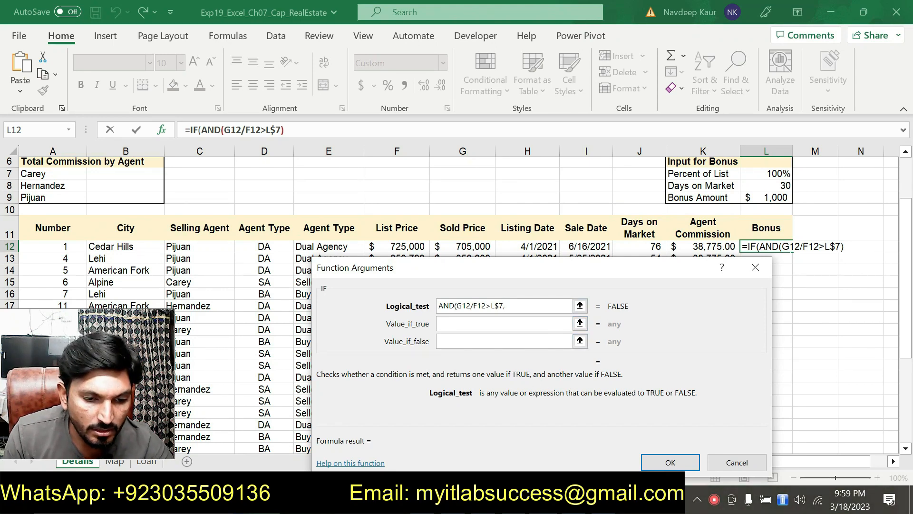
# Step: Consult step 5's Days on Market rule in Word and add J12<=L$8 as the second AND condition
pyautogui.hotkey('alt', 'Tab')
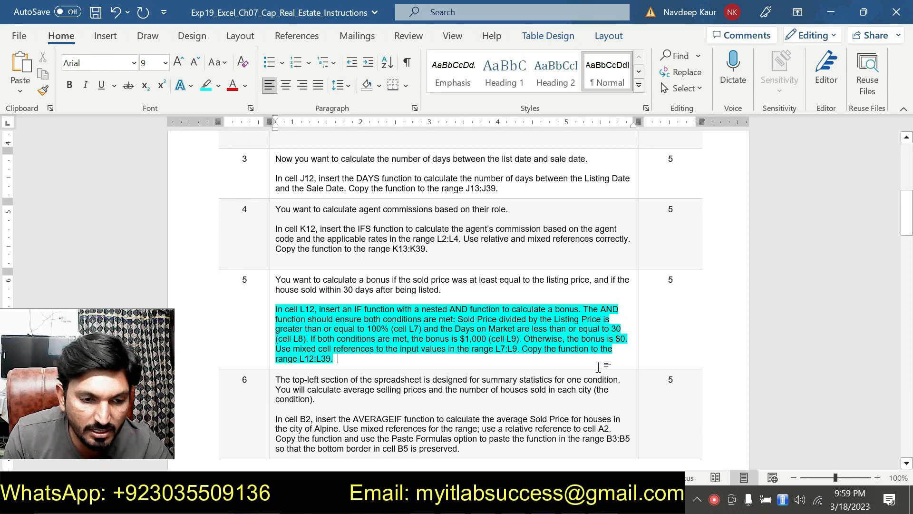
pyautogui.hotkey('alt', 'Tab')
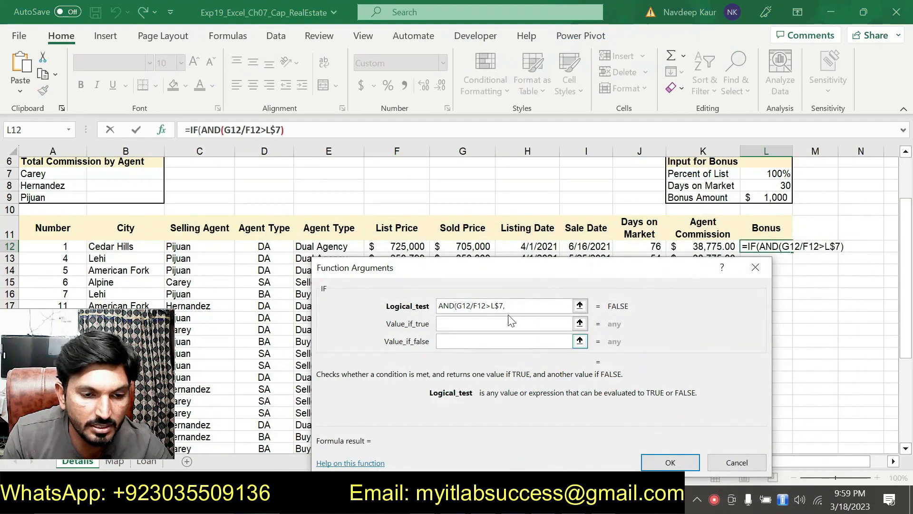
pyautogui.click(645, 242)
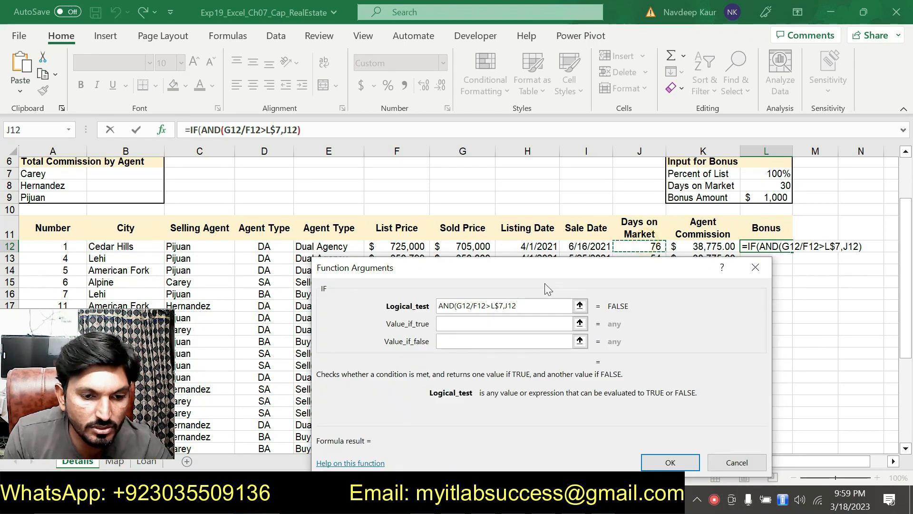
pyautogui.hotkey('alt', 'Tab')
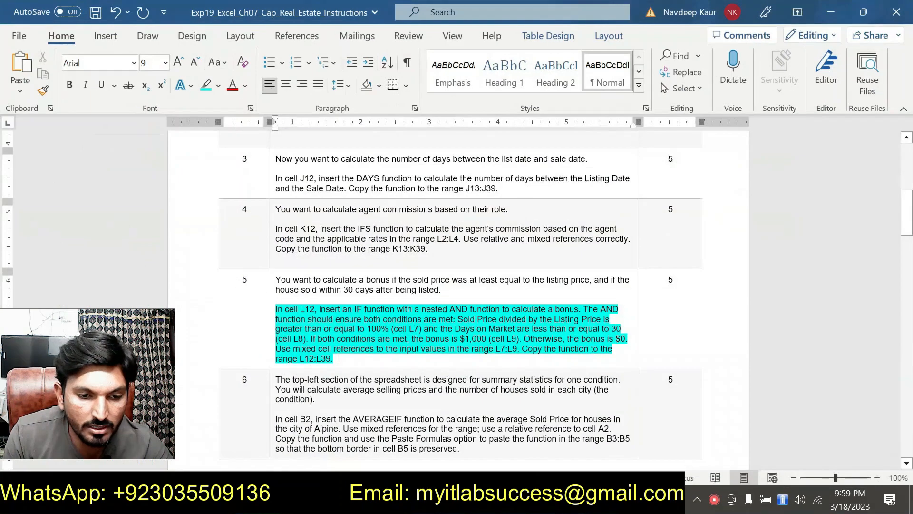
pyautogui.hotkey('alt', 'Tab')
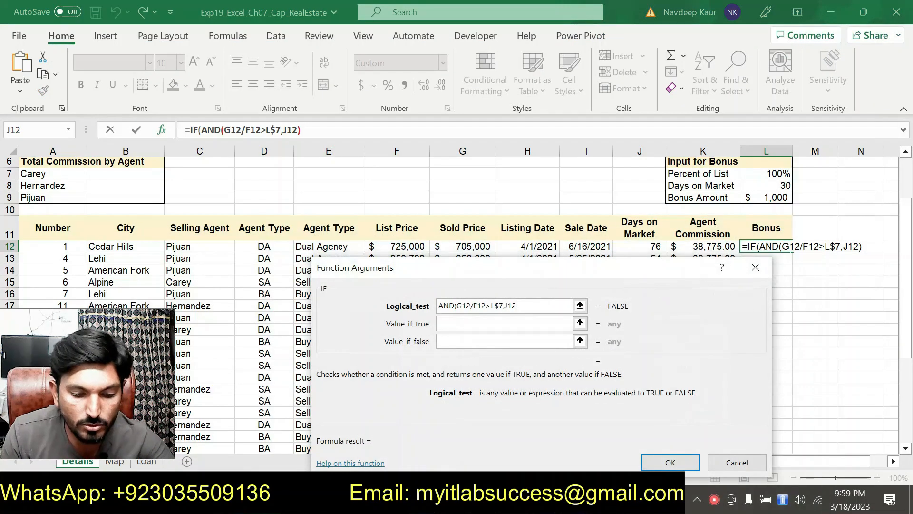
pyautogui.write('<=')
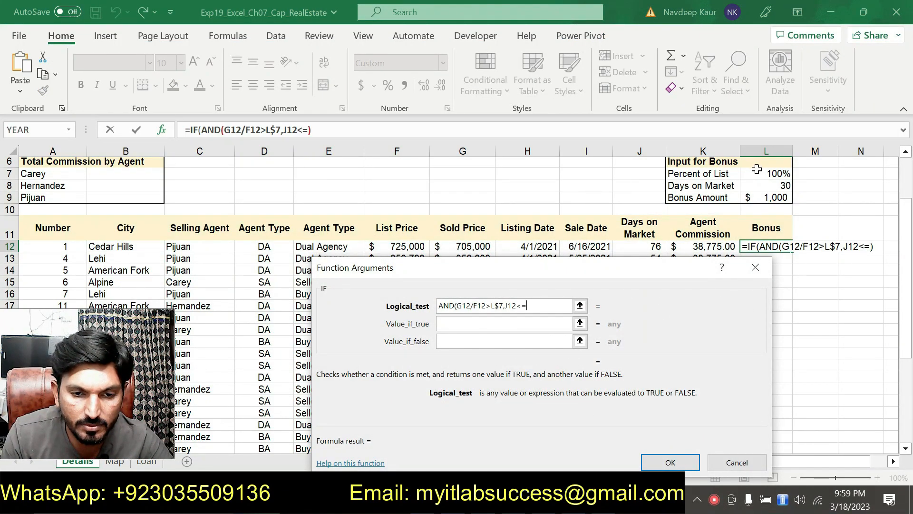
pyautogui.click(775, 185)
pyautogui.click(531, 307)
pyautogui.write('$8')
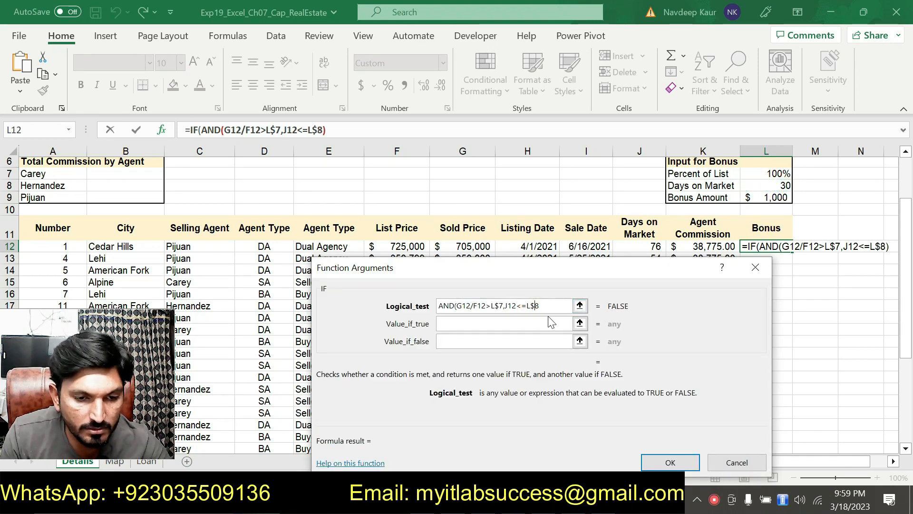
# Step: Close the AND logical test and set the IF function's value if true to the mixed reference L$9
pyautogui.click(547, 306)
pyautogui.write(')')
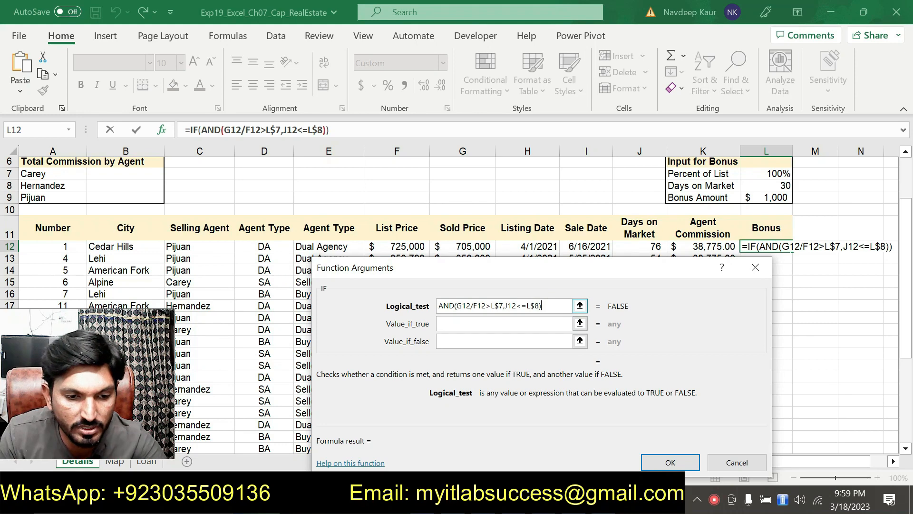
pyautogui.press('Tab')
pyautogui.click(496, 328)
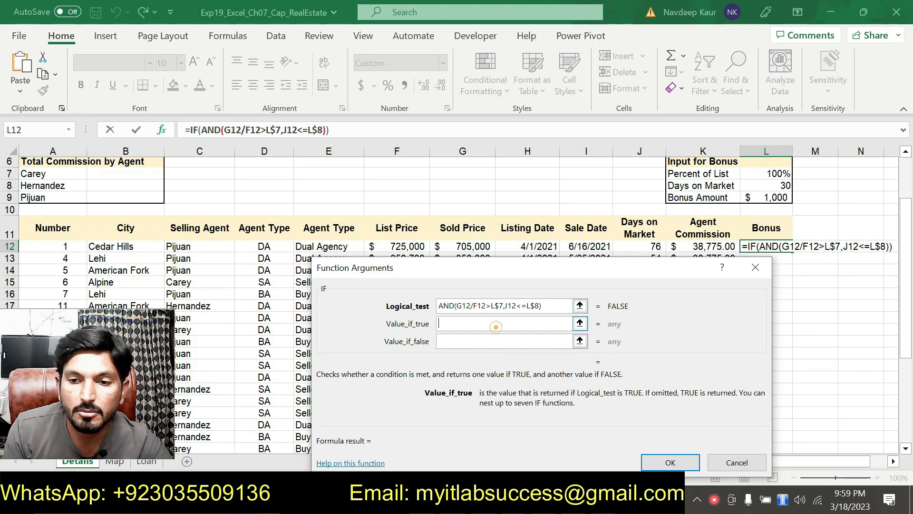
pyautogui.click(764, 201)
pyautogui.click(442, 323)
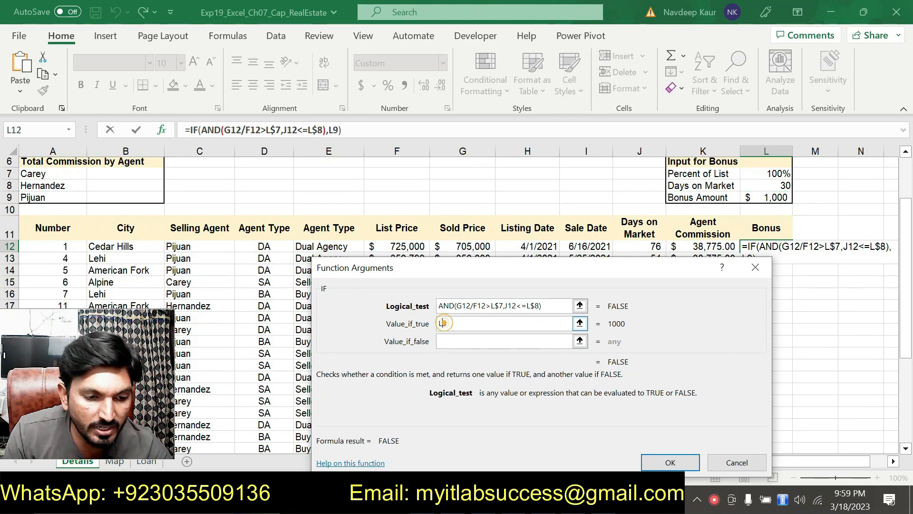
pyautogui.write('$')
# Step: Set the IF function's value if false to 0 and enter the bonus formula in L12
pyautogui.press('Tab')
pyautogui.click(461, 340)
pyautogui.write('0')
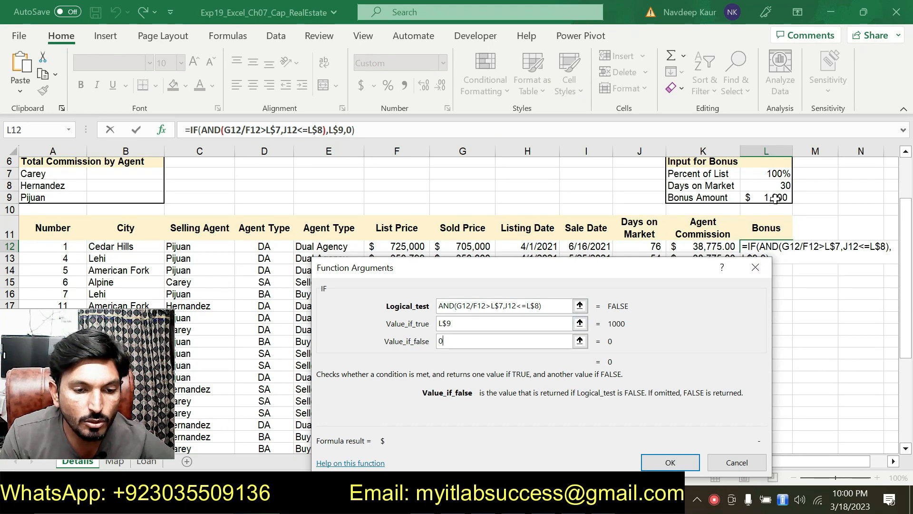
pyautogui.click(670, 462)
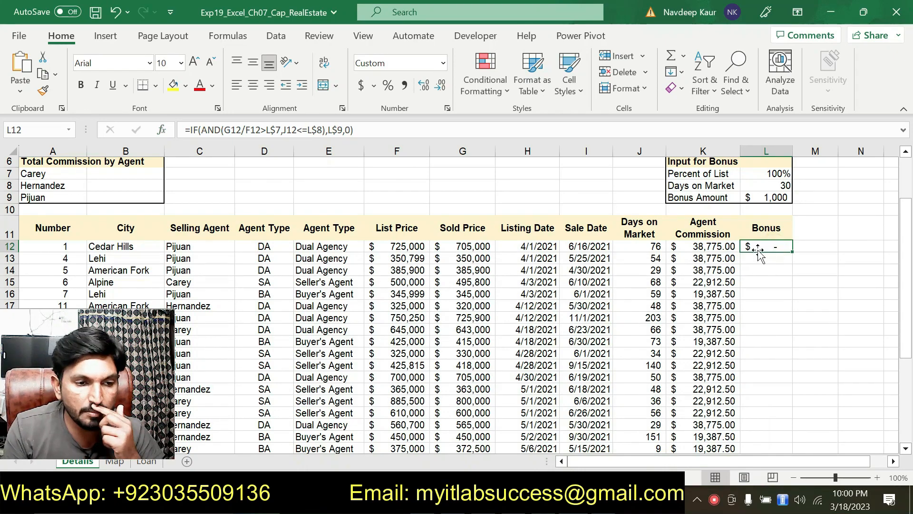
# Step: Recheck step 5's copy range in the Word instructions, copy the L12 bonus formula down through L39 in Excel, and review the Bonus column
pyautogui.click(552, 499)
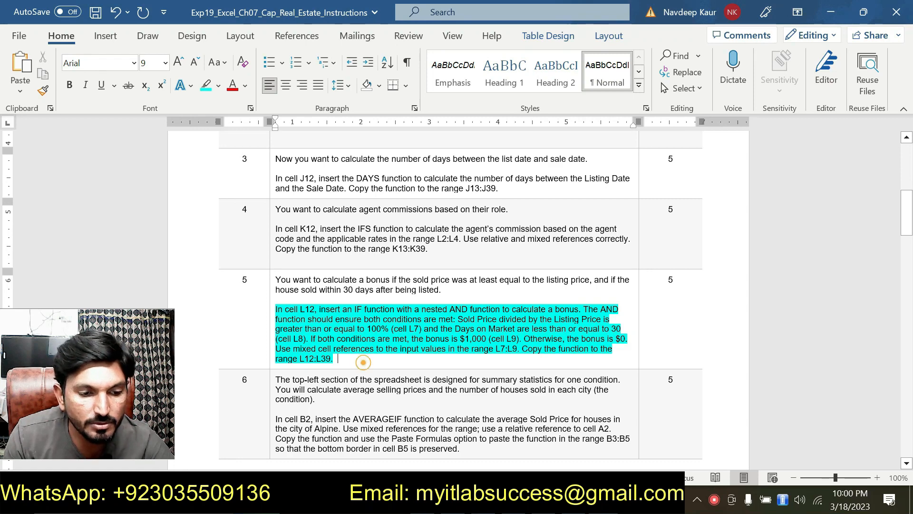
pyautogui.hotkey('alt', 'Tab')
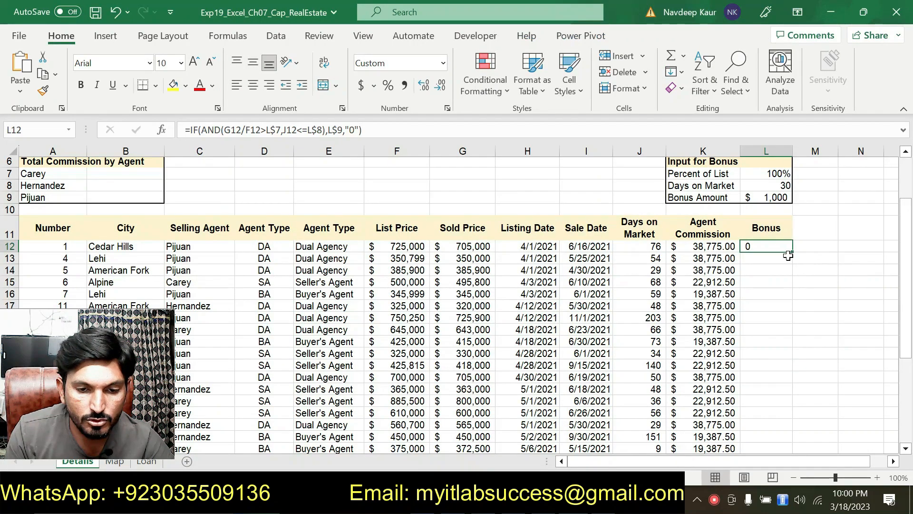
pyautogui.moveTo(794, 252); pyautogui.dragTo(784, 461)
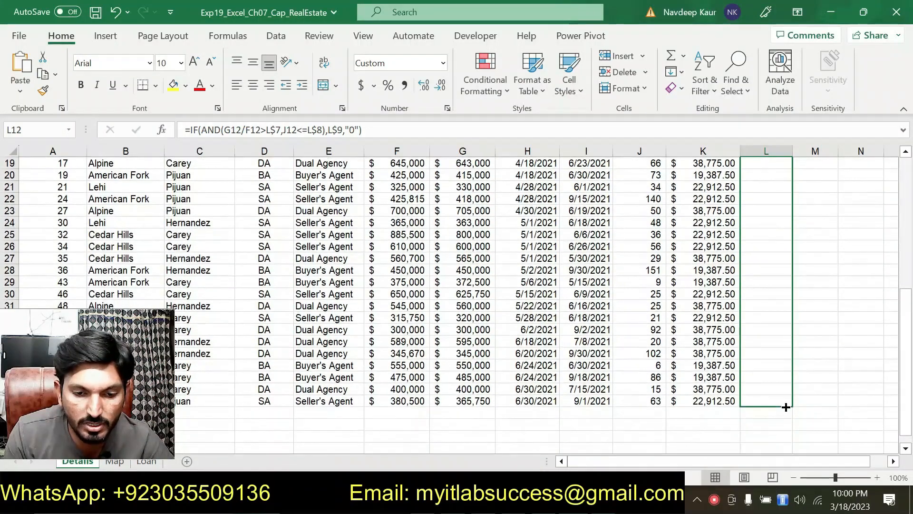
pyautogui.scroll(3, 850, 363)
pyautogui.scroll(-3, 850, 363)
pyautogui.scroll(-1, 759, 320)
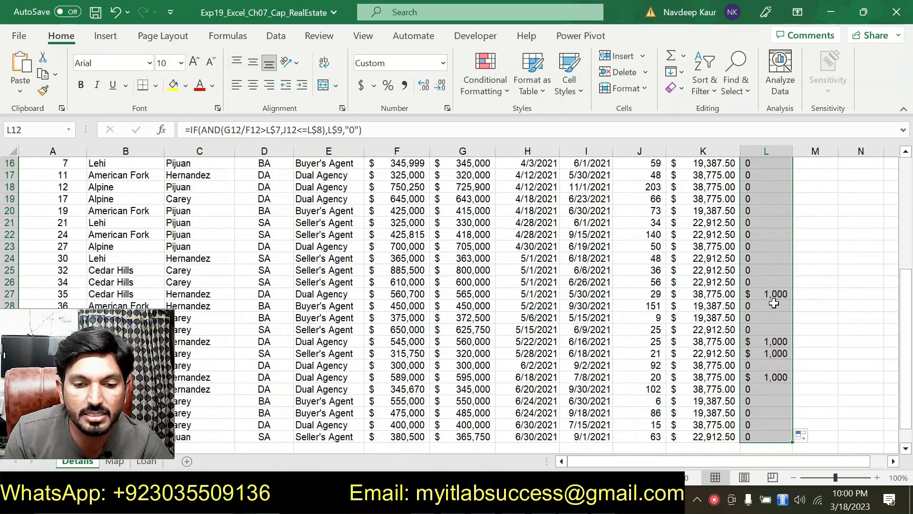
pyautogui.scroll(4, 773, 300)
pyautogui.scroll(-3, 775, 316)
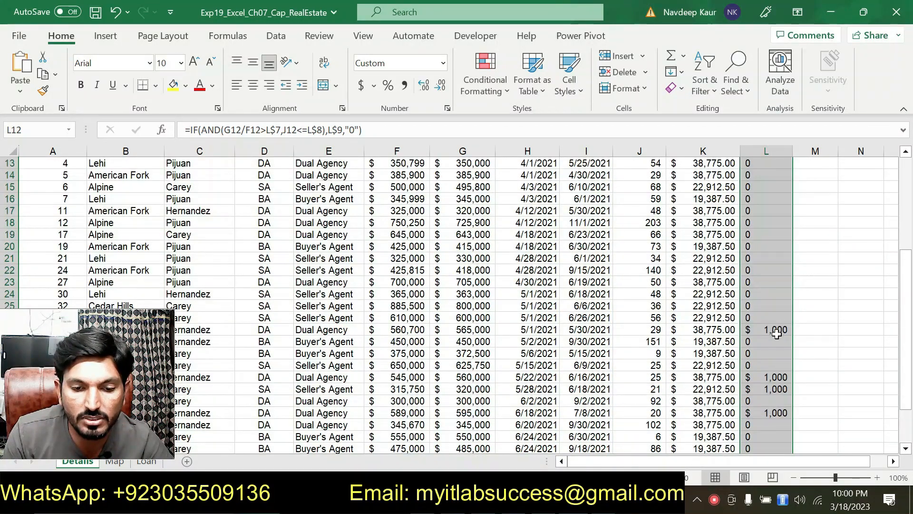
pyautogui.scroll(-1, 773, 360)
pyautogui.scroll(3, 769, 372)
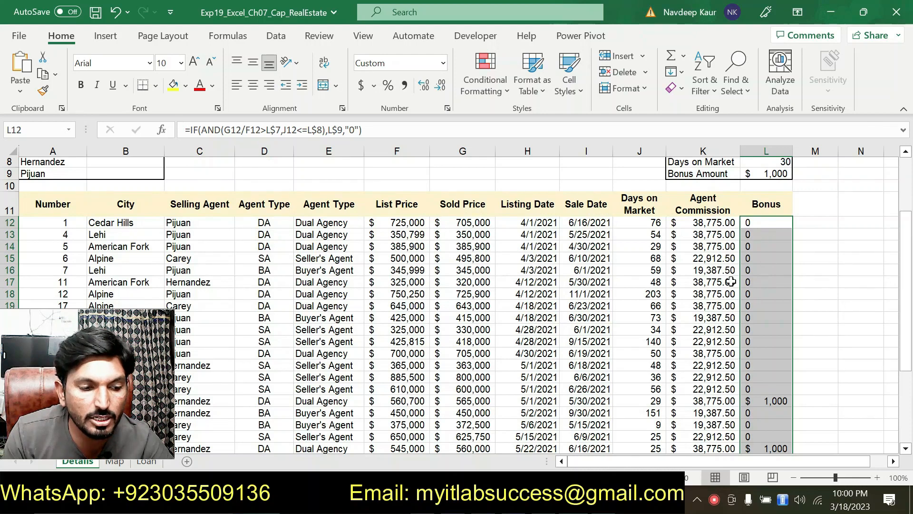
# Step: Switch to the Word instructions and remove the turquoise highlight from the step 5 paragraph about cell L12
pyautogui.moveTo(603, 498)
pyautogui.click(605, 433)
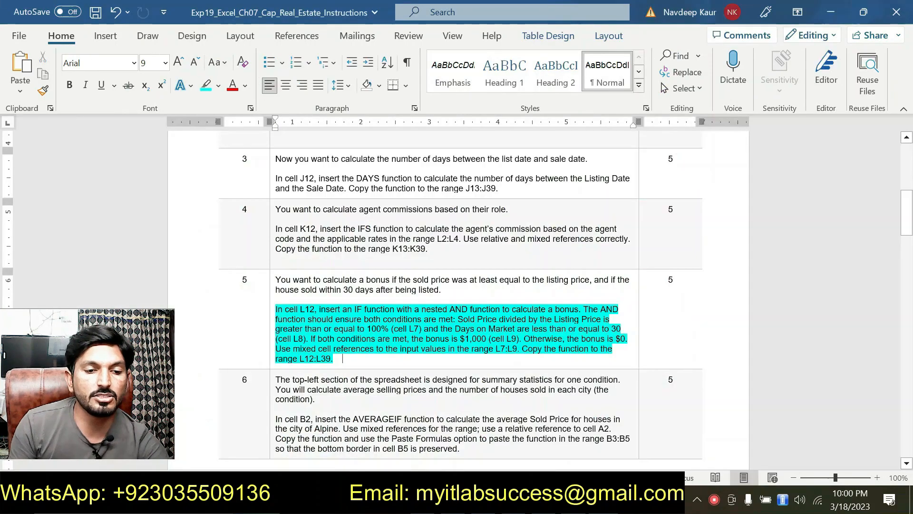
pyautogui.scroll(-1, 617, 340)
pyautogui.moveTo(374, 314); pyautogui.dragTo(277, 275)
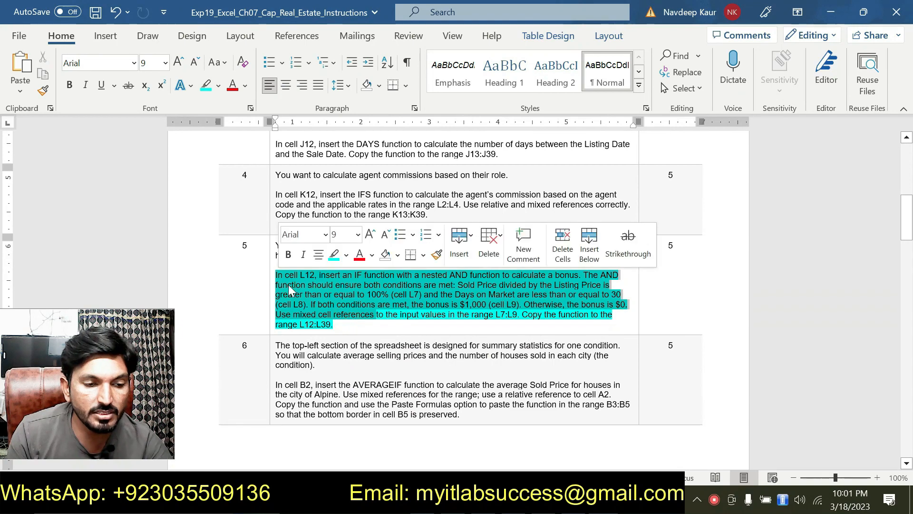
pyautogui.click(335, 258)
pyautogui.moveTo(339, 325); pyautogui.dragTo(377, 314)
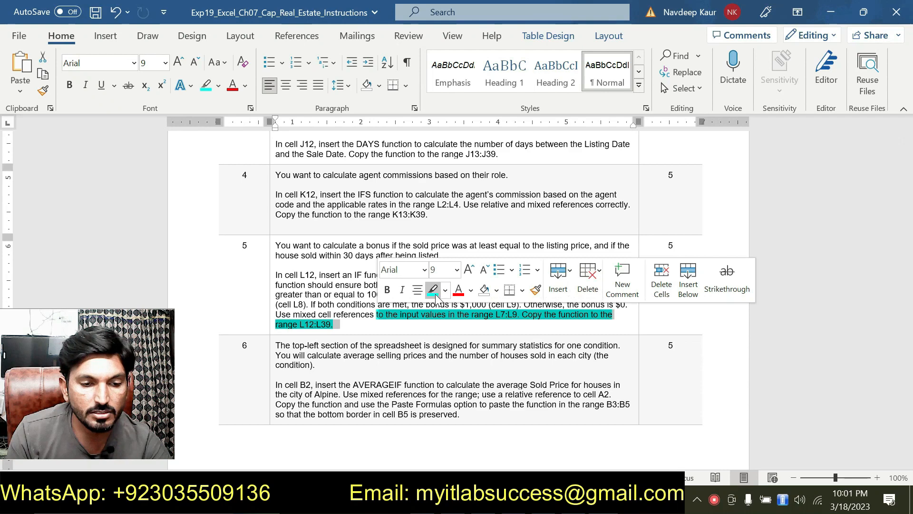
pyautogui.click(434, 291)
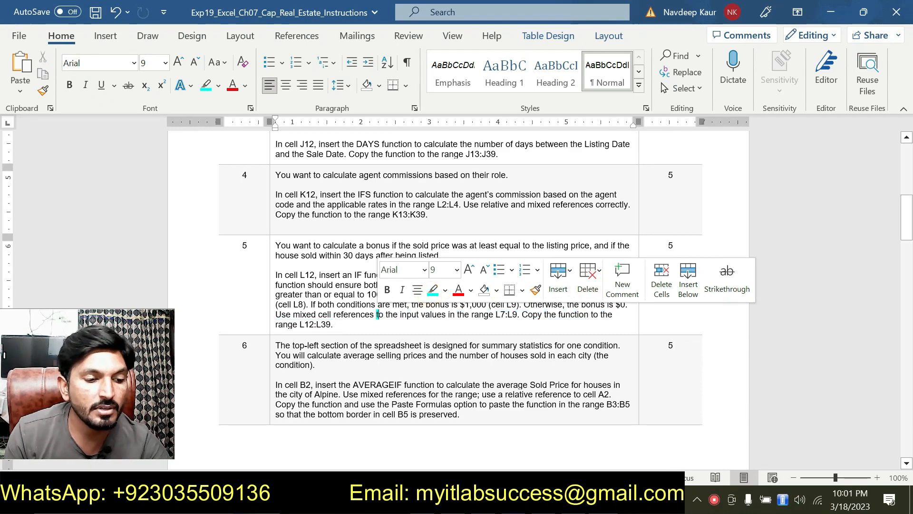
# Step: Highlight step 6's paragraph about the AVERAGEIF function in cell B2 in turquoise
pyautogui.scroll(-3, 456, 285)
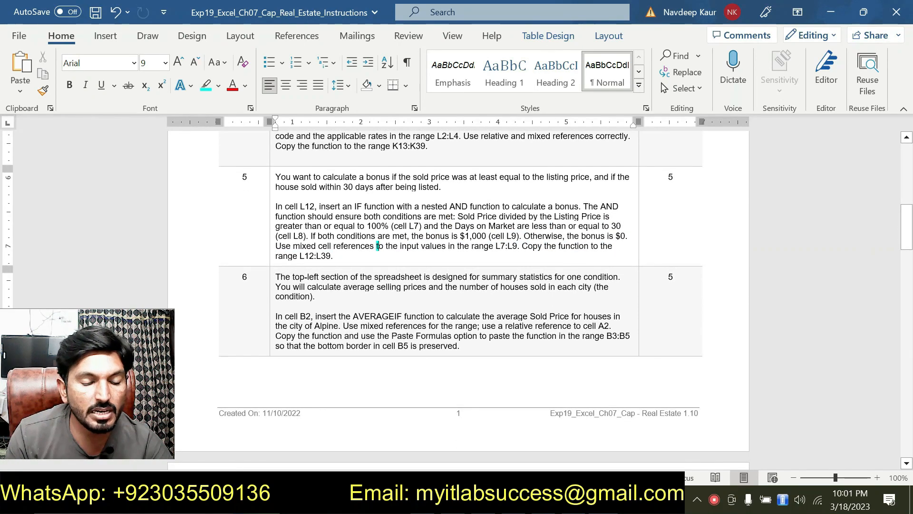
pyautogui.scroll(-1, 457, 285)
pyautogui.scroll(-1, 457, 285)
pyautogui.scroll(-1, 457, 286)
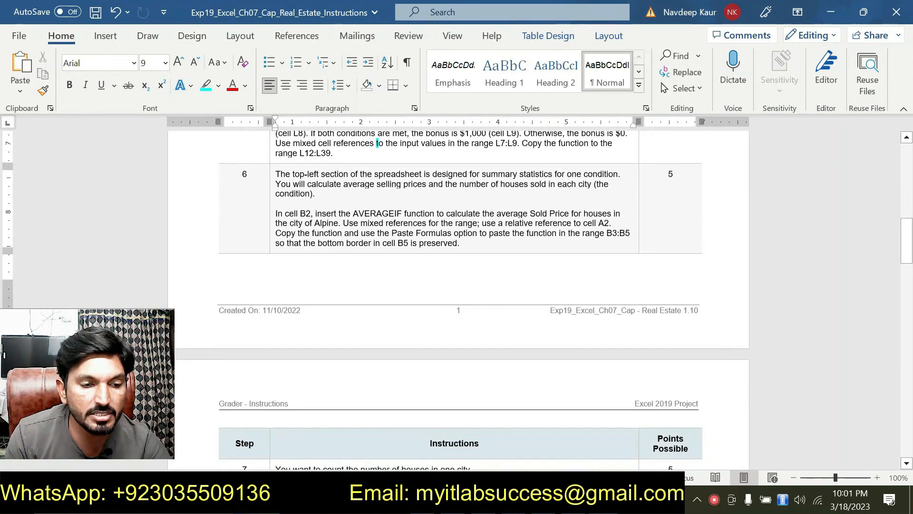
pyautogui.click(445, 234)
pyautogui.moveTo(464, 243); pyautogui.dragTo(276, 213)
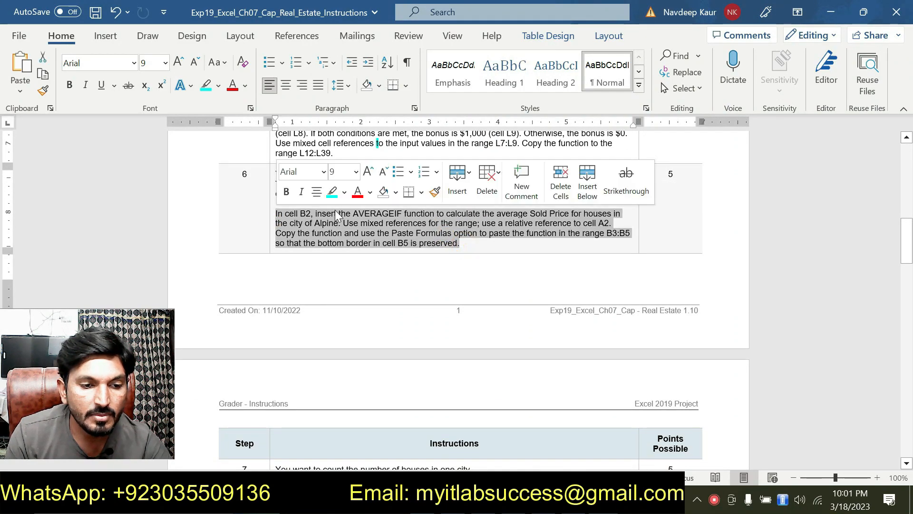
pyautogui.click(332, 192)
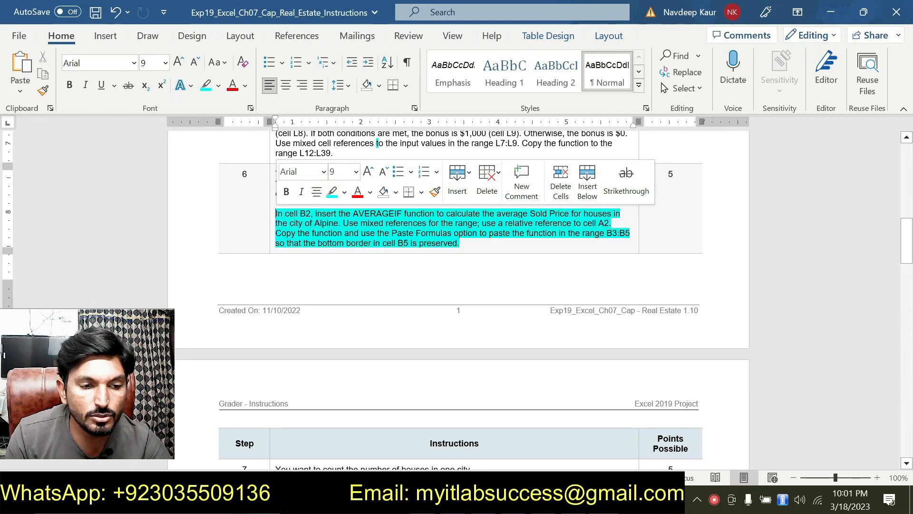
pyautogui.click(323, 232)
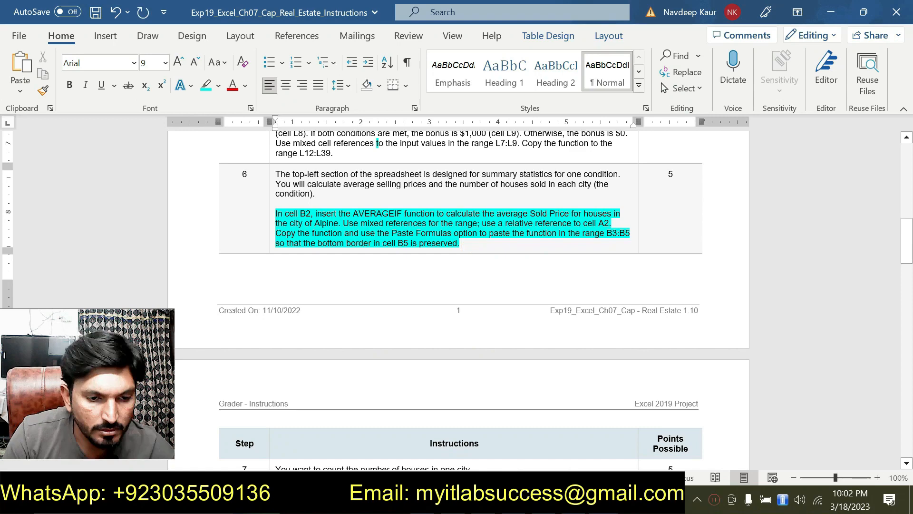
# Step: Switch to the Excel workbook, start an AVERAGEIF function in cell B2, and open its function arguments
pyautogui.hotkey('alt', 'Tab')
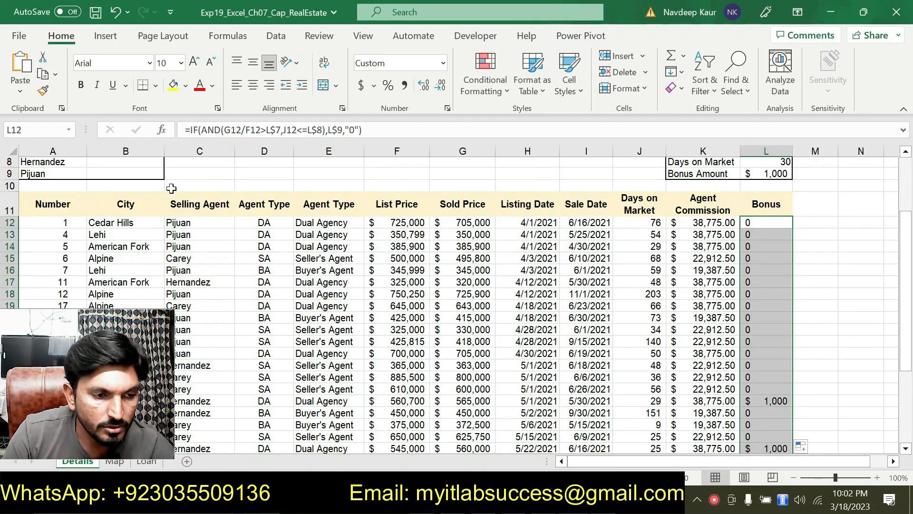
pyautogui.scroll(3, 162, 190)
pyautogui.click(127, 195)
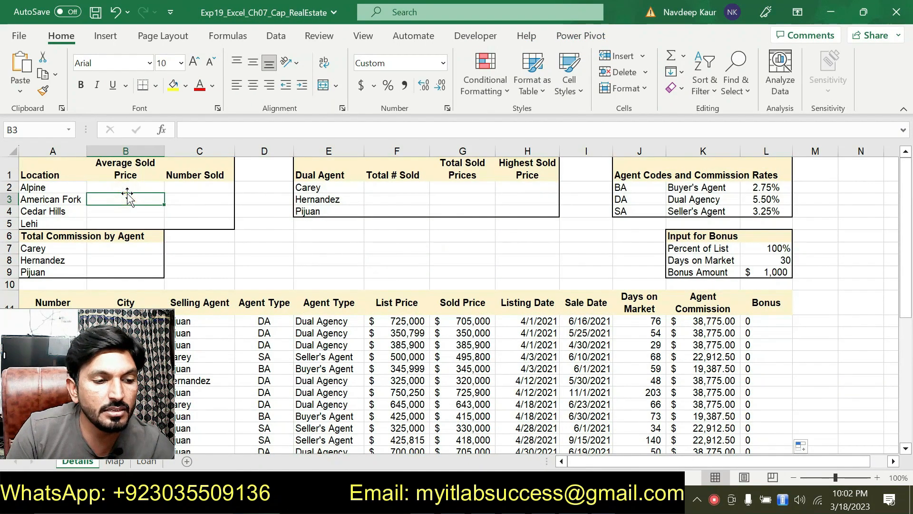
pyautogui.click(131, 187)
pyautogui.click(223, 129)
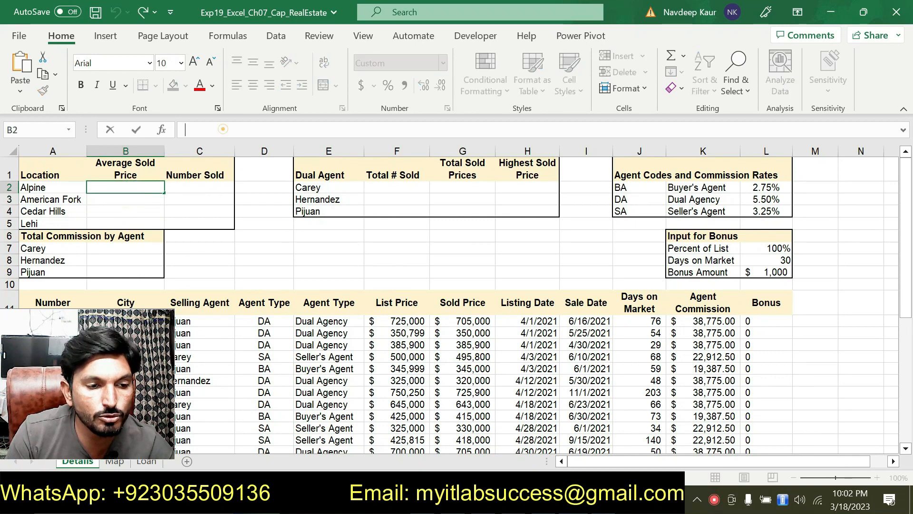
pyautogui.write('=')
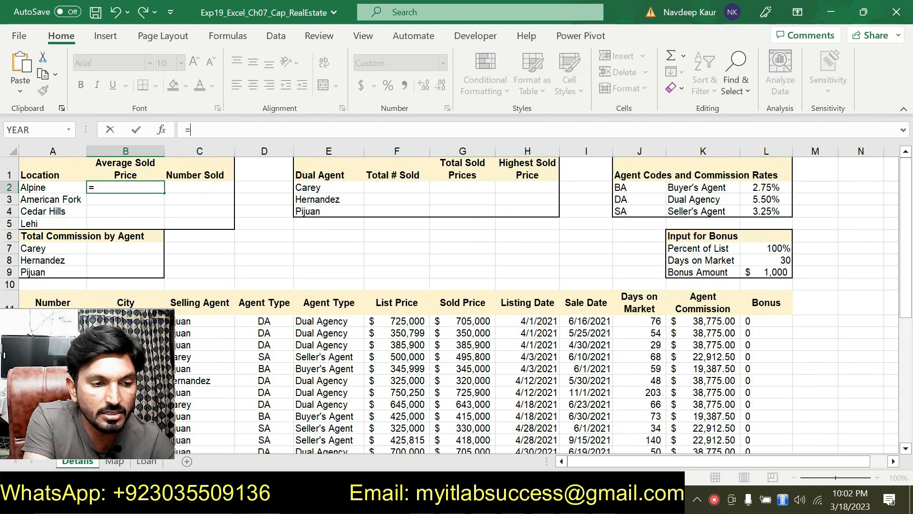
pyautogui.write('AVE')
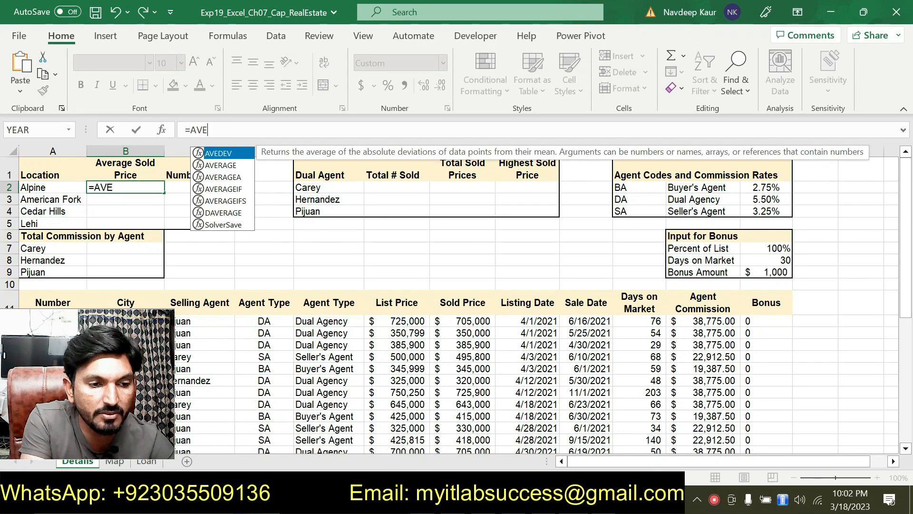
pyautogui.doubleClick(234, 189)
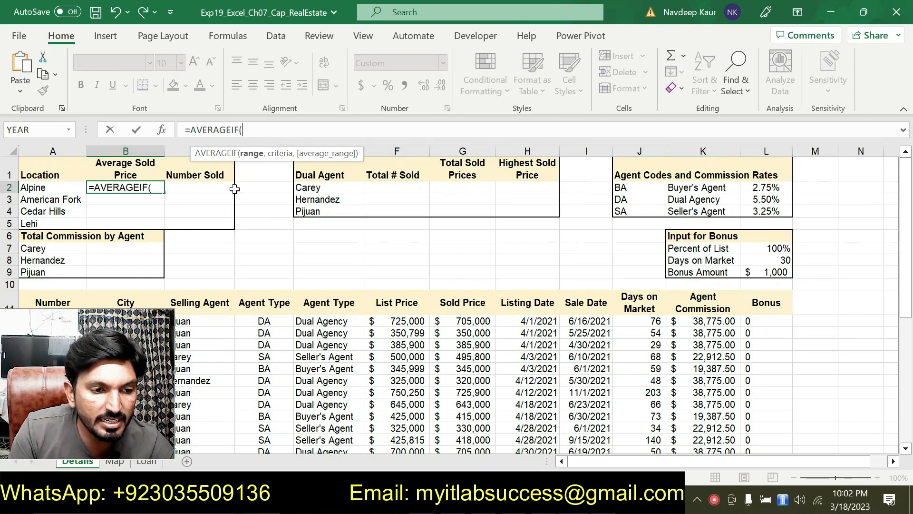
pyautogui.click(163, 130)
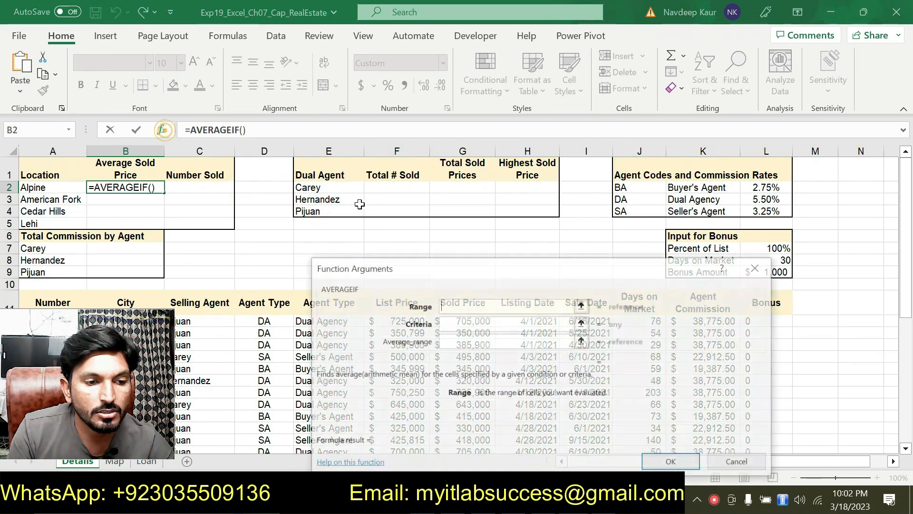
# Step: Move the function arguments dialog clear of the data and set the AVERAGEIF range to the City cells B12:B39
pyautogui.moveTo(351, 288); pyautogui.dragTo(254, 139)
pyautogui.moveTo(131, 329); pyautogui.dragTo(864, 334)
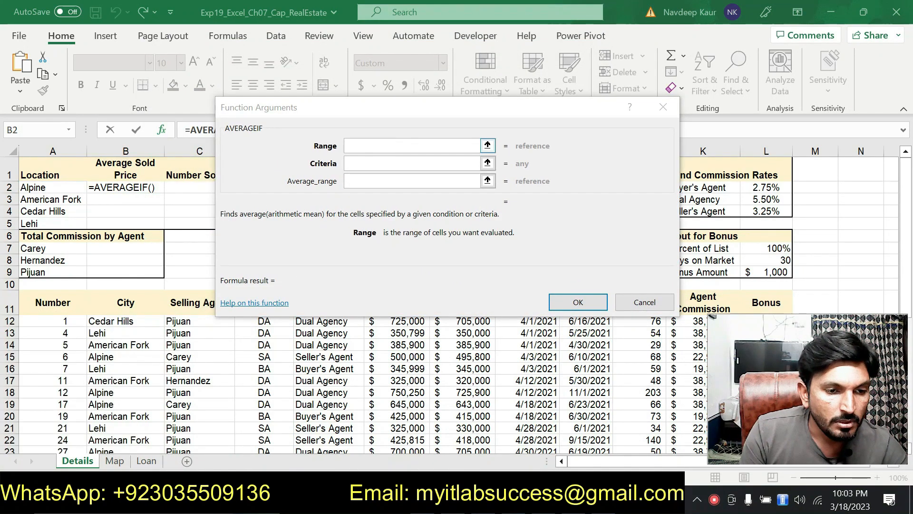
pyautogui.click(379, 144)
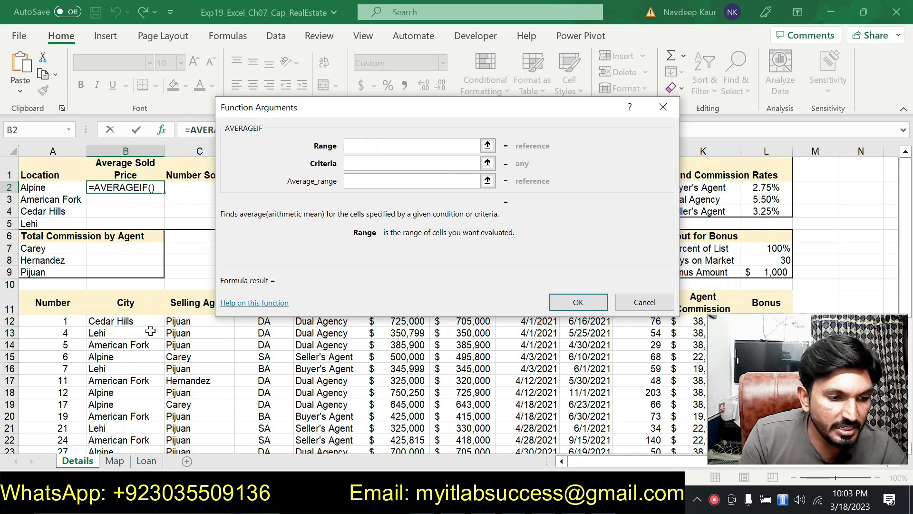
pyautogui.moveTo(130, 320); pyautogui.dragTo(130, 426)
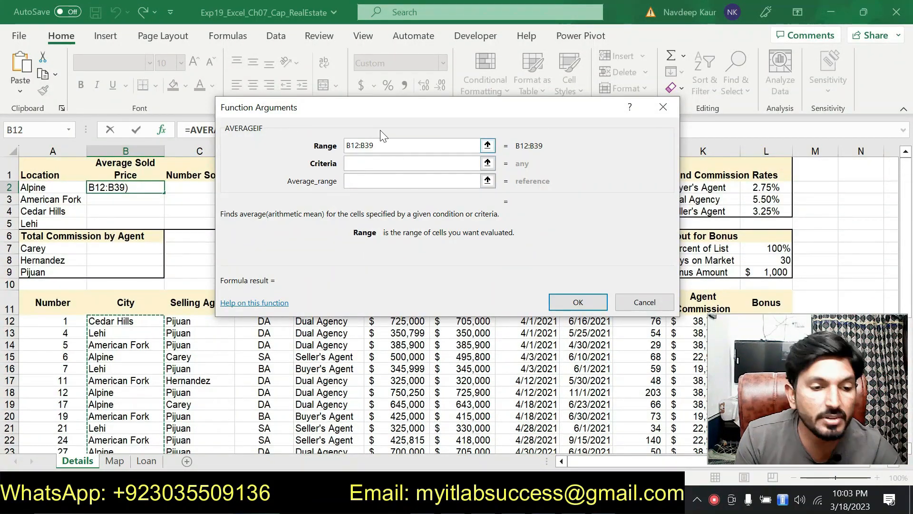
# Step: Turn the AVERAGEIF range into mixed references, B$12:B$39
pyautogui.click(355, 147)
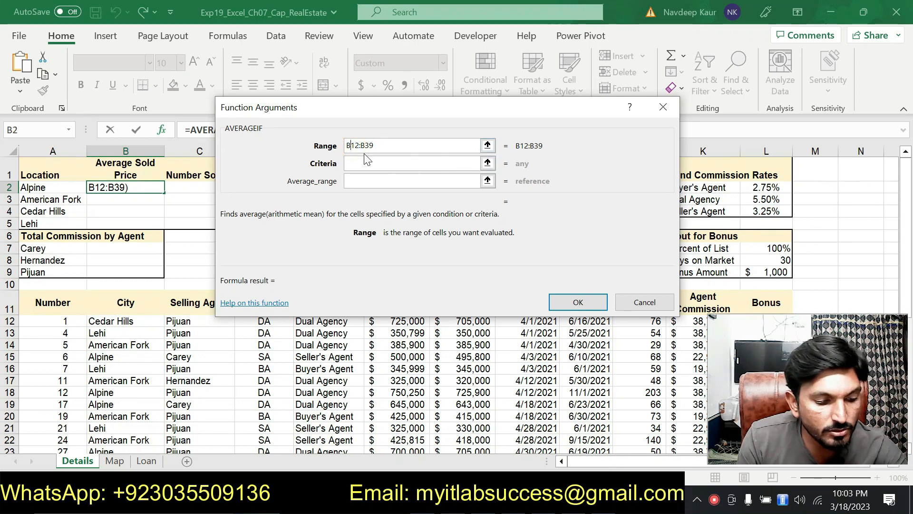
pyautogui.press('Left')
pyautogui.write('$')
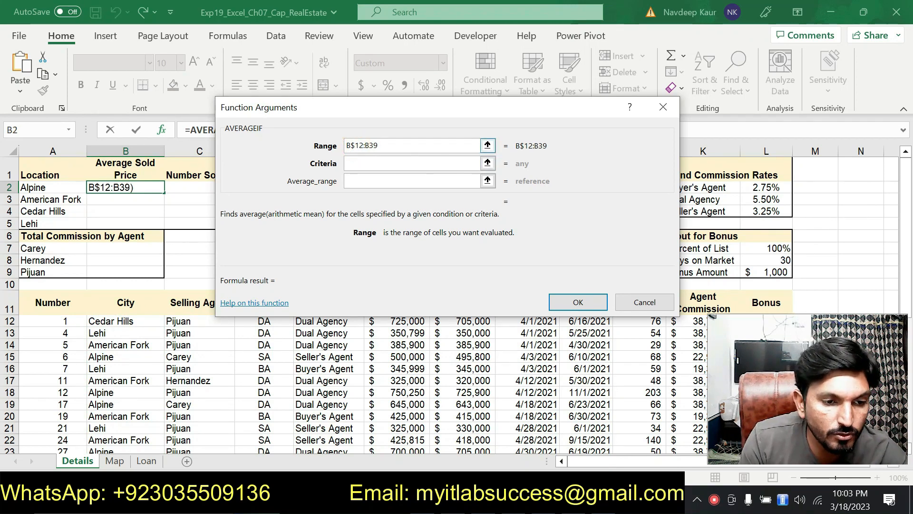
pyautogui.click(371, 146)
pyautogui.write('$')
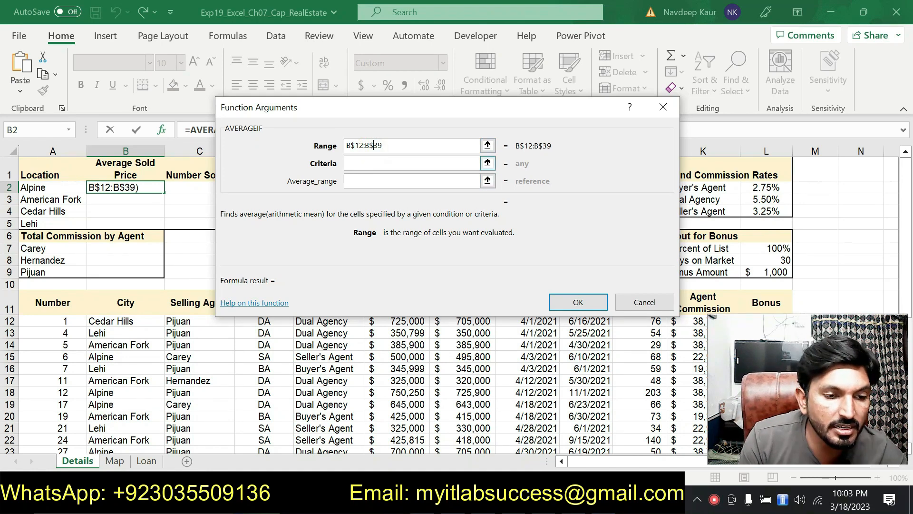
# Step: Set the AVERAGEIF criteria to a relative reference to the Alpine location in A2
pyautogui.click(355, 160)
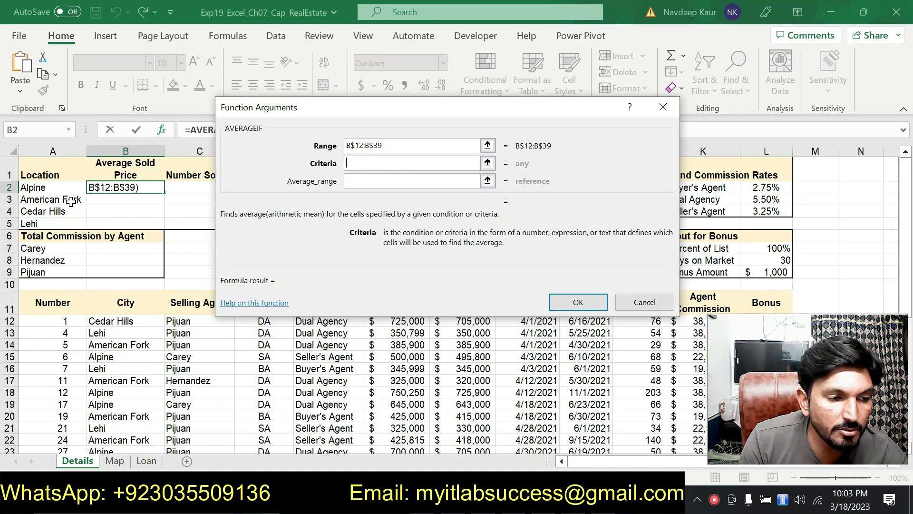
pyautogui.click(50, 187)
pyautogui.click(361, 180)
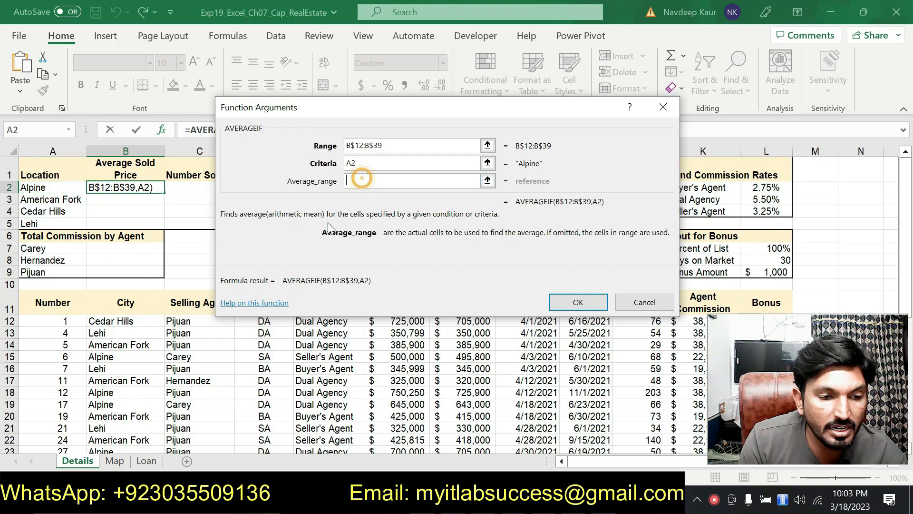
# Step: Move the function arguments dialog clear of the data and set the average range to the Sold Price cells G12:G39
pyautogui.moveTo(414, 115); pyautogui.dragTo(253, 60)
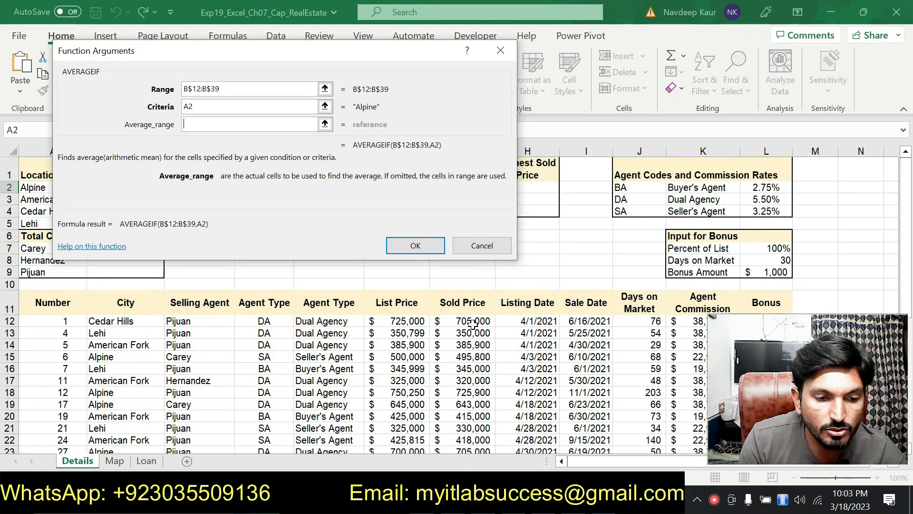
pyautogui.moveTo(471, 321); pyautogui.dragTo(471, 428)
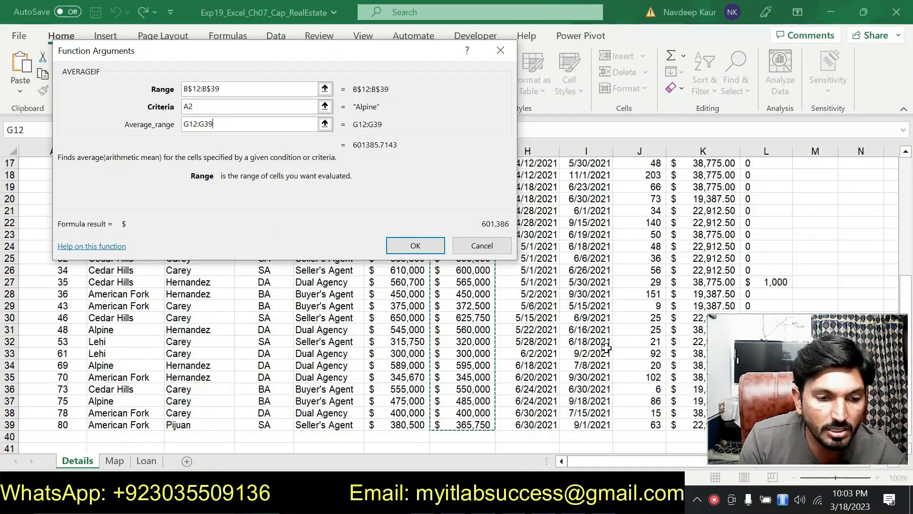
pyautogui.scroll(3, 600, 346)
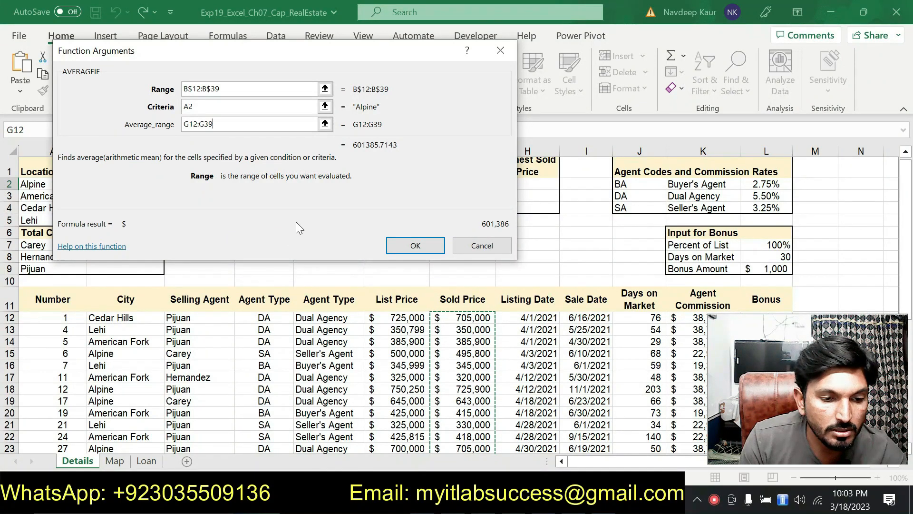
# Step: Turn the average range into mixed references, G$12:G$39, and complete the AVERAGEIF function in B2
pyautogui.click(189, 125)
pyautogui.write('$')
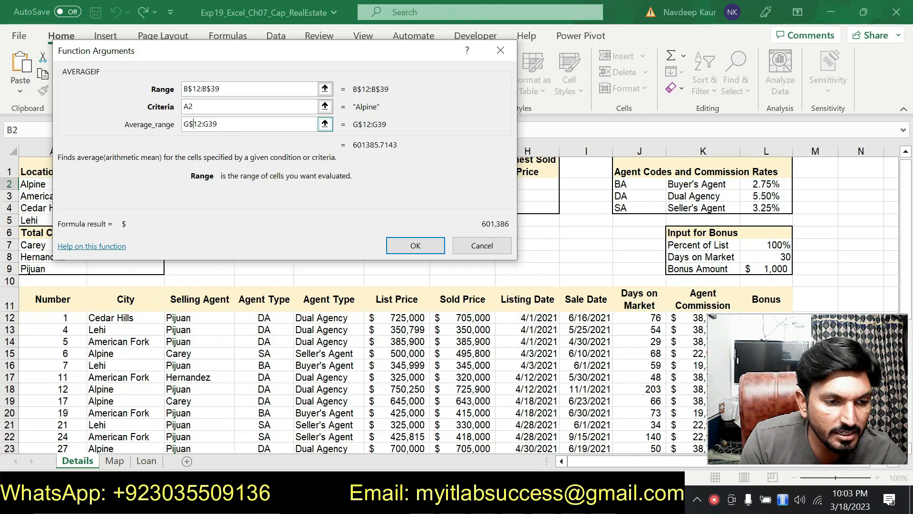
pyautogui.click(208, 124)
pyautogui.write('$')
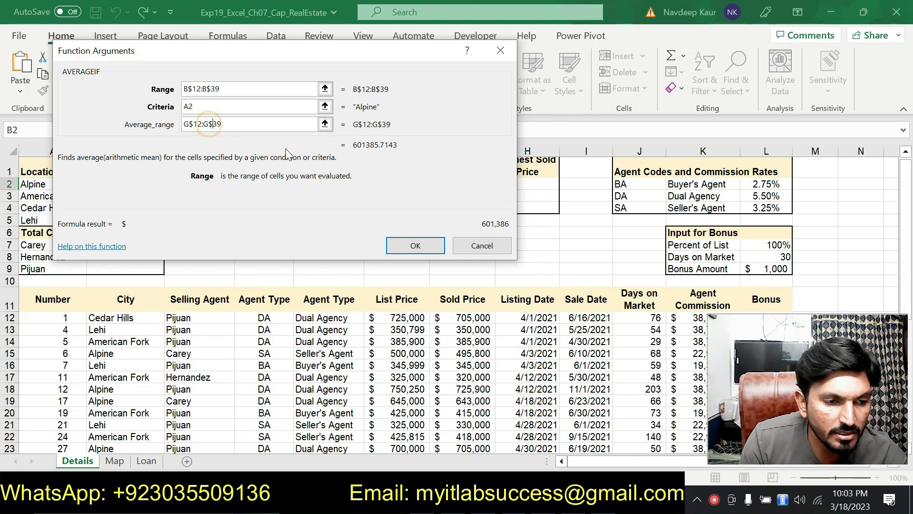
pyautogui.click(412, 247)
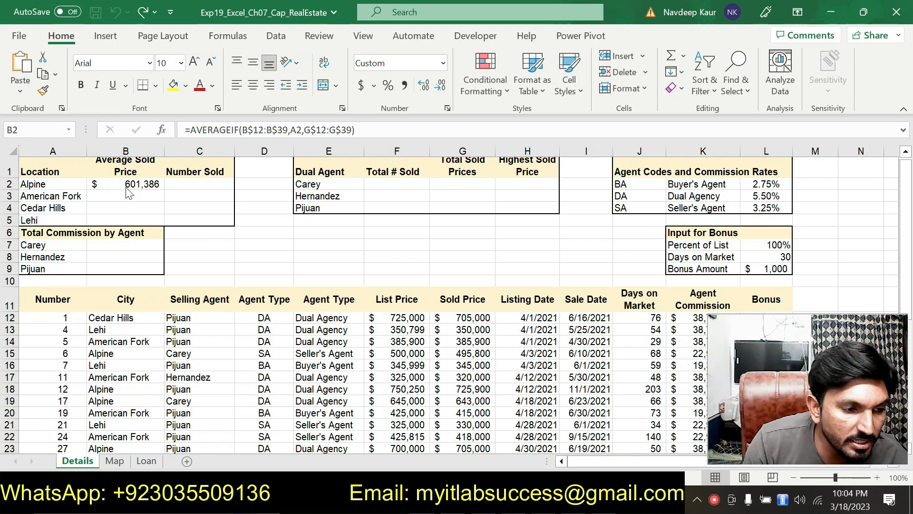
# Step: Check the step 6 copy instruction in Word, then copy the AVERAGEIF formula from B2 to B3:B5 in the workbook, pasting formulas only
pyautogui.hotkey('alt', 'Tab')
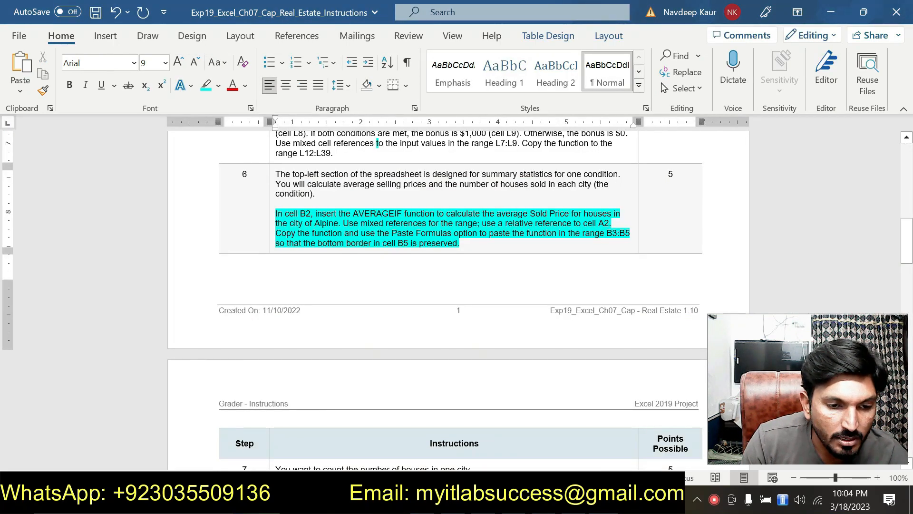
pyautogui.hotkey('alt', 'Tab')
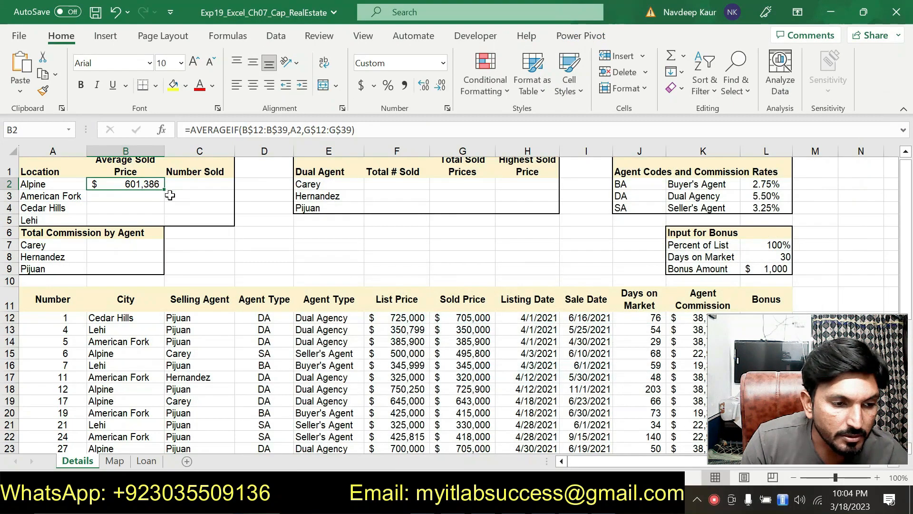
pyautogui.hotkey('ctrl', 'c')
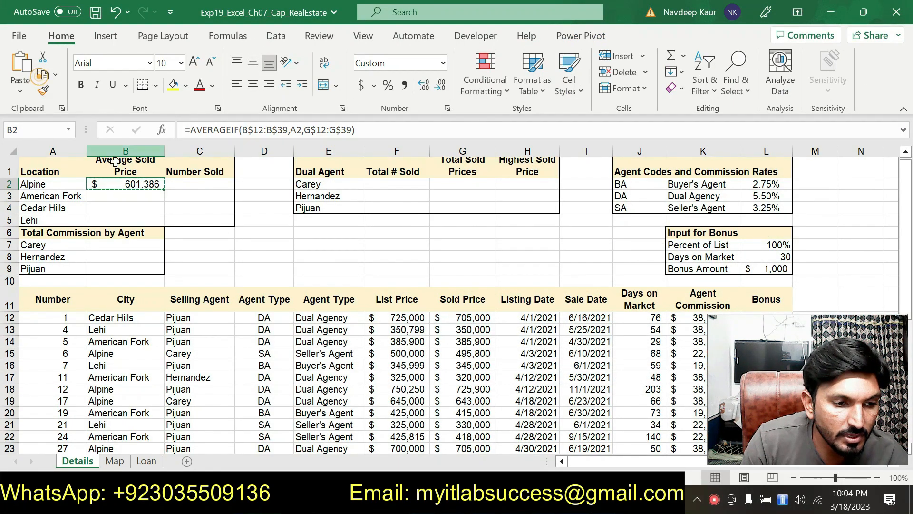
pyautogui.moveTo(133, 198); pyautogui.dragTo(127, 220)
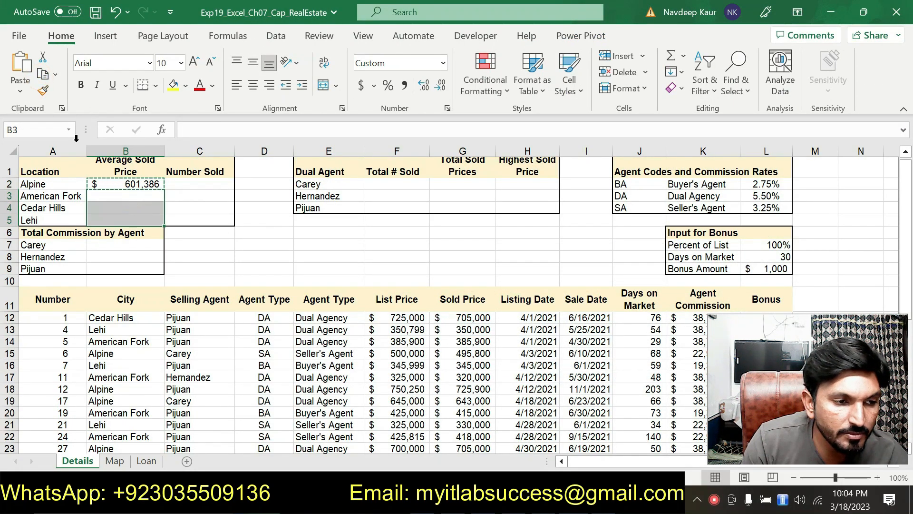
pyautogui.click(19, 95)
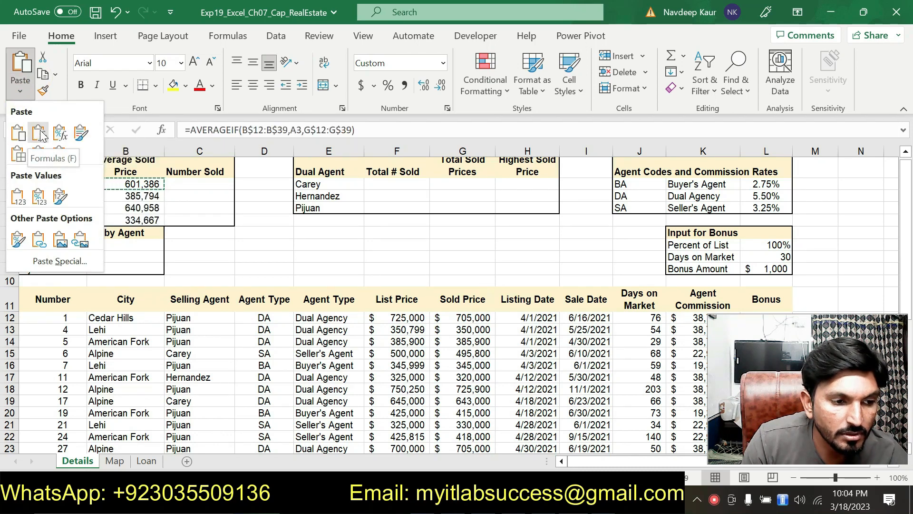
pyautogui.click(40, 133)
pyautogui.click(343, 284)
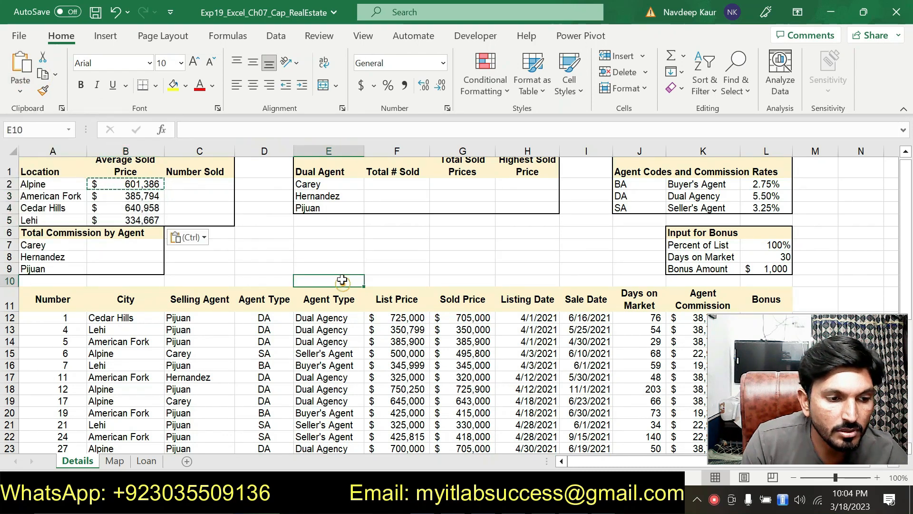
pyautogui.press('Escape')
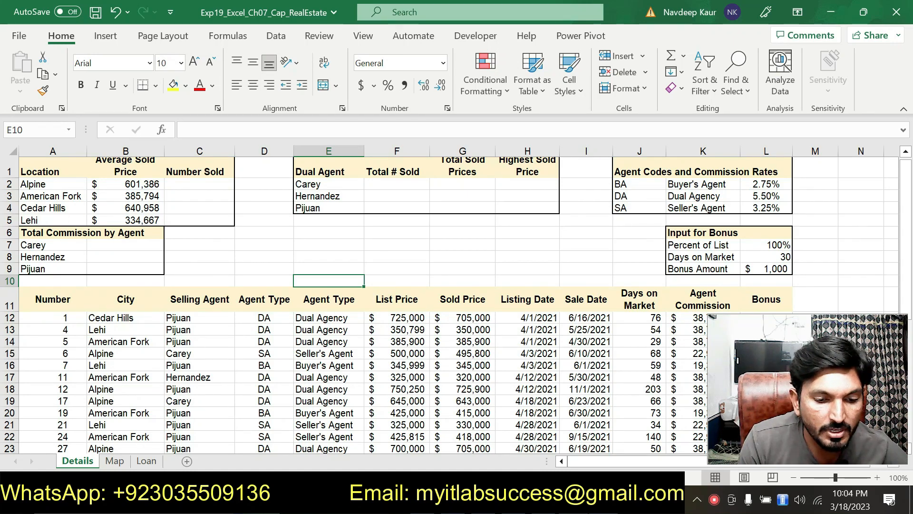
# Step: Switch to the Word instructions and remove the highlight from the step 6 AVERAGEIF paragraph
pyautogui.hotkey('alt', 'Tab')
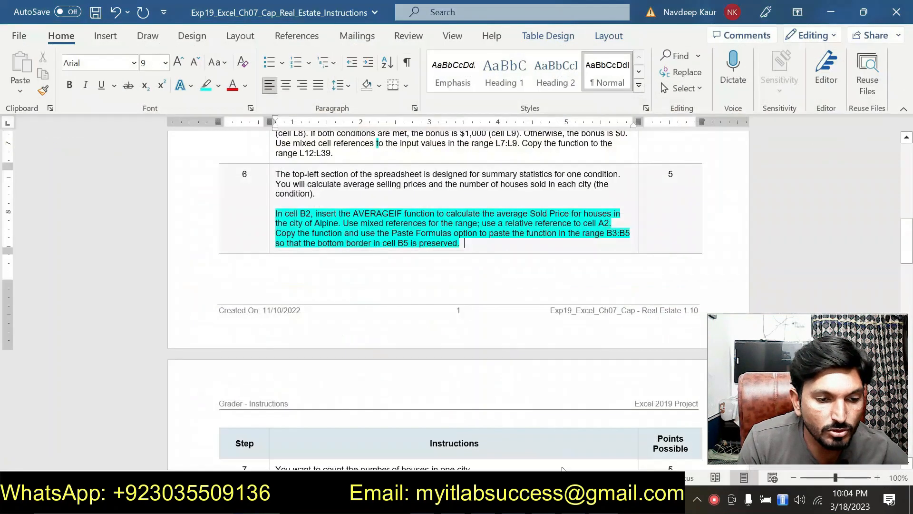
pyautogui.tripleClick(487, 244)
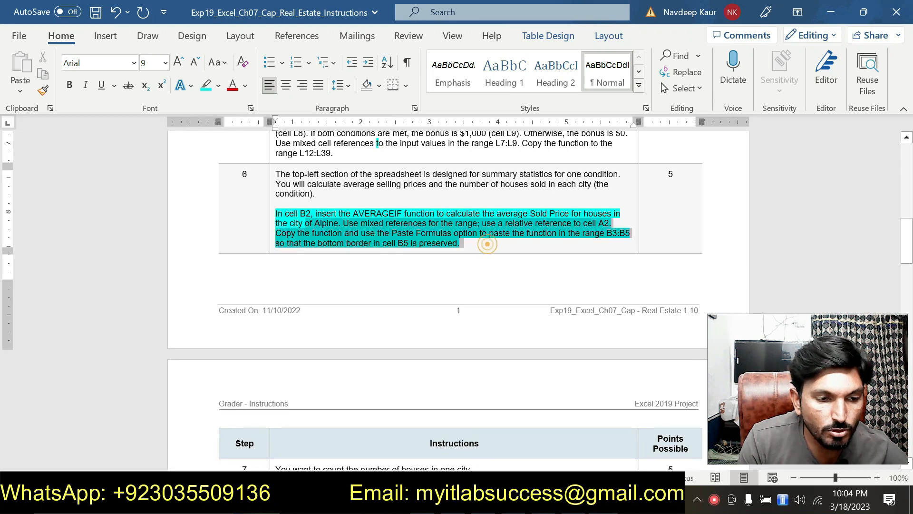
pyautogui.click(332, 191)
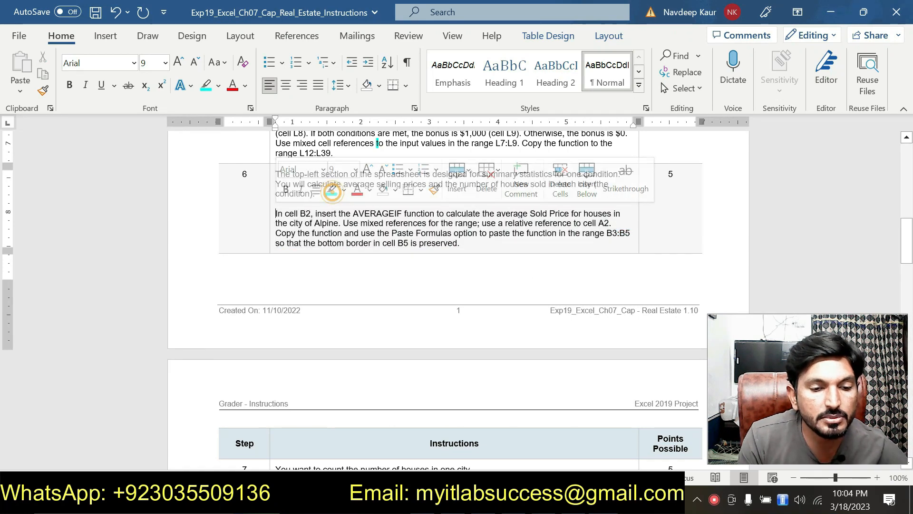
# Step: Find step 7 in the instructions and highlight its COUNTIF paragraph in turquoise
pyautogui.scroll(-10, 332, 191)
pyautogui.scroll(-15, 462, 275)
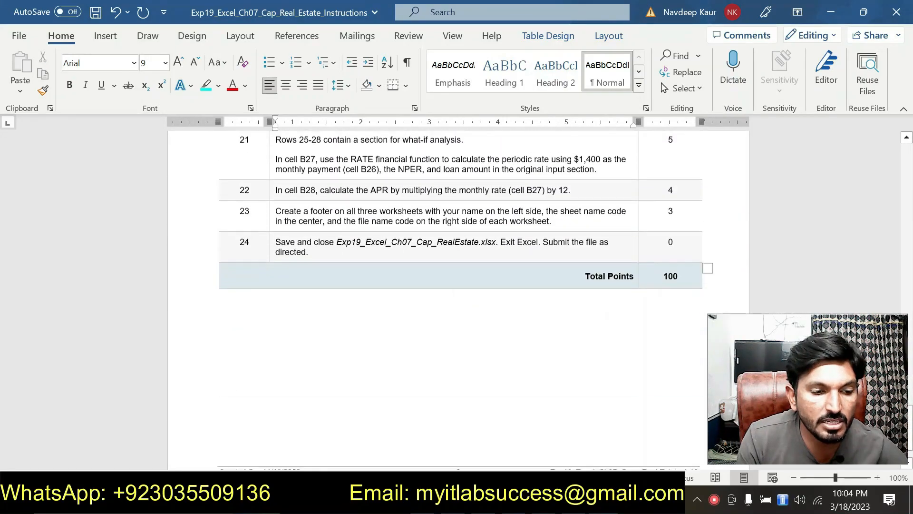
pyautogui.scroll(15, 461, 275)
pyautogui.scroll(15, 458, 277)
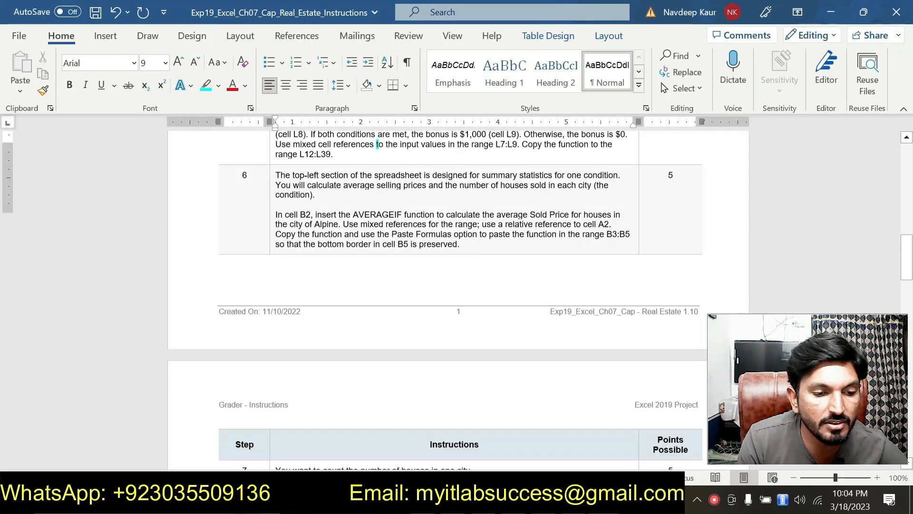
pyautogui.scroll(-5, 459, 277)
pyautogui.moveTo(363, 279); pyautogui.dragTo(275, 249)
pyautogui.click(328, 227)
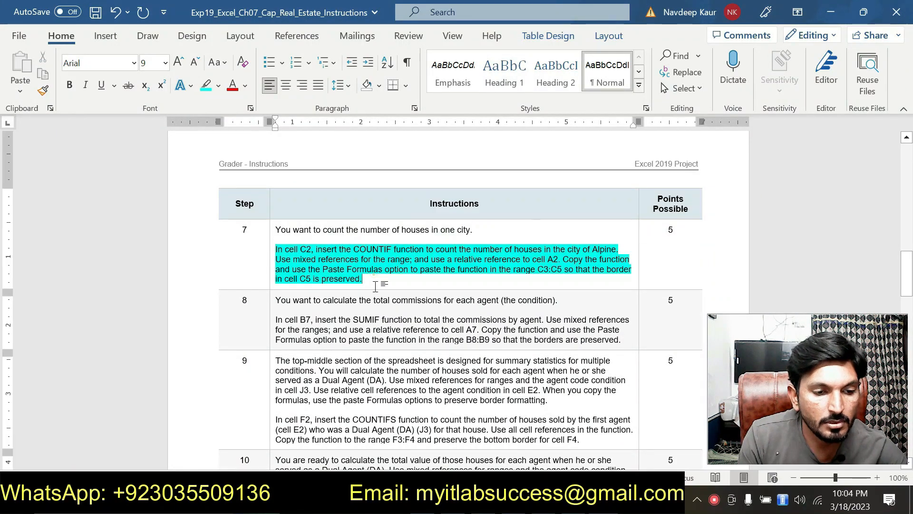
pyautogui.click(362, 279)
pyautogui.scroll(-1, 376, 283)
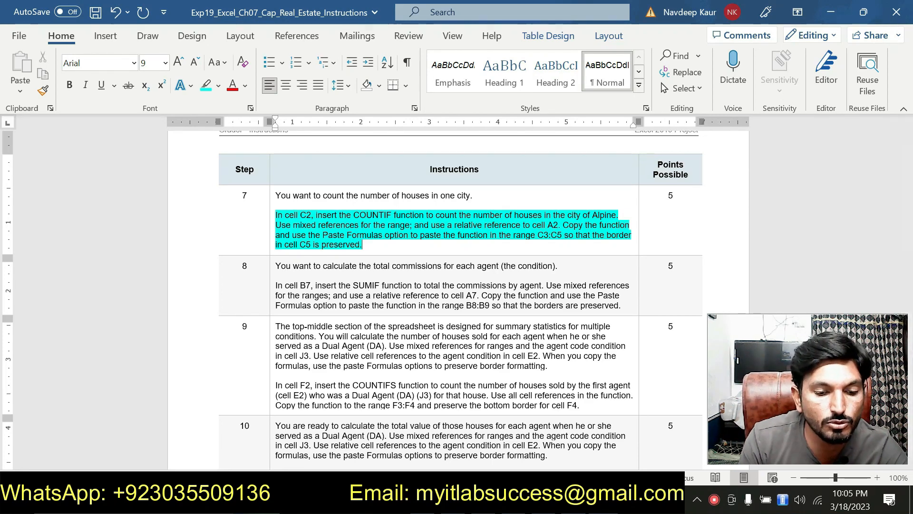
# Step: Switch to the Excel workbook, start a COUNTIF function in cell C2, and open its function arguments clear of the summary cells
pyautogui.hotkey('alt', 'Tab')
pyautogui.click(204, 183)
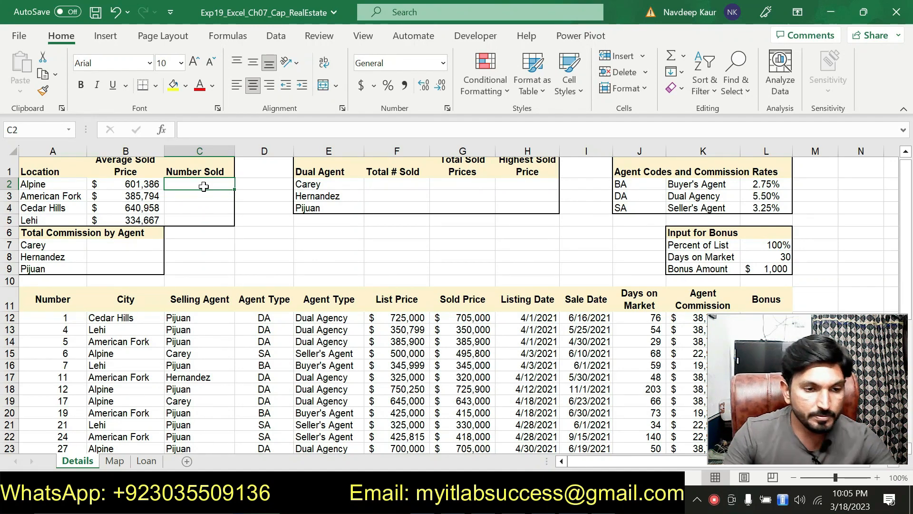
pyautogui.write('=CO')
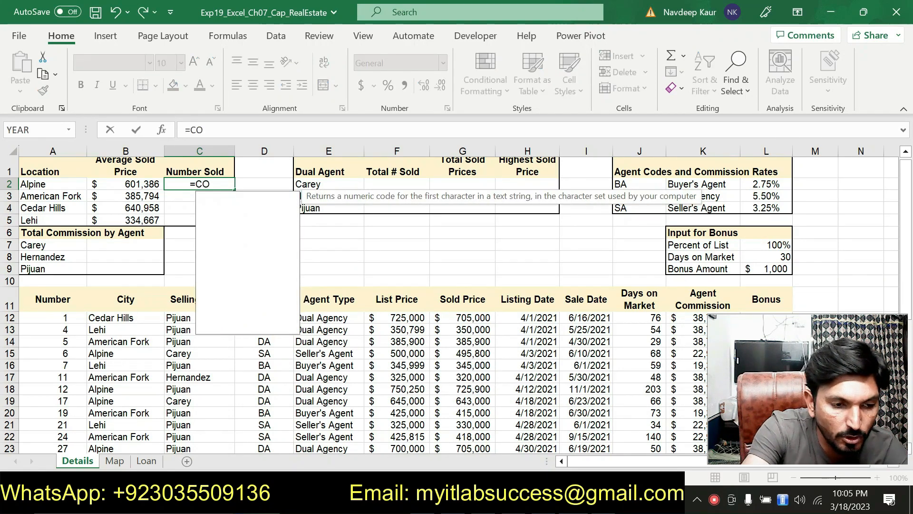
pyautogui.write('UN')
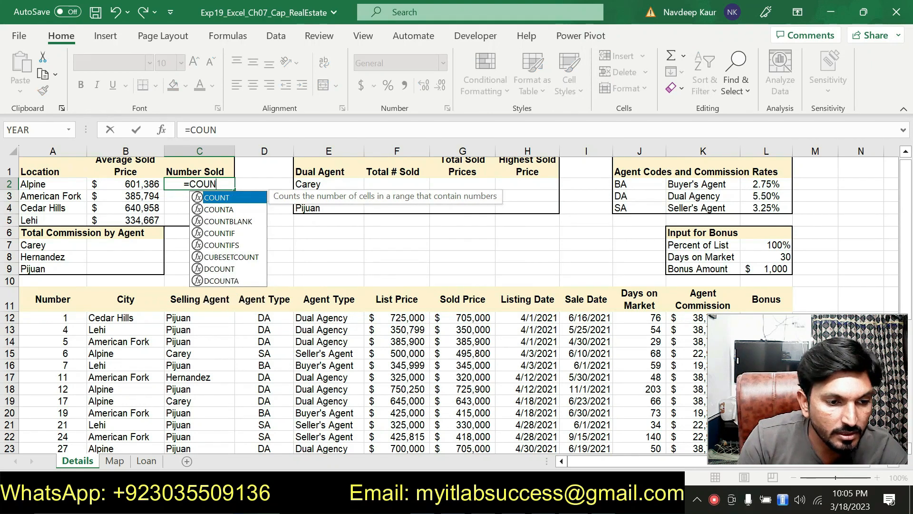
pyautogui.doubleClick(236, 232)
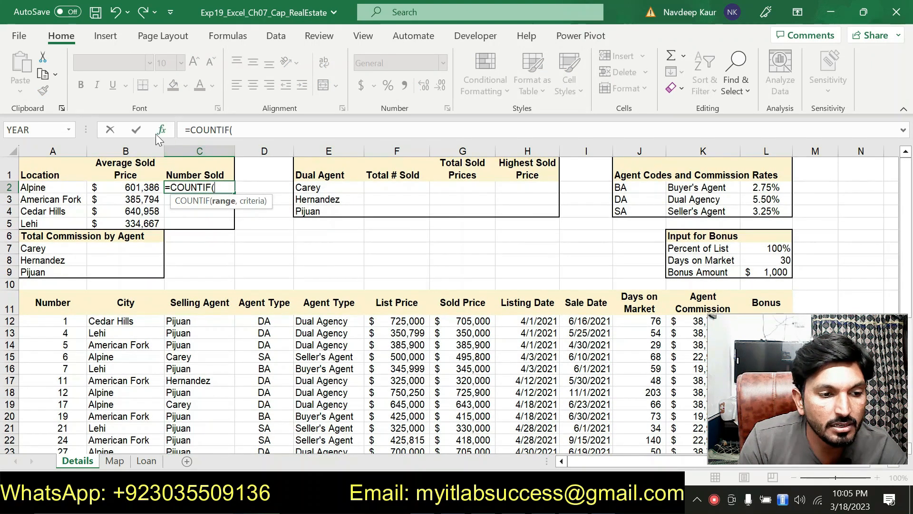
pyautogui.click(162, 132)
pyautogui.moveTo(259, 65); pyautogui.dragTo(463, 72)
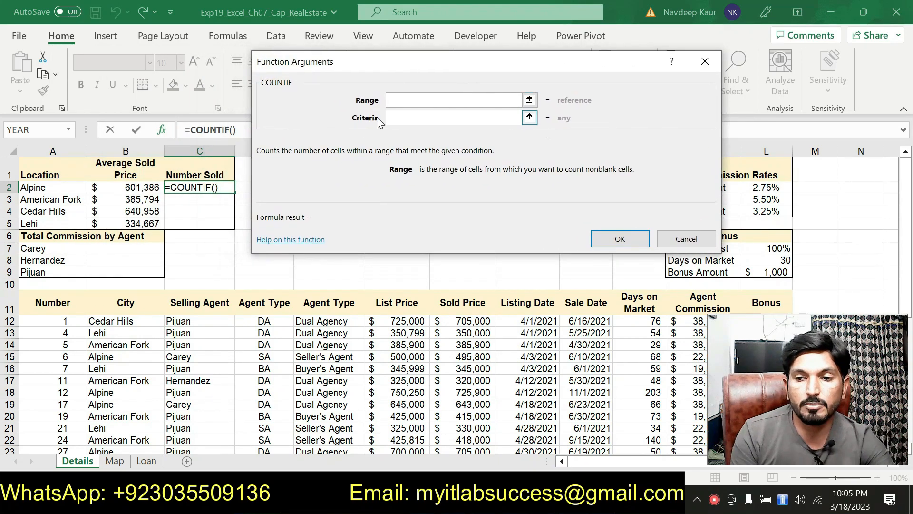
# Step: Set the COUNTIF range to the City cells B12:B39 and try to turn it into mixed references with fixed rows
pyautogui.moveTo(142, 323); pyautogui.dragTo(140, 425)
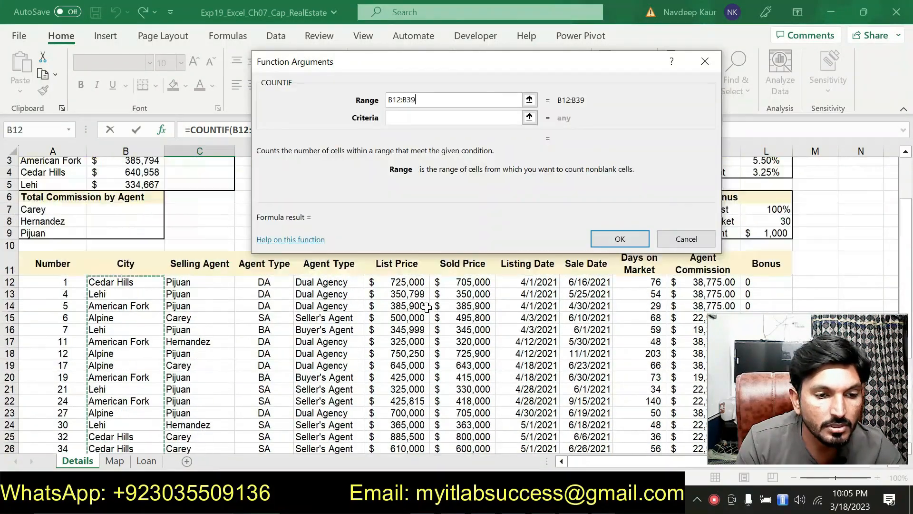
pyautogui.click(392, 100)
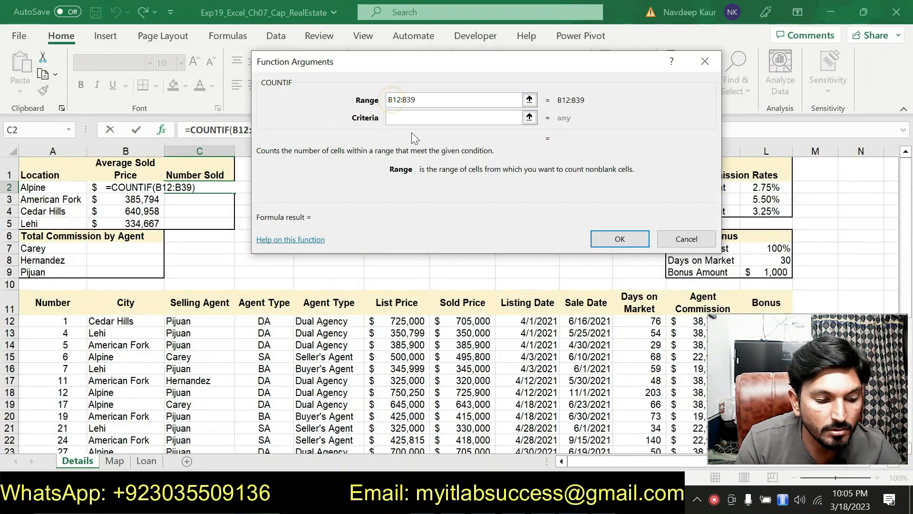
pyautogui.write('#')
pyautogui.press('BackSpace')
pyautogui.write('$')
pyautogui.click(412, 100)
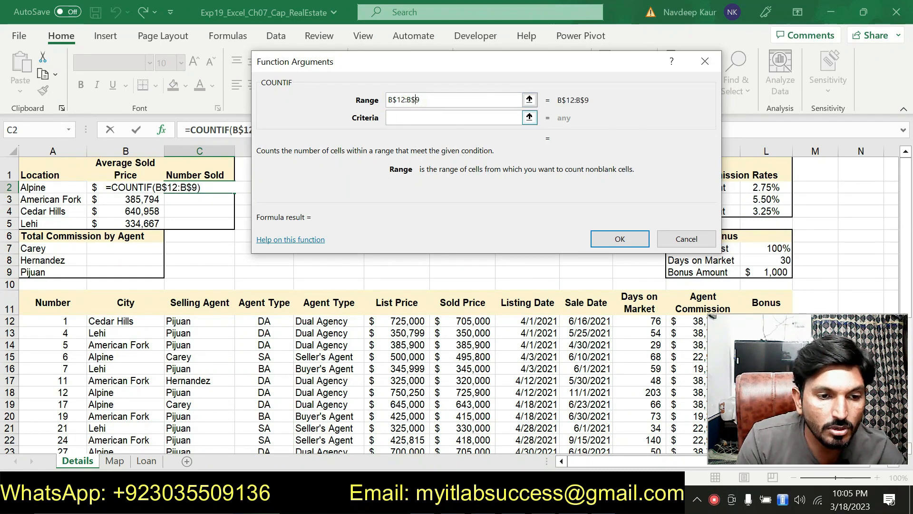
# Step: Set the COUNTIF criteria to a relative reference to A2 and complete the function in C2
pyautogui.click(421, 117)
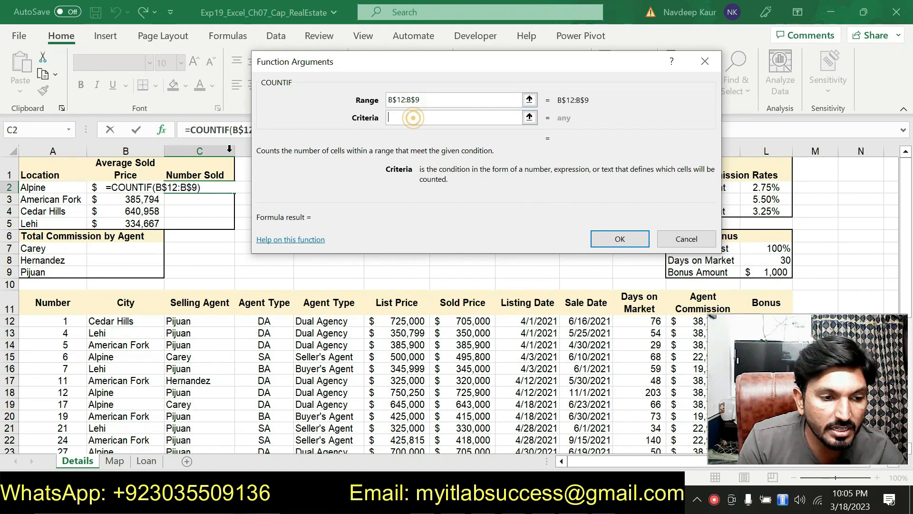
pyautogui.click(62, 189)
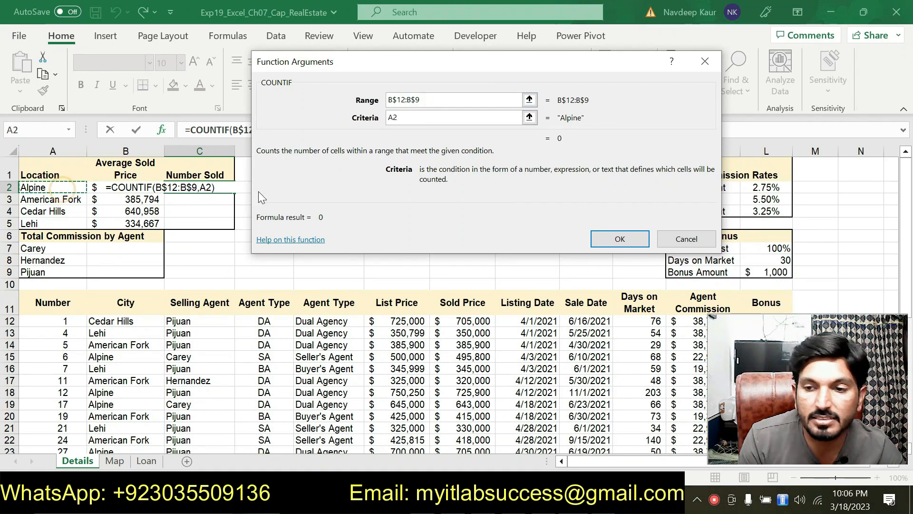
pyautogui.click(620, 239)
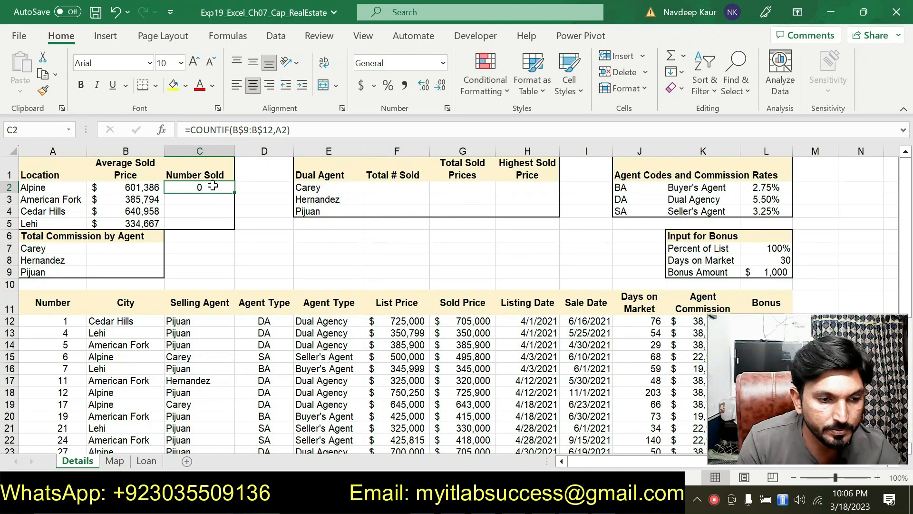
# Step: Reopen the COUNTIF arguments in C2 and try to correct the start of the range to B$12
pyautogui.click(162, 129)
pyautogui.click(434, 119)
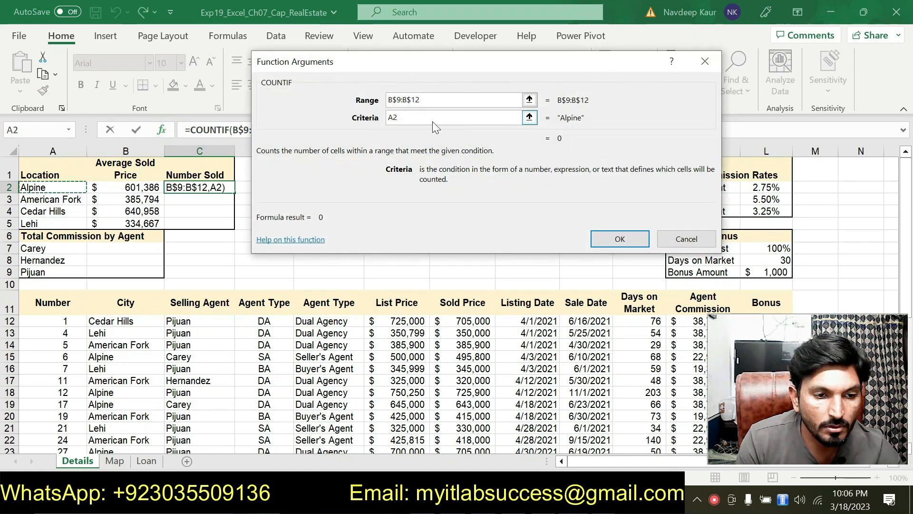
pyautogui.write('C')
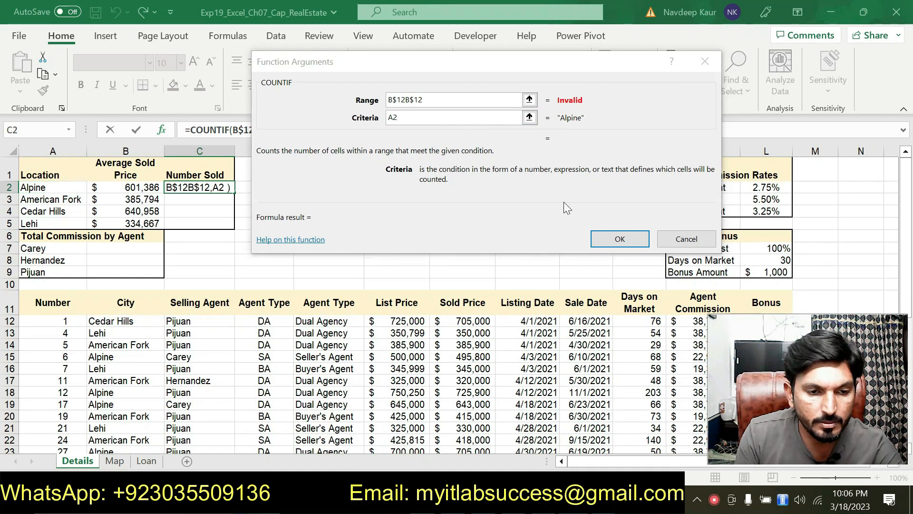
pyautogui.click(621, 241)
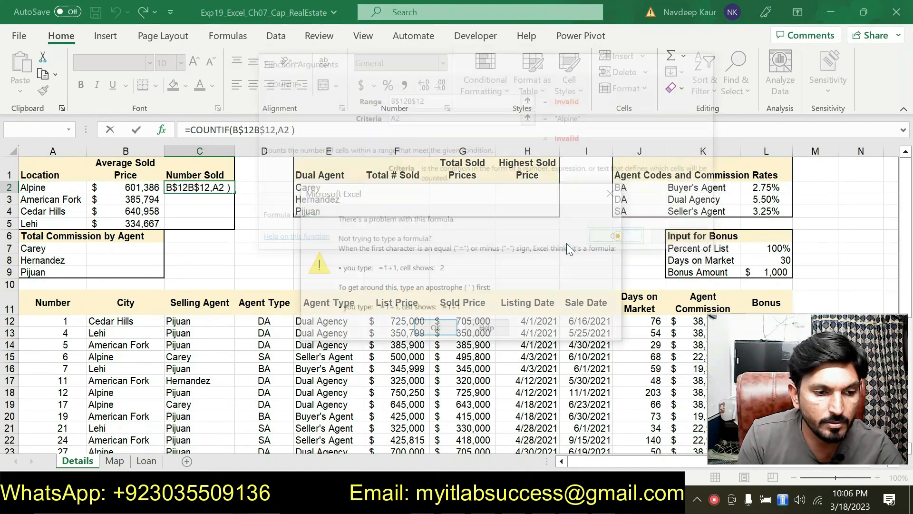
pyautogui.click(614, 192)
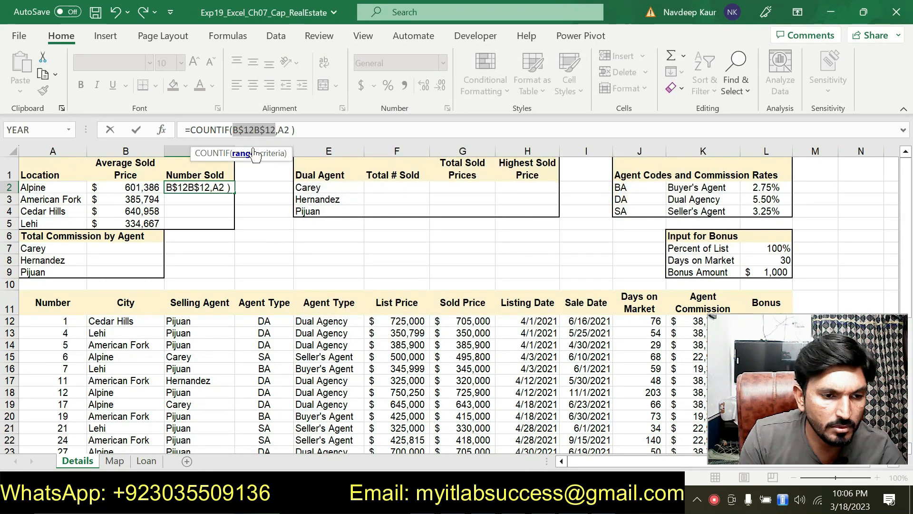
# Step: Try to correct the end of the COUNTIF range in C2 to row 39
pyautogui.click(163, 131)
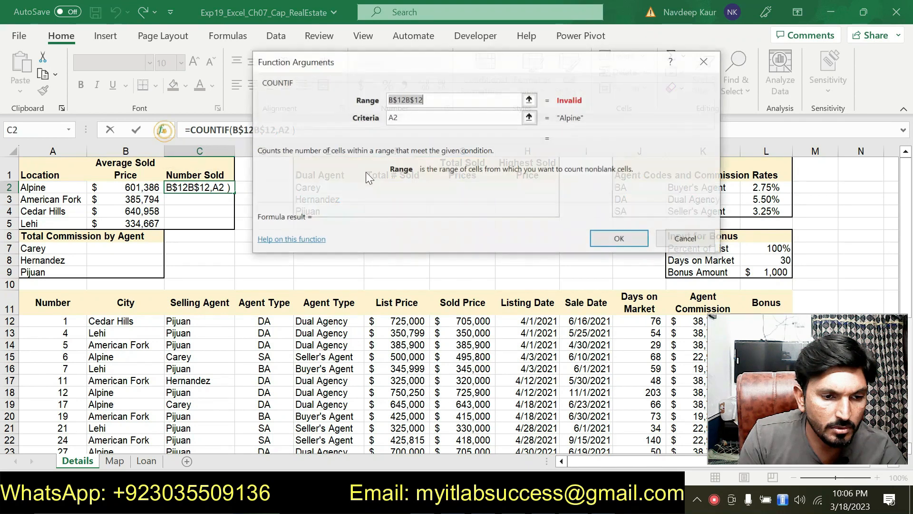
pyautogui.click(415, 100)
pyautogui.press('BackSpace')
pyautogui.press('BackSpace')
pyautogui.write('39')
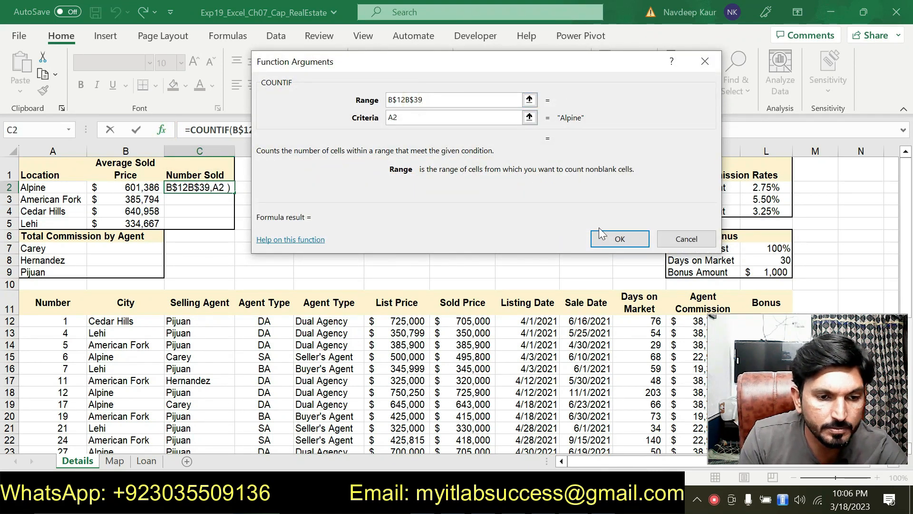
pyautogui.click(604, 236)
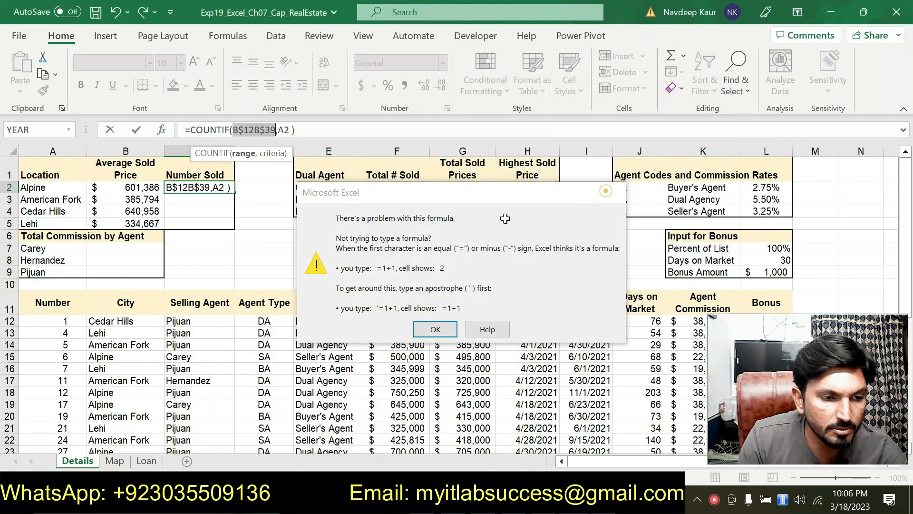
pyautogui.press('Return')
# Step: Reselect the City cells B12:B39 as the COUNTIF range, fix its rows as B$12:B$39, and complete the function in C2
pyautogui.click(161, 130)
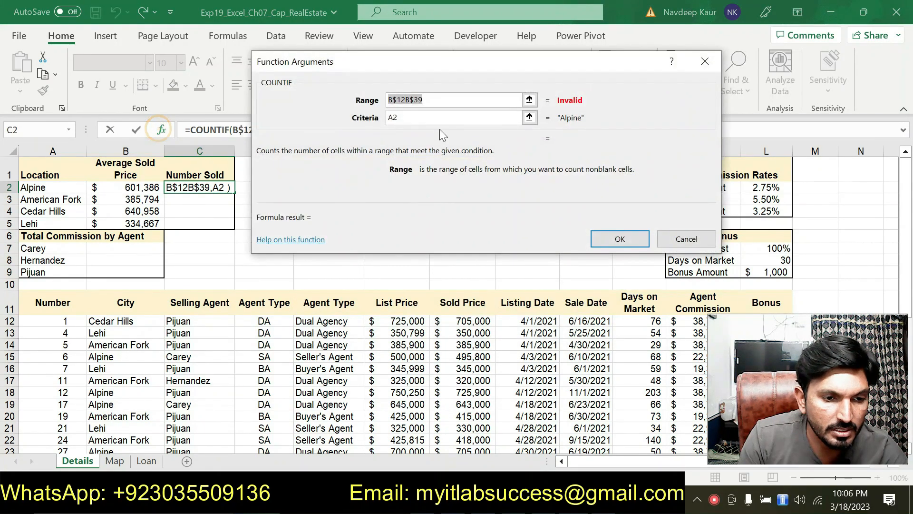
pyautogui.press('BackSpace')
pyautogui.moveTo(124, 322); pyautogui.dragTo(147, 423)
pyautogui.click(393, 100)
pyautogui.write('$')
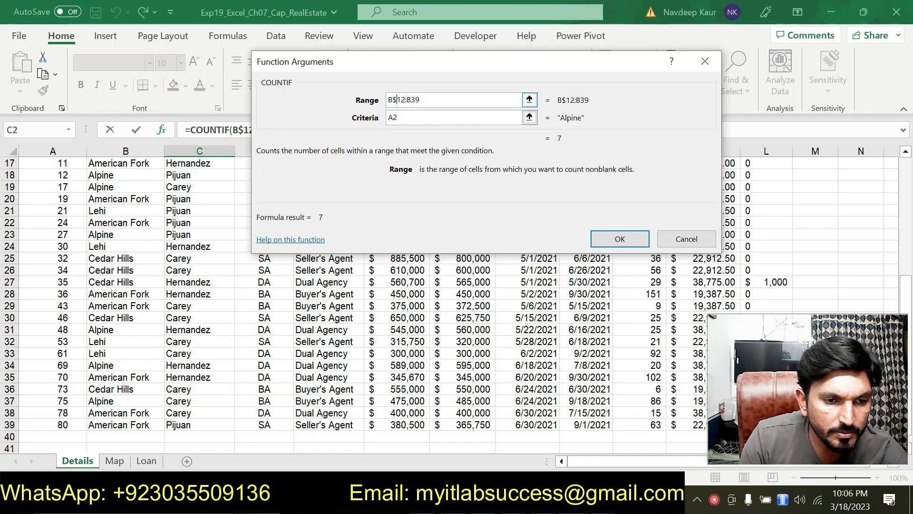
pyautogui.click(412, 99)
pyautogui.write('$')
pyautogui.click(620, 239)
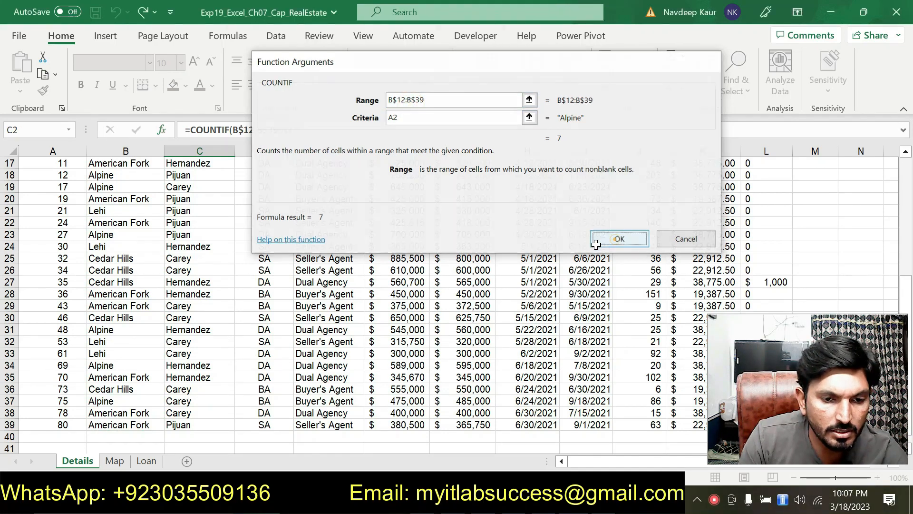
# Step: Copy the COUNTIF function from C2 and paste only the formulas into C3:C5
pyautogui.scroll(1, 275, 262)
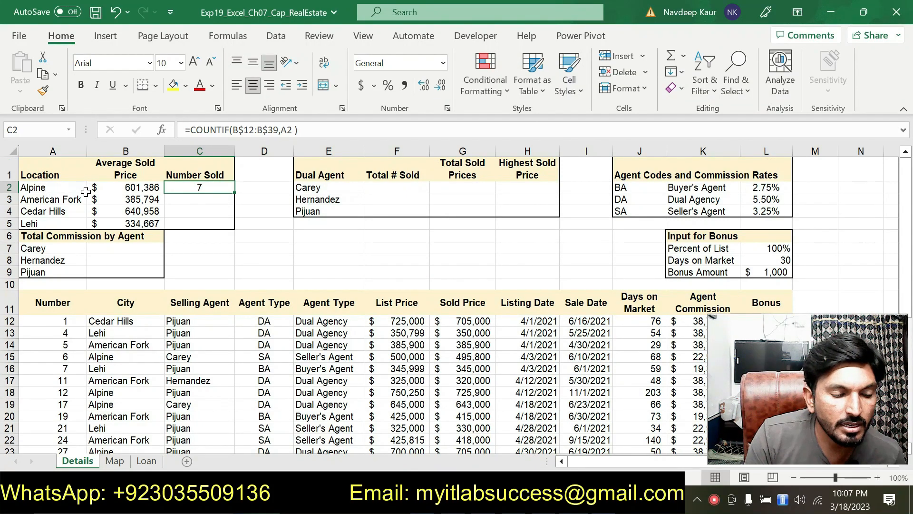
pyautogui.click(44, 75)
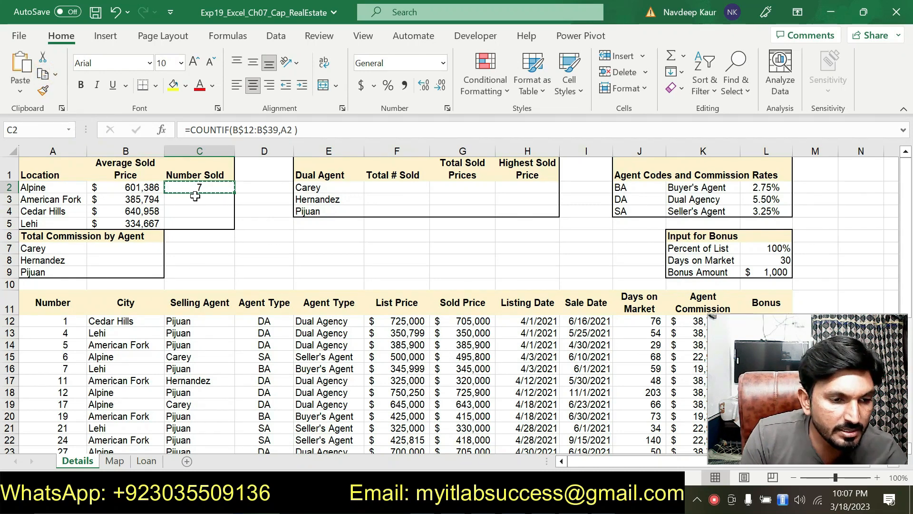
pyautogui.moveTo(194, 196); pyautogui.dragTo(199, 224)
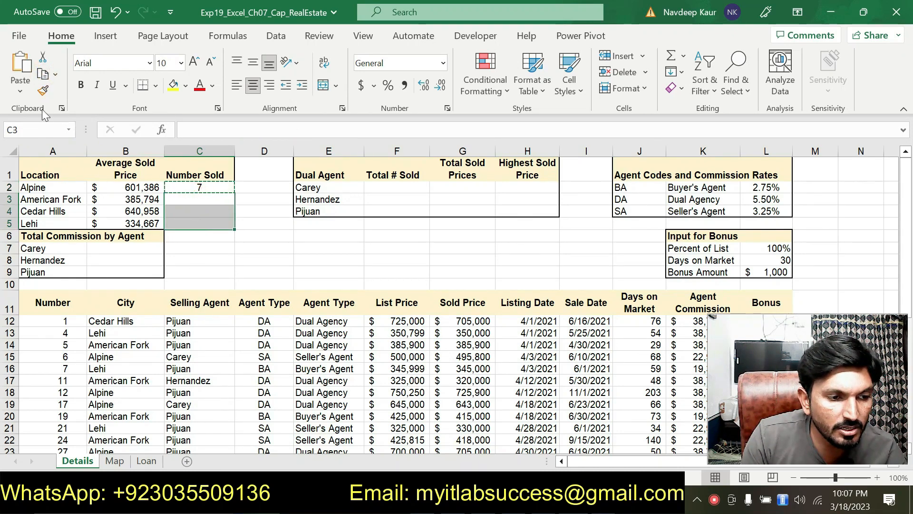
pyautogui.click(22, 95)
pyautogui.click(50, 130)
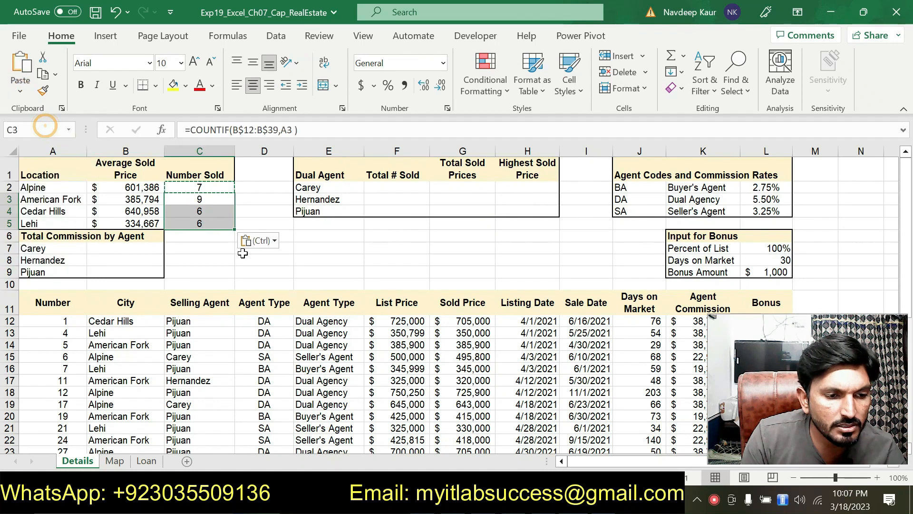
pyautogui.press('Escape')
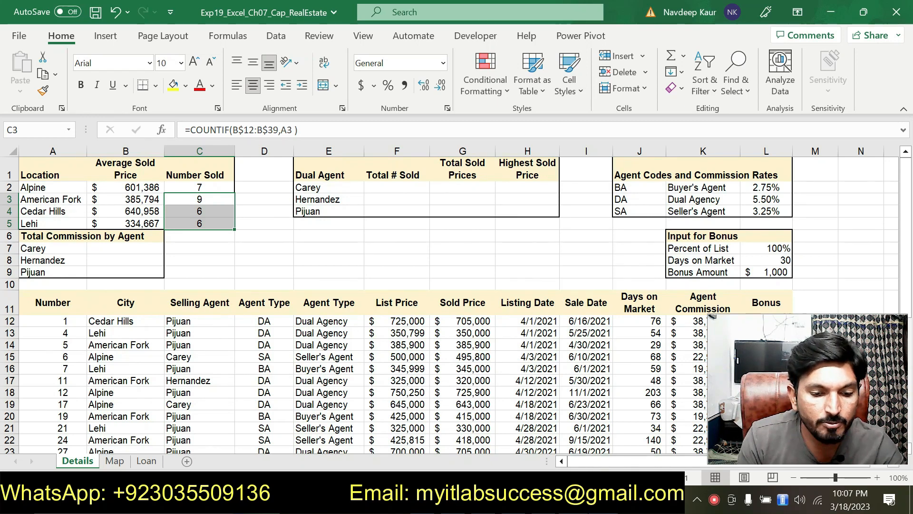
# Step: Switch to the Word instructions, remove the highlight from step 7's paragraph, and highlight step 8's SUMIF paragraph in turquoise
pyautogui.hotkey('alt', 'Tab')
pyautogui.click(373, 244)
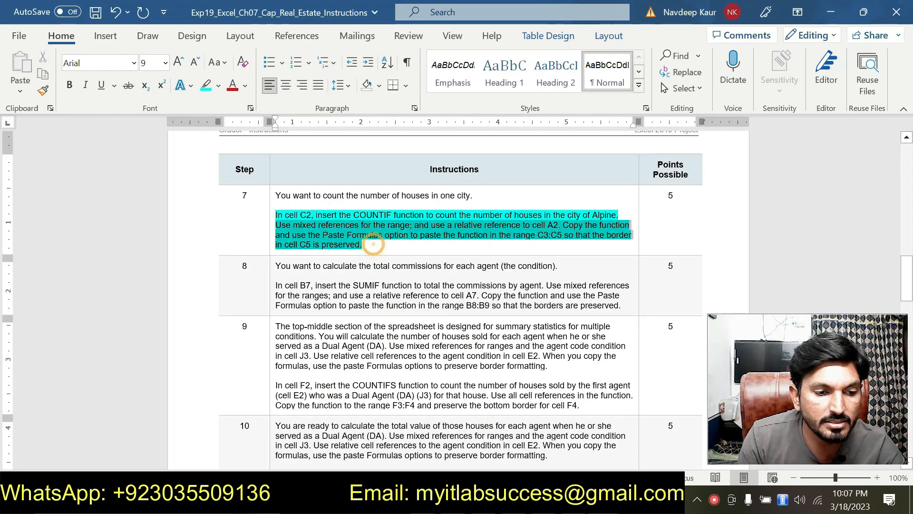
pyautogui.click(333, 192)
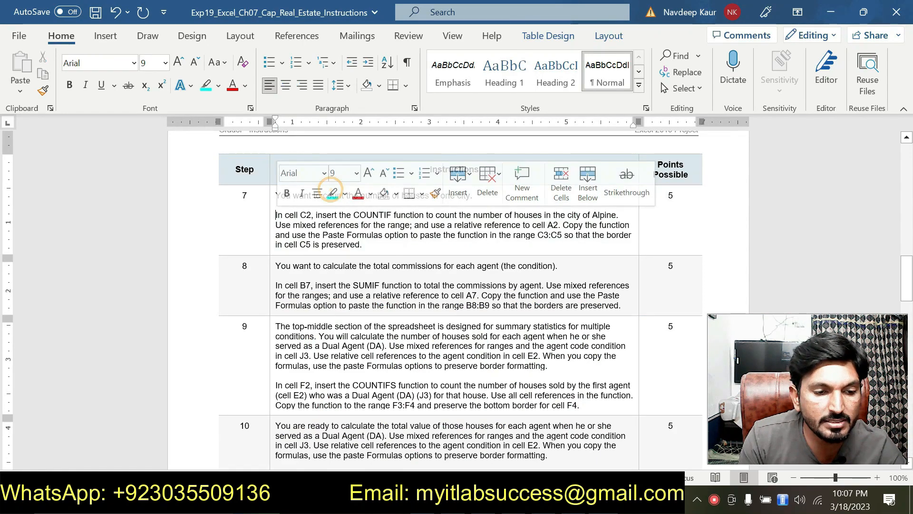
pyautogui.click(367, 243)
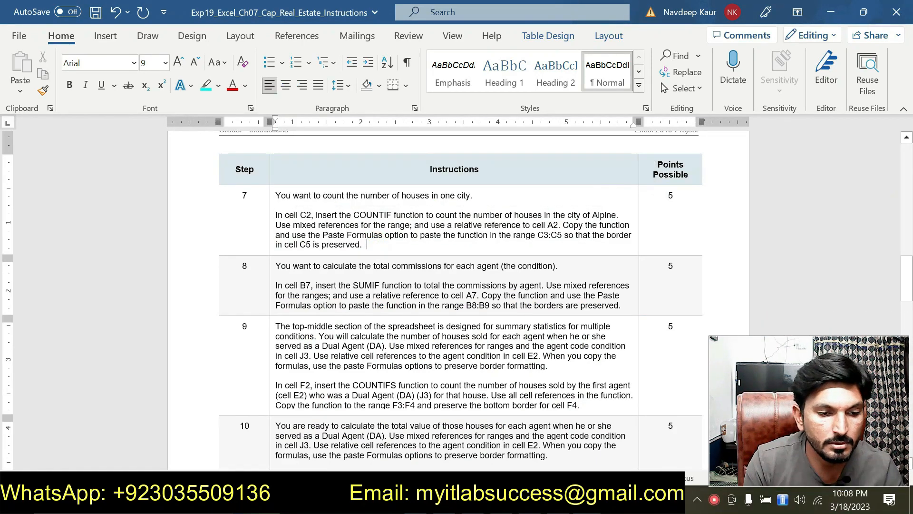
pyautogui.moveTo(276, 285); pyautogui.dragTo(611, 304)
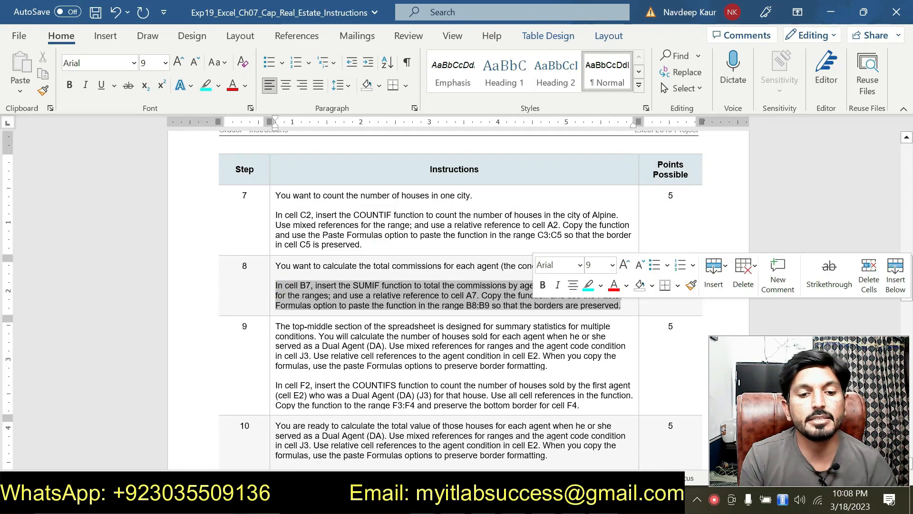
pyautogui.click(589, 288)
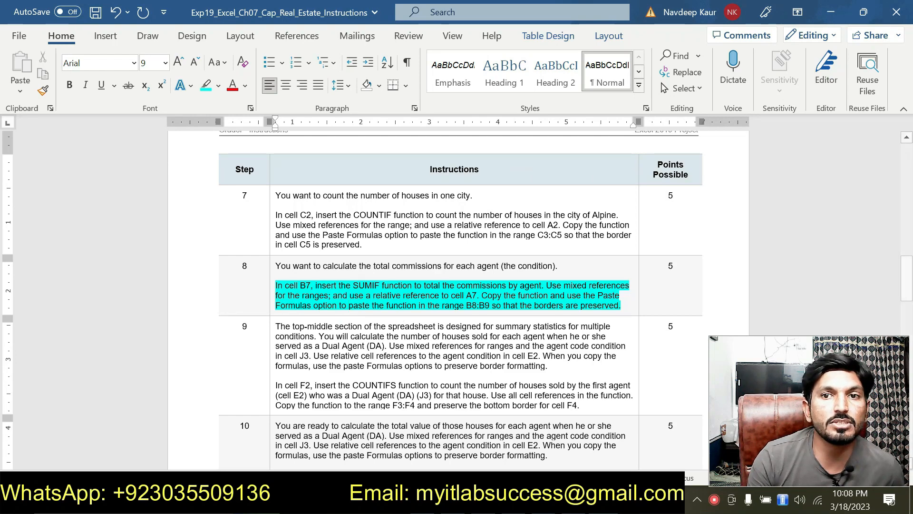
# Step: Switch to the Excel workbook, start a SUMIF function in cell B7, and open its function arguments
pyautogui.hotkey('alt', 'Tab')
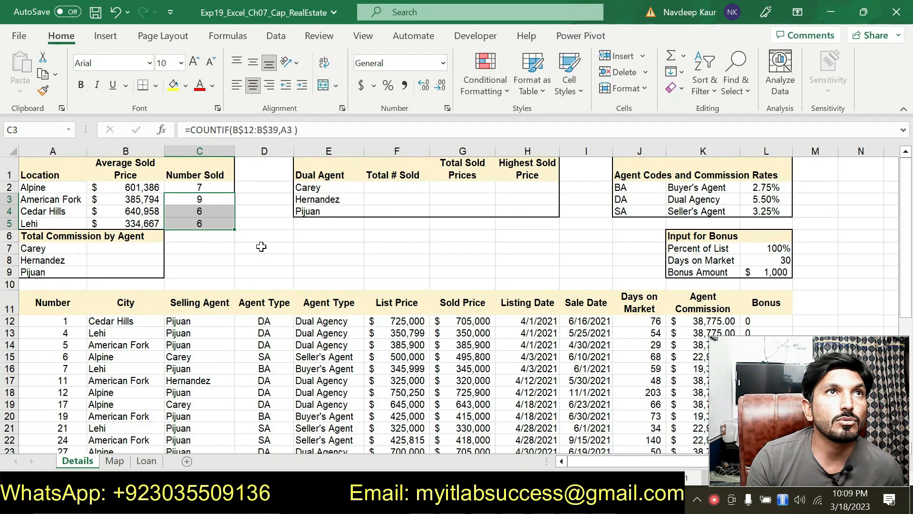
pyautogui.click(135, 246)
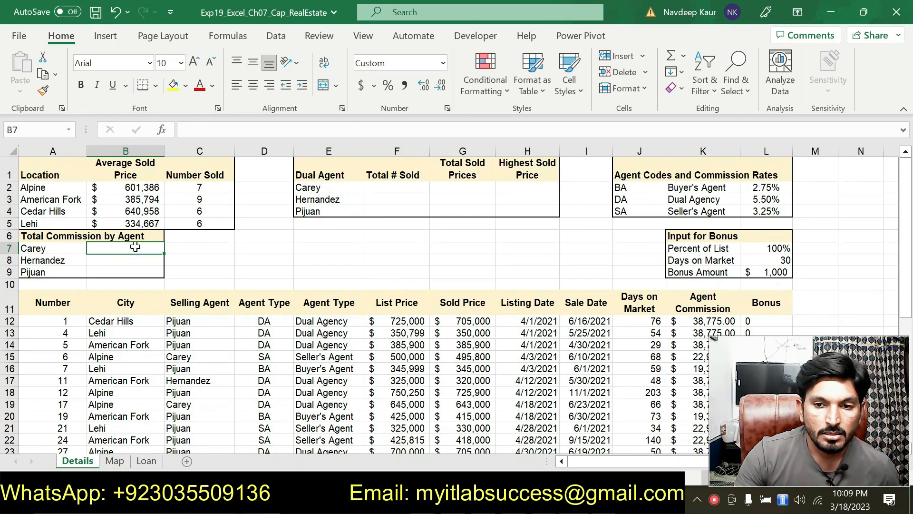
pyautogui.write('=')
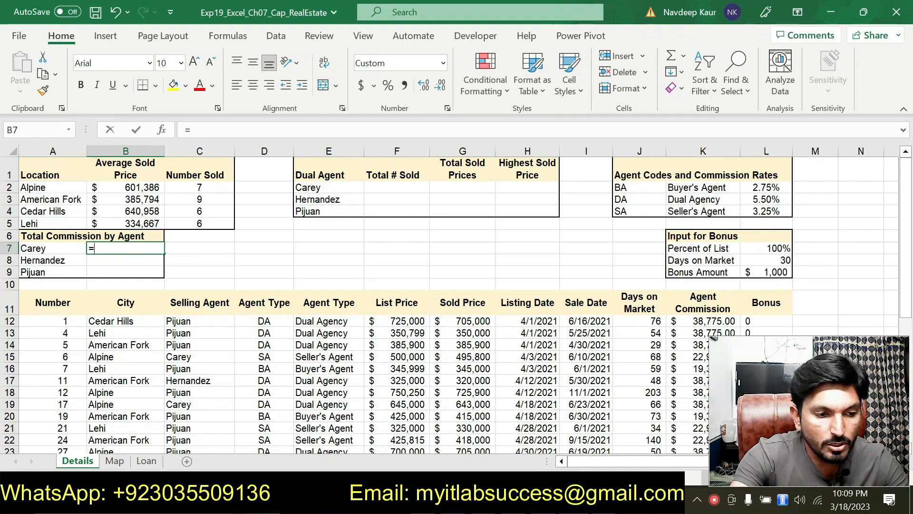
pyautogui.write('SUM')
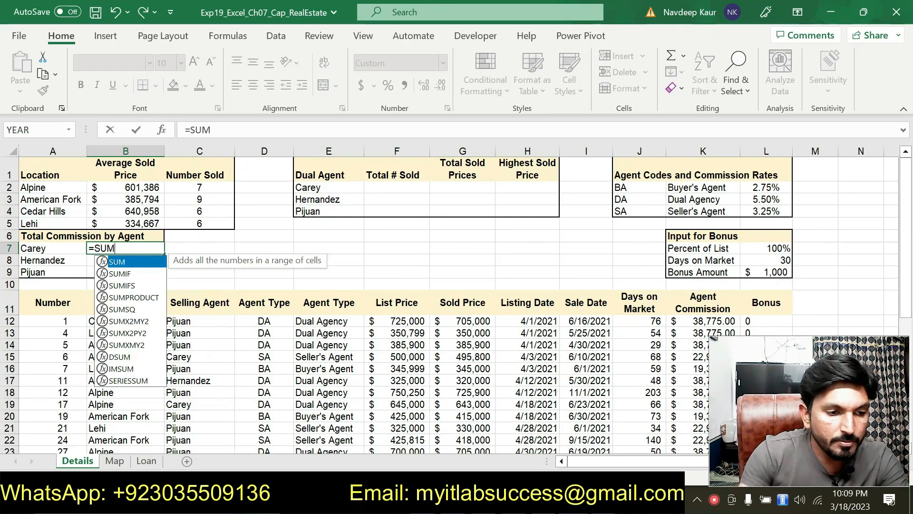
pyautogui.doubleClick(123, 274)
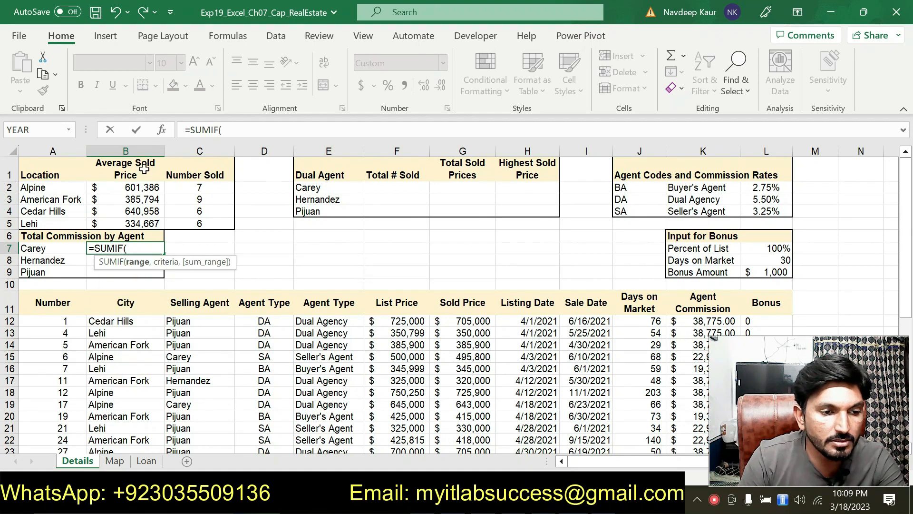
pyautogui.click(163, 130)
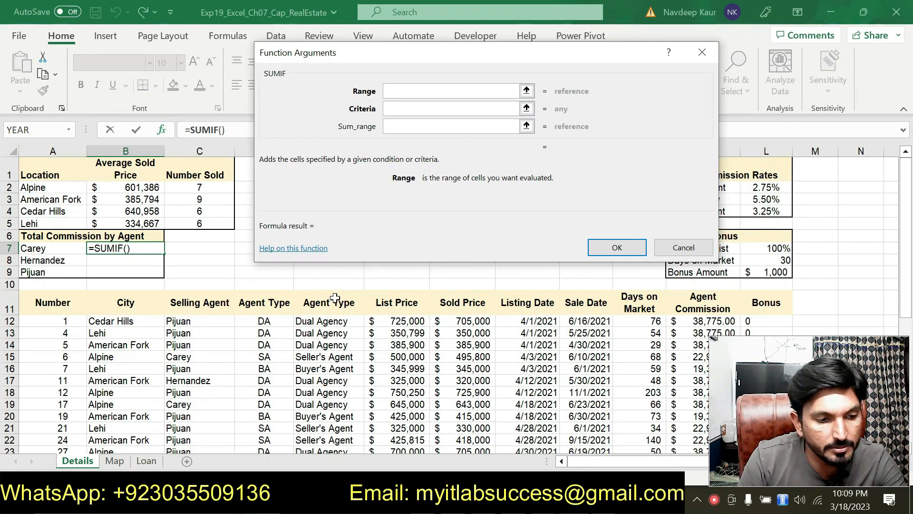
# Step: Check step 8 in the instructions and set the SUMIF range to the Selling Agent cells as mixed references C$12:C$39
pyautogui.hotkey('alt', 'Tab')
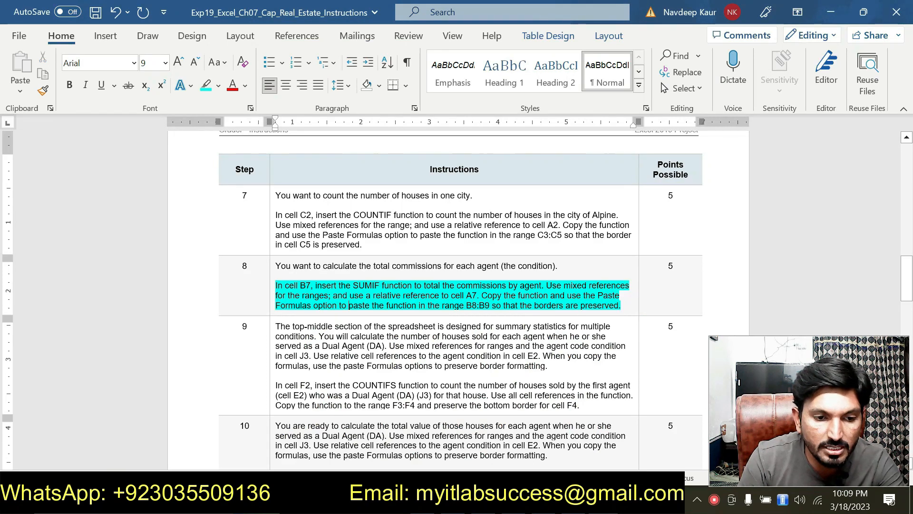
pyautogui.hotkey('alt', 'Tab')
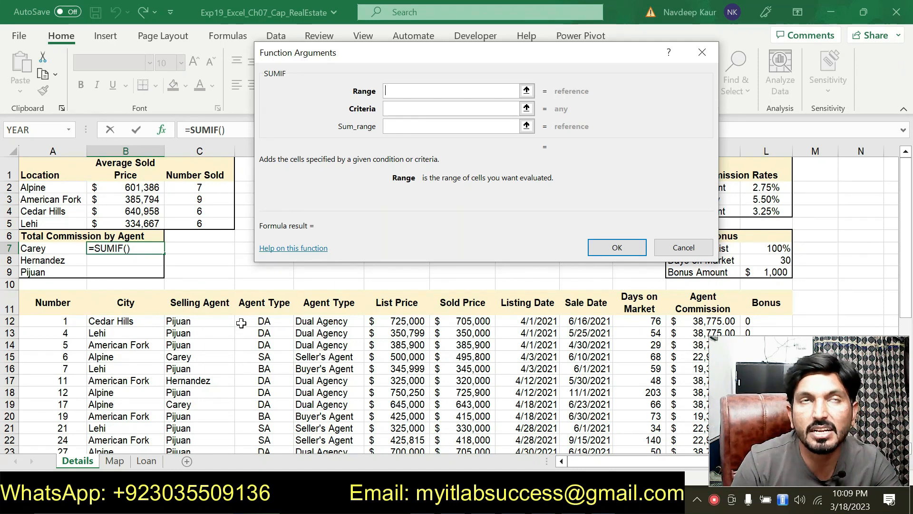
pyautogui.moveTo(203, 321); pyautogui.dragTo(216, 425)
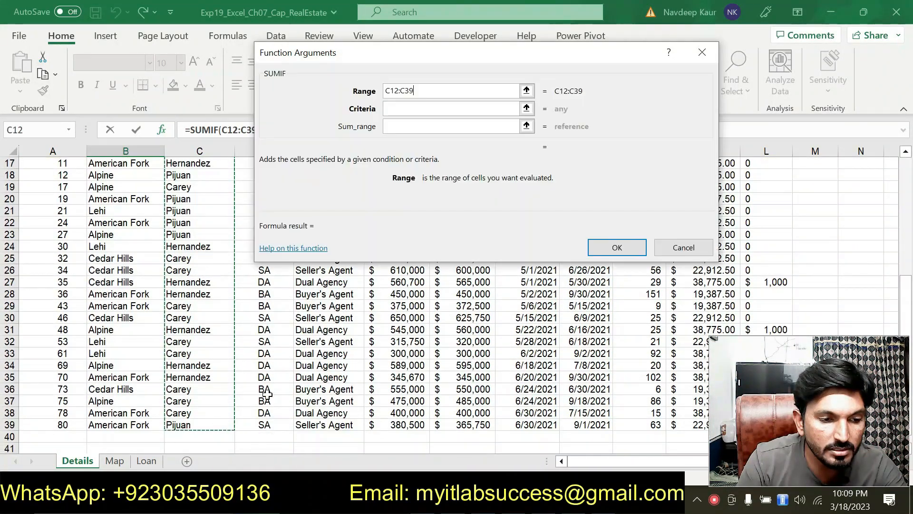
pyautogui.click(389, 91)
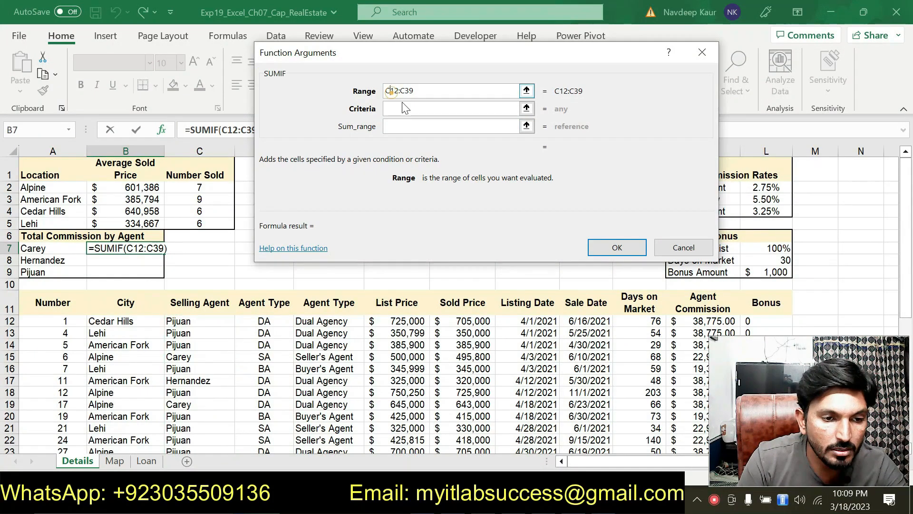
pyautogui.write('$')
pyautogui.click(411, 89)
pyautogui.write('$')
# Step: Set the SUMIF criteria to a relative reference to A7 and recheck step 8's instructions for the sum range
pyautogui.click(416, 110)
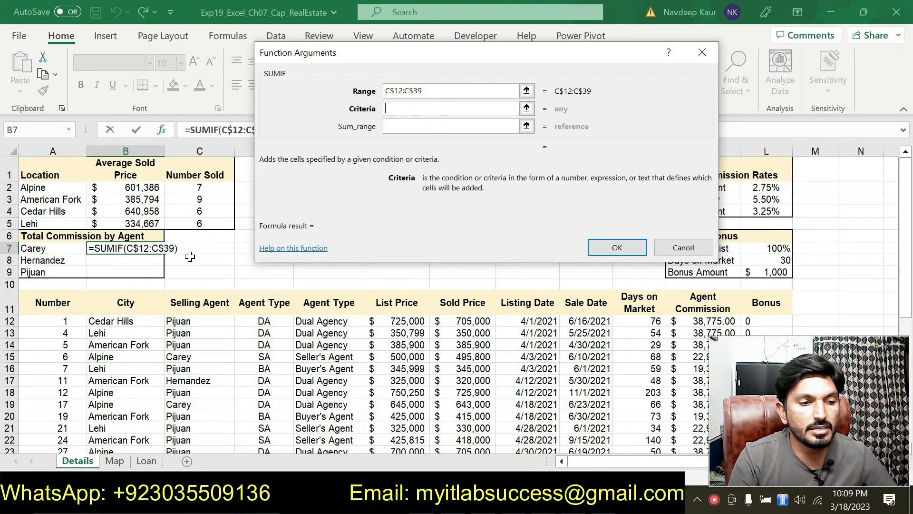
pyautogui.click(55, 249)
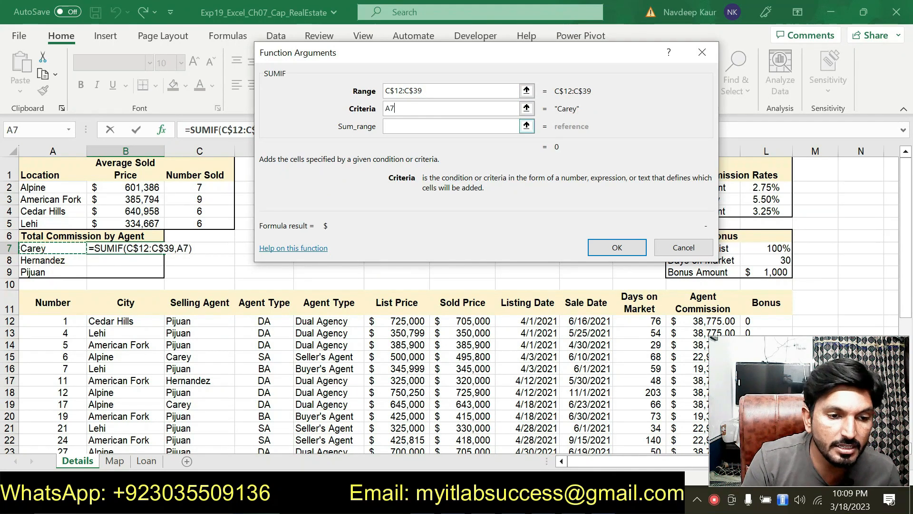
pyautogui.click(420, 126)
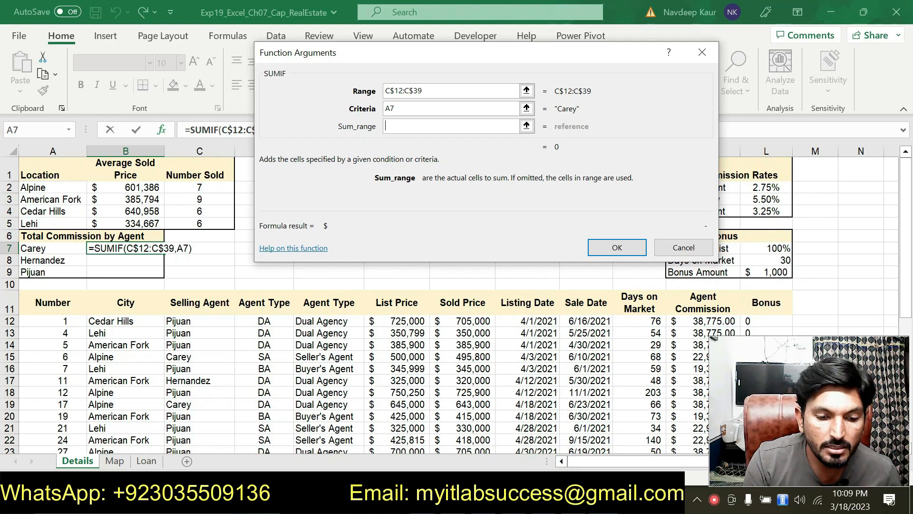
pyautogui.click(604, 503)
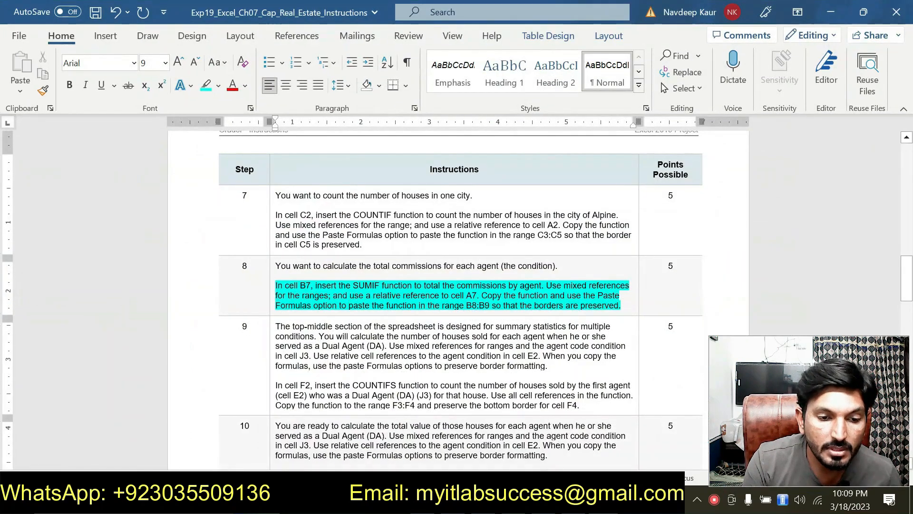
pyautogui.click(576, 503)
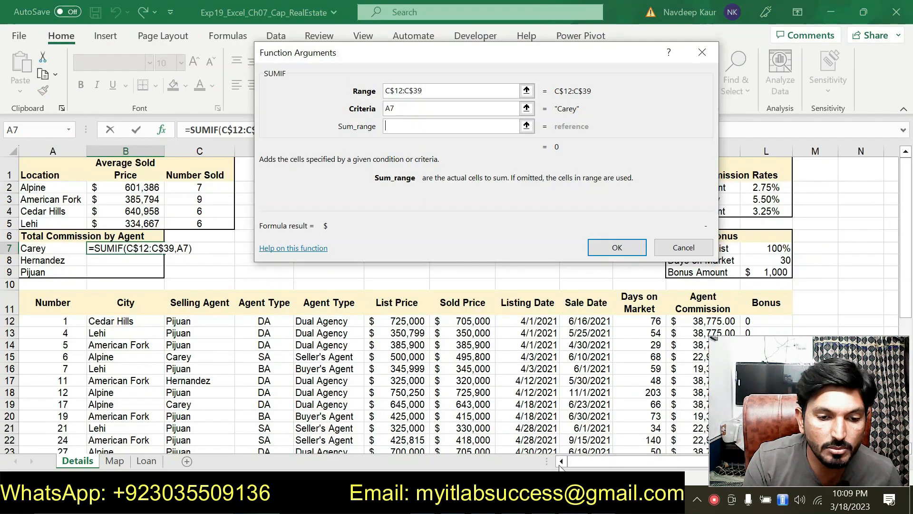
# Step: Set the SUMIF sum range to the Agent Commission cells as mixed references K$12:K$39 and complete the formula in B7
pyautogui.moveTo(502, 60); pyautogui.dragTo(283, 77)
pyautogui.moveTo(763, 408); pyautogui.dragTo(64, 387)
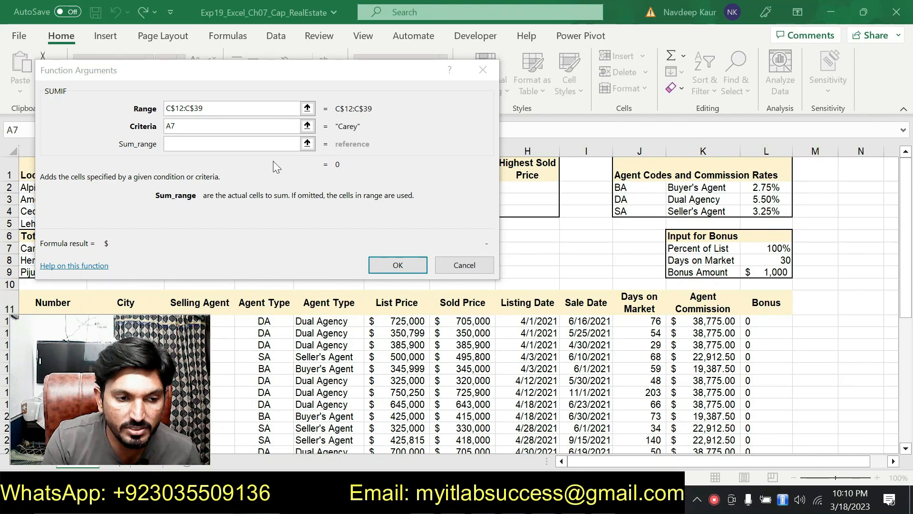
pyautogui.click(249, 143)
pyautogui.moveTo(708, 321); pyautogui.dragTo(709, 441)
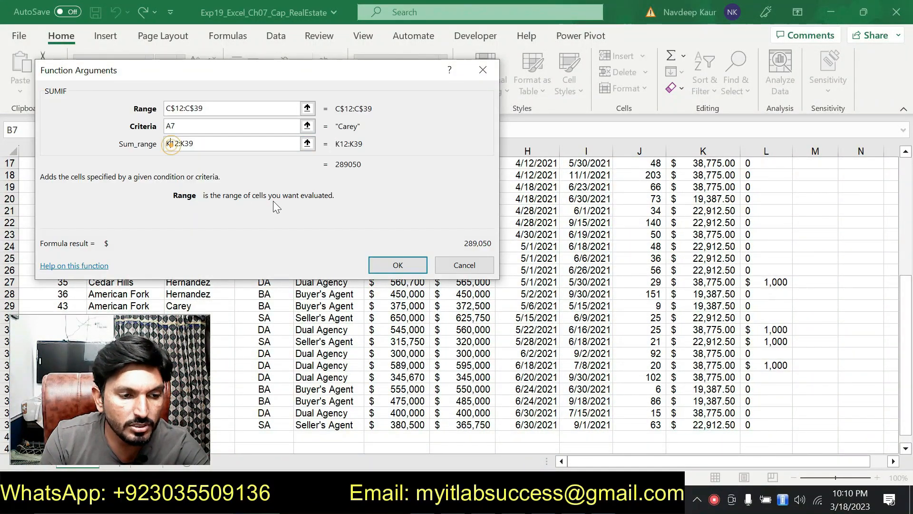
pyautogui.click(170, 143)
pyautogui.write('$')
pyautogui.click(191, 144)
pyautogui.write('$')
pyautogui.click(396, 264)
# Step: Recheck step 8 in the Word instructions, and in Excel copy B7's SUMIF into B8:B9 with the Formulas paste option
pyautogui.scroll(-1, 325, 281)
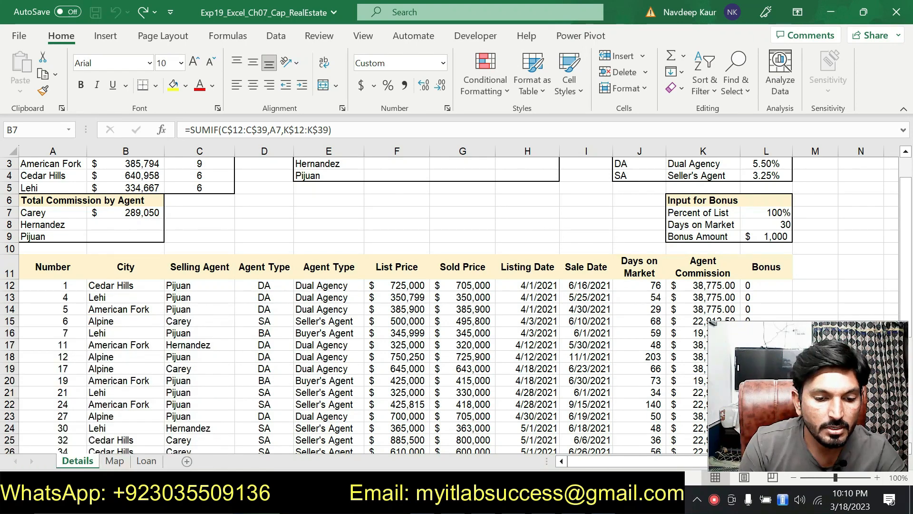
pyautogui.hotkey('alt', 'Tab')
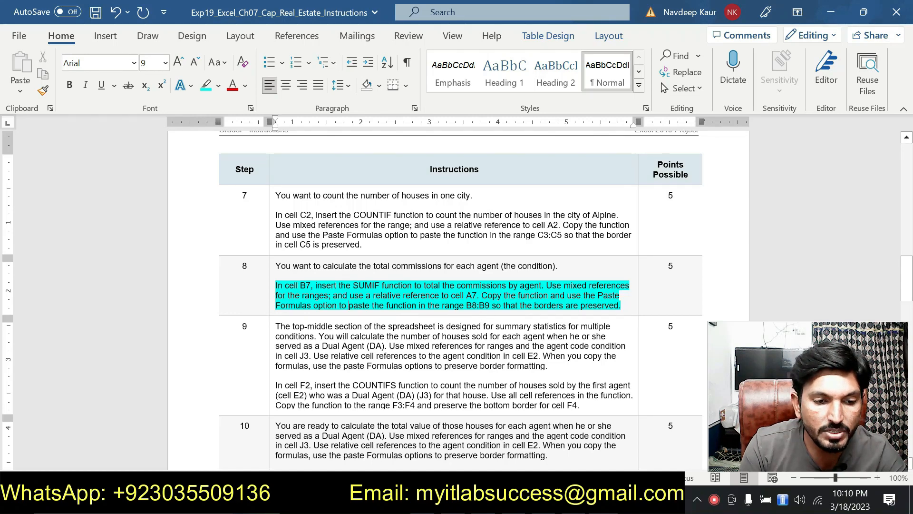
pyautogui.hotkey('alt', 'Tab')
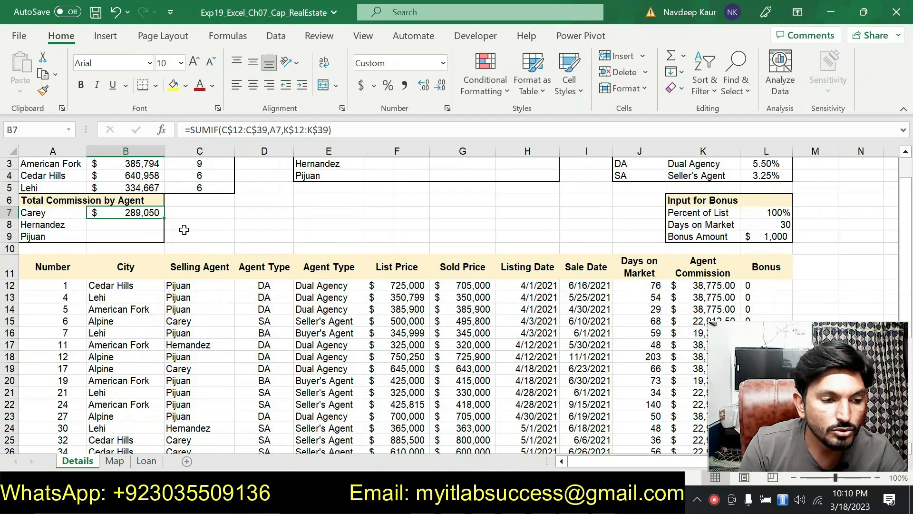
pyautogui.click(46, 77)
pyautogui.moveTo(137, 224); pyautogui.dragTo(138, 236)
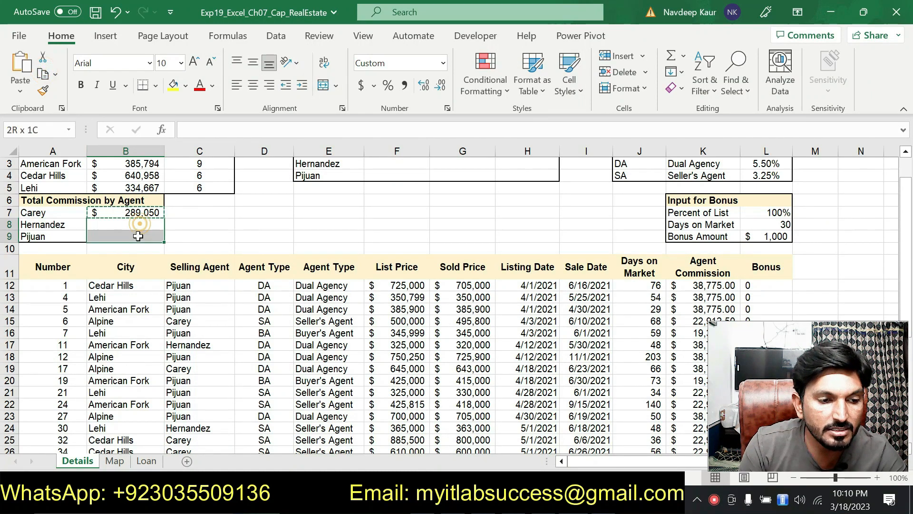
pyautogui.click(22, 96)
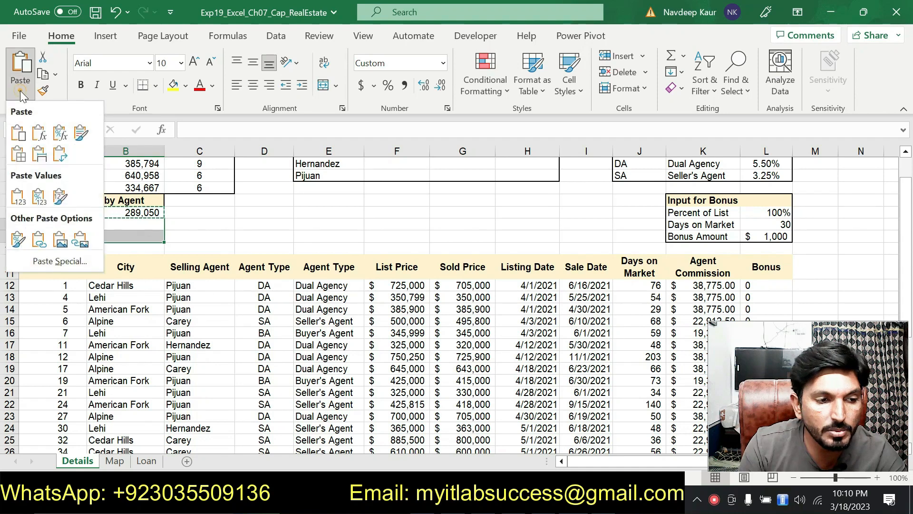
pyautogui.click(39, 135)
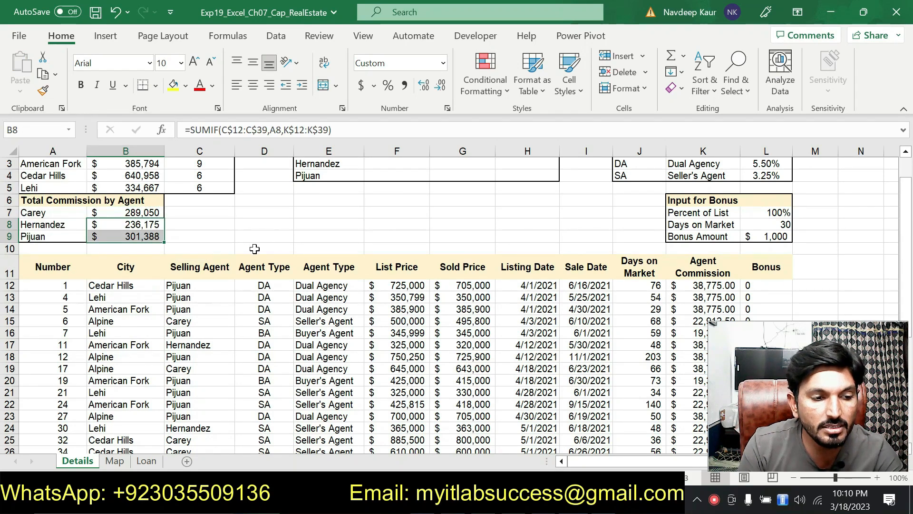
pyautogui.click(255, 249)
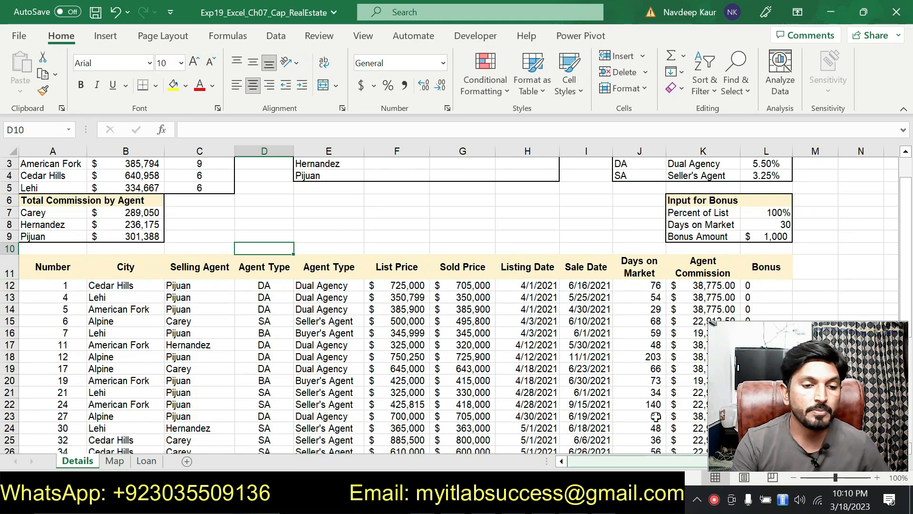
# Step: Switch to the Word instructions and remove the turquoise highlight from step 8's SUMIF paragraph
pyautogui.hotkey('alt', 'Tab')
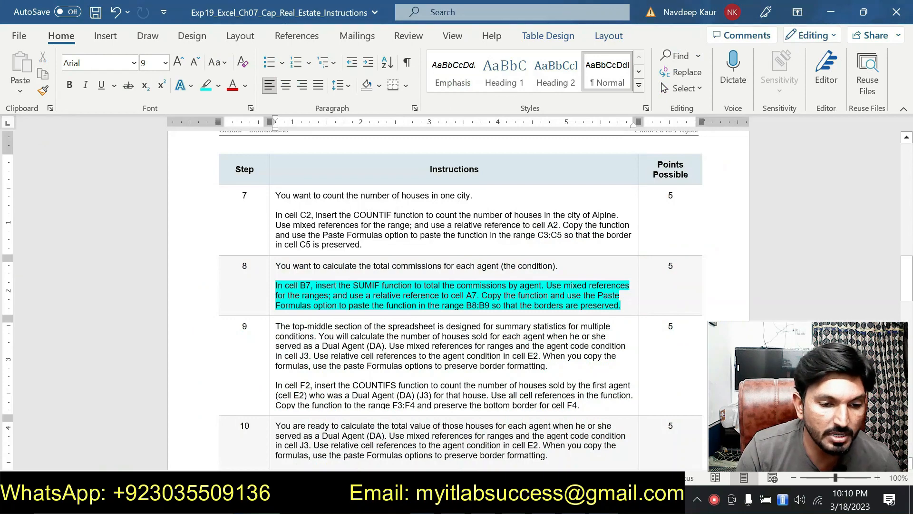
pyautogui.moveTo(628, 311); pyautogui.dragTo(270, 281)
pyautogui.click(332, 258)
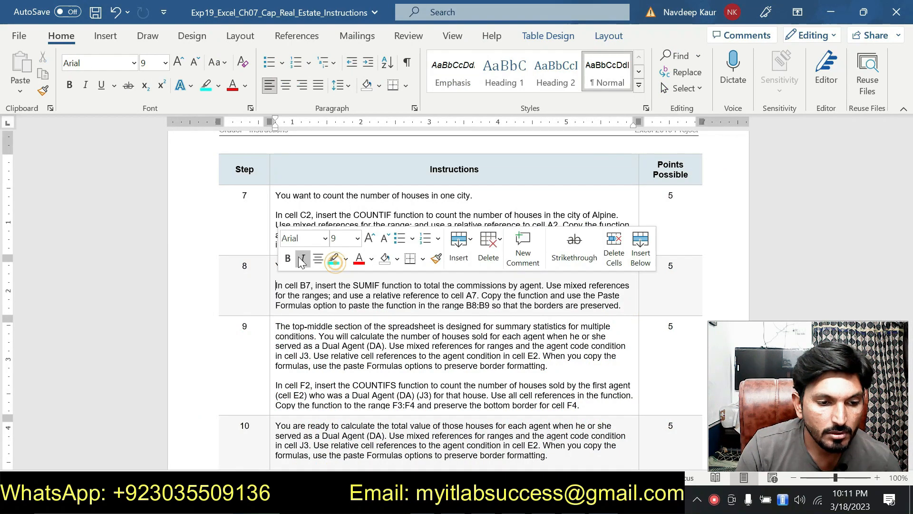
# Step: Highlight step 9's paragraph about inserting the COUNTIFS function in cell F2 in turquoise
pyautogui.scroll(-3, 334, 263)
pyautogui.scroll(-3, 308, 245)
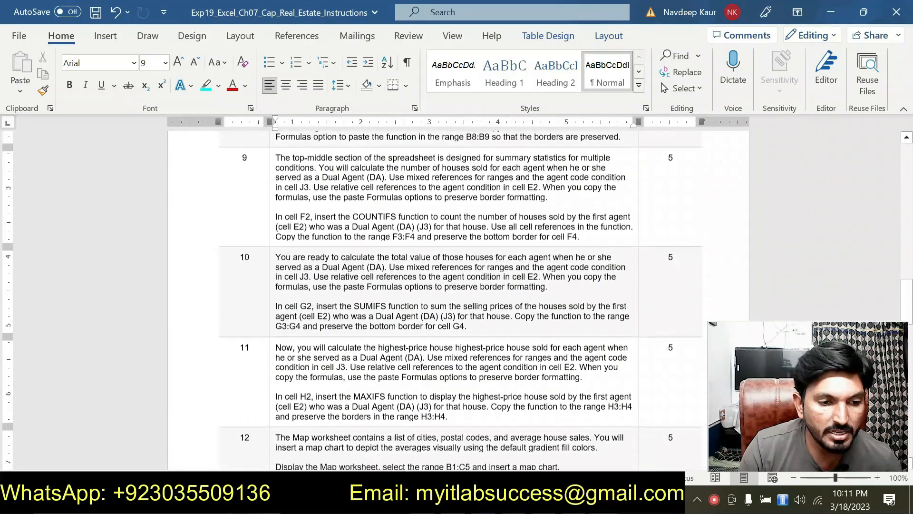
pyautogui.moveTo(272, 215)
pyautogui.mouseDown()
pyautogui.moveTo(561, 249)
pyautogui.moveTo(580, 236)
pyautogui.moveTo(273, 215)
pyautogui.mouseUp()
pyautogui.click(572, 240)
pyautogui.click(334, 195)
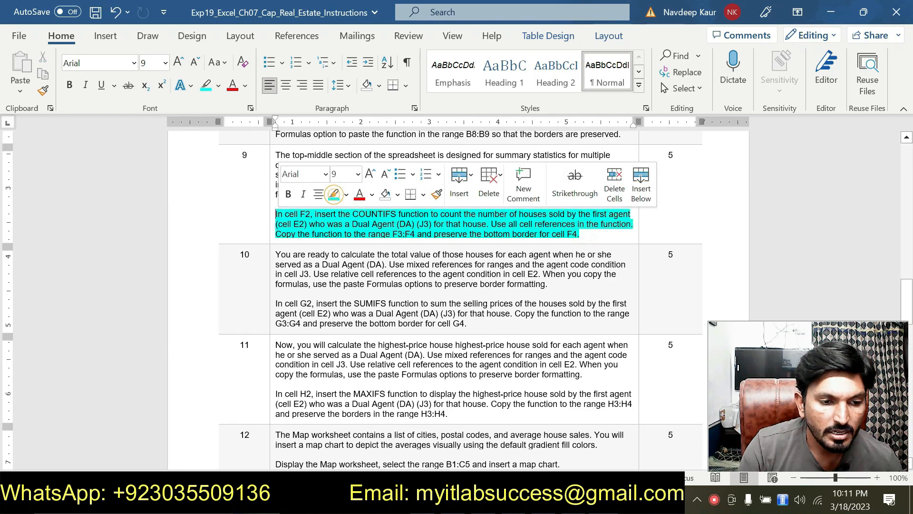
pyautogui.click(322, 233)
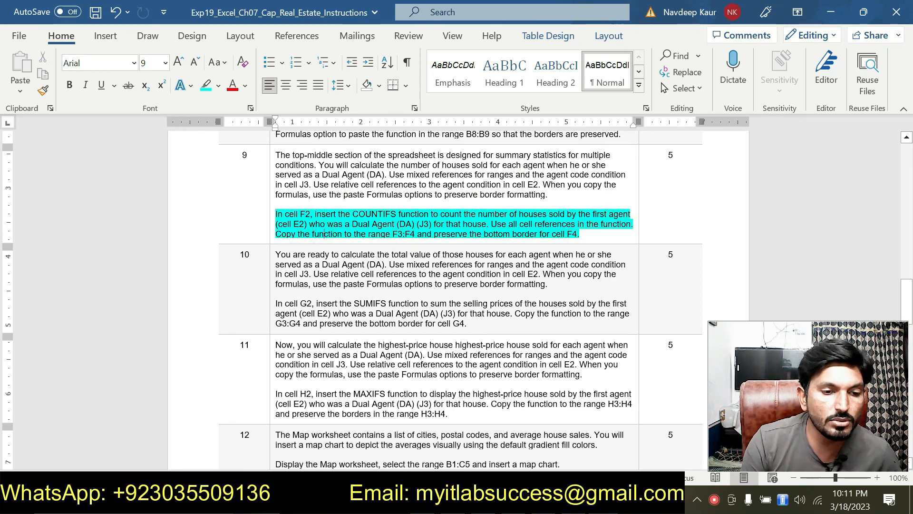
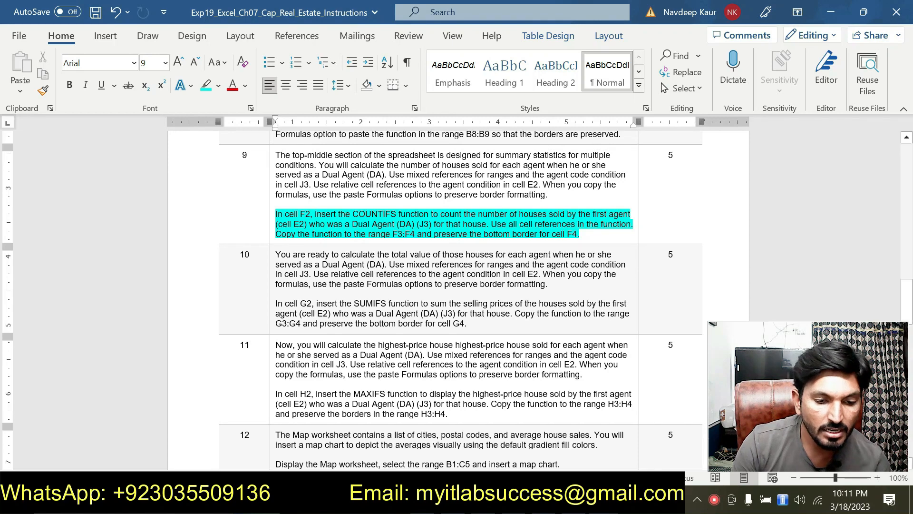
# Step: Switch to the Excel workbook, start a COUNTIFS function in cell F2, and open its function arguments
pyautogui.hotkey('alt', 'Tab')
pyautogui.scroll(1, 423, 242)
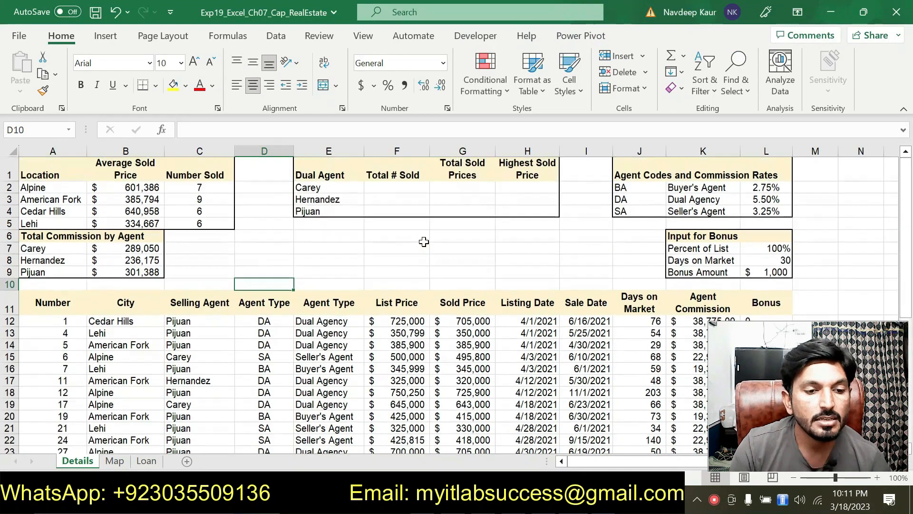
pyautogui.click(400, 188)
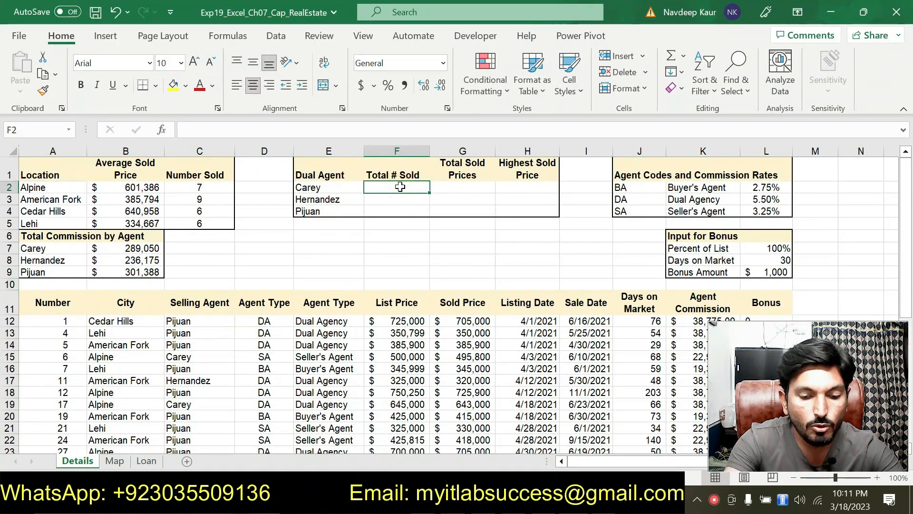
pyautogui.write('=COUNT')
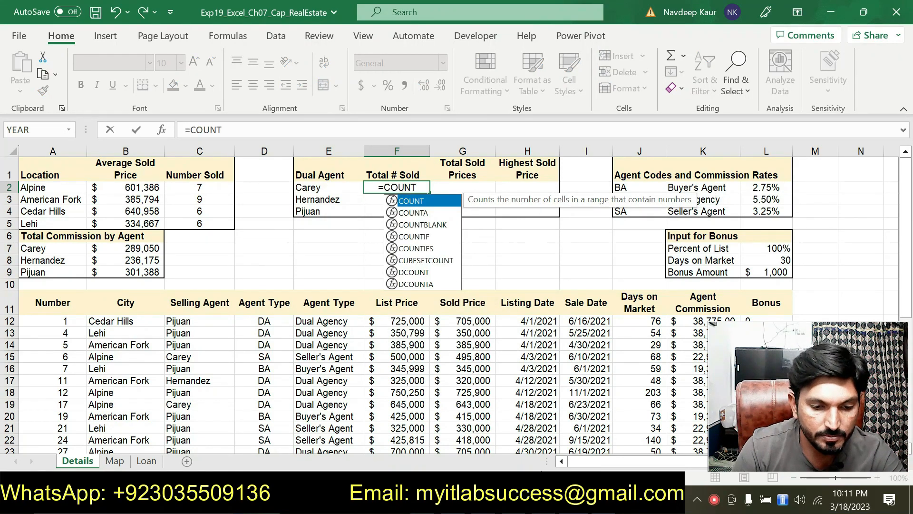
pyautogui.hotkey('alt', 'Tab')
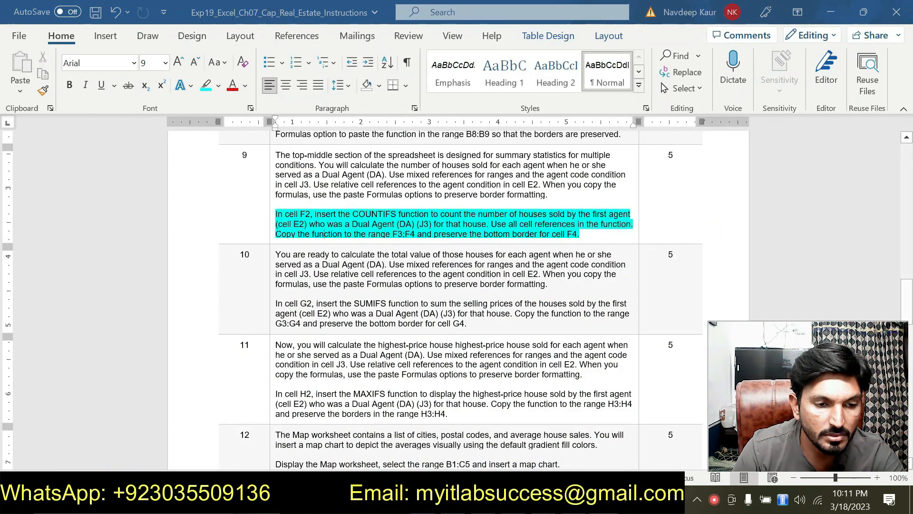
pyautogui.hotkey('alt', 'Tab')
pyautogui.click(438, 247)
pyautogui.press('Tab')
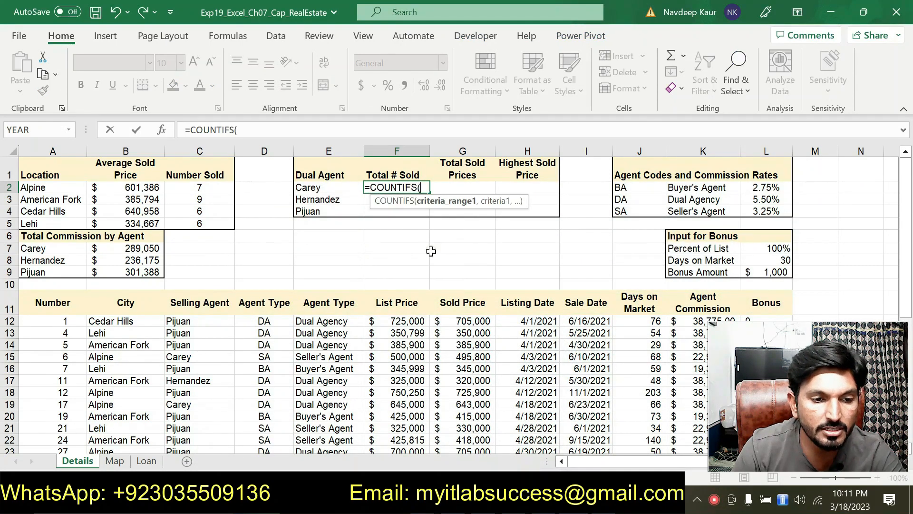
pyautogui.click(163, 136)
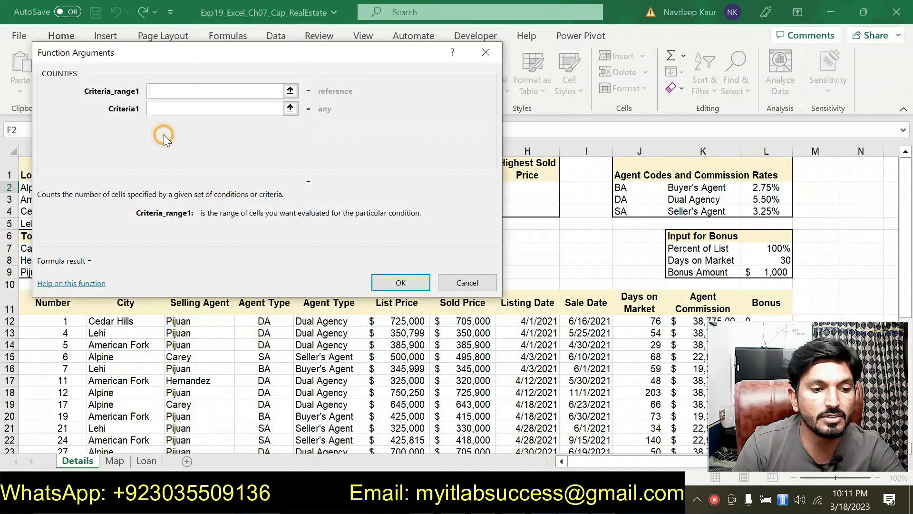
# Step: Set the COUNTIFS first criteria range to the Agent Type code cells, entered as D$12:$D39
pyautogui.moveTo(254, 88); pyautogui.dragTo(285, 70)
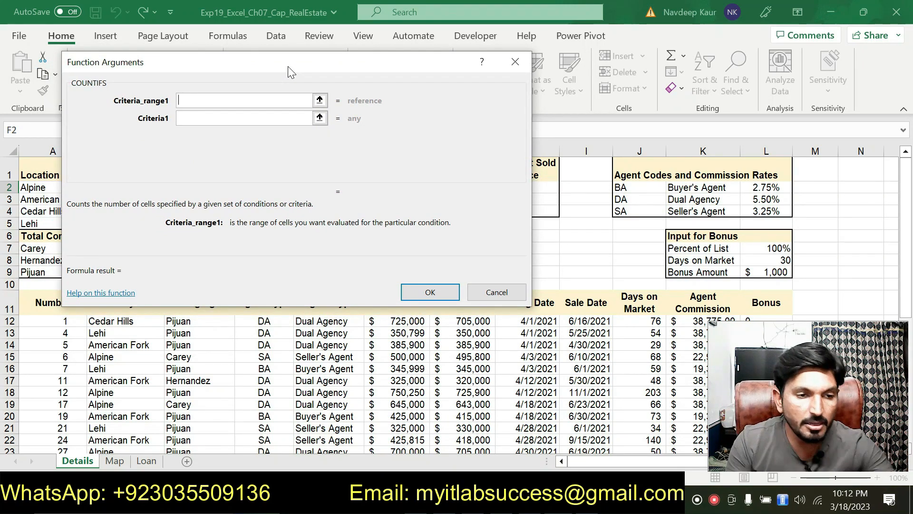
pyautogui.moveTo(301, 67); pyautogui.dragTo(523, 86)
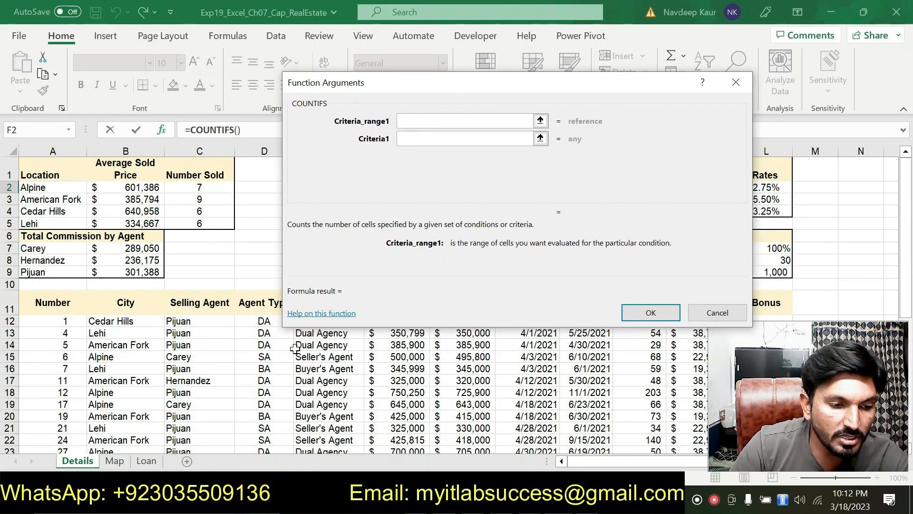
pyautogui.moveTo(264, 314); pyautogui.dragTo(265, 437)
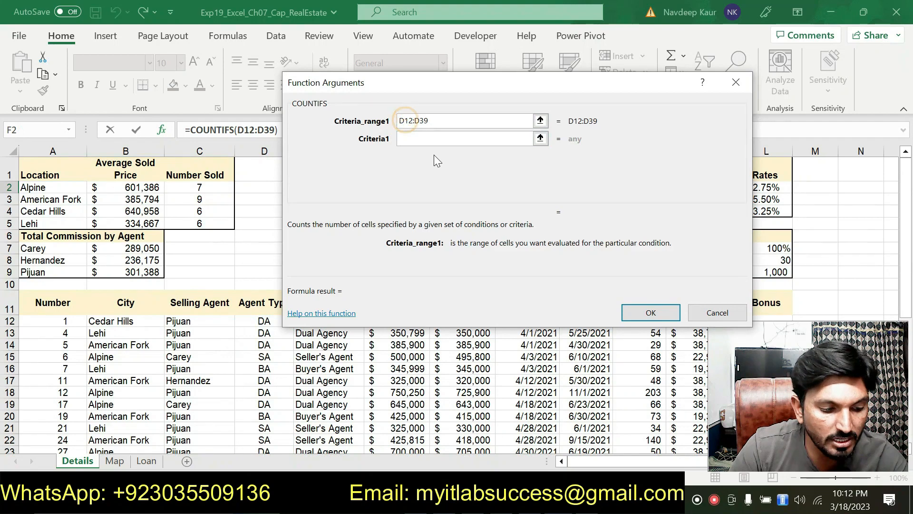
pyautogui.write('$')
pyautogui.click(420, 123)
pyautogui.write('$')
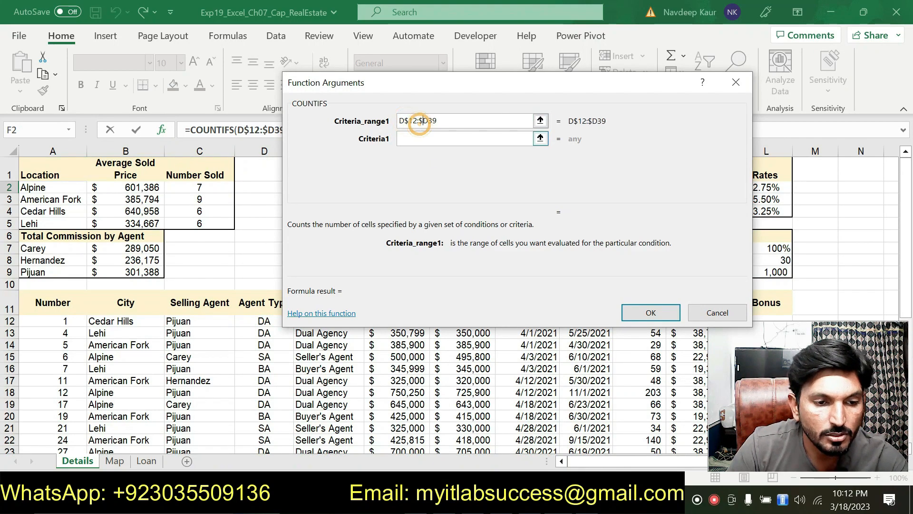
# Step: Recheck step 9 in the Word instructions, and in Excel set the first criterion to the DA code cell as J$3
pyautogui.click(431, 138)
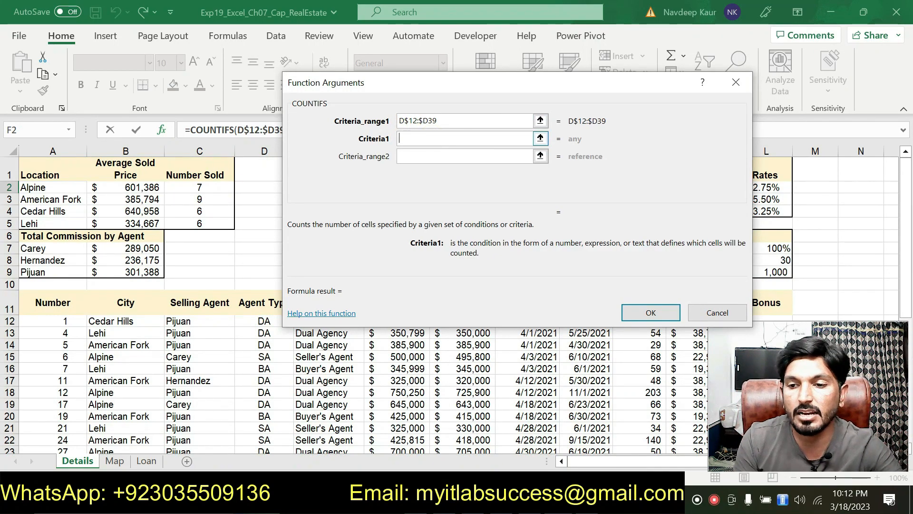
pyautogui.moveTo(440, 87); pyautogui.dragTo(235, 170)
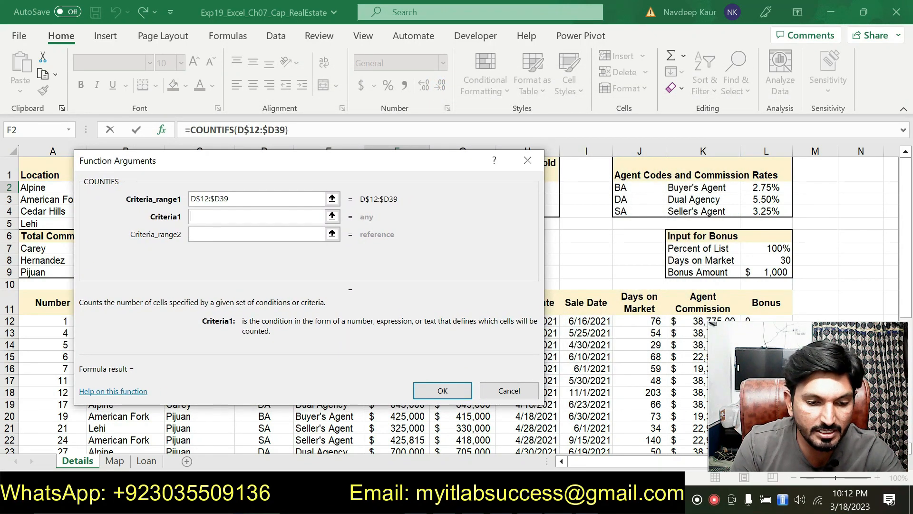
pyautogui.hotkey('alt', 'Tab')
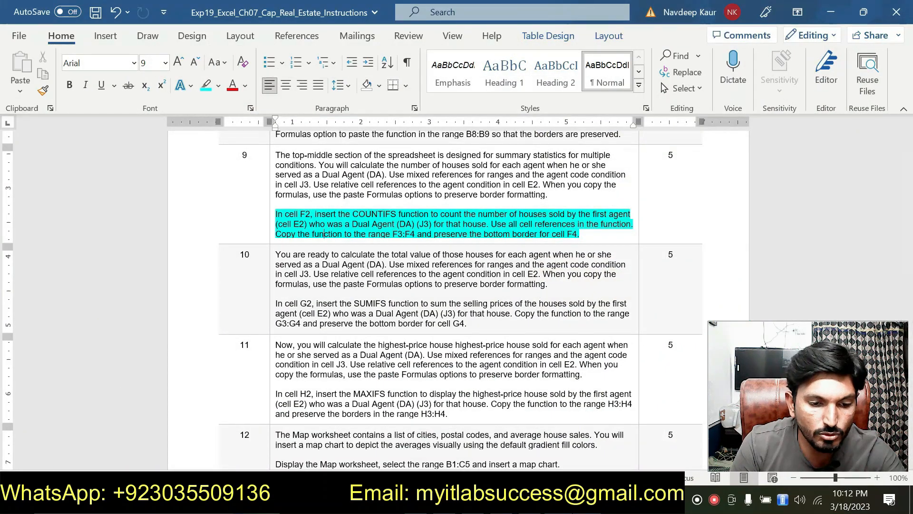
pyautogui.hotkey('alt', 'Tab')
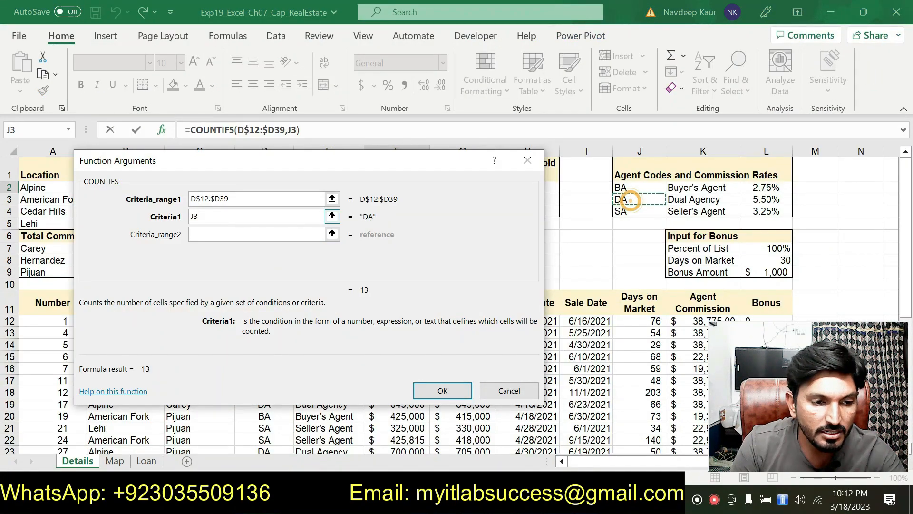
pyautogui.click(194, 217)
pyautogui.write('$')
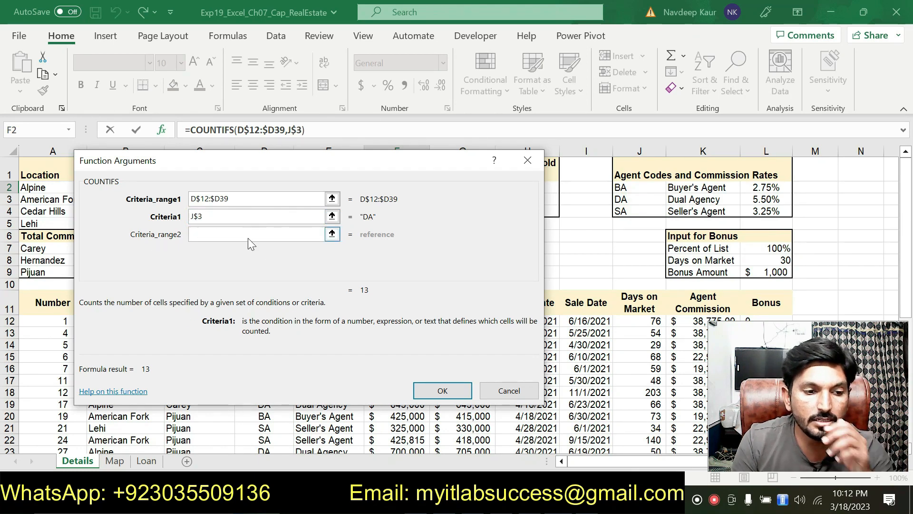
# Step: Set the COUNTIFS second criteria range to the Selling Agent cells as mixed references C$12:C$39
pyautogui.click(248, 236)
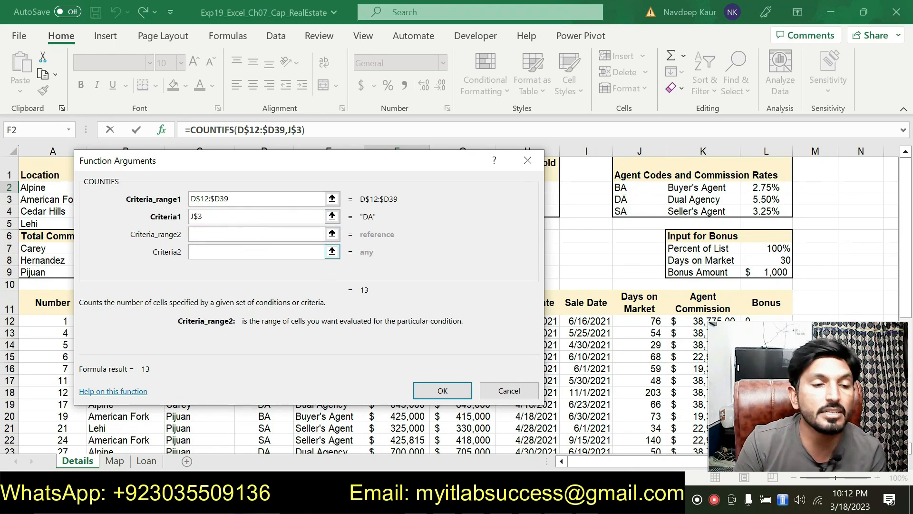
pyautogui.moveTo(304, 168); pyautogui.dragTo(467, 106)
pyautogui.moveTo(203, 317); pyautogui.dragTo(214, 426)
pyautogui.scroll(3, 422, 369)
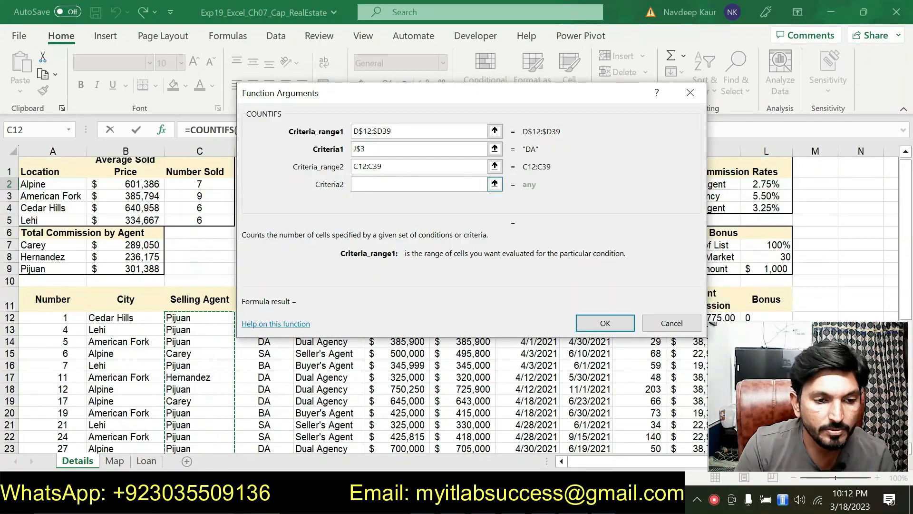
pyautogui.click(359, 168)
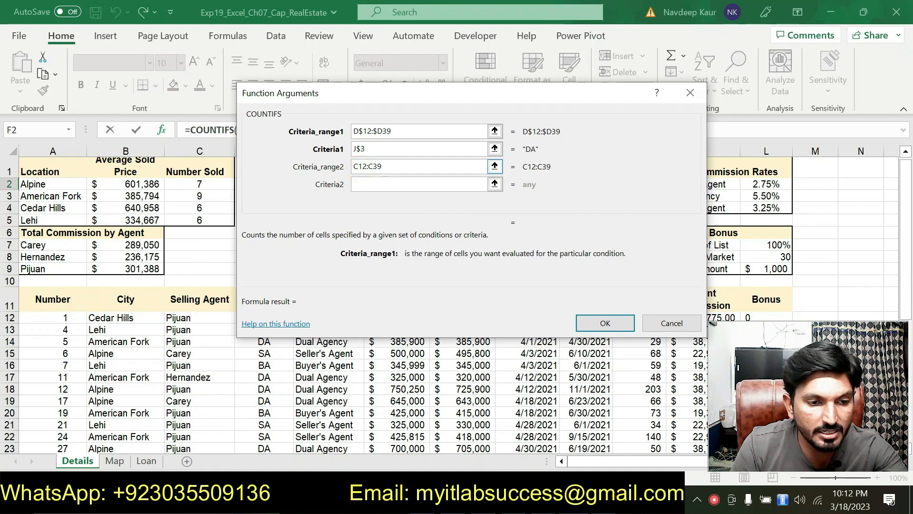
pyautogui.write('$')
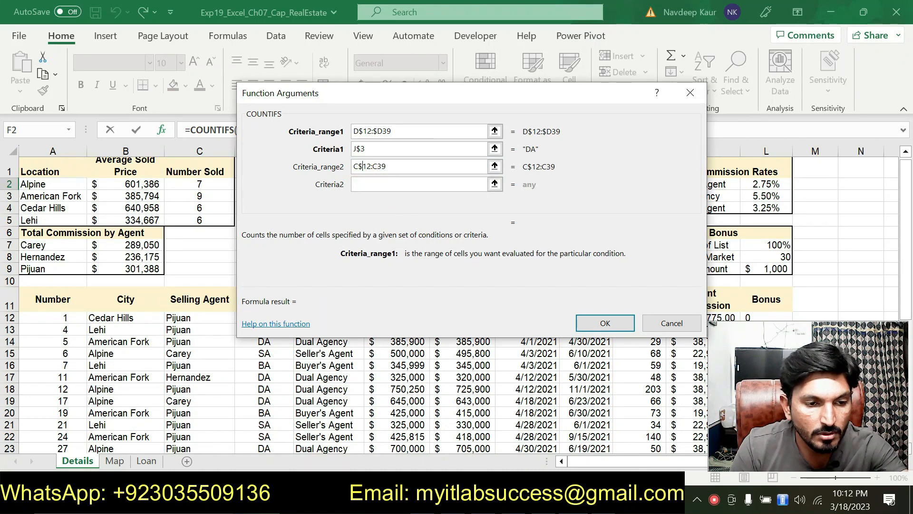
pyautogui.click(378, 166)
pyautogui.write('$')
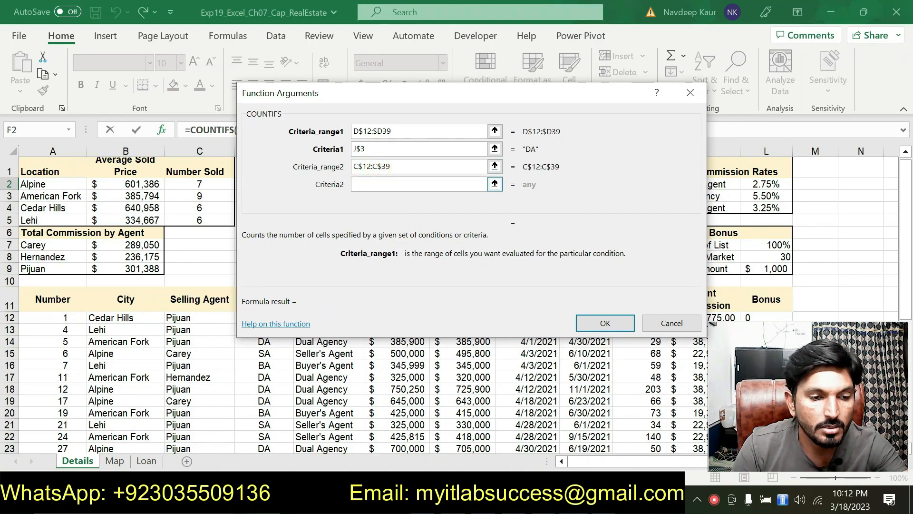
# Step: Recheck step 9 in Word, and in Excel set the second criterion to E2 and complete the COUNTIFS formula in F2
pyautogui.click(410, 190)
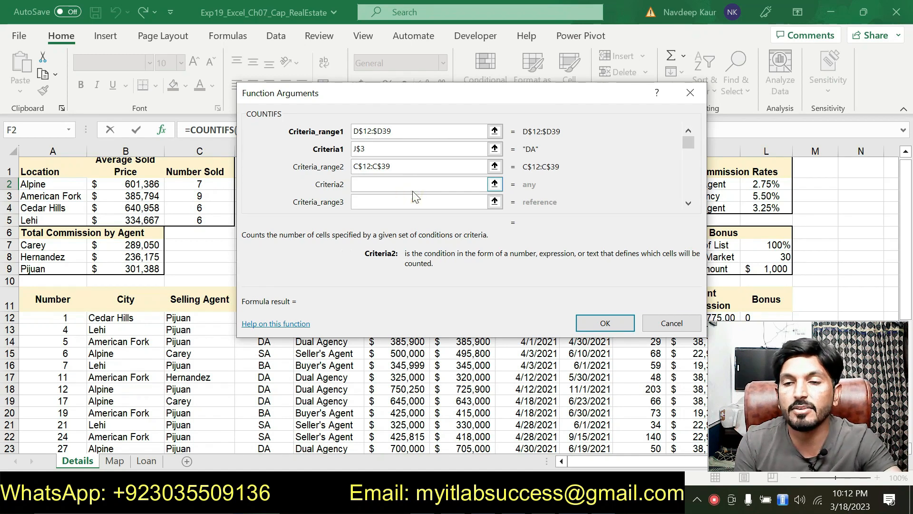
pyautogui.hotkey('alt', 'Tab')
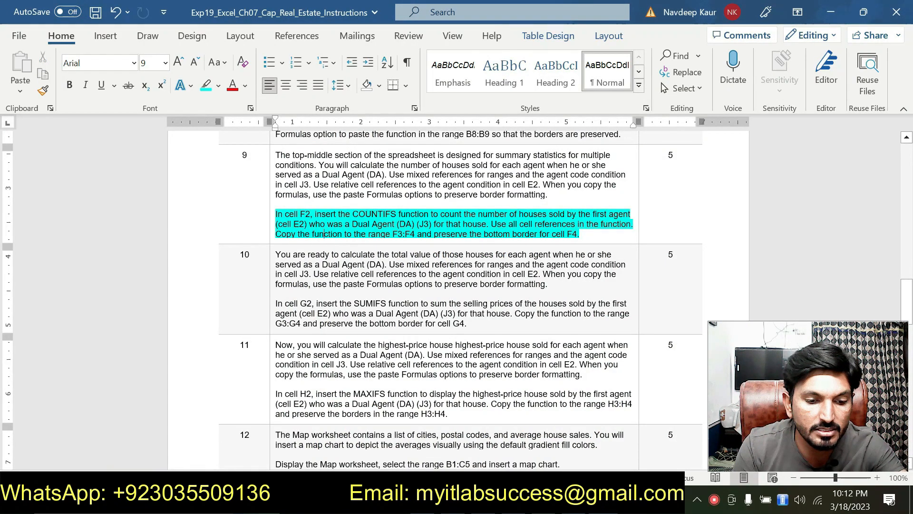
pyautogui.hotkey('alt', 'Tab')
pyautogui.moveTo(377, 98); pyautogui.dragTo(279, 241)
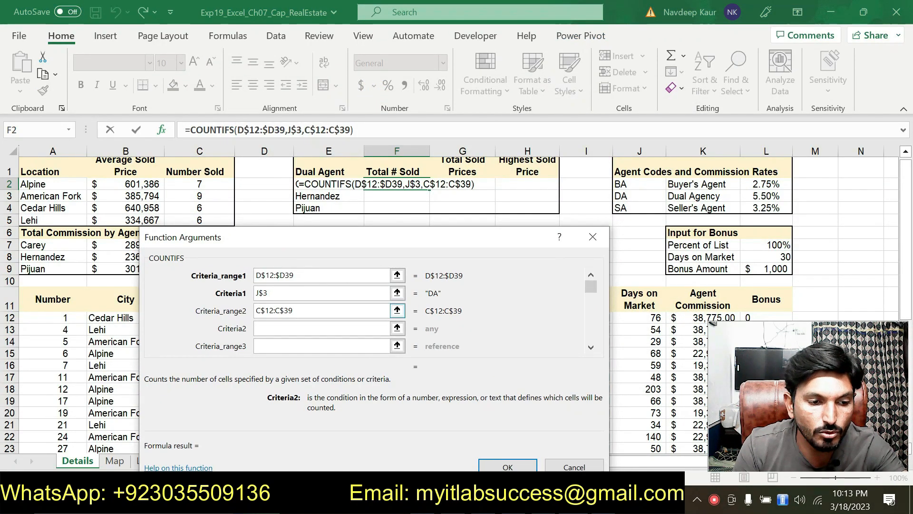
pyautogui.write('E2')
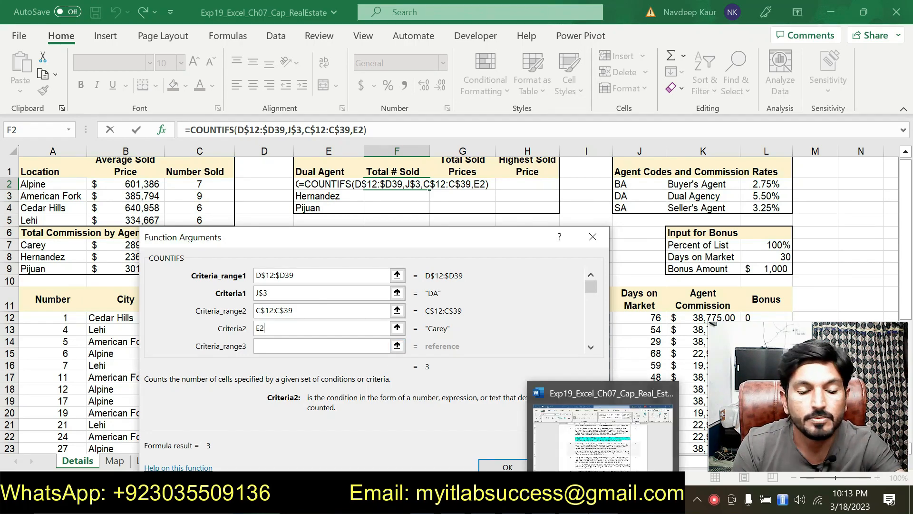
pyautogui.click(604, 500)
pyautogui.click(604, 500)
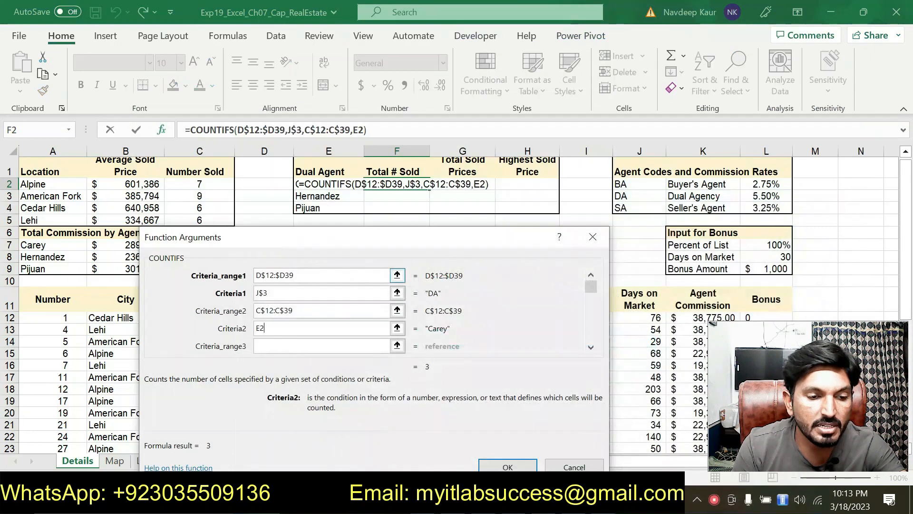
pyautogui.moveTo(376, 247); pyautogui.dragTo(326, 183)
pyautogui.click(457, 404)
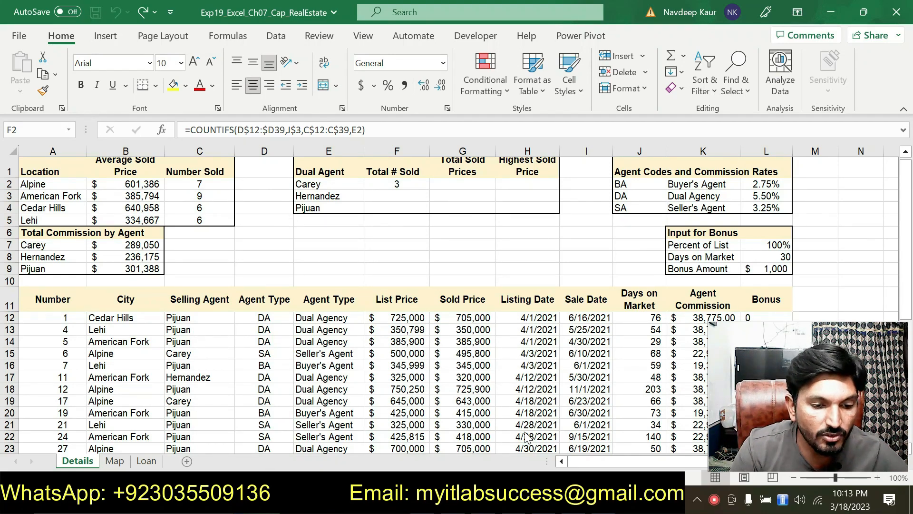
# Step: Copy F2's COUNTIFS into F3:F4 with the Formulas paste option, checking against step 9 in the Word instructions
pyautogui.hotkey('alt', 'Tab')
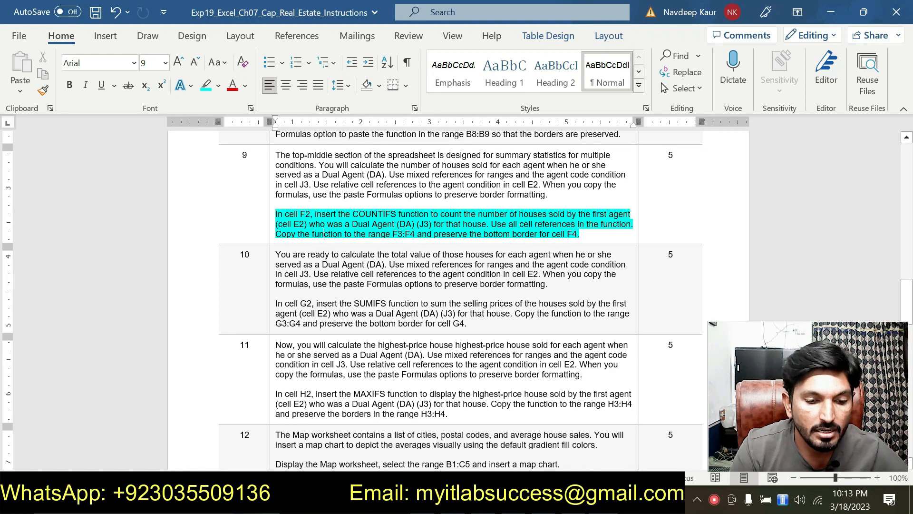
pyautogui.hotkey('alt', 'Tab')
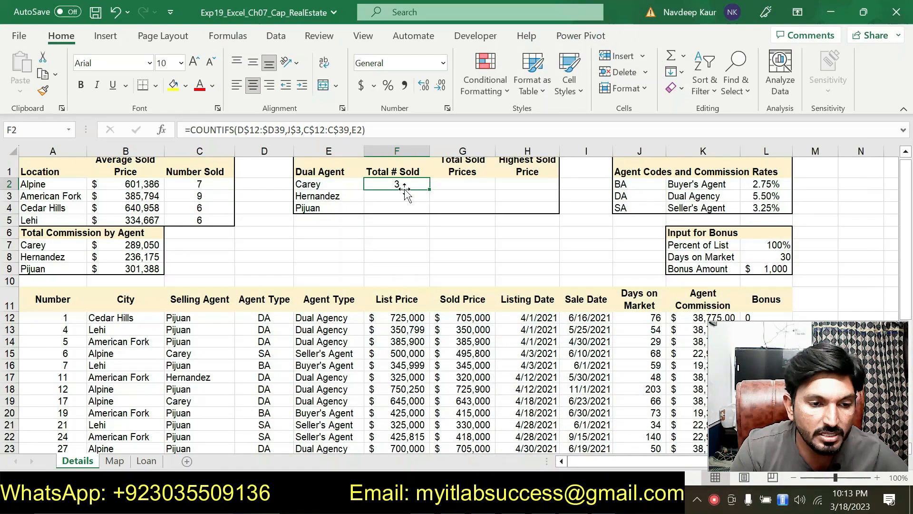
pyautogui.hotkey('ctrl', 'c')
pyautogui.moveTo(396, 196); pyautogui.dragTo(396, 208)
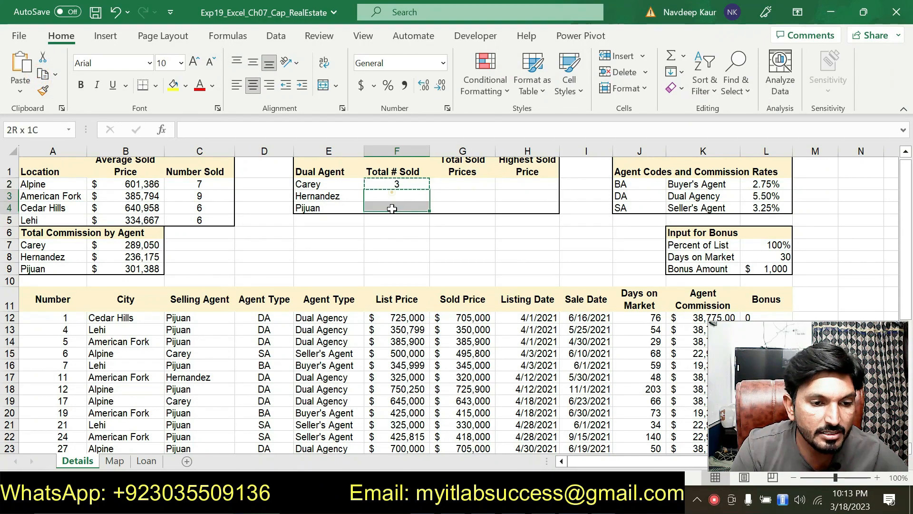
pyautogui.click(14, 97)
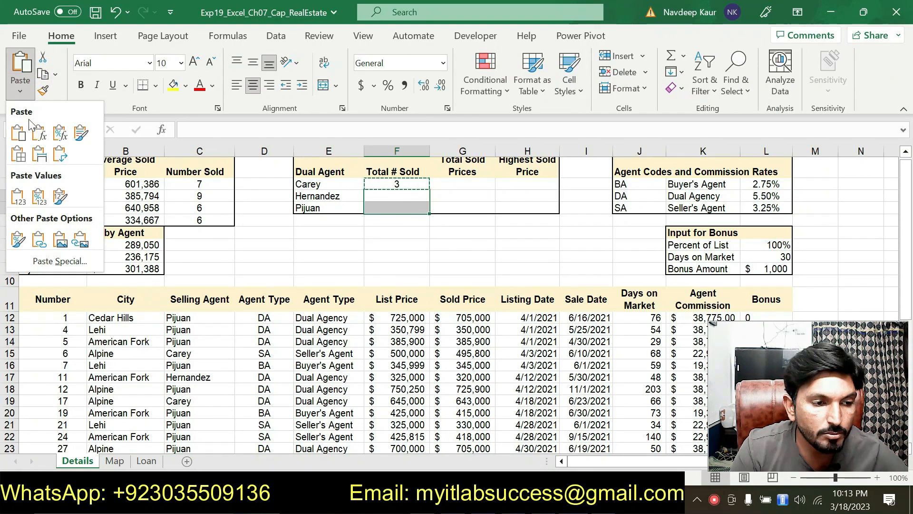
pyautogui.click(39, 133)
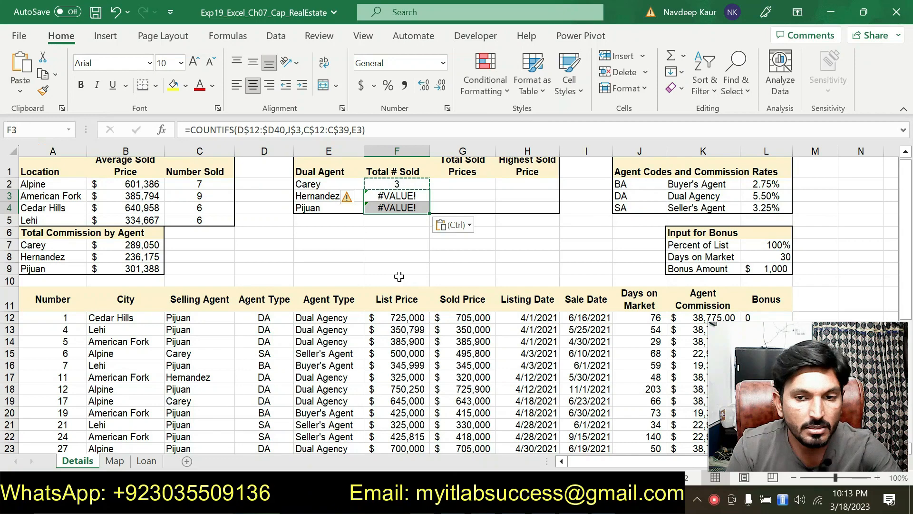
pyautogui.hotkey('alt', 'Tab')
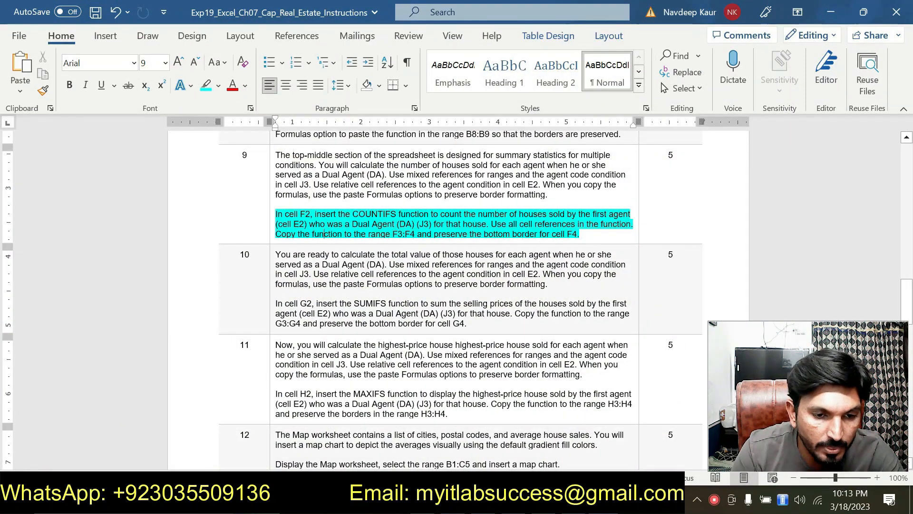
pyautogui.hotkey('alt', 'Tab')
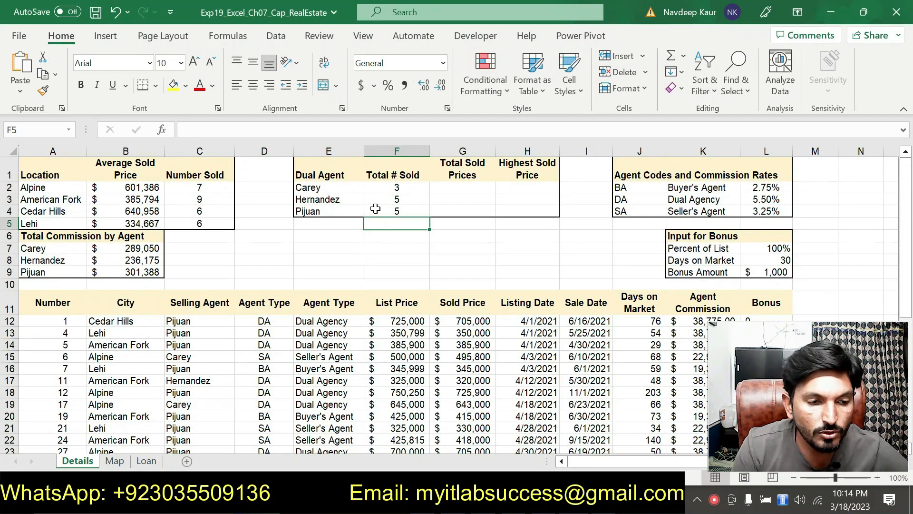
# Step: Switch to the Word instructions and remove the turquoise highlighting from step 9's COUNTIFS paragraph
pyautogui.hotkey('alt', 'Tab')
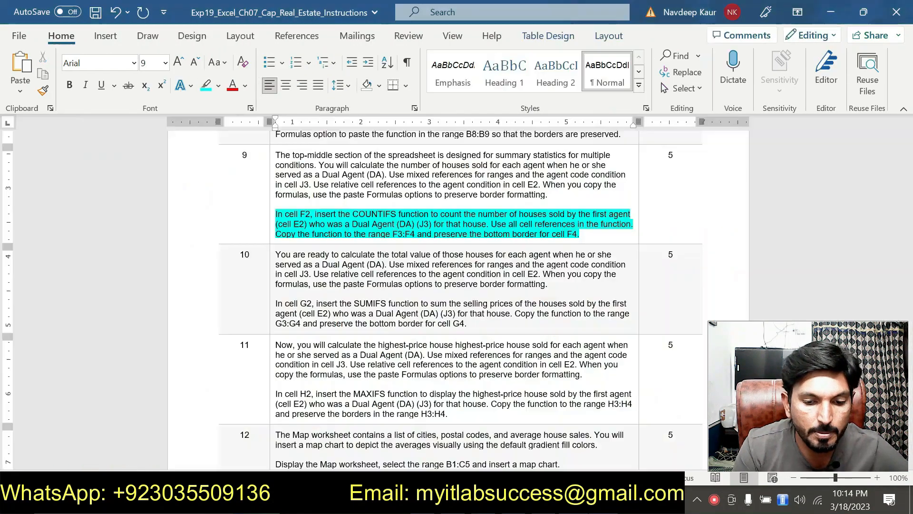
pyautogui.moveTo(598, 237); pyautogui.dragTo(277, 207)
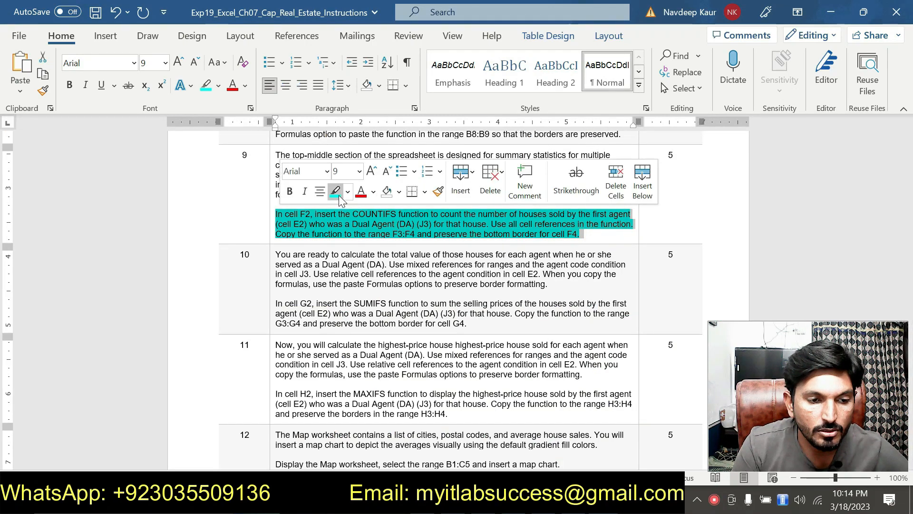
pyautogui.click(339, 194)
# Step: Return to the Excel workbook and examine the COUNTIFS formulas in cells F2 to F4
pyautogui.hotkey('alt', 'Tab')
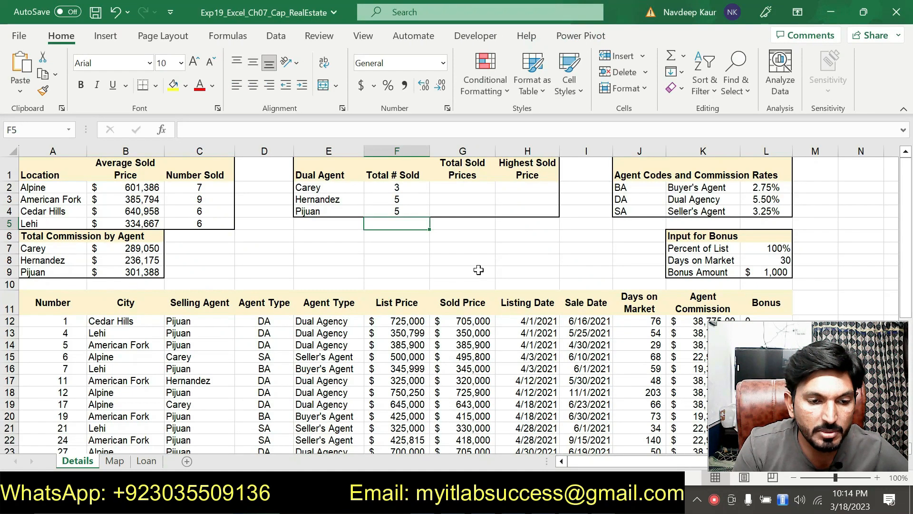
pyautogui.click(399, 211)
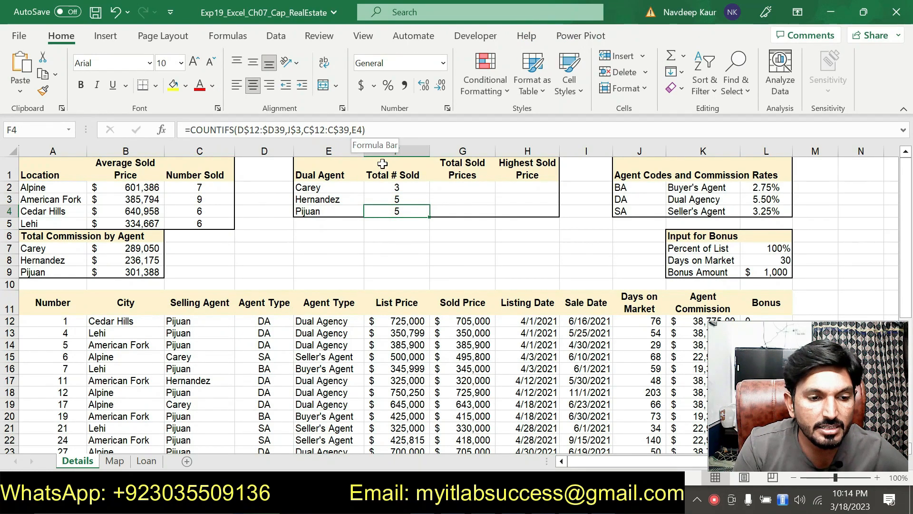
pyautogui.click(399, 187)
pyautogui.click(392, 200)
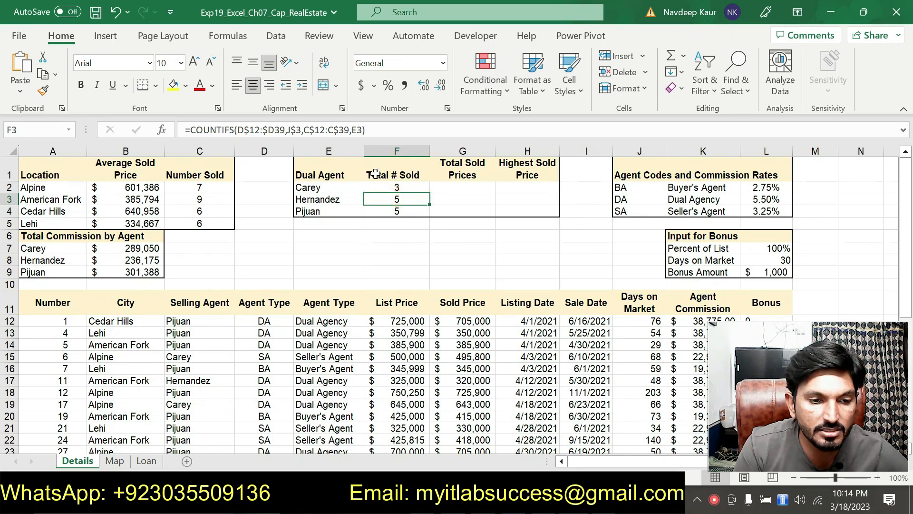
pyautogui.click(394, 211)
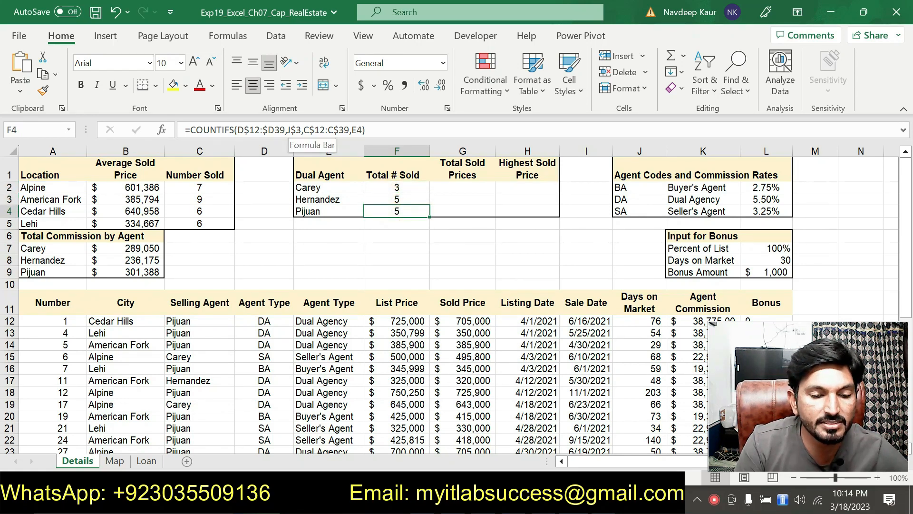
# Step: In the Word instructions, highlight step 10's SUMIFS paragraph in turquoise
pyautogui.hotkey('alt', 'Tab')
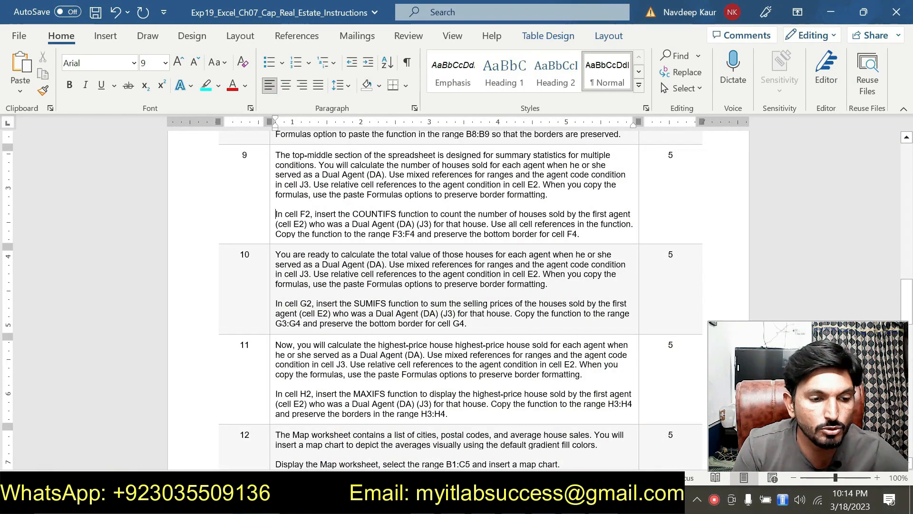
pyautogui.scroll(-2, 479, 289)
pyautogui.moveTo(479, 289); pyautogui.dragTo(275, 270)
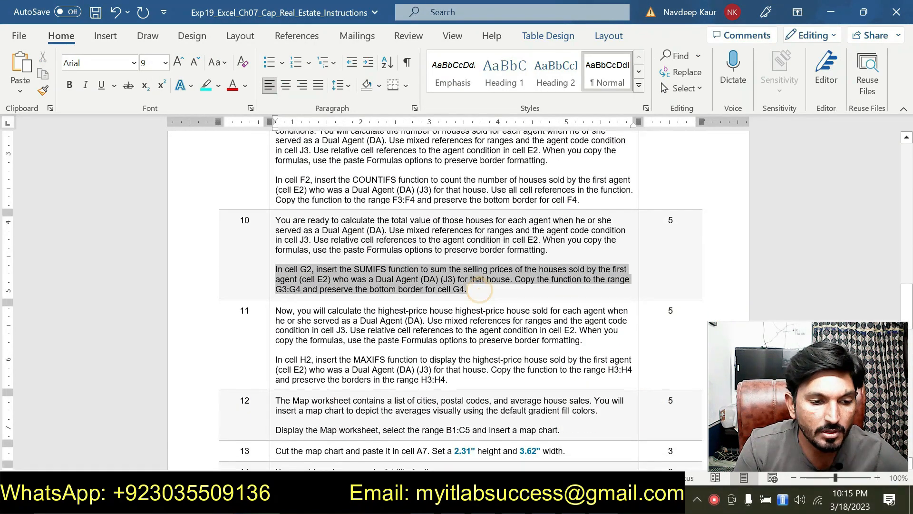
pyautogui.click(333, 248)
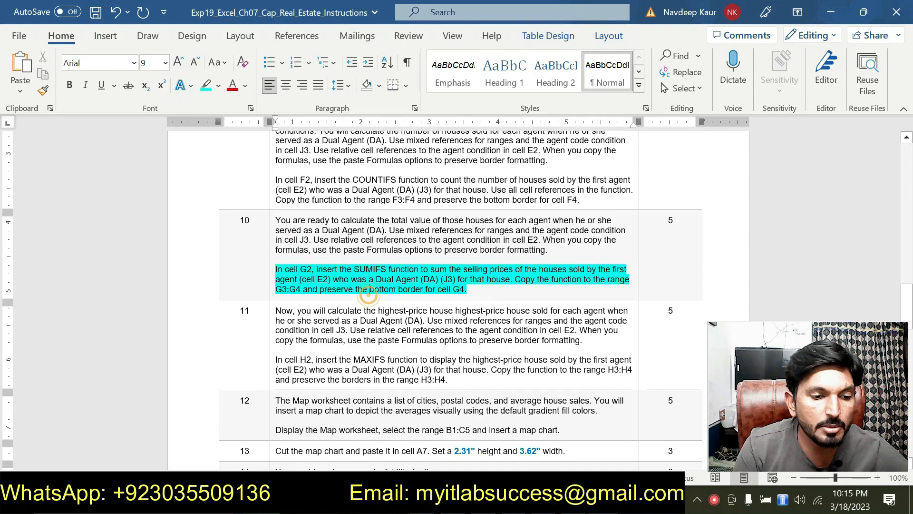
pyautogui.scroll(-3, 370, 289)
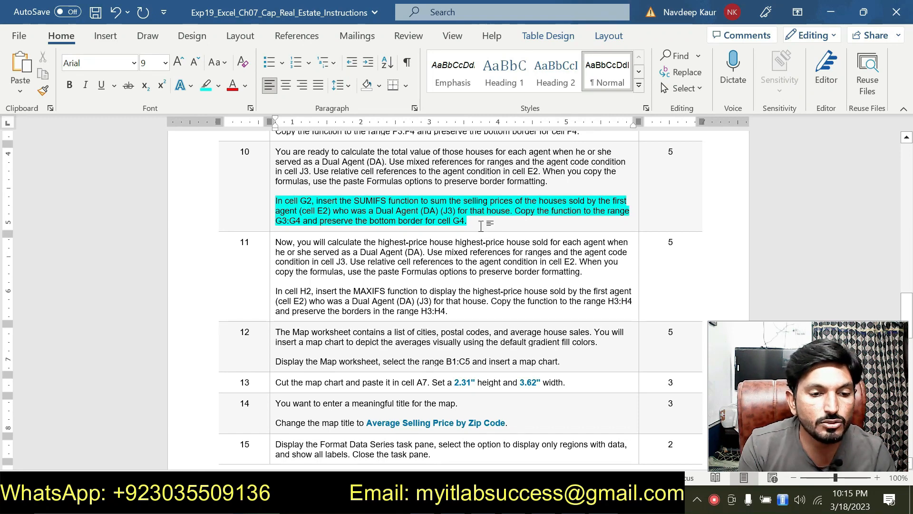
# Step: In Excel, start a SUMIFS function in G2 and open its Function Arguments dialog, keeping the Sold Price data uncovered
pyautogui.hotkey('alt', 'Tab')
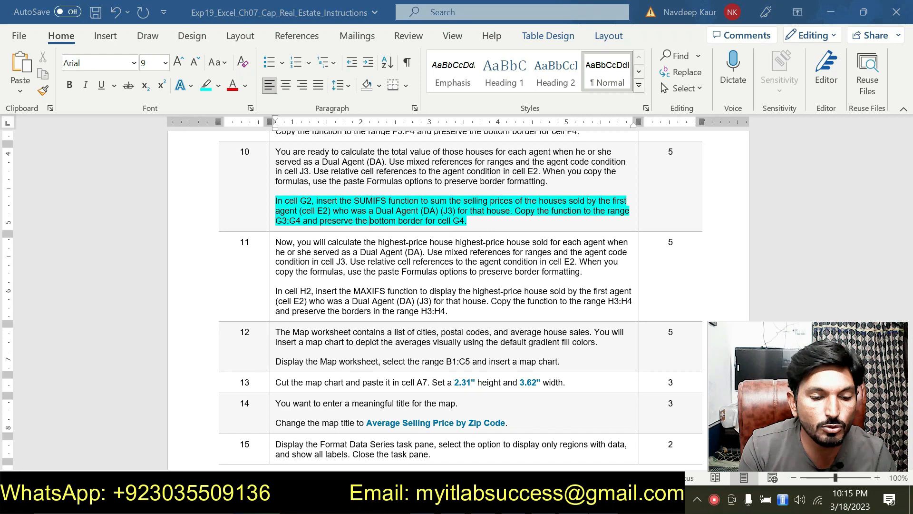
pyautogui.click(462, 189)
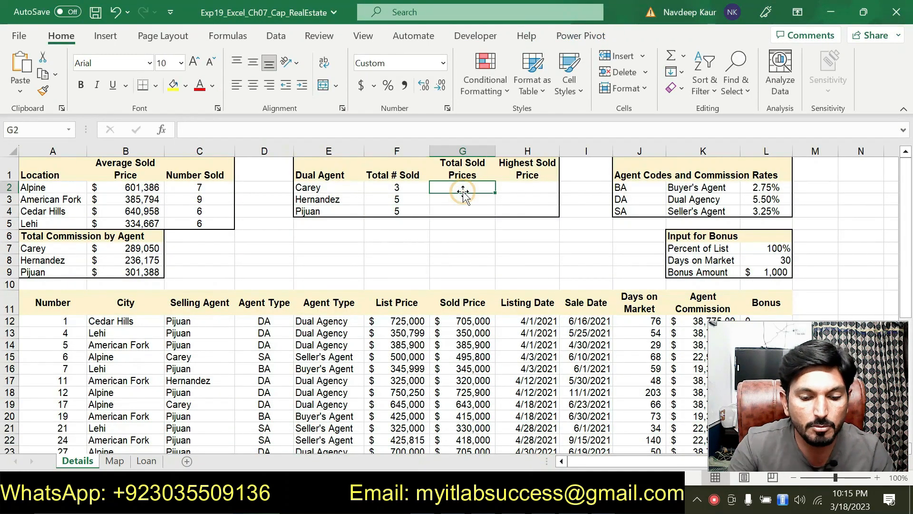
pyautogui.write('=')
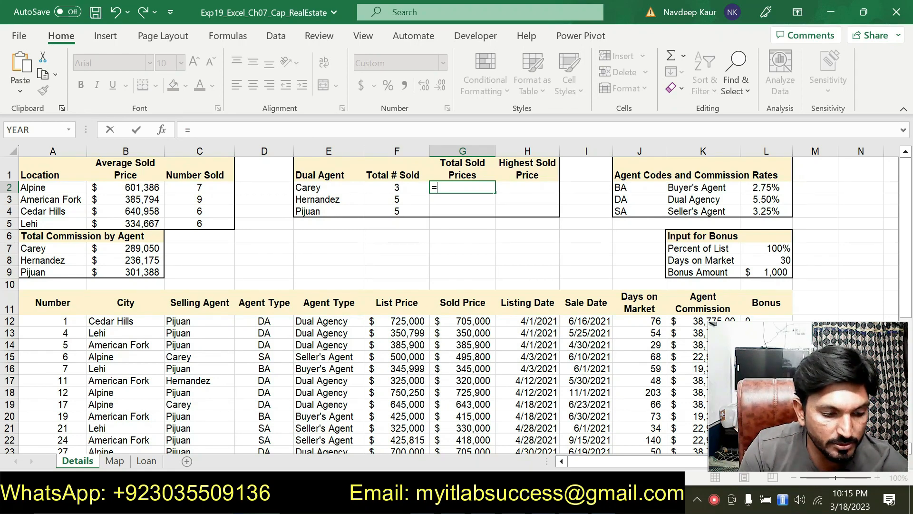
pyautogui.write('SUM')
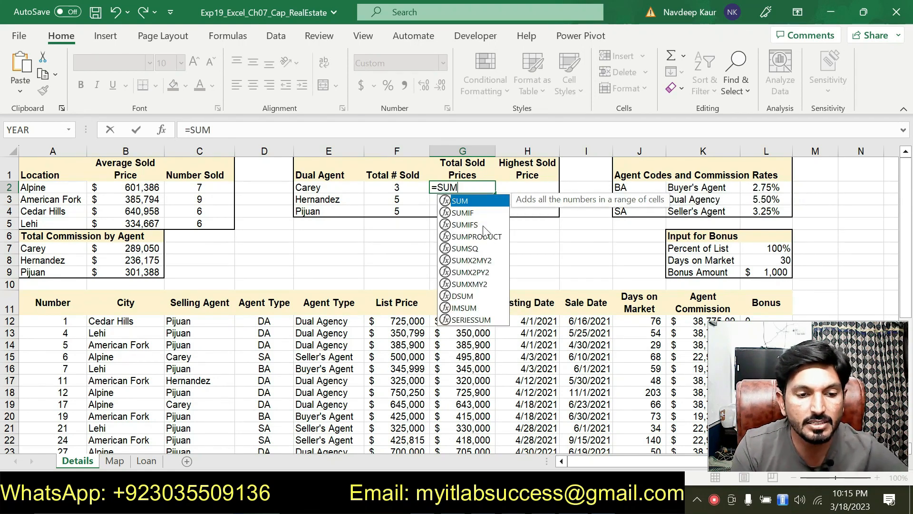
pyautogui.doubleClick(483, 225)
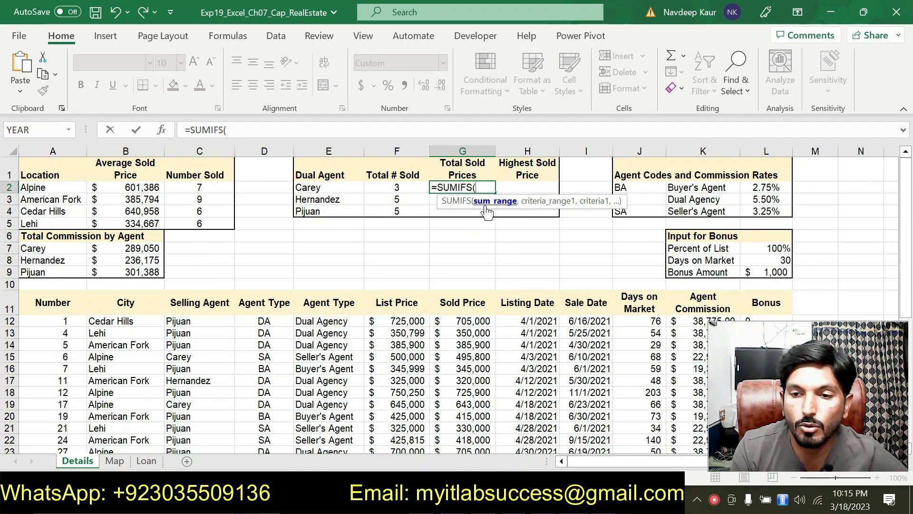
pyautogui.click(160, 135)
pyautogui.moveTo(429, 176); pyautogui.dragTo(535, 78)
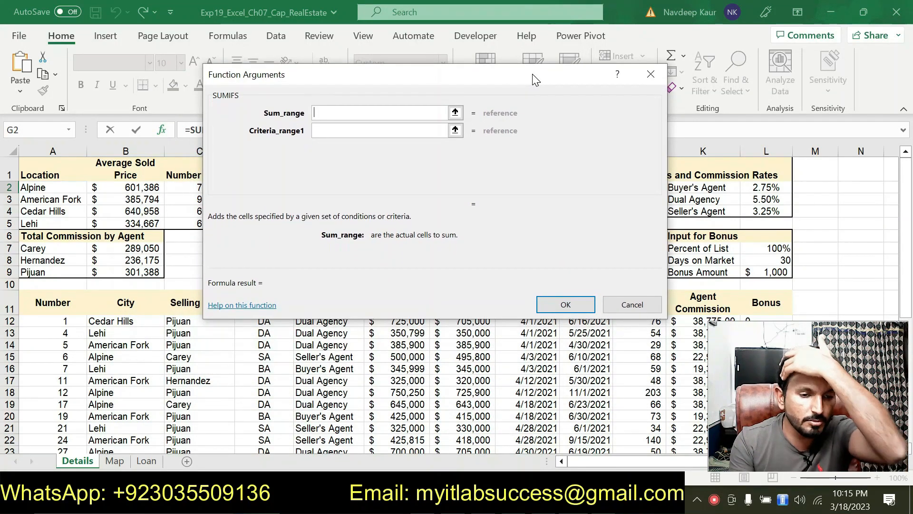
pyautogui.moveTo(469, 81); pyautogui.dragTo(335, 27)
# Step: Set the SUMIFS sum range to the Sold Price cells as mixed references G$12:G$39
pyautogui.moveTo(463, 321); pyautogui.dragTo(472, 424)
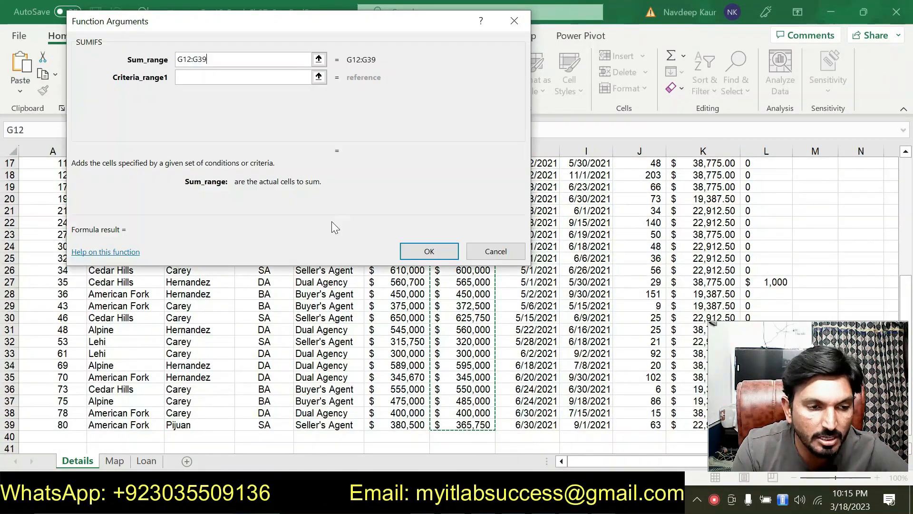
pyautogui.click(185, 59)
pyautogui.write('$')
pyautogui.click(199, 60)
pyautogui.write('$')
# Step: Set the first criteria range to the Selling Agent cells as C$12:C$39 and the first criterion to E2
pyautogui.click(213, 75)
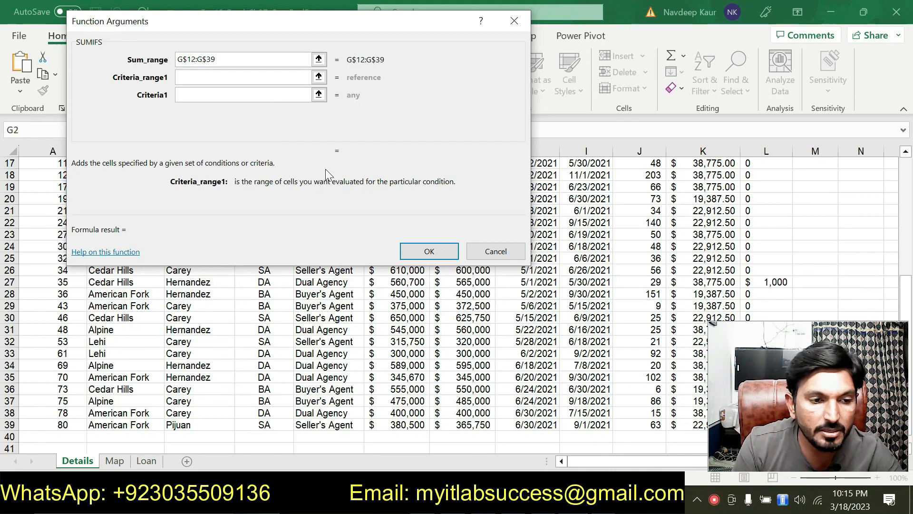
pyautogui.moveTo(284, 30); pyautogui.dragTo(477, 57)
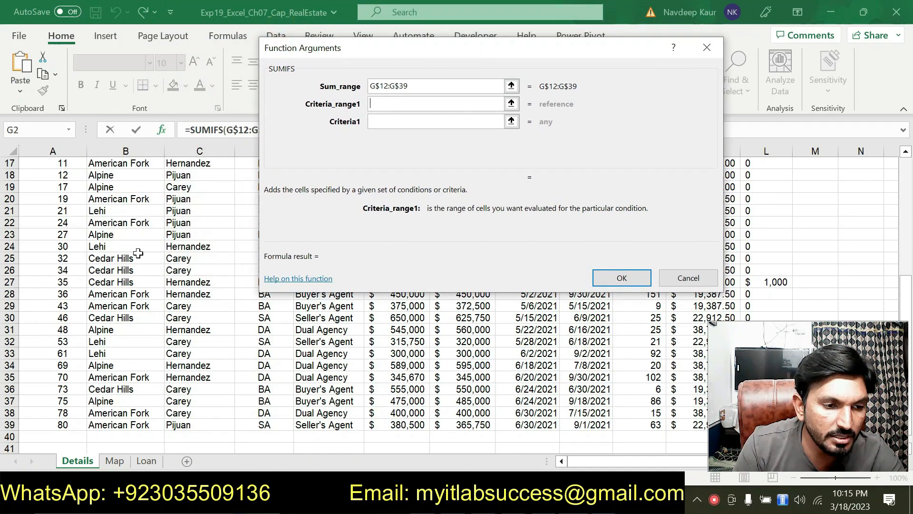
pyautogui.scroll(3, 200, 185)
pyautogui.moveTo(207, 212); pyautogui.dragTo(210, 455)
pyautogui.click(375, 103)
pyautogui.write('$12:C39')
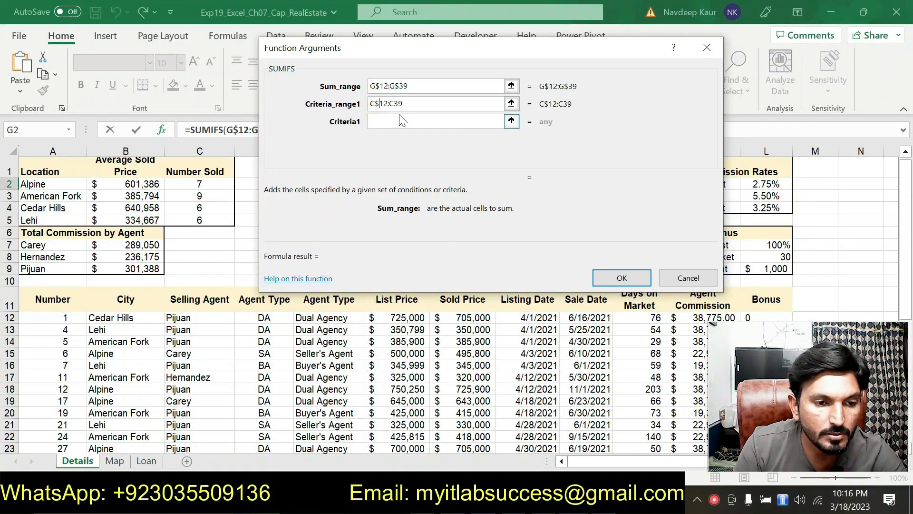
pyautogui.click(395, 105)
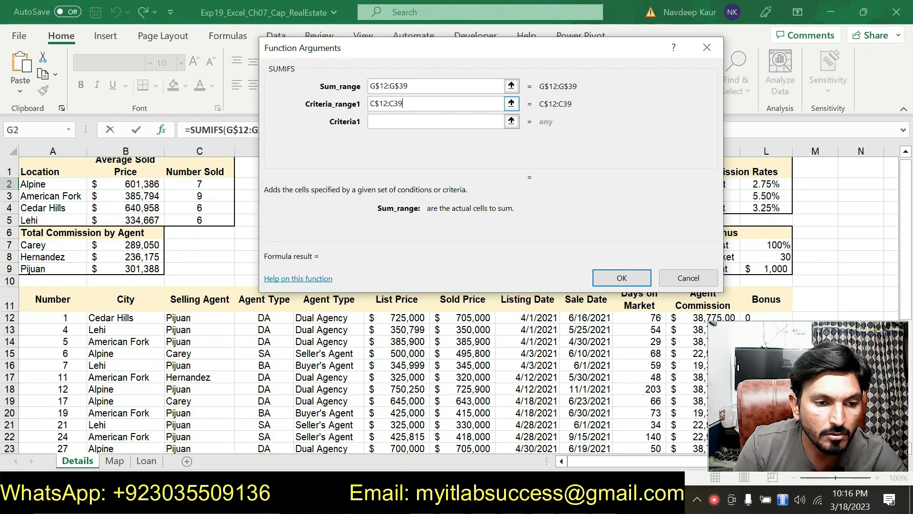
pyautogui.click(398, 103)
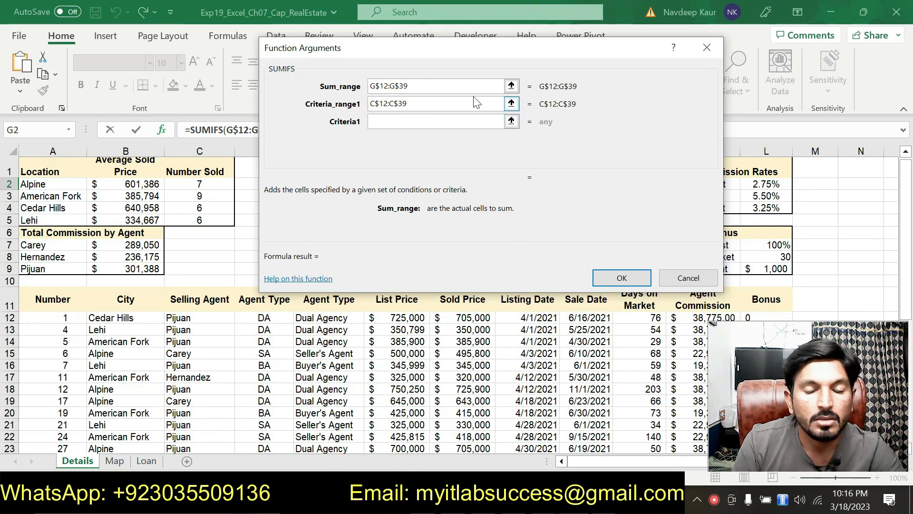
pyautogui.write('$')
pyautogui.click(397, 122)
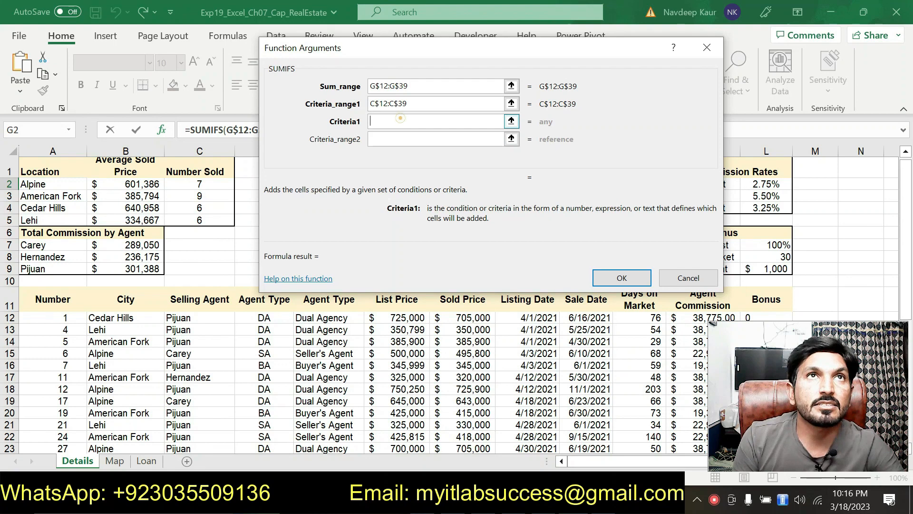
pyautogui.write('E2')
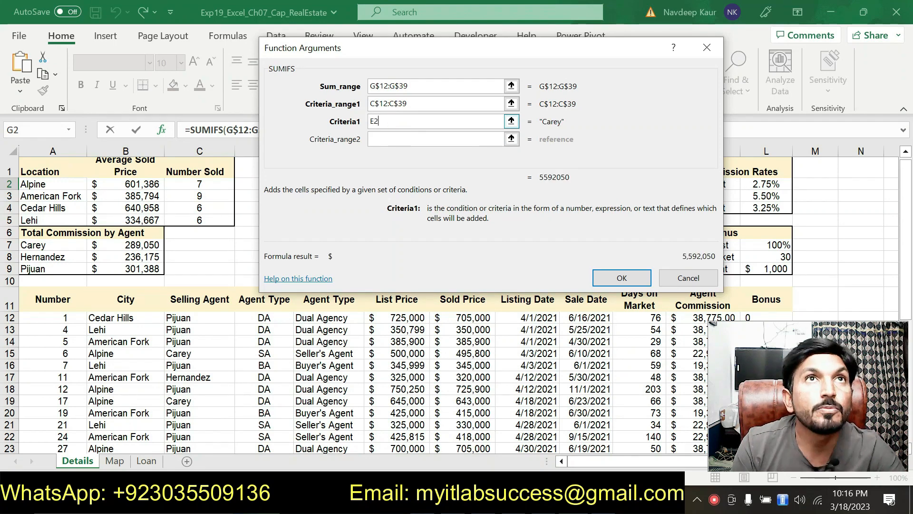
# Step: Set the second SUMIFS criteria range to the Agent Type code cells as mixed references D$12:D$39
pyautogui.click(393, 138)
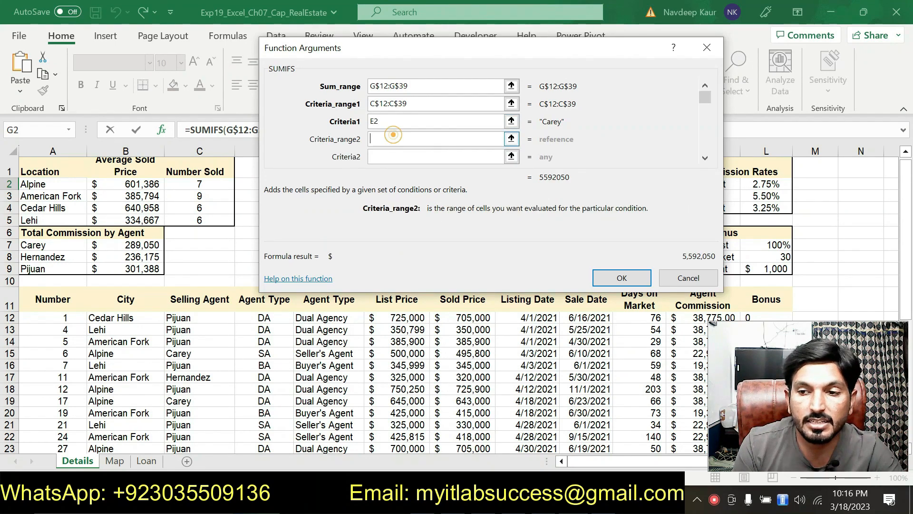
pyautogui.moveTo(468, 76); pyautogui.dragTo(541, 59)
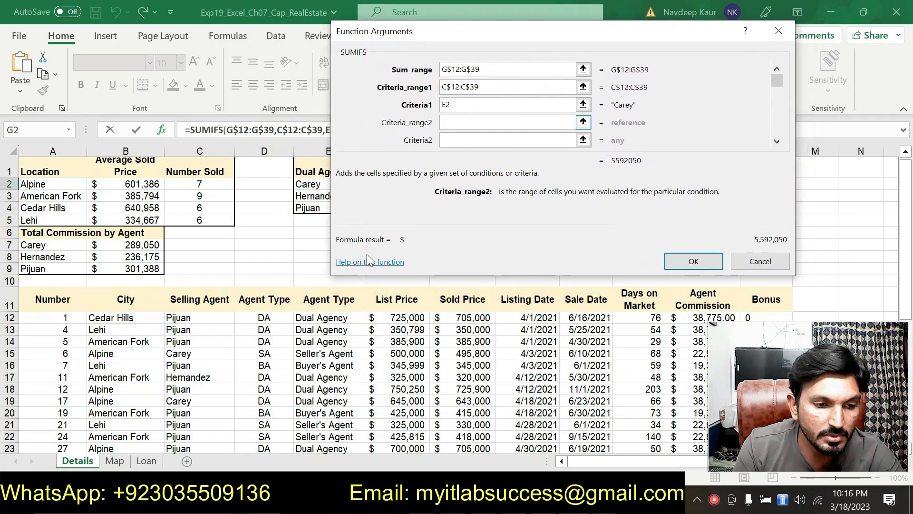
pyautogui.moveTo(264, 317); pyautogui.dragTo(264, 425)
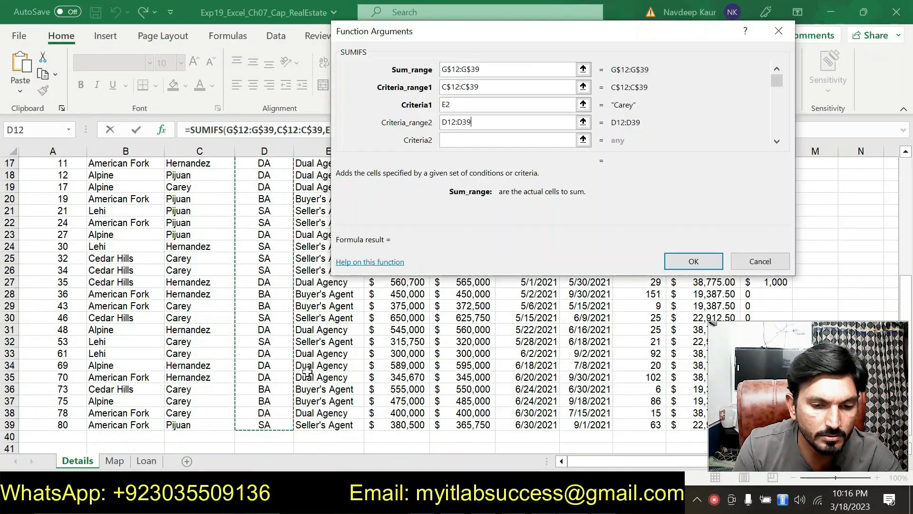
pyautogui.click(447, 122)
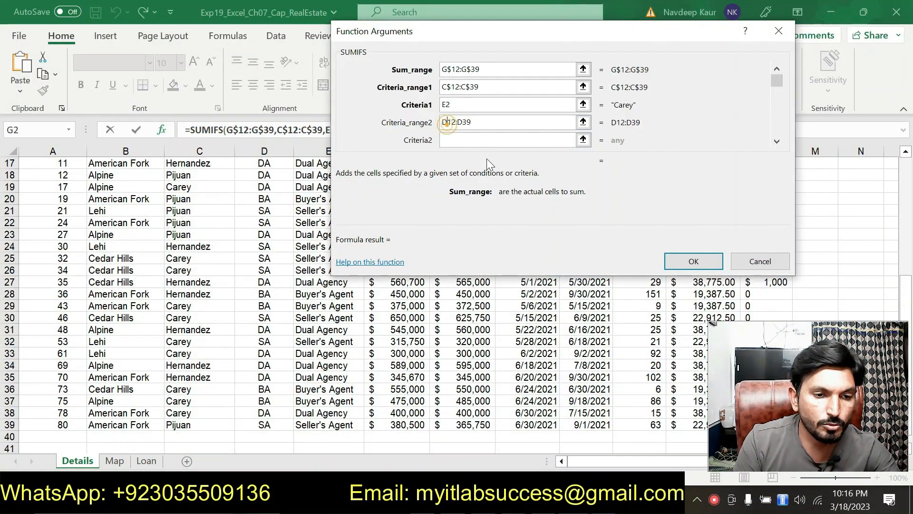
pyautogui.write('$')
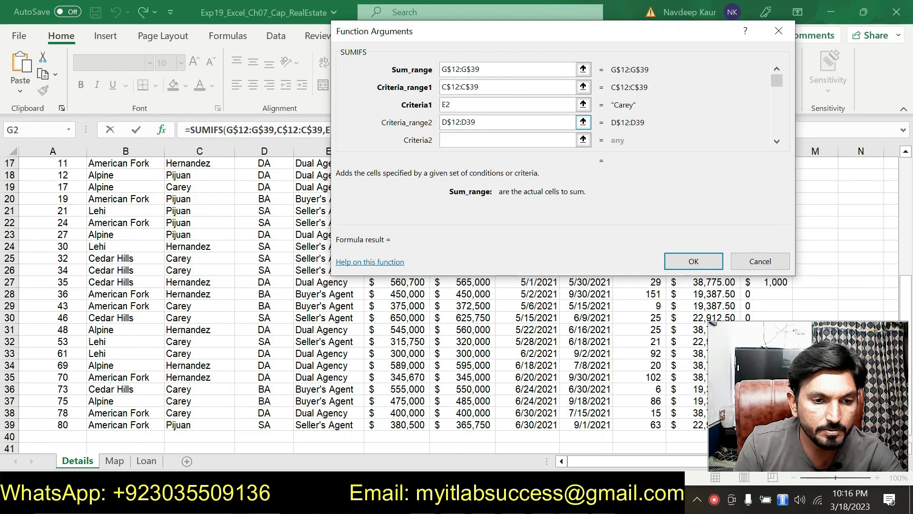
pyautogui.click(463, 122)
pyautogui.write('$')
# Step: Set the second criterion to the DA code cell as J$3, complete the SUMIFS in G2, and return to step 10 in Word
pyautogui.click(476, 141)
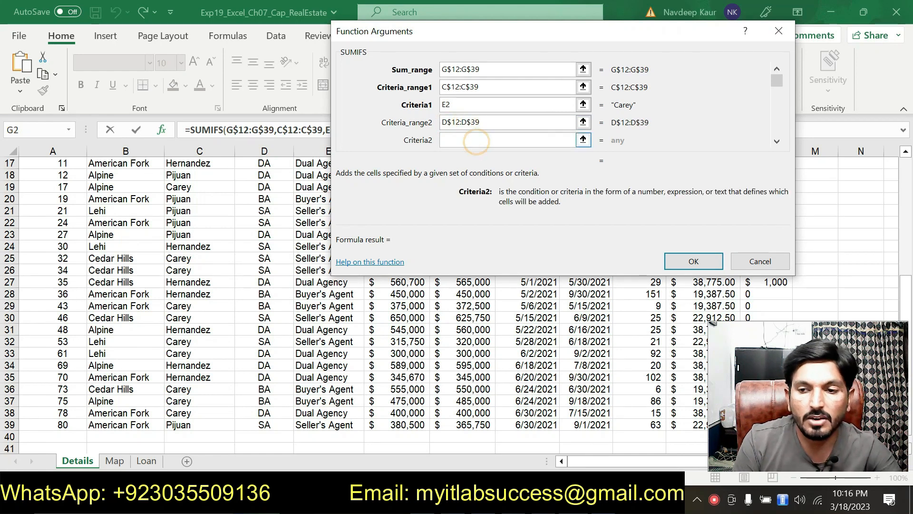
pyautogui.moveTo(470, 30); pyautogui.dragTo(167, 182)
pyautogui.scroll(4, 630, 248)
pyautogui.scroll(1, 600, 196)
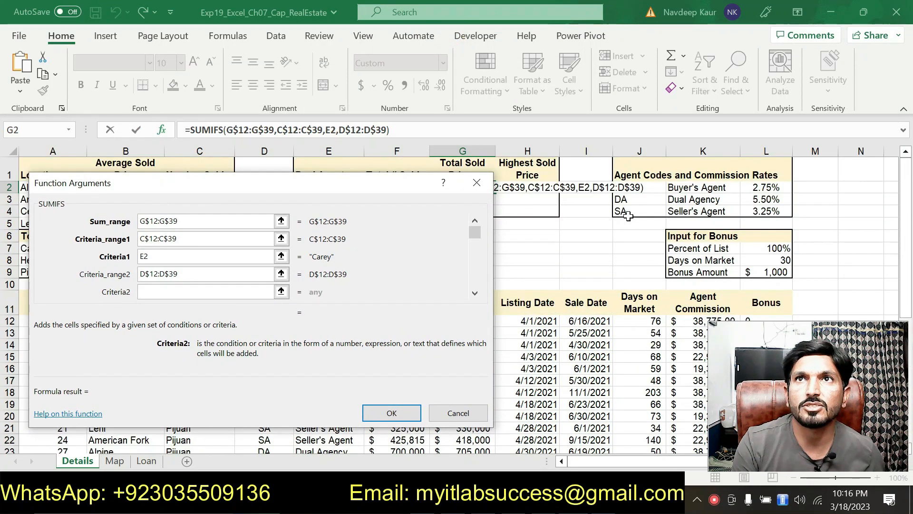
pyautogui.click(630, 198)
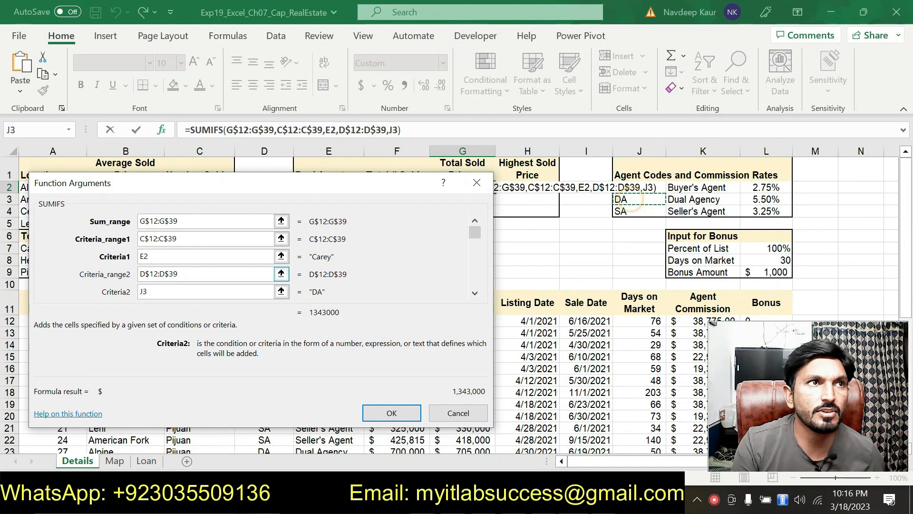
pyautogui.click(144, 291)
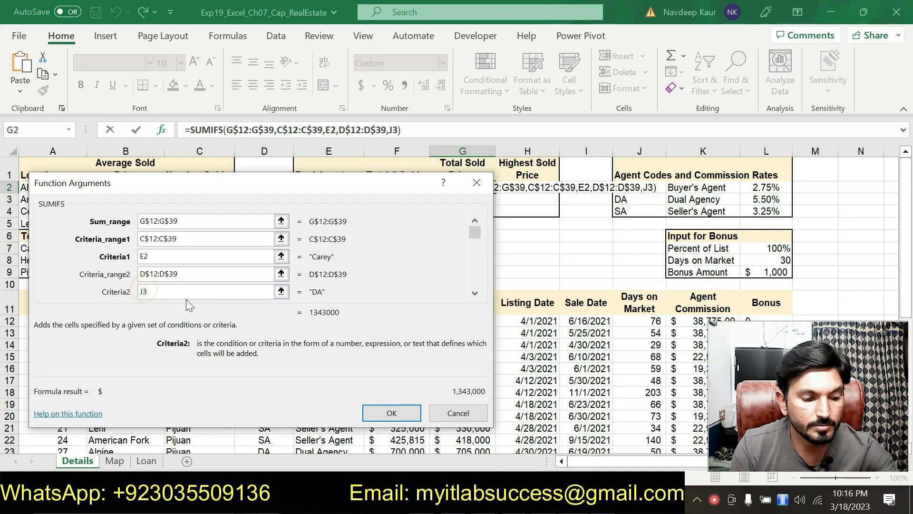
pyautogui.write('$')
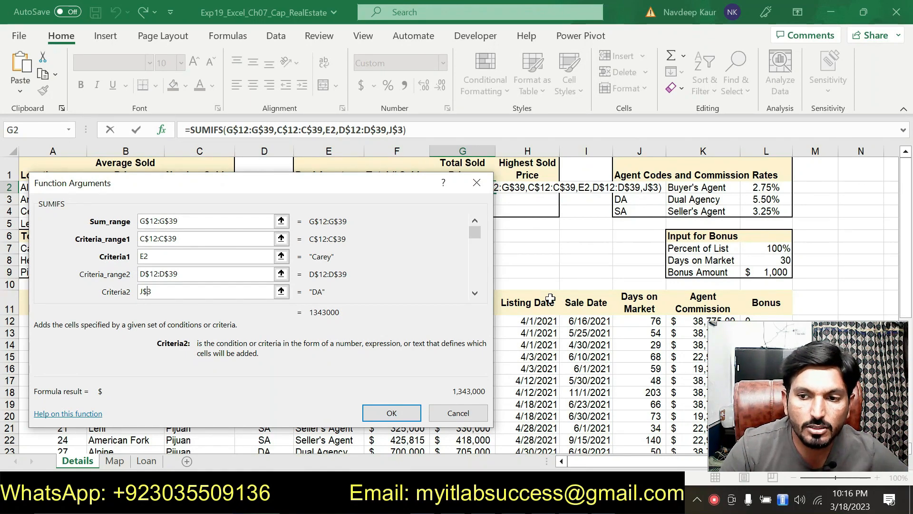
pyautogui.click(394, 412)
pyautogui.hotkey('alt', 'Tab')
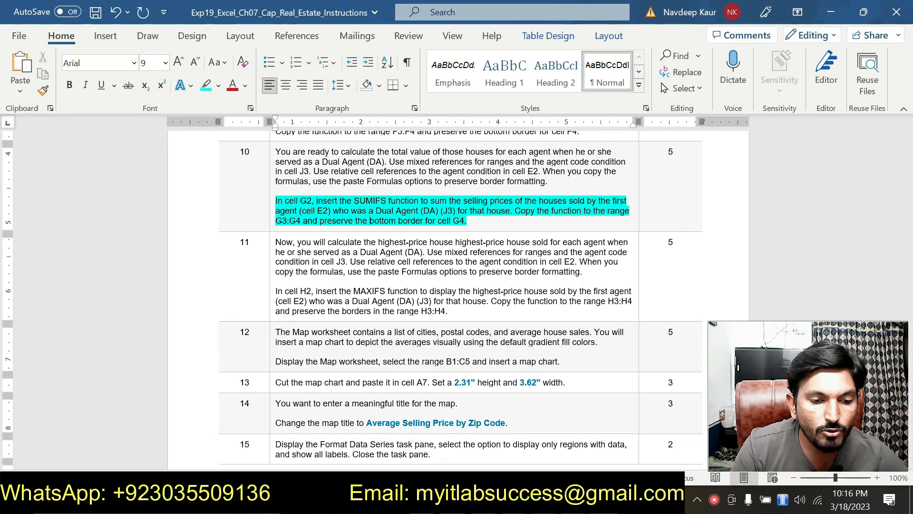
# Step: Copy the SUMIFS formula from G2 to G3:G4 in Excel, and clear the highlight from step 10's instruction in Word
pyautogui.click(603, 503)
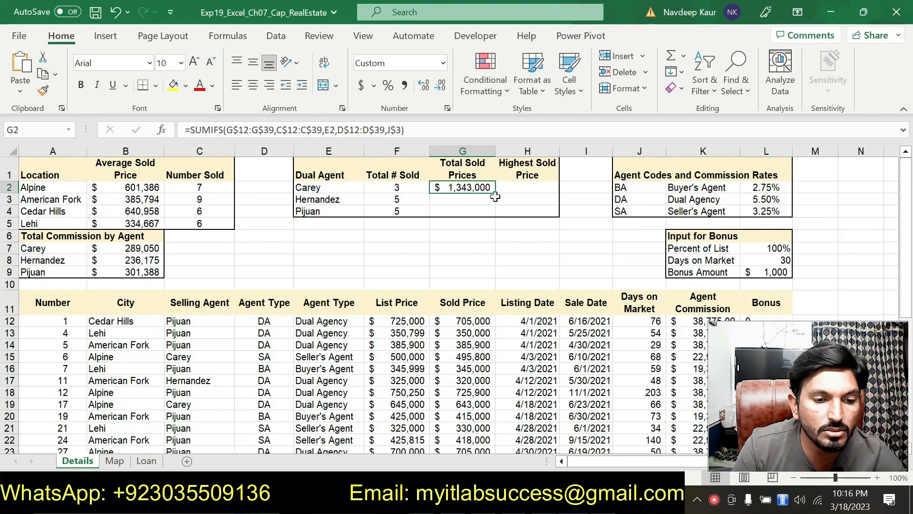
pyautogui.moveTo(495, 195); pyautogui.dragTo(490, 210)
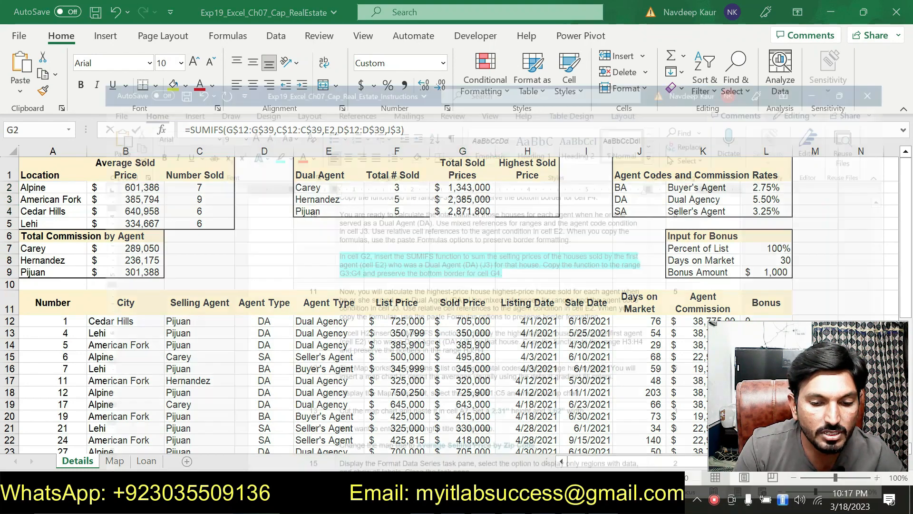
pyautogui.hotkey('alt', 'Tab')
pyautogui.moveTo(482, 226); pyautogui.dragTo(276, 200)
pyautogui.click(335, 176)
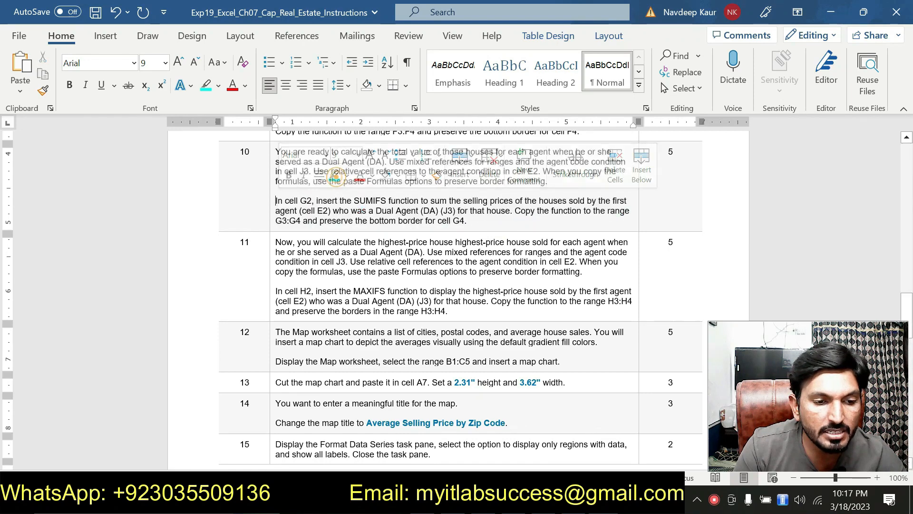
# Step: Highlight step 11's MAXIFS instruction for cell H2 in turquoise
pyautogui.scroll(-3, 457, 285)
pyautogui.moveTo(275, 223)
pyautogui.mouseDown()
pyautogui.moveTo(423, 261)
pyautogui.moveTo(451, 247)
pyautogui.moveTo(287, 222)
pyautogui.mouseUp()
pyautogui.click(448, 243)
pyautogui.moveTo(448, 243); pyautogui.dragTo(275, 223)
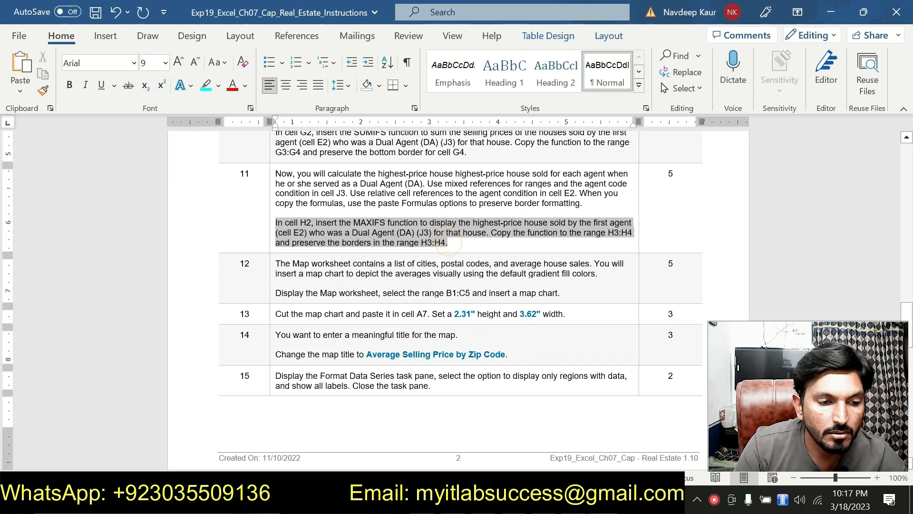
pyautogui.click(335, 196)
pyautogui.click(470, 245)
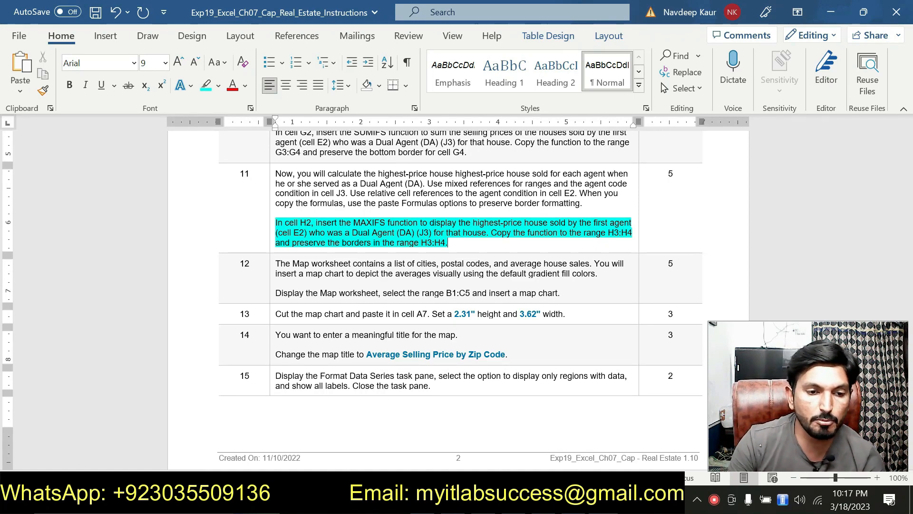
# Step: Switch to Excel and start a MAXIFS function in cell H2 with its Function Arguments dialog open
pyautogui.hotkey('alt', 'Tab')
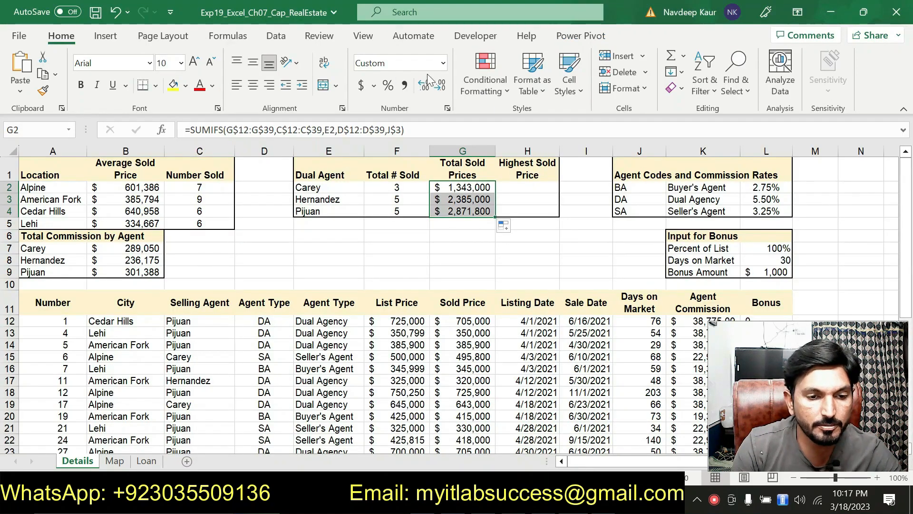
pyautogui.click(527, 187)
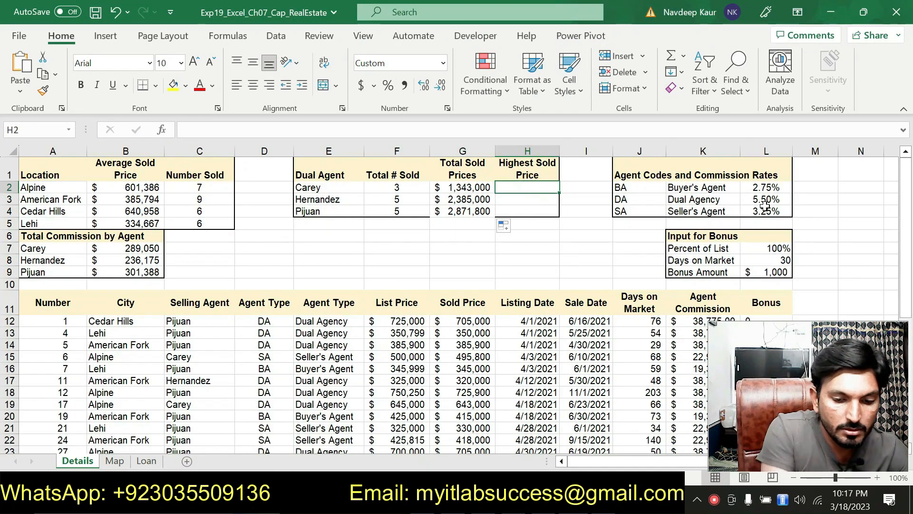
pyautogui.write('=MAX')
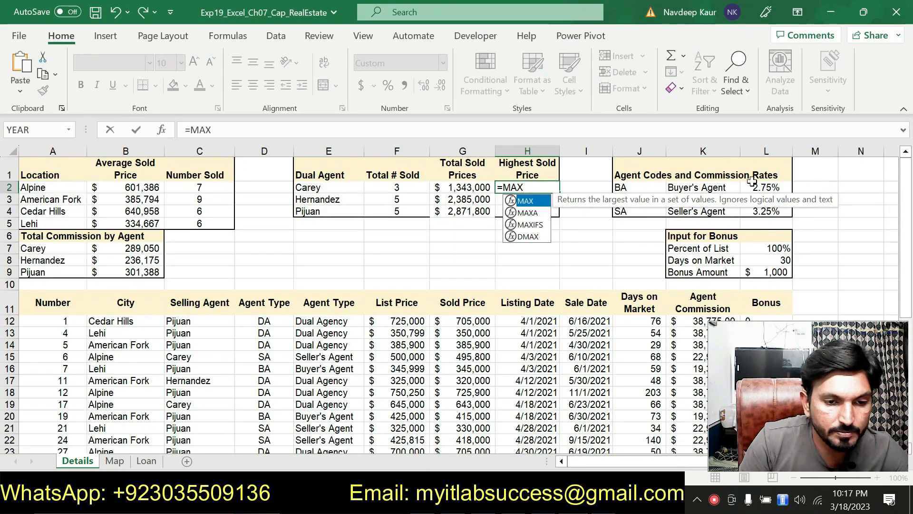
pyautogui.doubleClick(530, 224)
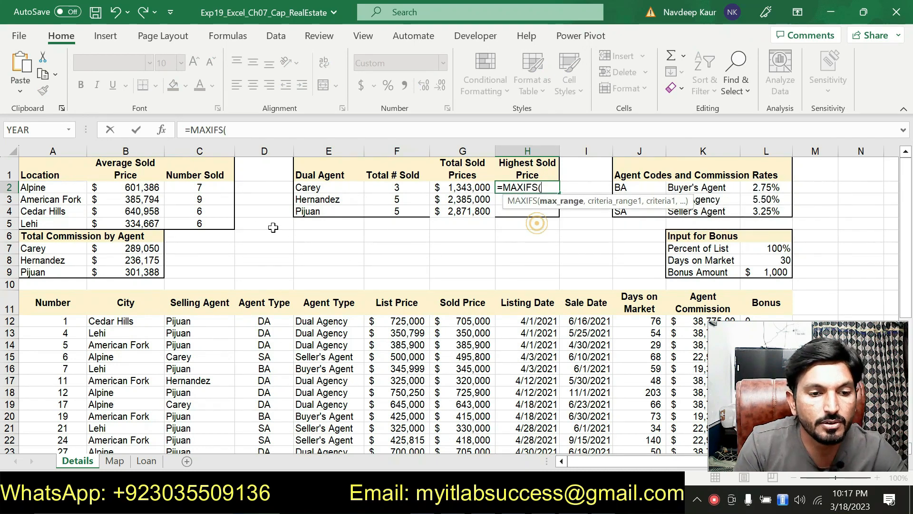
pyautogui.click(161, 130)
pyautogui.moveTo(318, 197); pyautogui.dragTo(313, 45)
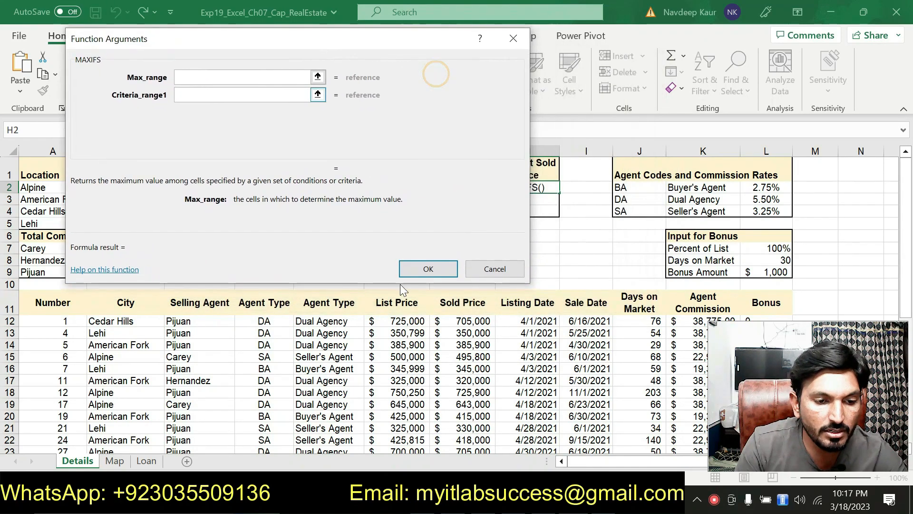
# Step: Set the MAXIFS max range to the Sold Price cells as mixed references G$12:G$39
pyautogui.click(471, 322)
pyautogui.moveTo(471, 322); pyautogui.dragTo(464, 428)
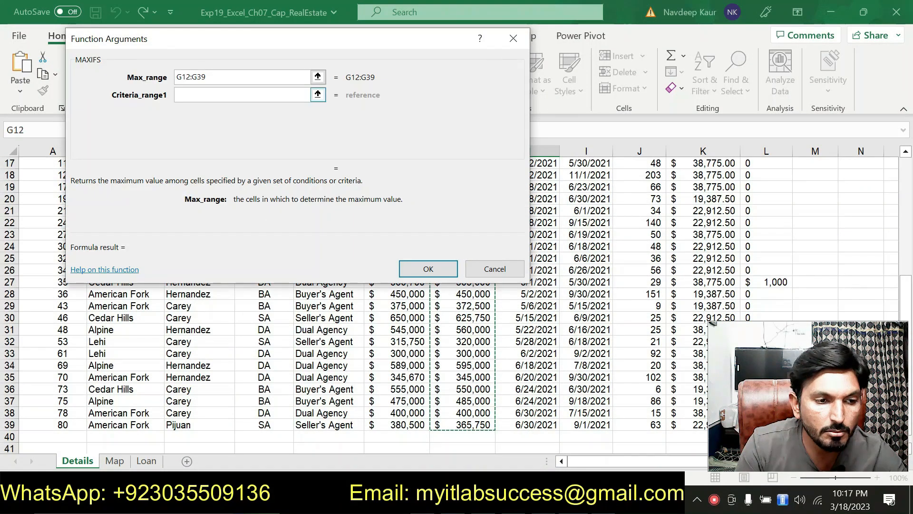
pyautogui.click(182, 77)
pyautogui.write('$')
pyautogui.click(204, 77)
pyautogui.write('$')
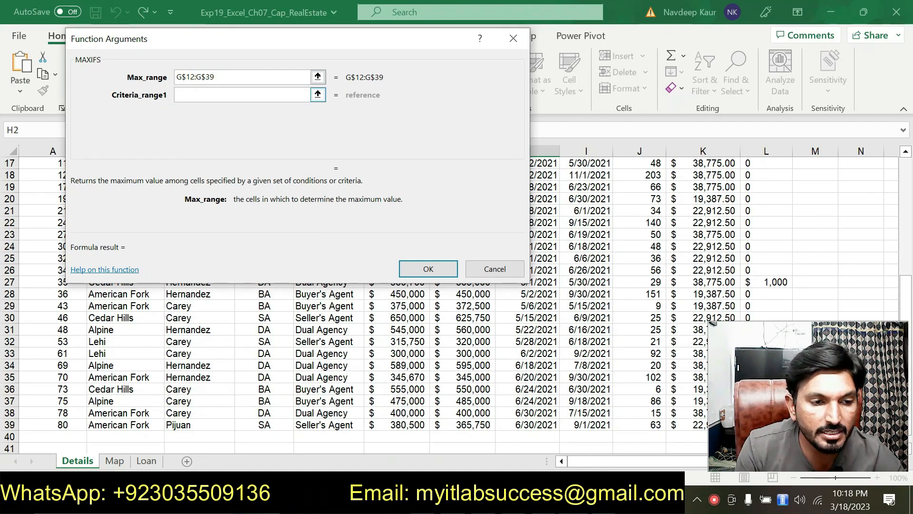
# Step: Set the first MAXIFS criteria range to the Selling Agent cells as C$12:C$39 and the first criterion to E2
pyautogui.click(236, 95)
pyautogui.moveTo(256, 44); pyautogui.dragTo(443, 21)
pyautogui.scroll(4, 164, 233)
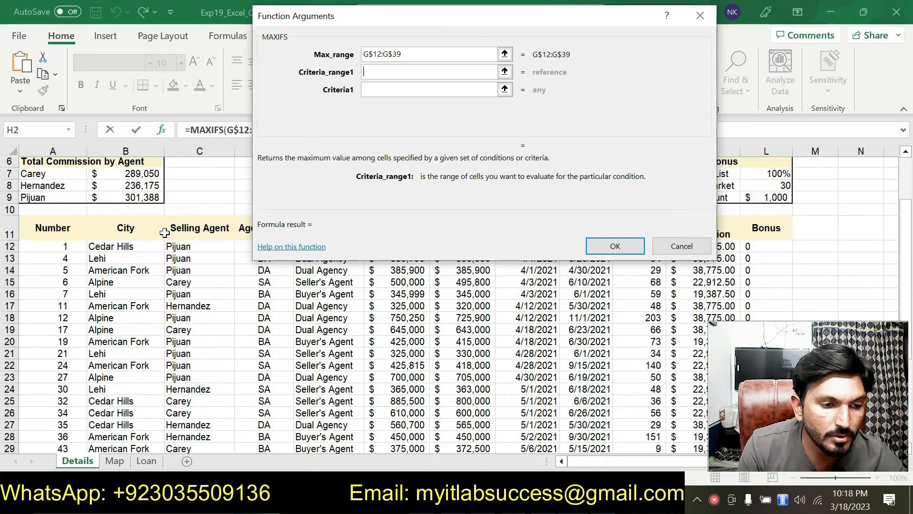
pyautogui.moveTo(186, 250); pyautogui.dragTo(210, 433)
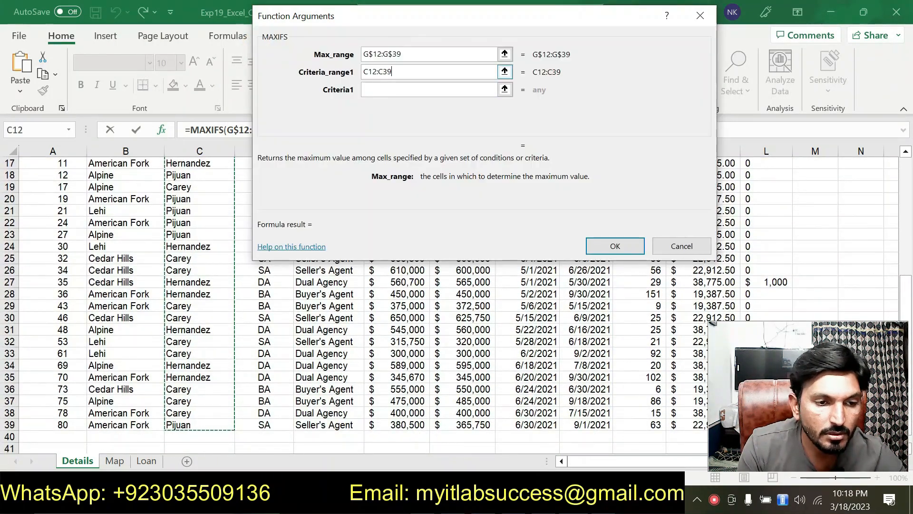
pyautogui.press('Tab')
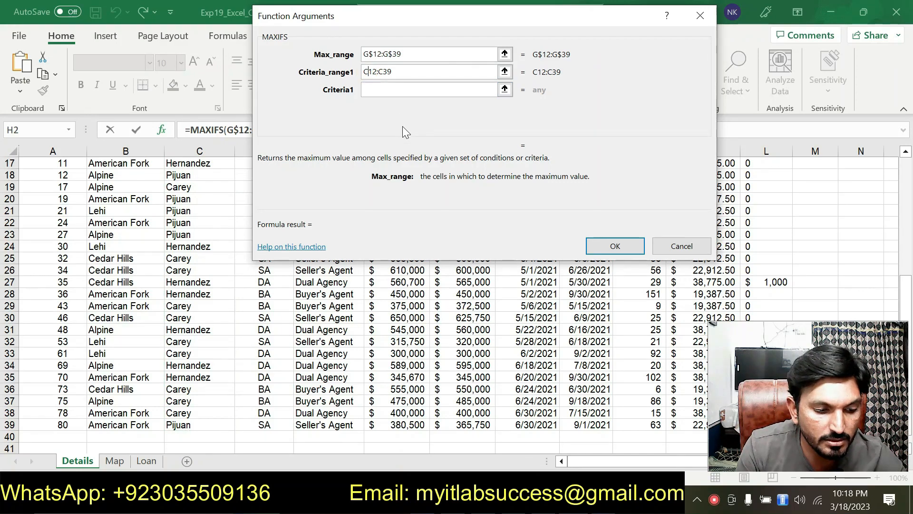
pyautogui.write('$')
pyautogui.click(386, 72)
pyautogui.write('$')
pyautogui.moveTo(456, 22); pyautogui.dragTo(369, 69)
pyautogui.click(320, 129)
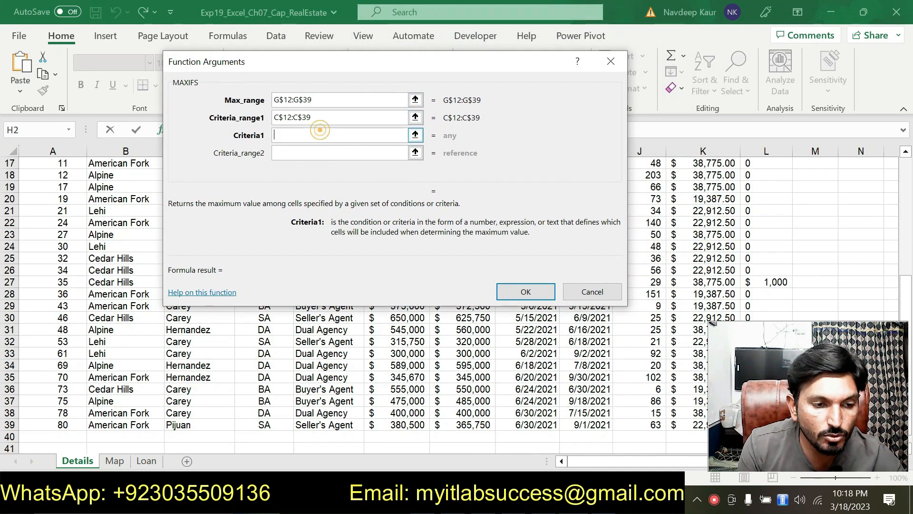
pyautogui.write('E2')
# Step: Set the second MAXIFS criteria range to the Agent Type code cells as mixed references D$12:D$39
pyautogui.click(321, 152)
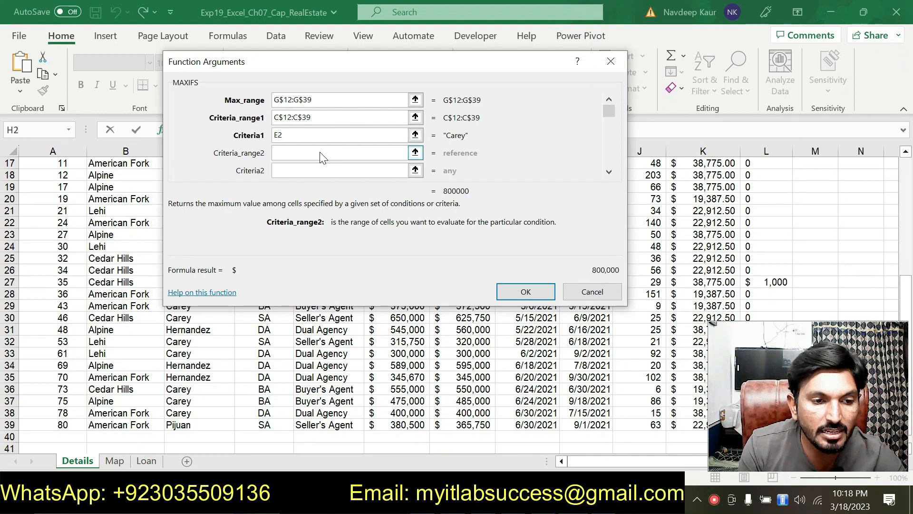
pyautogui.moveTo(347, 68); pyautogui.dragTo(424, 56)
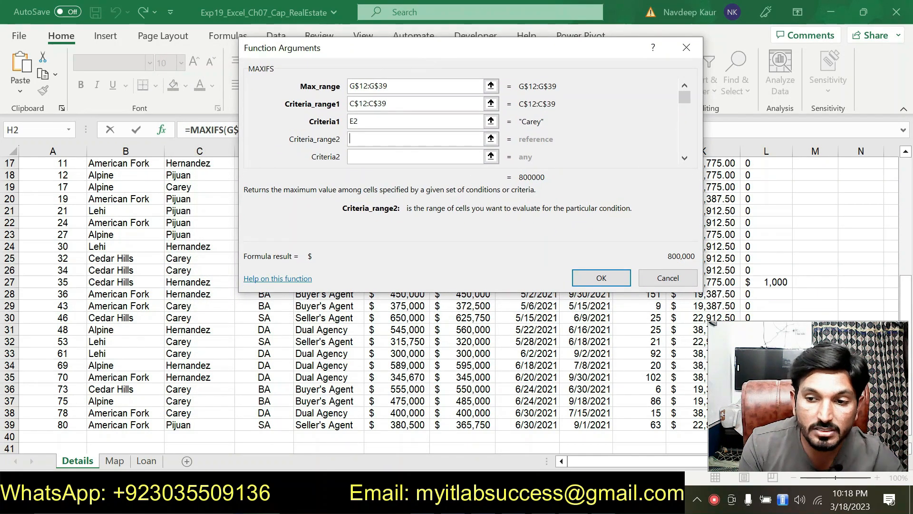
pyautogui.moveTo(350, 54); pyautogui.dragTo(441, 51)
pyautogui.scroll(3, 238, 209)
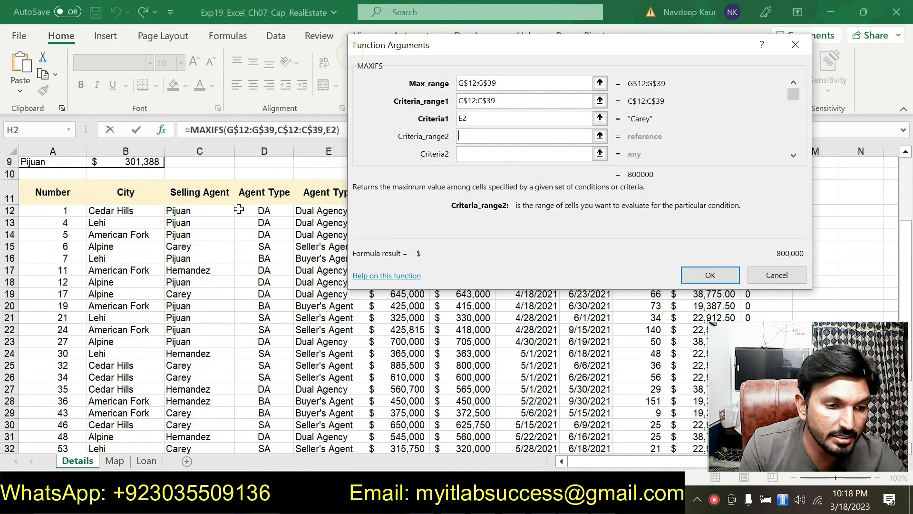
pyautogui.moveTo(271, 212); pyautogui.dragTo(280, 425)
pyautogui.click(469, 153)
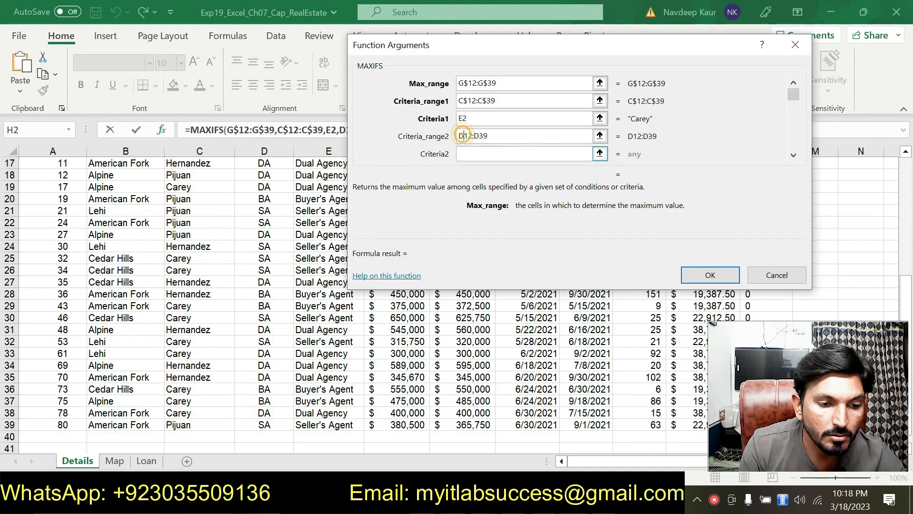
pyautogui.write('$12:D')
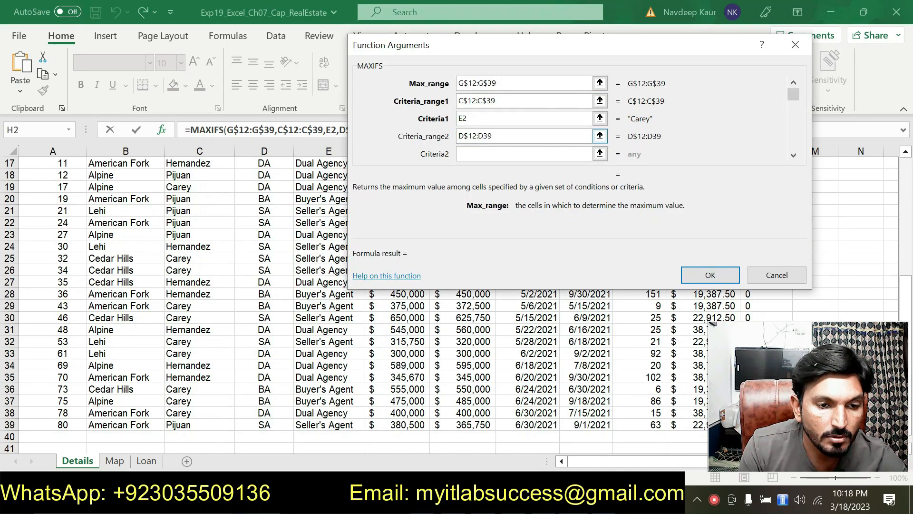
pyautogui.write('$')
# Step: Set the second criterion to the DA code cell as J$3 and complete the MAXIFS function in H2
pyautogui.click(485, 154)
pyautogui.moveTo(507, 46); pyautogui.dragTo(261, 94)
pyautogui.scroll(4, 575, 185)
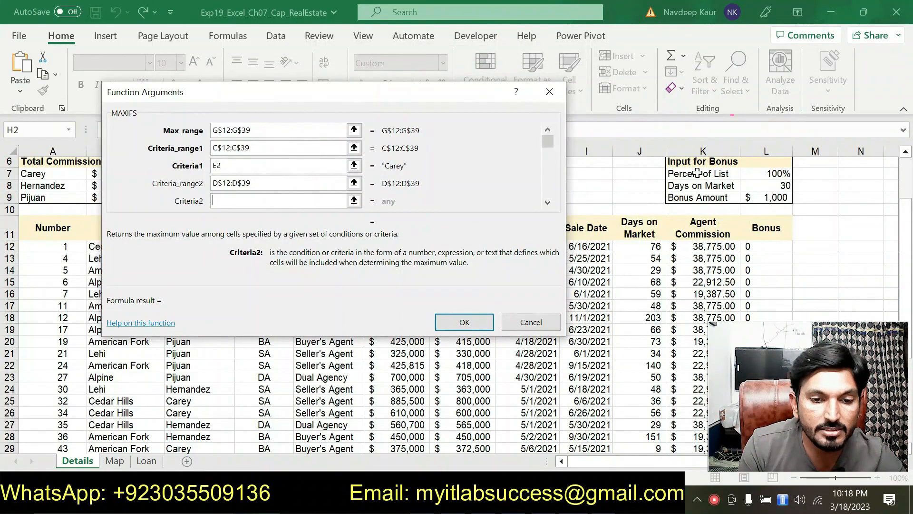
pyautogui.scroll(2, 677, 195)
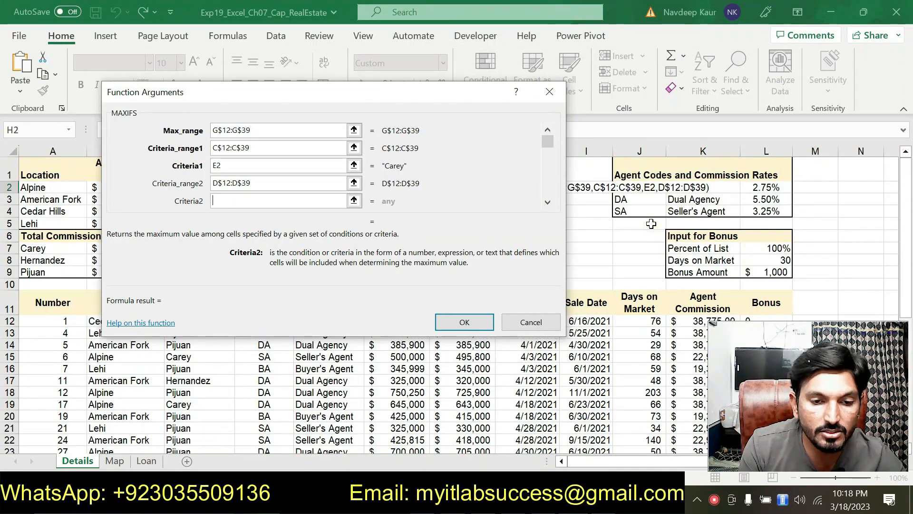
pyautogui.click(639, 199)
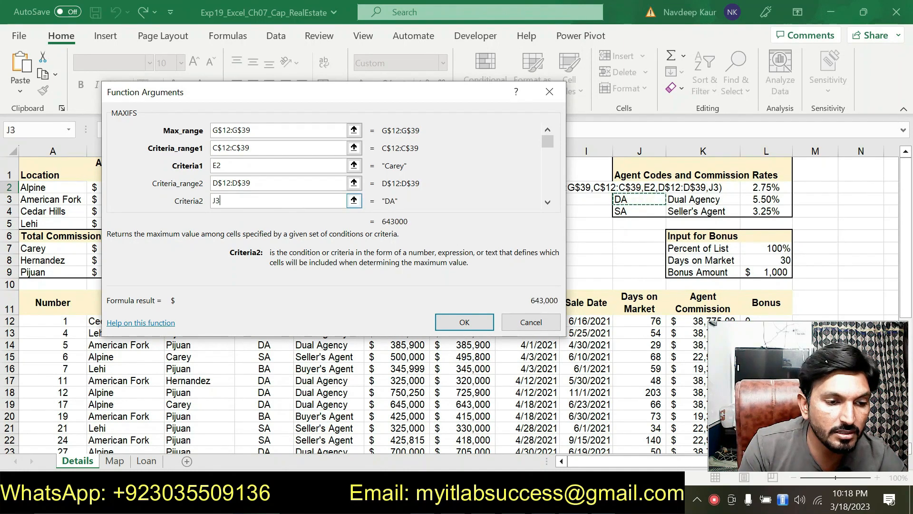
pyautogui.press('F4')
pyautogui.press('F4')
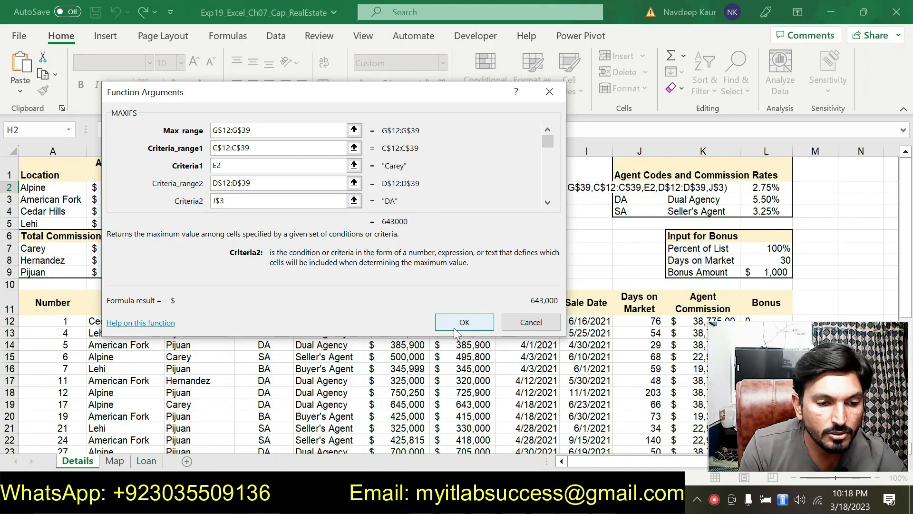
pyautogui.click(455, 324)
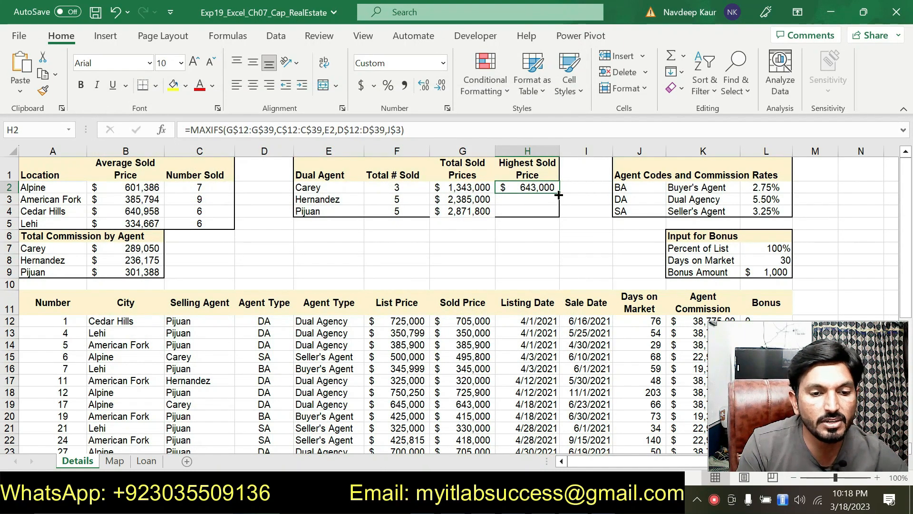
# Step: Copy the MAXIFS formula from H2 to H3:H4, and clear the highlight from step 11's instruction in Word
pyautogui.moveTo(557, 208); pyautogui.dragTo(550, 227)
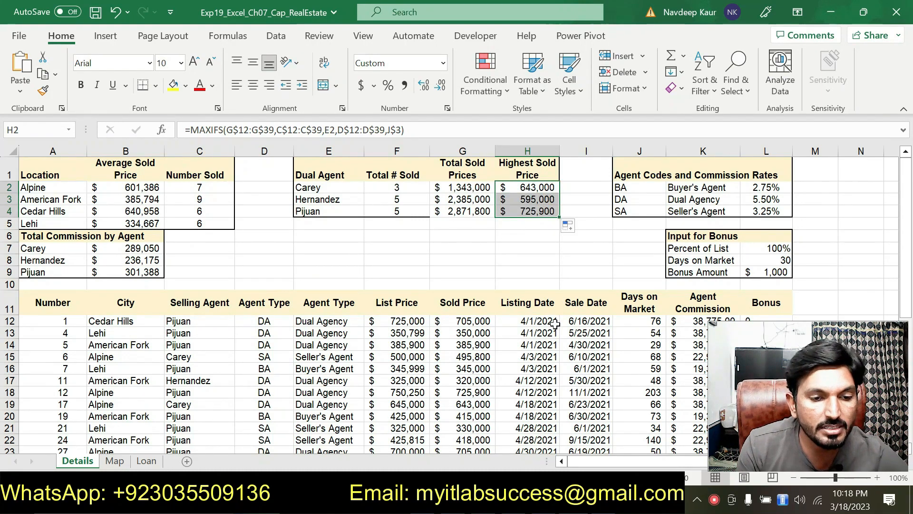
pyautogui.hotkey('alt', 'Tab')
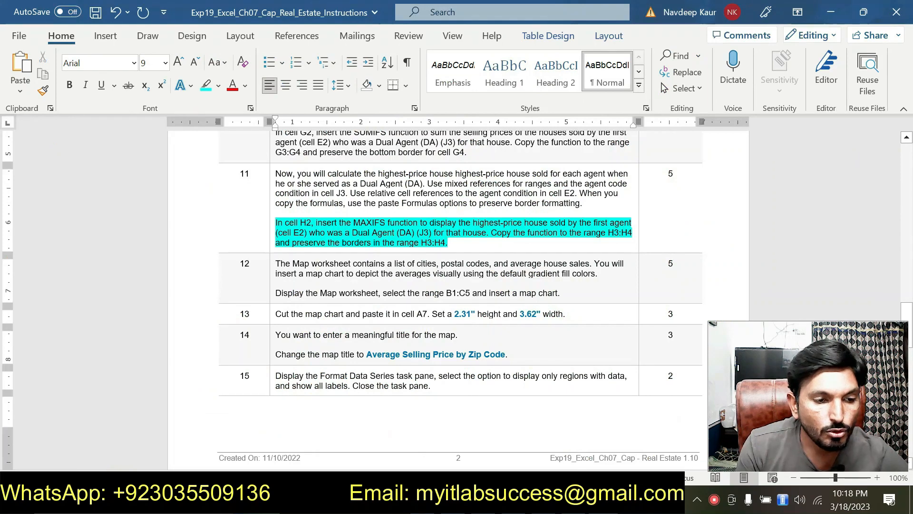
pyautogui.moveTo(448, 242); pyautogui.dragTo(276, 222)
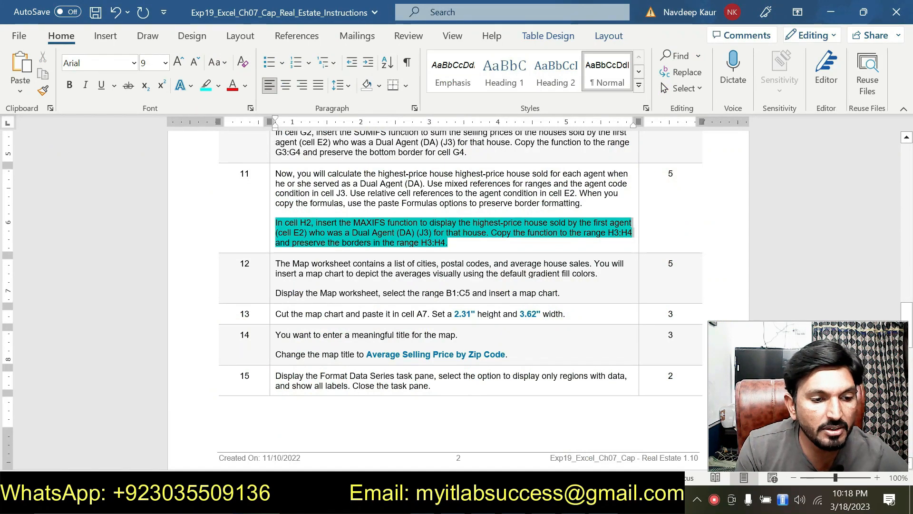
pyautogui.click(334, 197)
pyautogui.scroll(5, 333, 201)
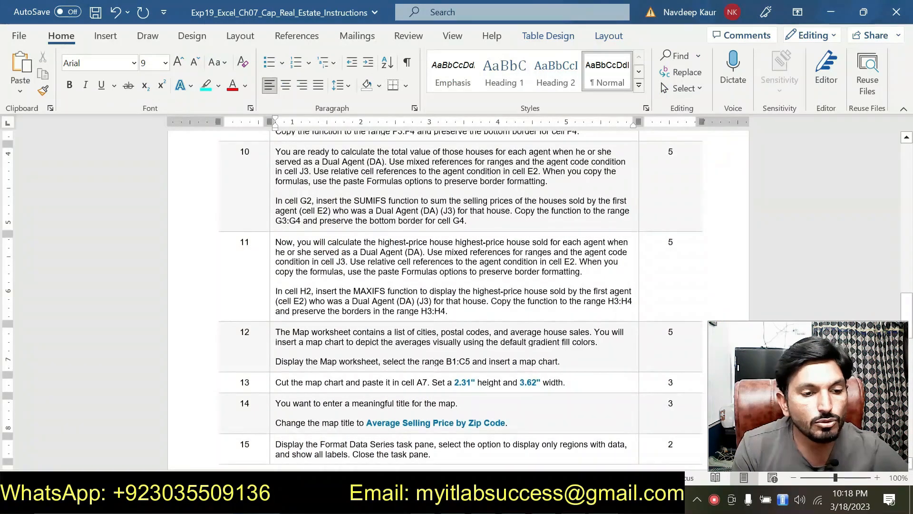
pyautogui.scroll(9, 399, 290)
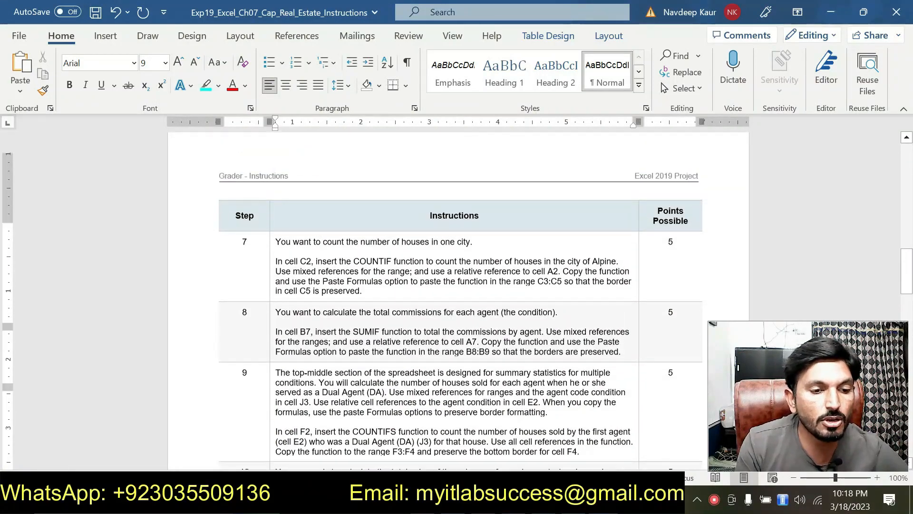
pyautogui.scroll(-10, 401, 289)
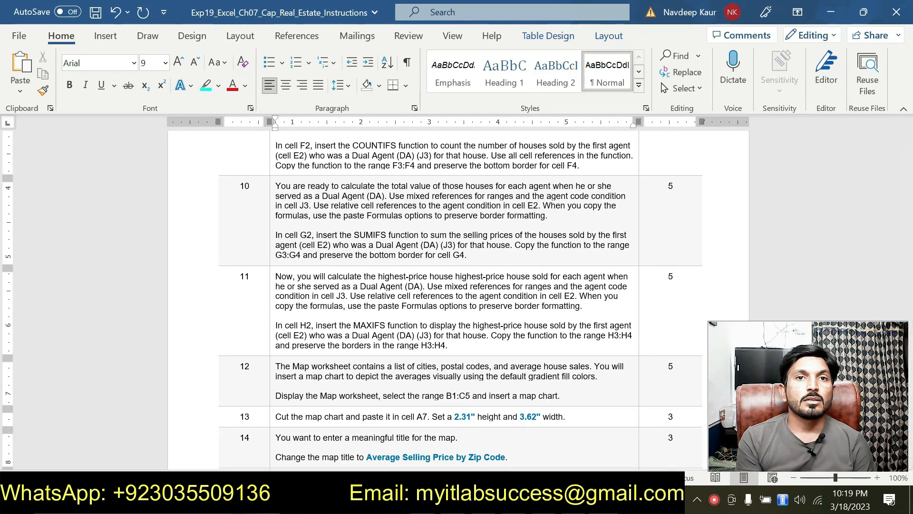
pyautogui.scroll(-3, 269, 400)
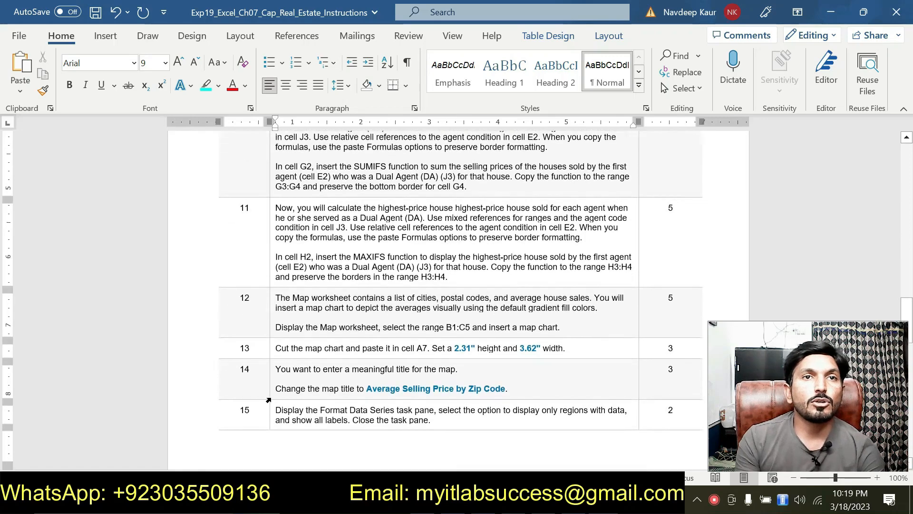
pyautogui.scroll(-20, 269, 401)
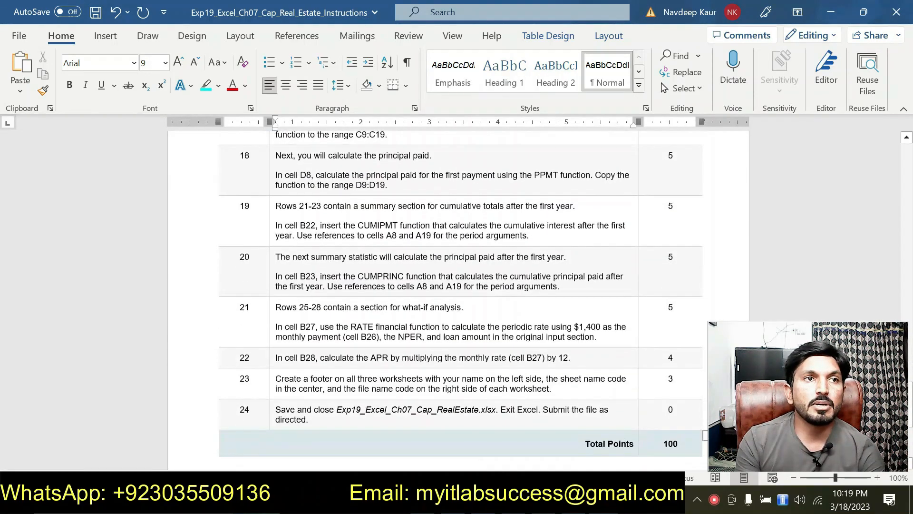
pyautogui.scroll(20, 458, 300)
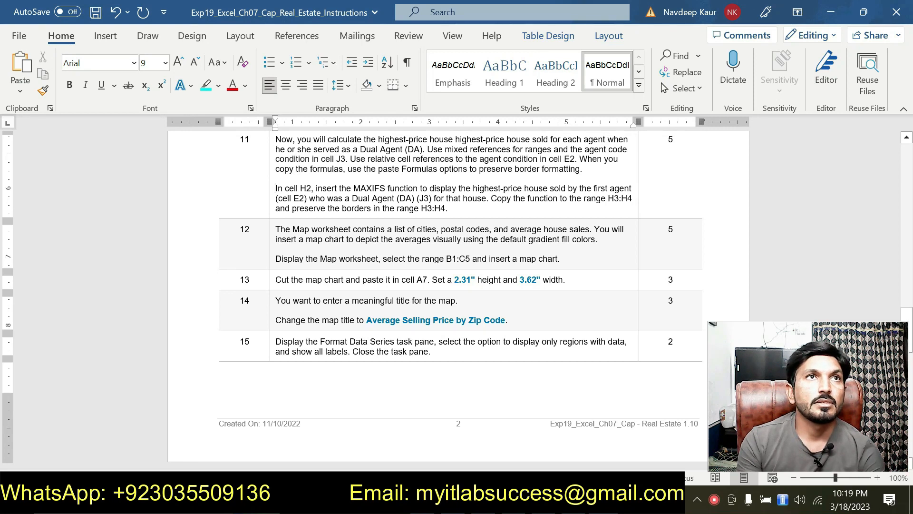
# Step: Copy the range B1:C5 from step 12 in Word, and select that range on the Map worksheet in Excel
pyautogui.moveTo(280, 259); pyautogui.dragTo(540, 258)
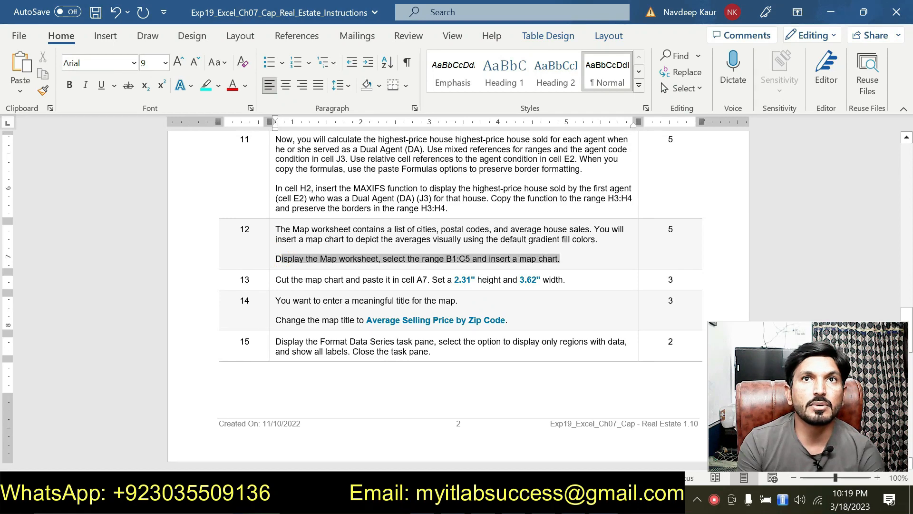
pyautogui.click(444, 258)
pyautogui.doubleClick(450, 258)
pyautogui.hotkey('ctrl', 'c')
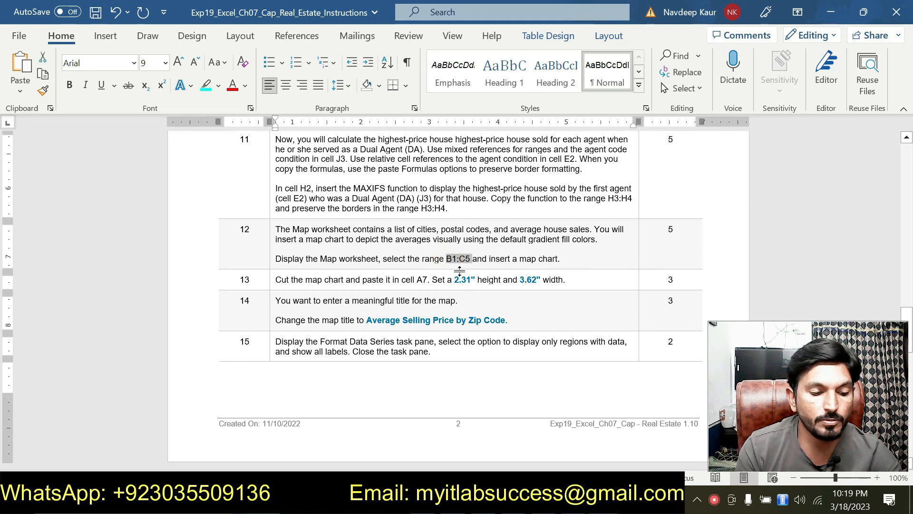
pyautogui.hotkey('alt', 'Tab')
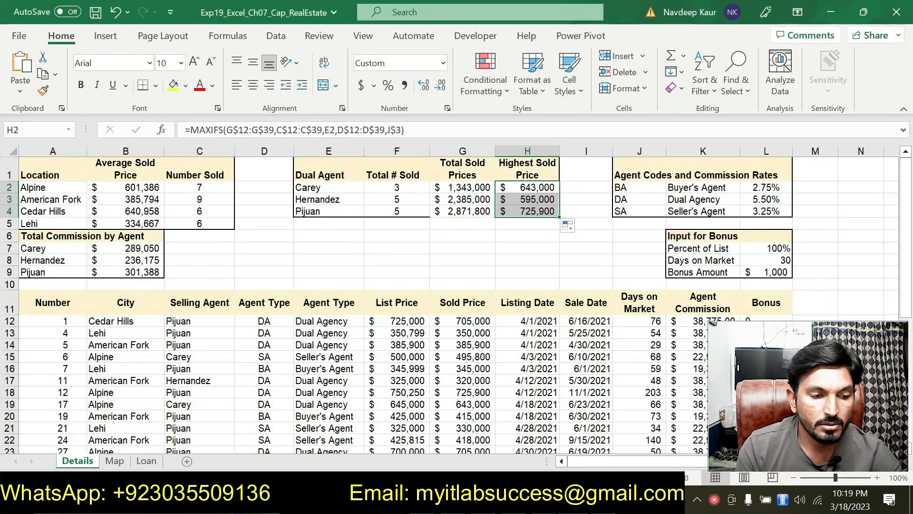
pyautogui.click(114, 460)
pyautogui.click(47, 131)
pyautogui.hotkey('ctrl', 'v')
pyautogui.press('Return')
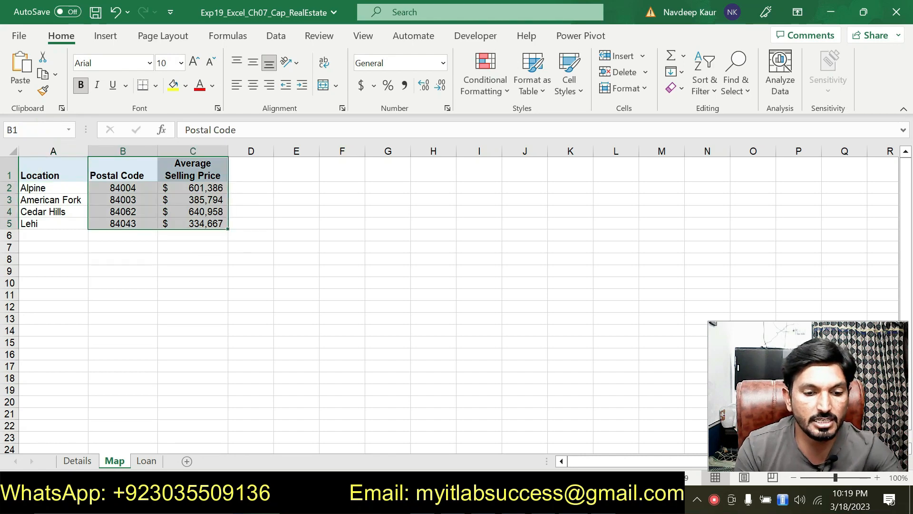
# Step: Insert a Filled Map chart from the selected postal codes and average selling prices in B1:C5
pyautogui.hotkey('alt', 'Tab')
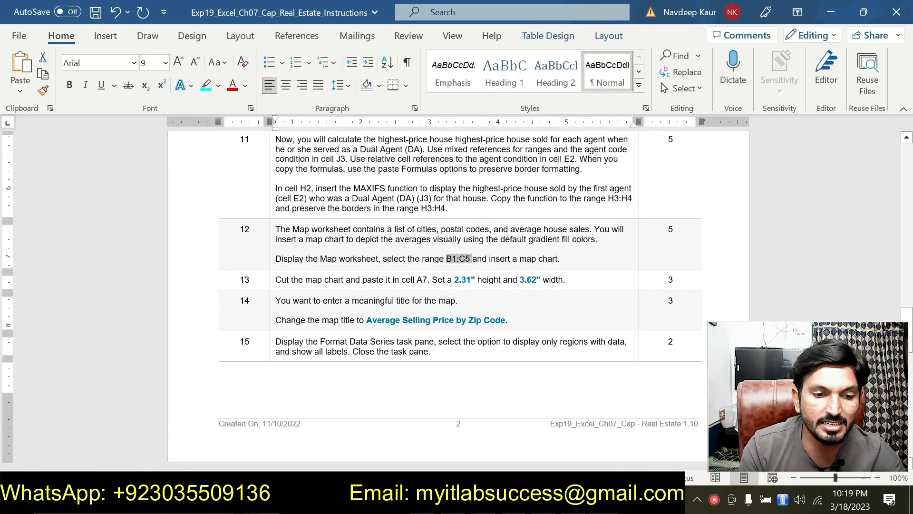
pyautogui.hotkey('alt', 'Tab')
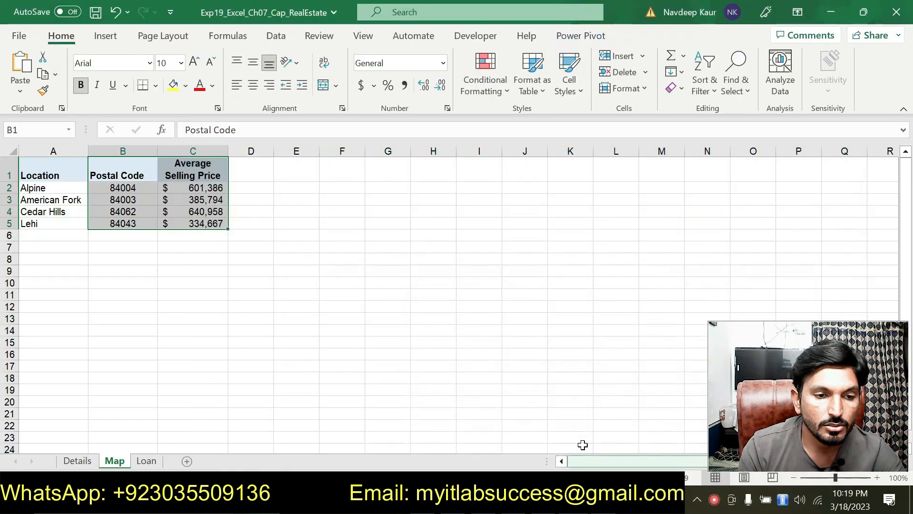
pyautogui.click(106, 36)
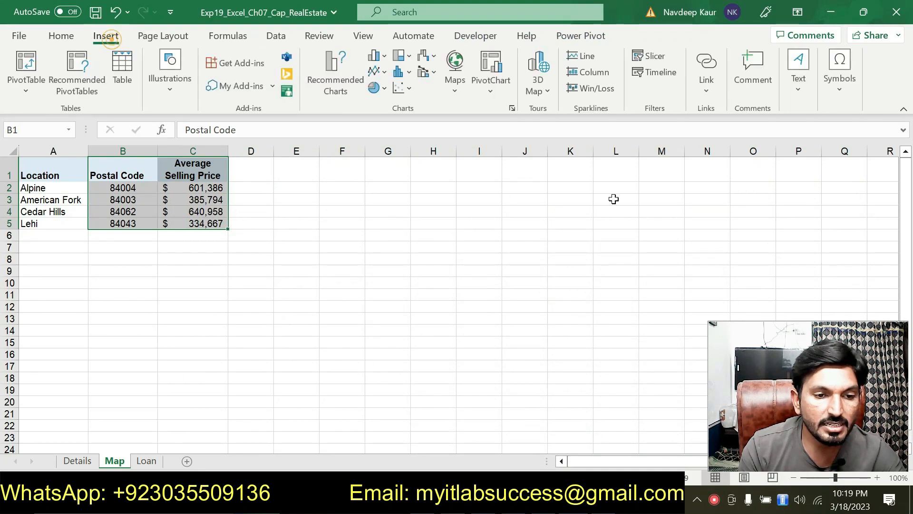
pyautogui.click(454, 93)
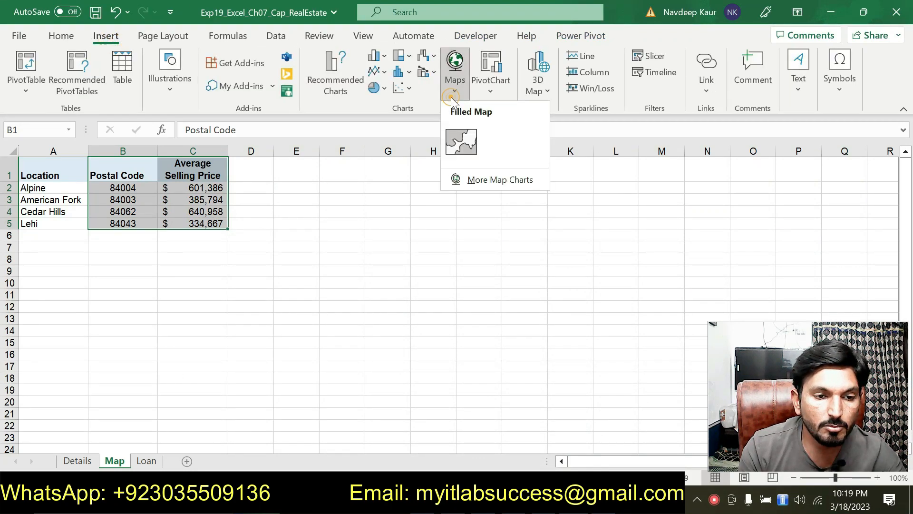
pyautogui.click(457, 127)
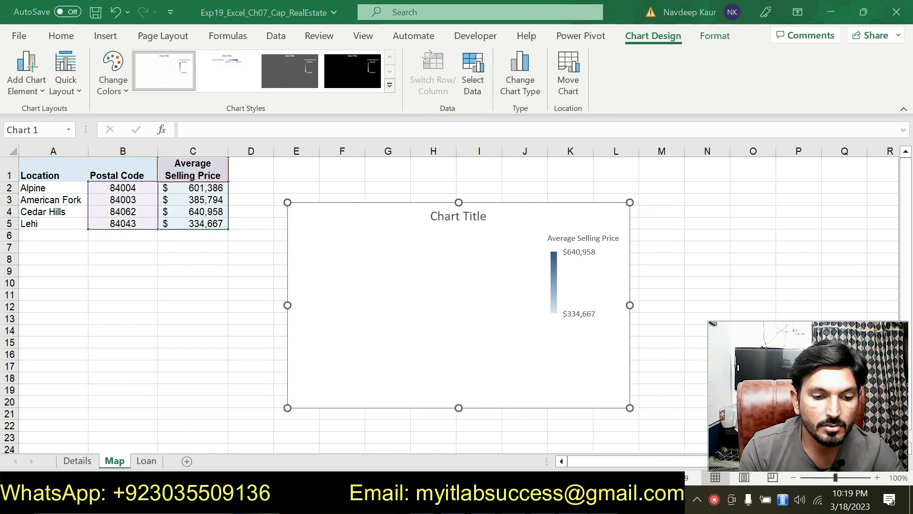
# Step: Cut the map chart and paste it at cell A7 of the Map worksheet
pyautogui.hotkey('alt', 'Tab')
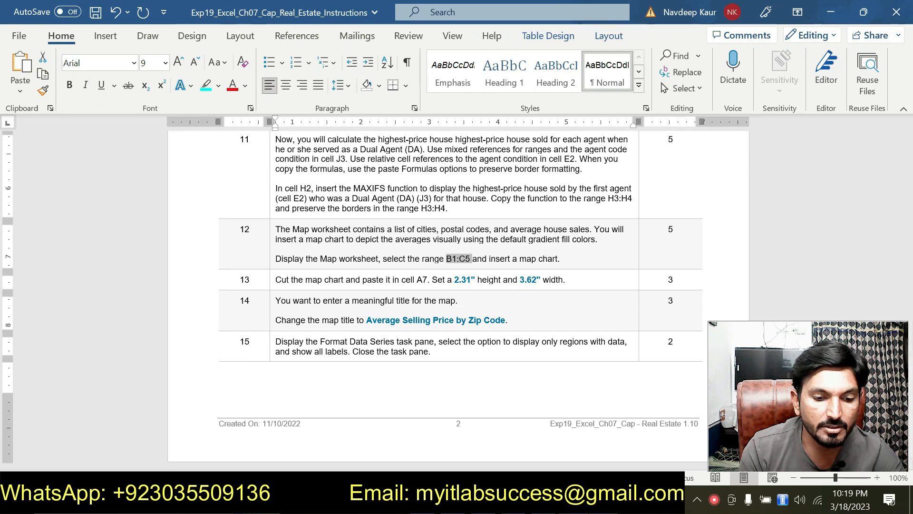
pyautogui.hotkey('alt', 'Tab')
pyautogui.rightClick(338, 216)
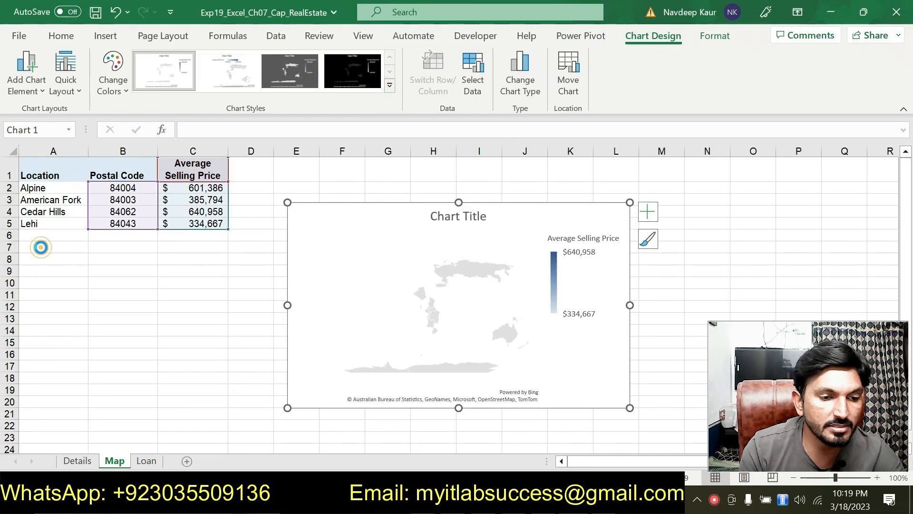
pyautogui.press('Delete')
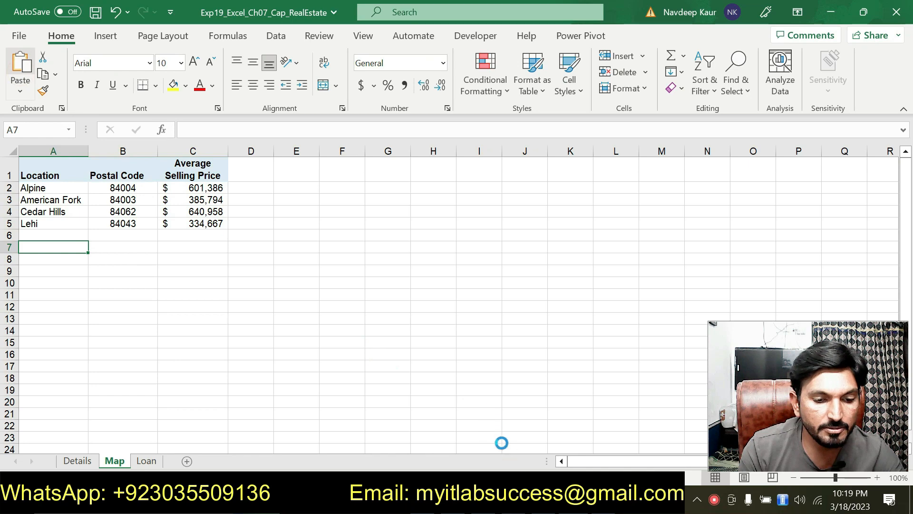
# Step: Check step 13's dimensions in Word, and set the map chart in Excel to 2.31" height and 3.62" width
pyautogui.hotkey('alt', 'Tab')
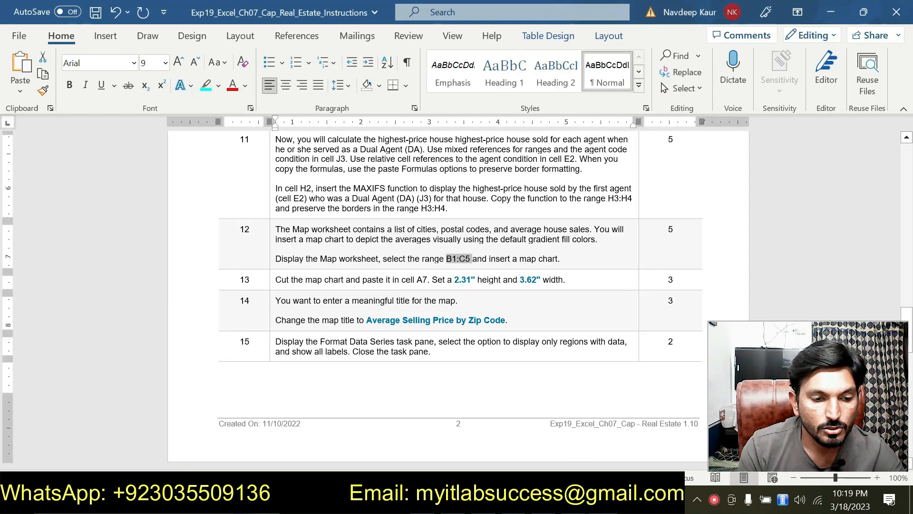
pyautogui.doubleClick(462, 279)
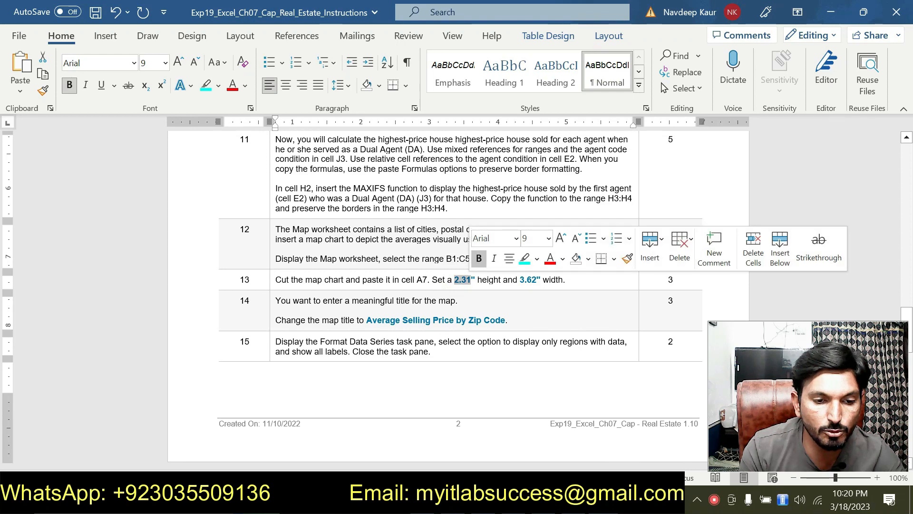
pyautogui.hotkey('alt', 'Tab')
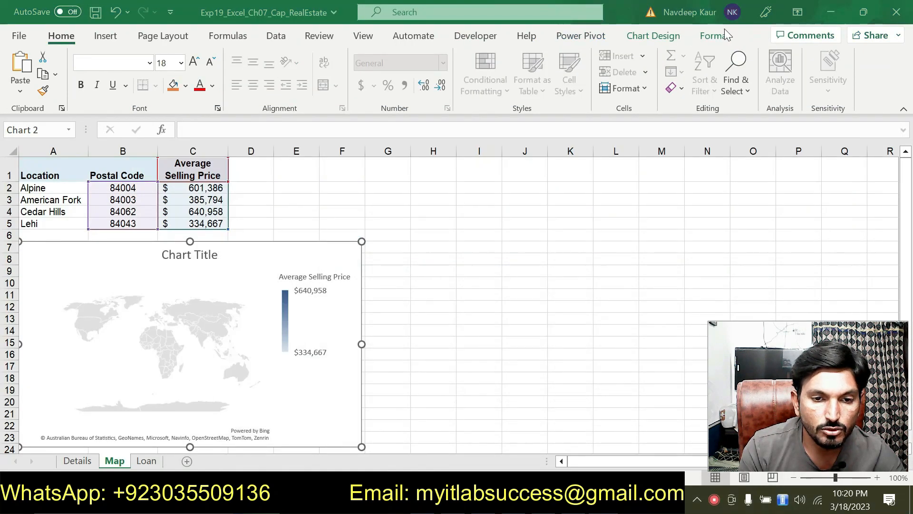
pyautogui.click(715, 36)
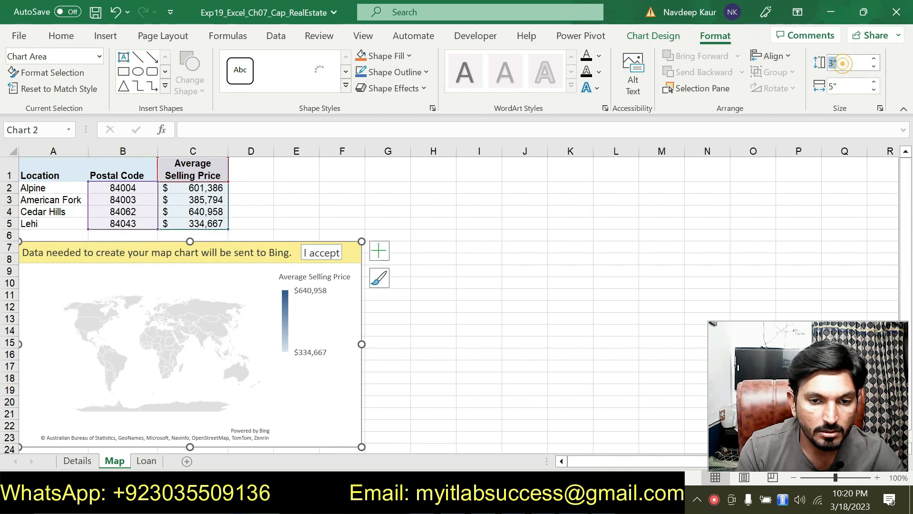
pyautogui.write('2.31')
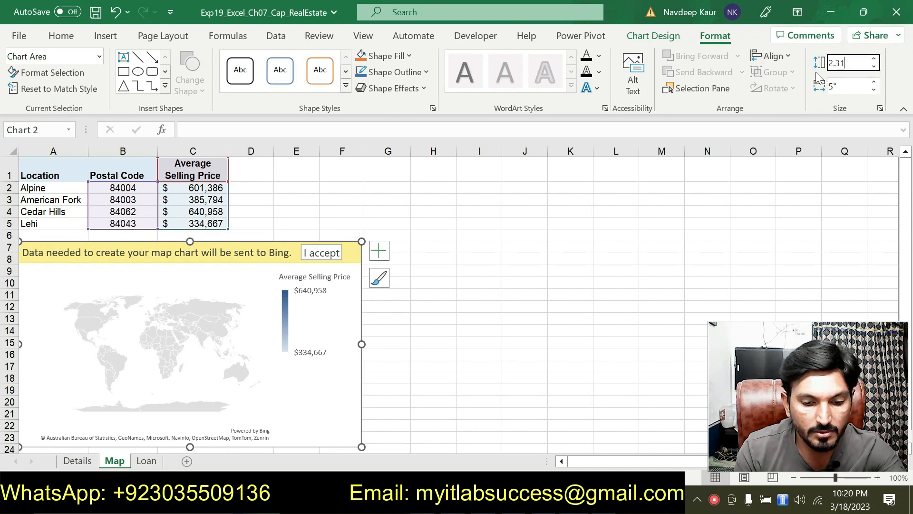
pyautogui.press('Return')
pyautogui.hotkey('alt', 'Tab')
pyautogui.hotkey('alt', 'Tab')
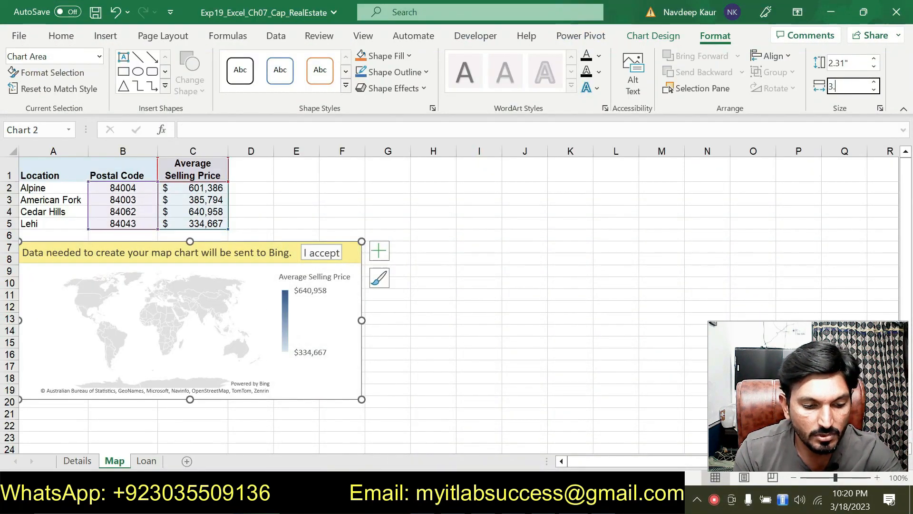
pyautogui.press('Return')
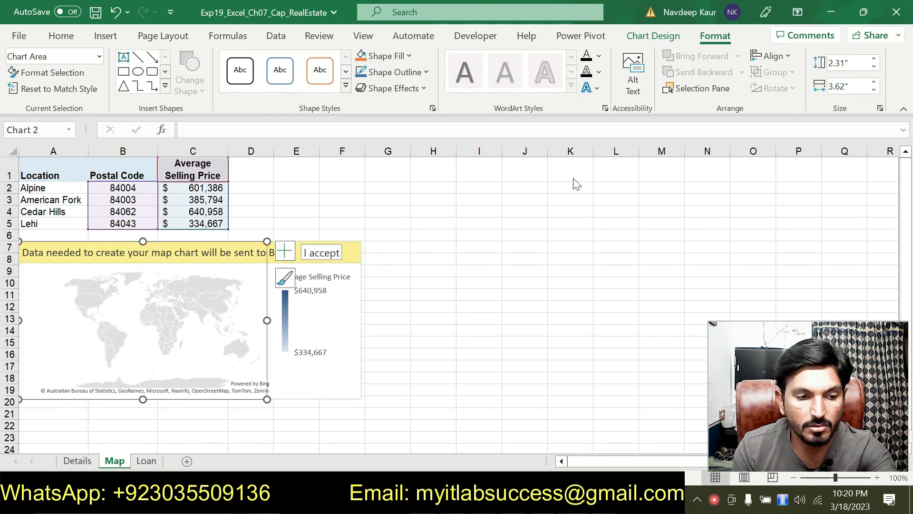
# Step: Accept sending the map data to Bing, and replace the chart title with "Average Selling Price by Zip Code" copied from Word, keeping text only
pyautogui.hotkey('alt', 'Tab')
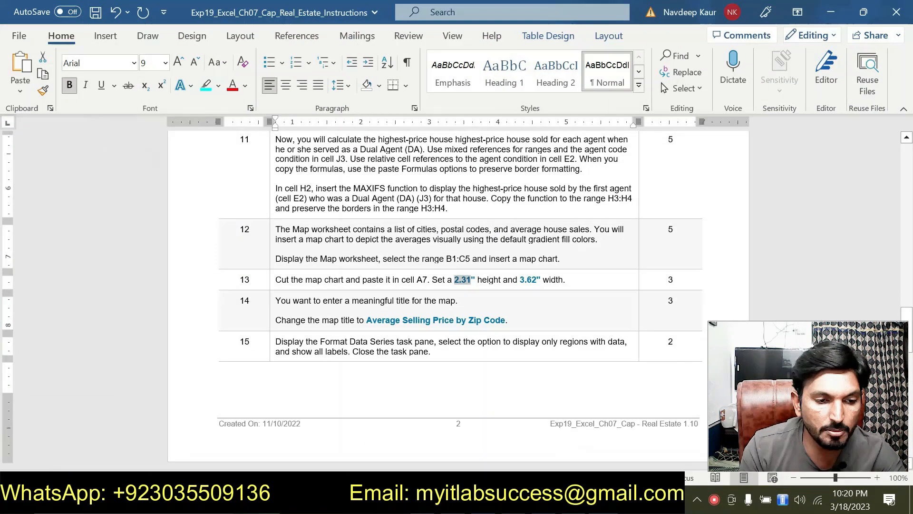
pyautogui.scroll(-5, 433, 285)
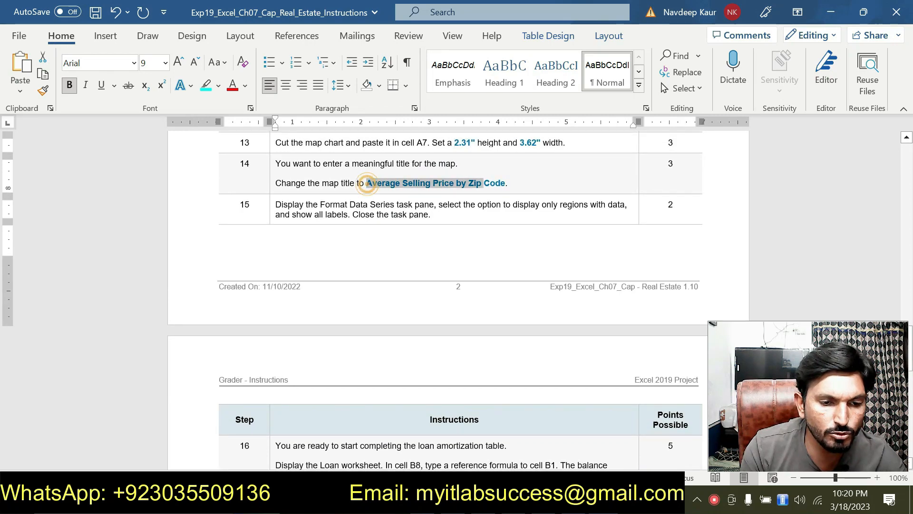
pyautogui.hotkey('alt', 'Tab')
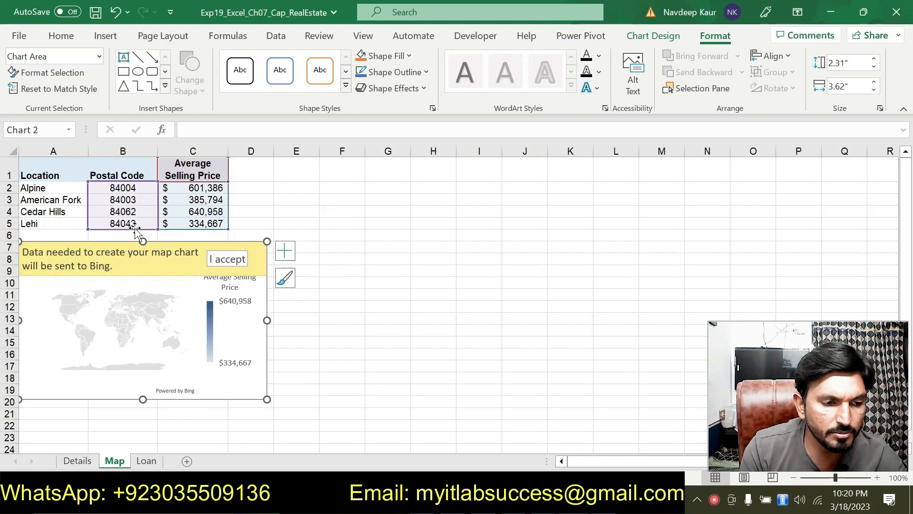
pyautogui.click(229, 259)
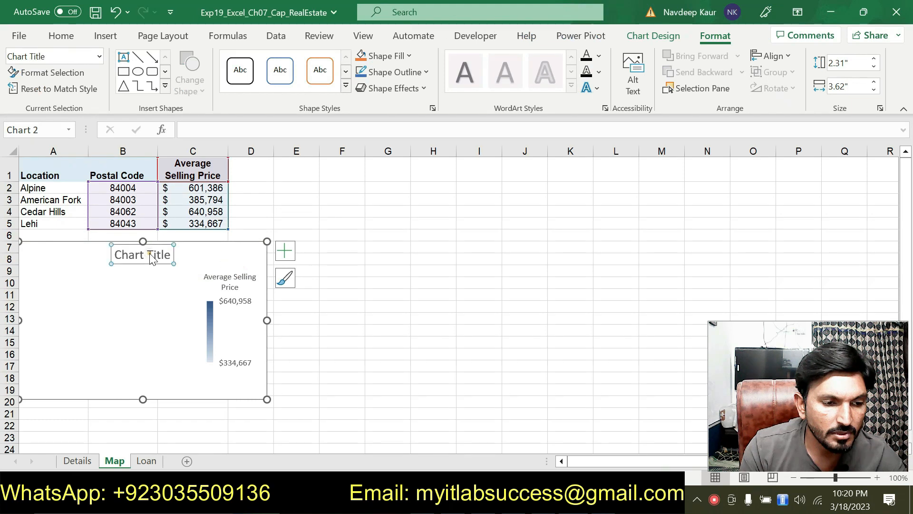
pyautogui.doubleClick(163, 254)
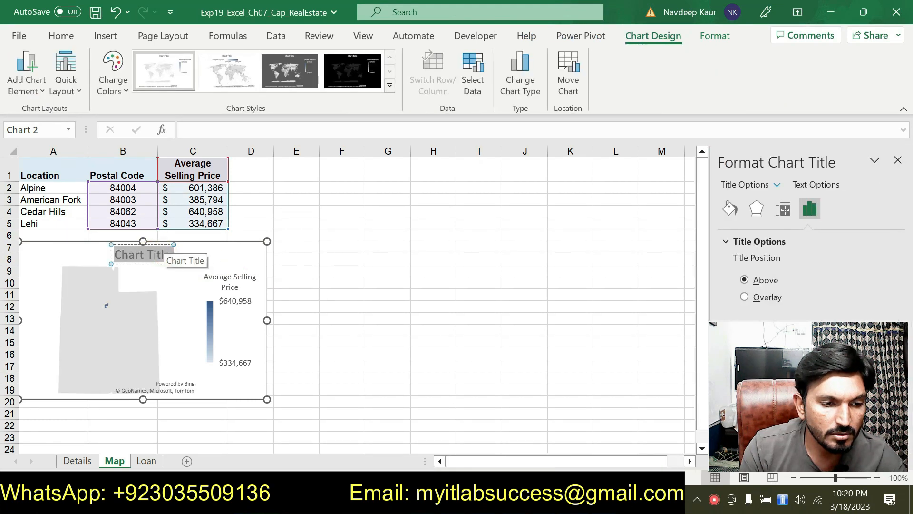
pyautogui.write('Average Selling Price by Zip Code')
pyautogui.click(273, 274)
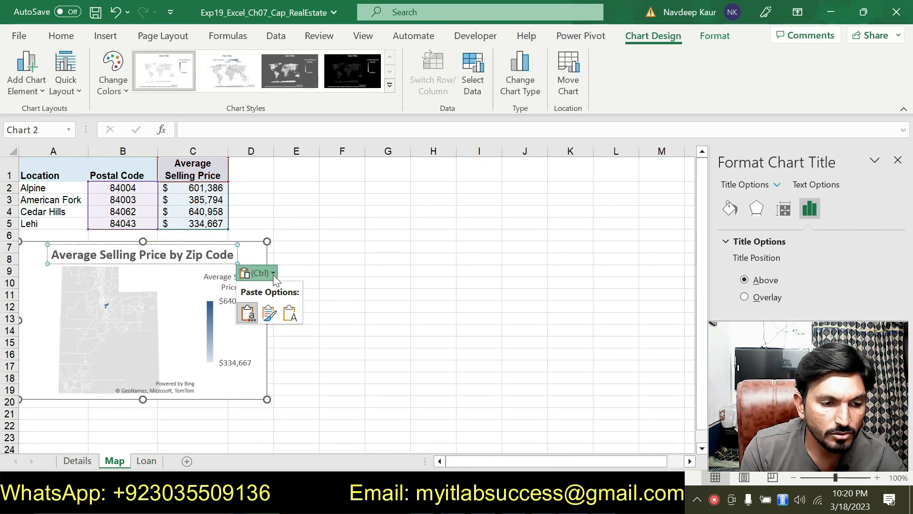
pyautogui.click(296, 313)
# Step: Switch to Word and highlight step 15's instruction about the Format Data Series options in turquoise
pyautogui.hotkey('alt', 'Tab')
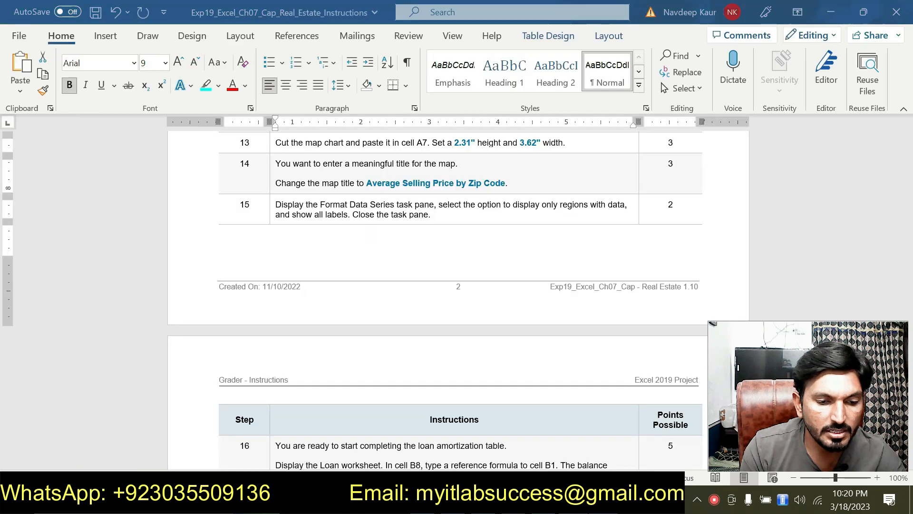
pyautogui.tripleClick(514, 185)
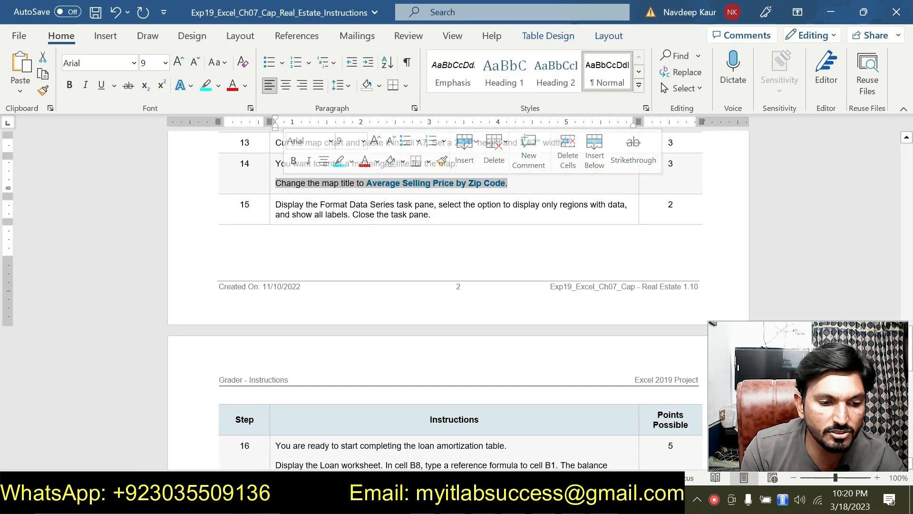
pyautogui.scroll(-10, 456, 285)
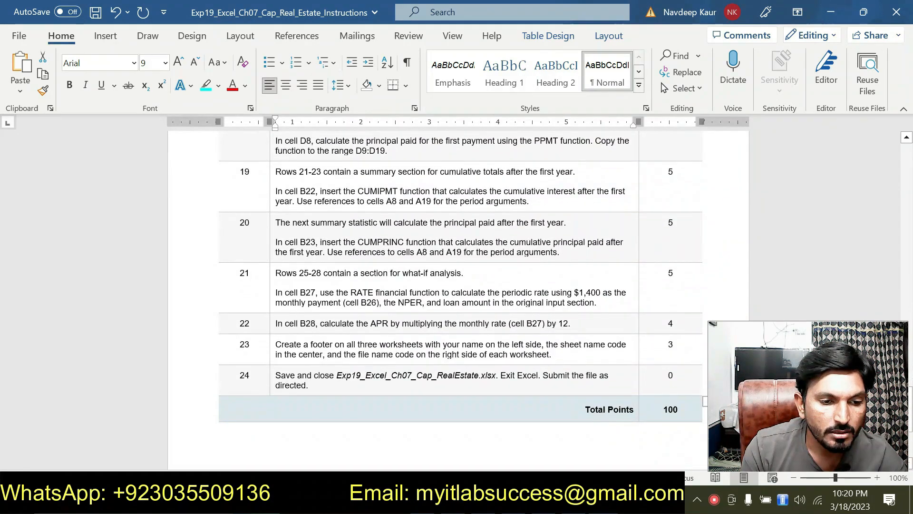
pyautogui.scroll(10, 428, 237)
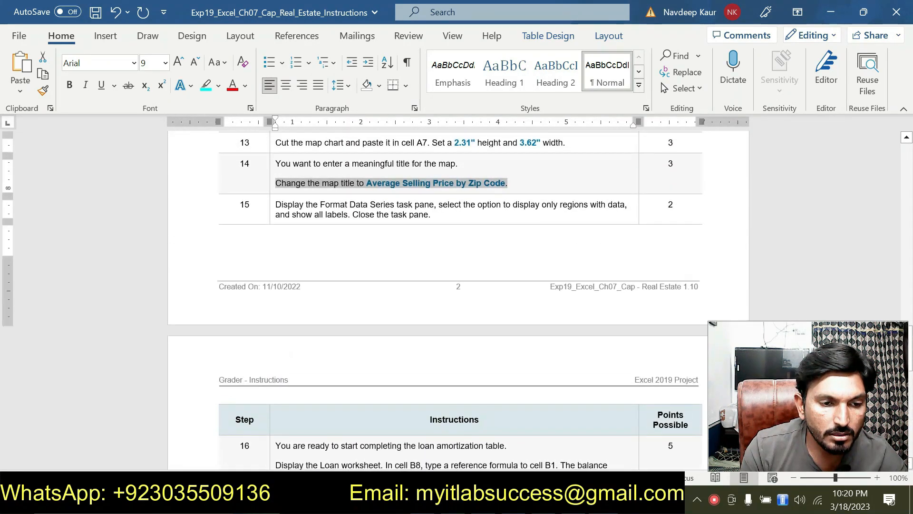
pyautogui.tripleClick(281, 209)
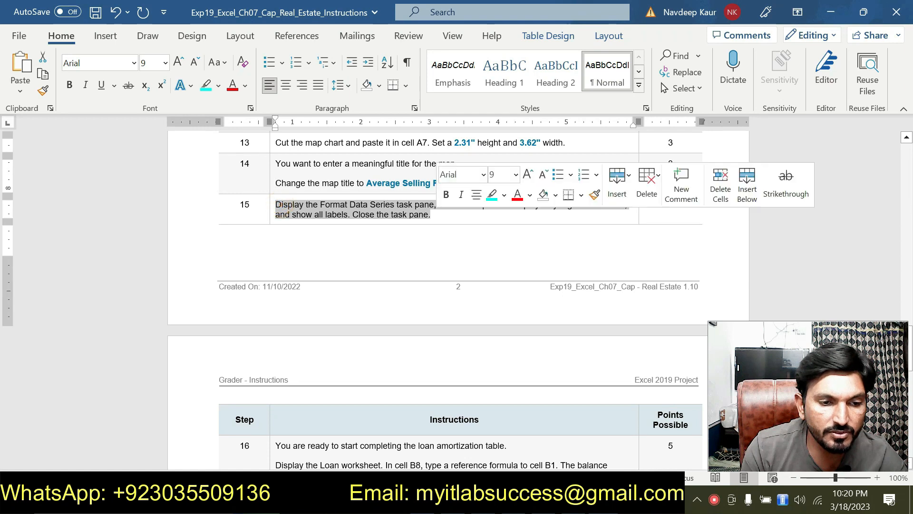
pyautogui.click(206, 87)
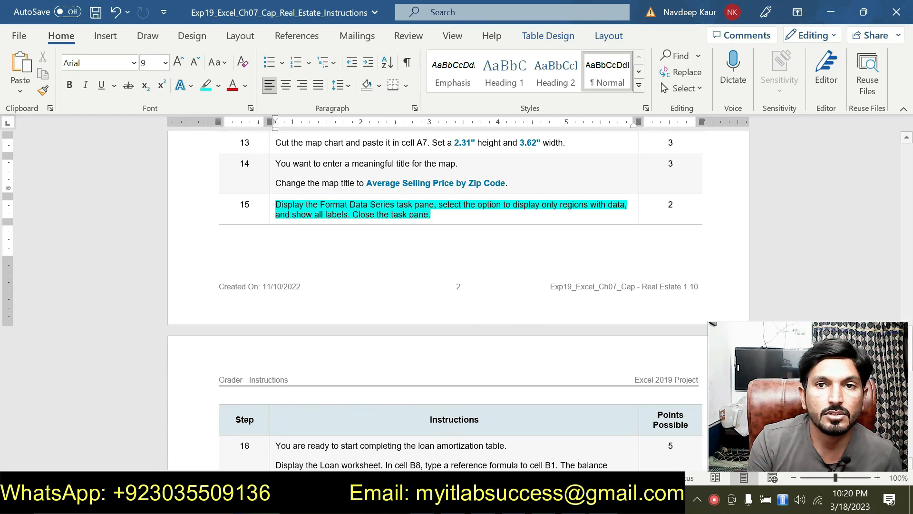
# Step: Return to Excel and display the Format Data Series task pane with the map's Series Options
pyautogui.hotkey('alt', 'Tab')
pyautogui.rightClick(176, 345)
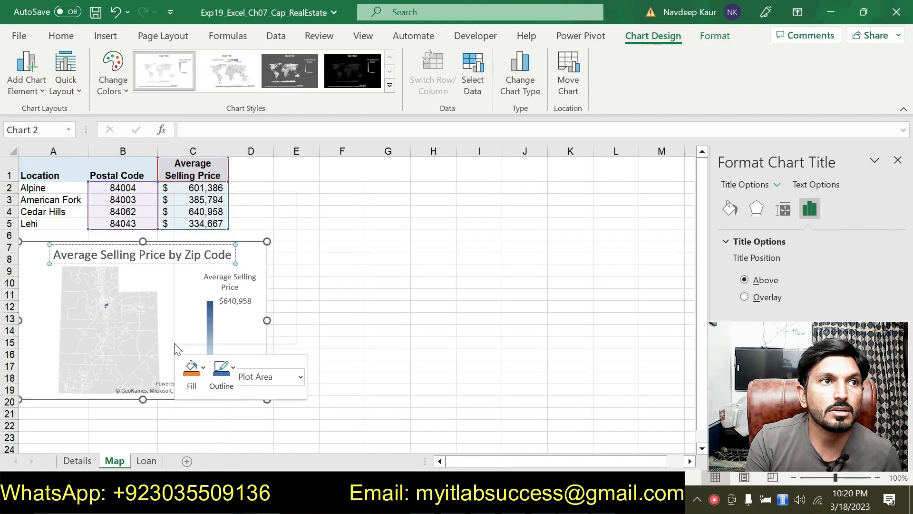
pyautogui.rightClick(156, 272)
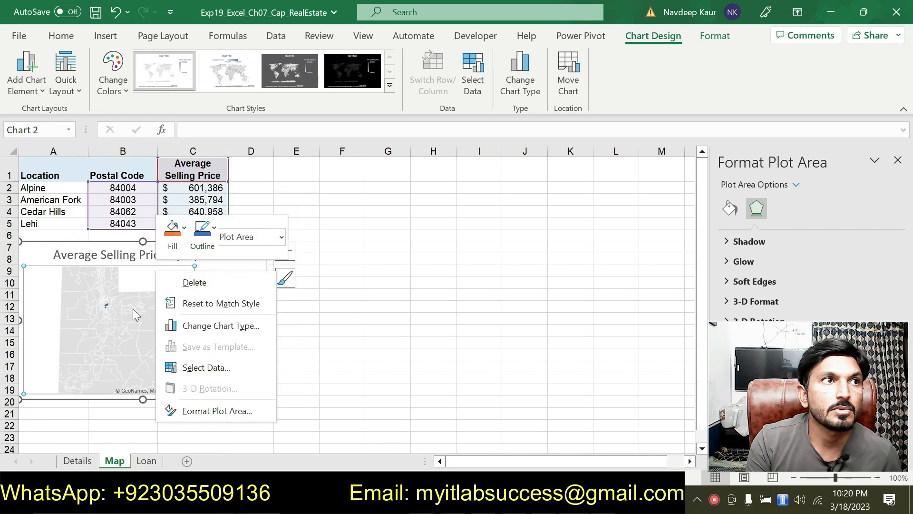
pyautogui.rightClick(122, 392)
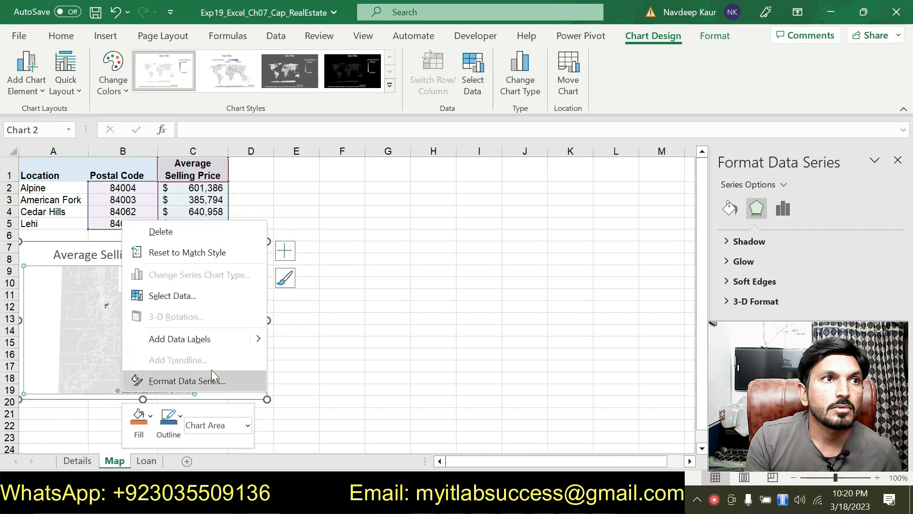
pyautogui.click(222, 381)
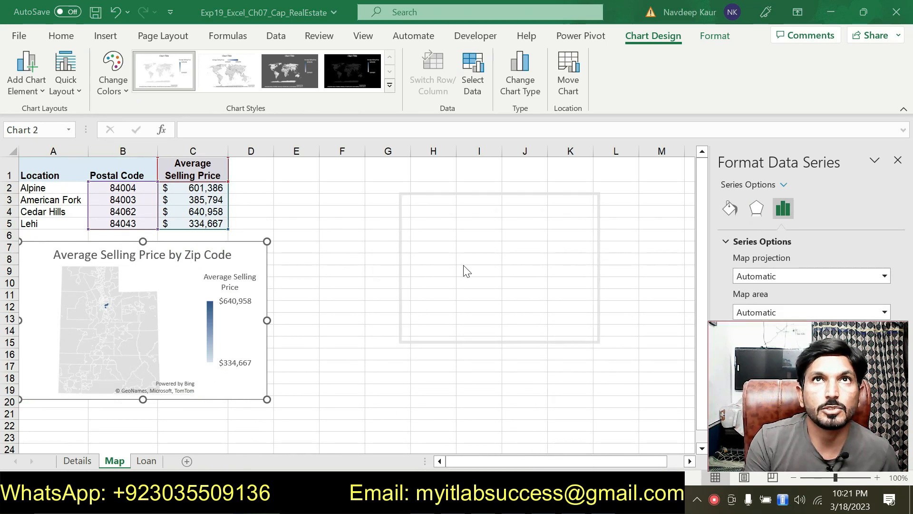
# Step: Check step 15 in the Word instructions, and set the map series area in Excel to Only regions with data
pyautogui.moveTo(464, 132); pyautogui.dragTo(466, 127)
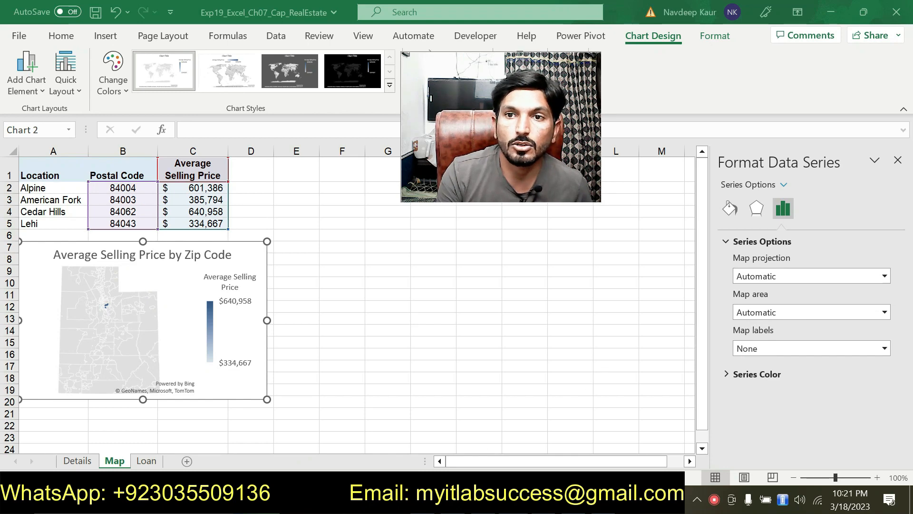
pyautogui.hotkey('alt', 'Tab')
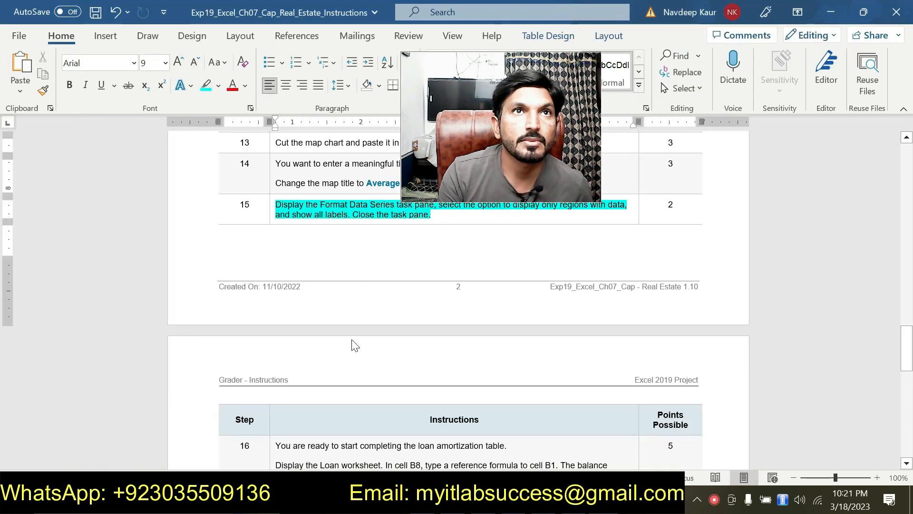
pyautogui.scroll(2, 350, 342)
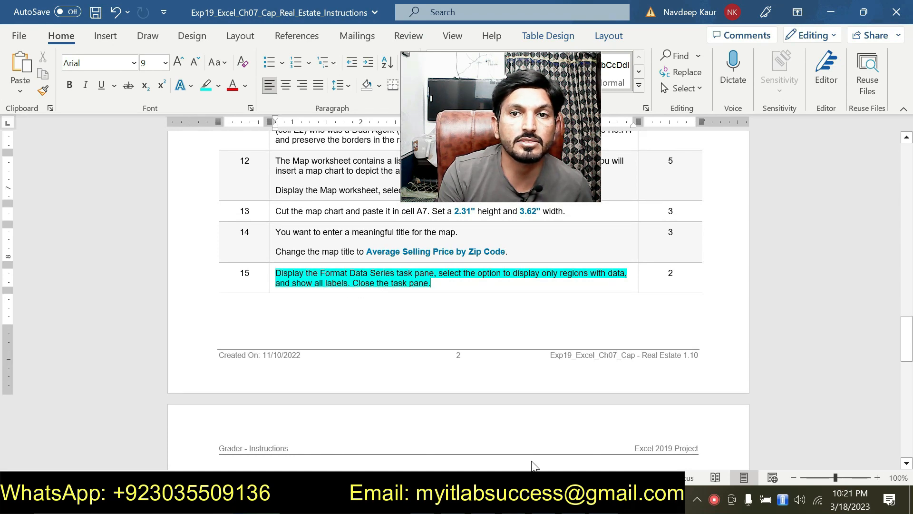
pyautogui.hotkey('alt', 'Tab')
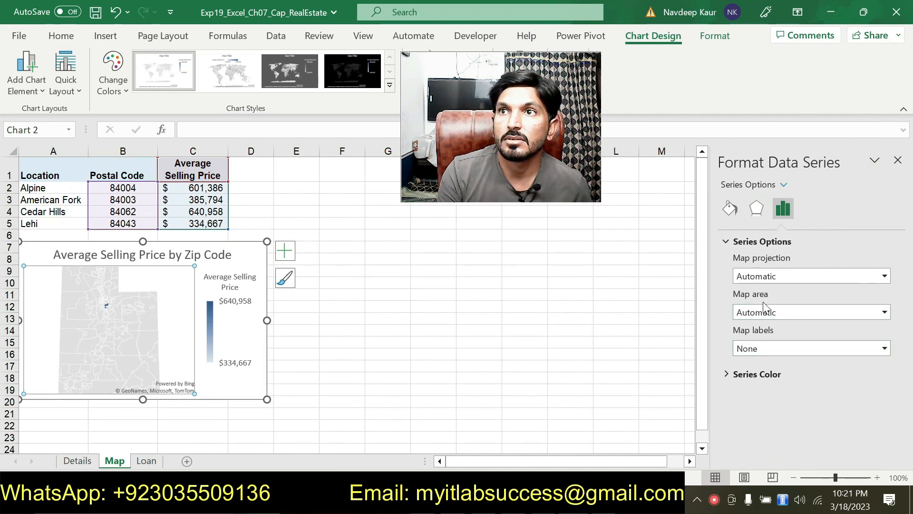
pyautogui.click(769, 276)
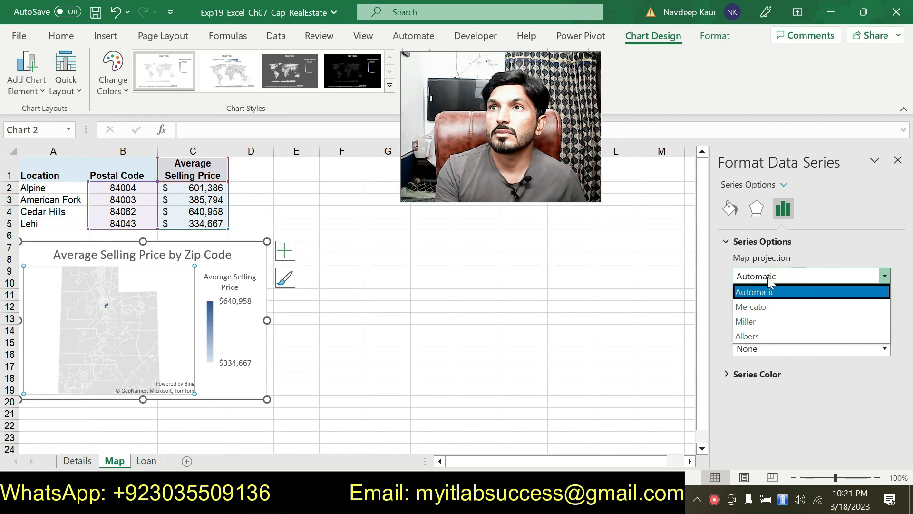
pyautogui.click(767, 278)
pyautogui.click(767, 312)
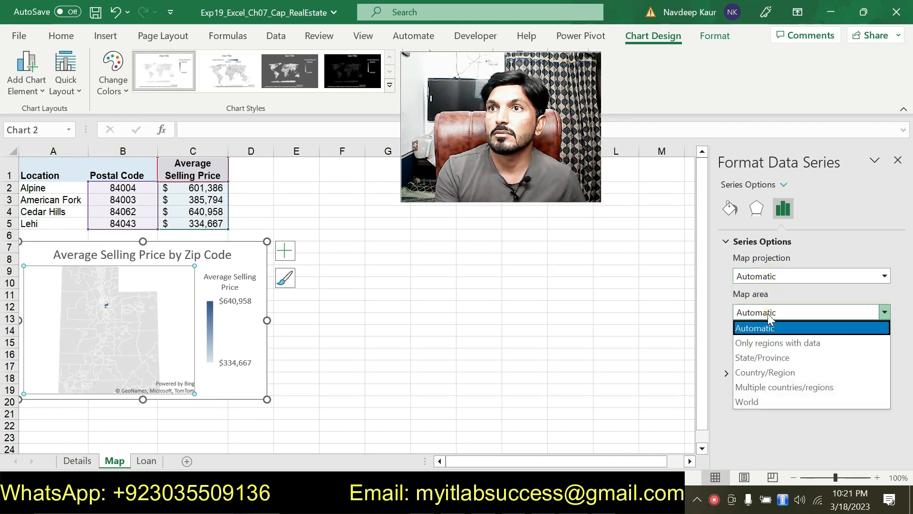
pyautogui.click(767, 344)
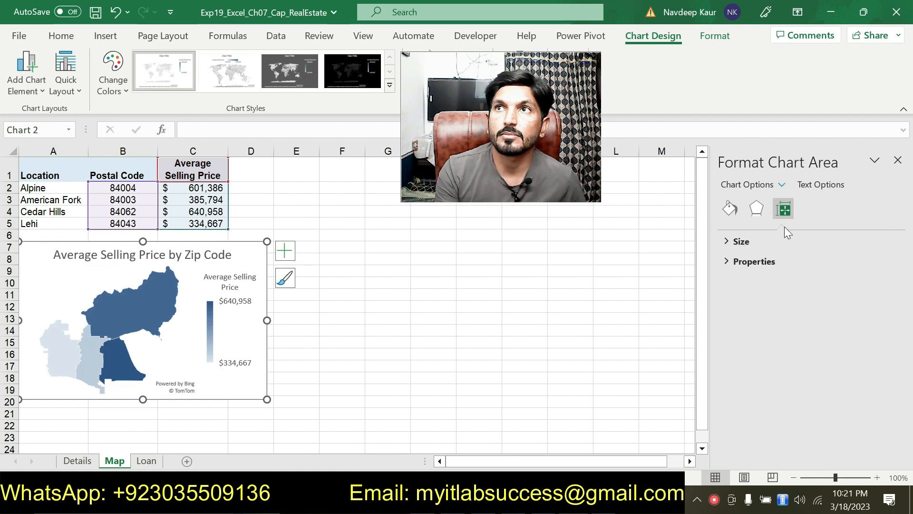
# Step: Look through the formatting options of the map's chart area, legend and plot area, and close the task pane
pyautogui.click(725, 263)
pyautogui.click(726, 263)
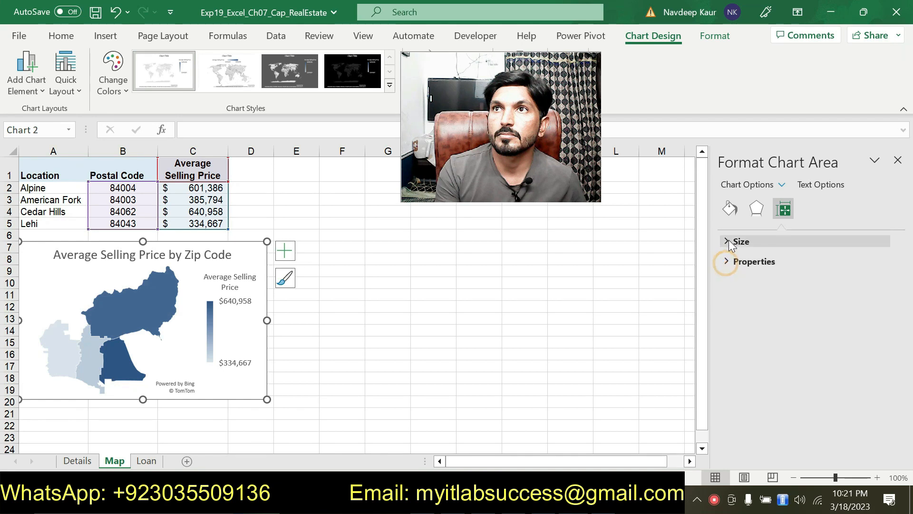
pyautogui.click(728, 241)
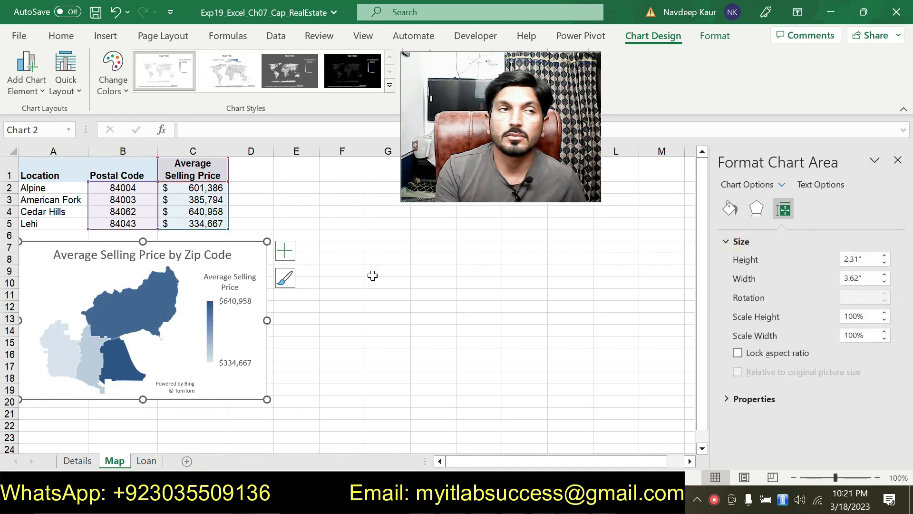
pyautogui.rightClick(225, 318)
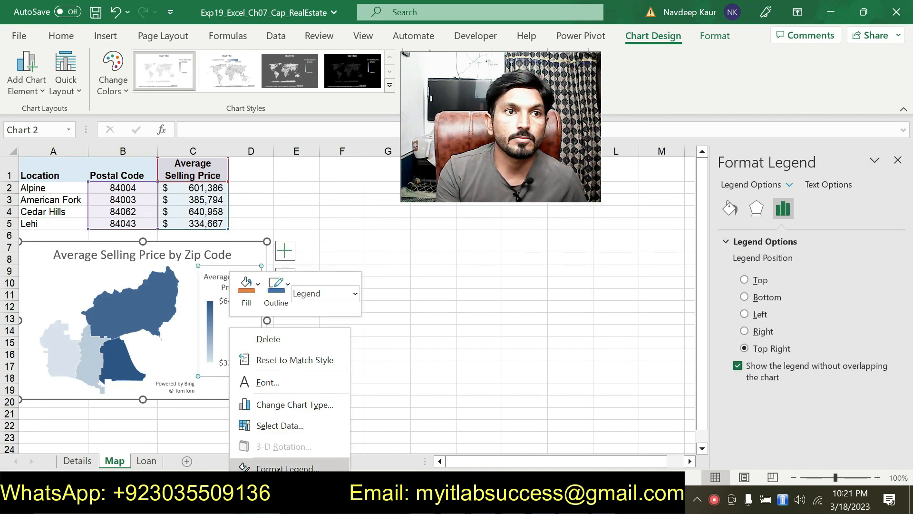
pyautogui.rightClick(170, 362)
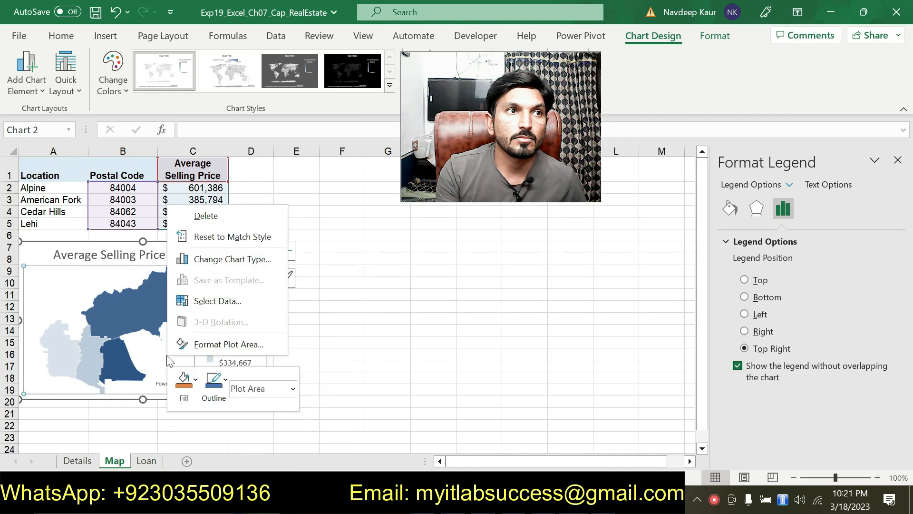
pyautogui.click(641, 389)
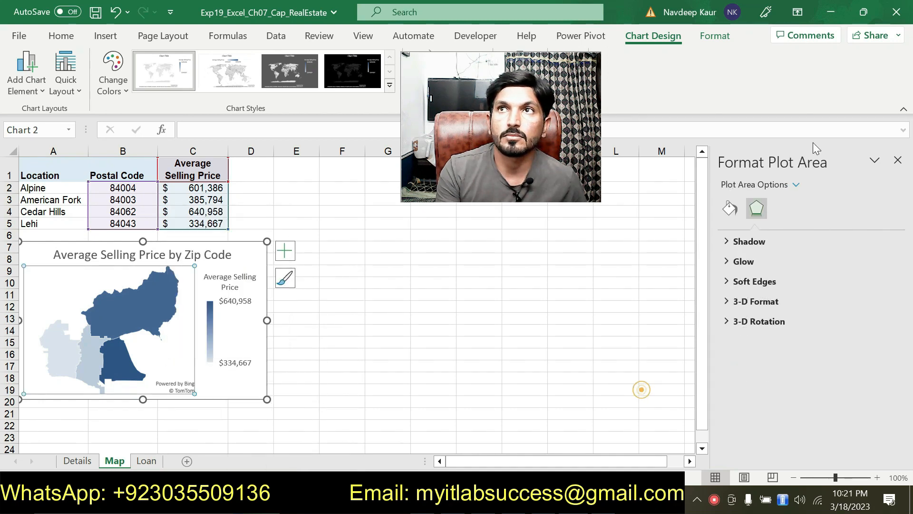
pyautogui.click(897, 161)
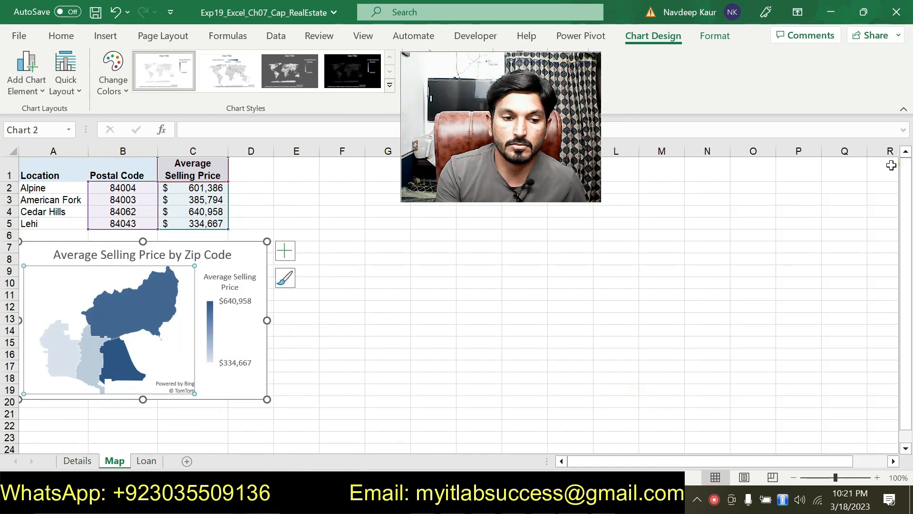
# Step: Switch to Word and read through instruction steps 12 to 17, returning to the highlighted step 15
pyautogui.rightClick(209, 281)
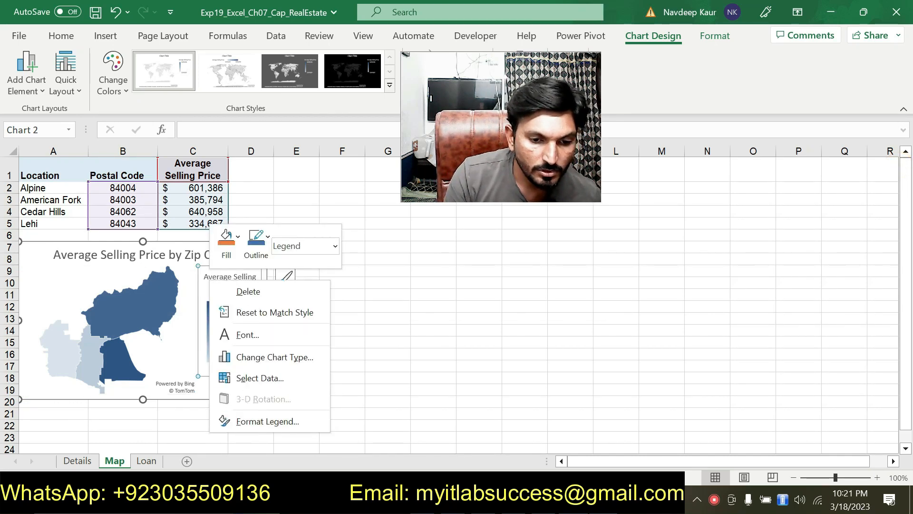
pyautogui.hotkey('alt', 'Tab')
pyautogui.scroll(-15, 361, 298)
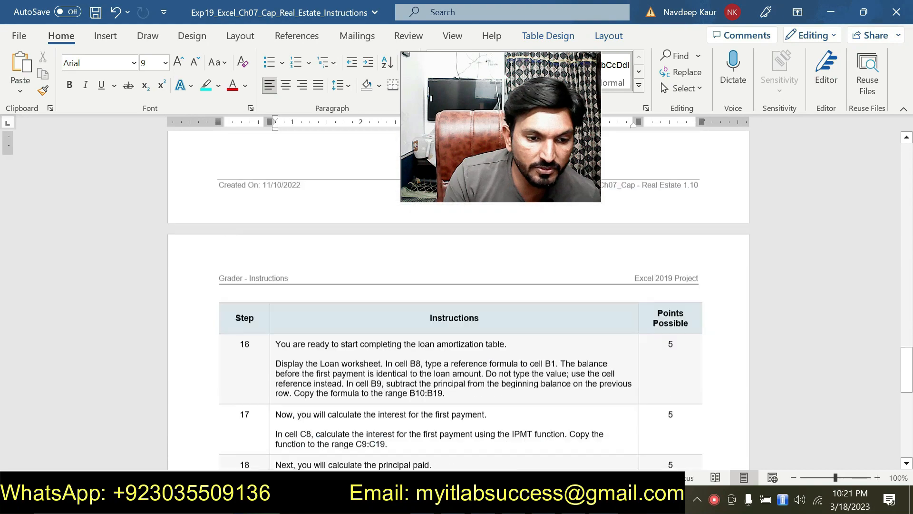
pyautogui.scroll(-3, 361, 298)
pyautogui.scroll(8, 361, 298)
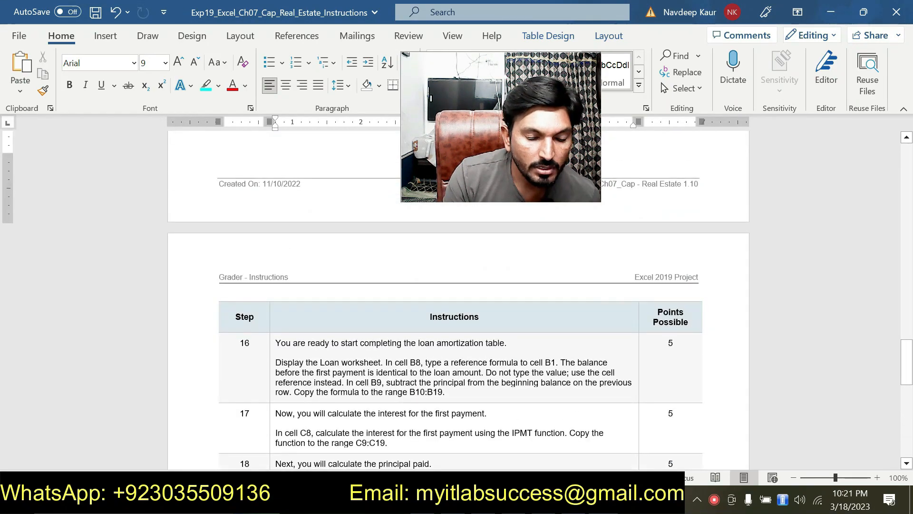
pyautogui.scroll(2, 420, 374)
pyautogui.scroll(2, 419, 374)
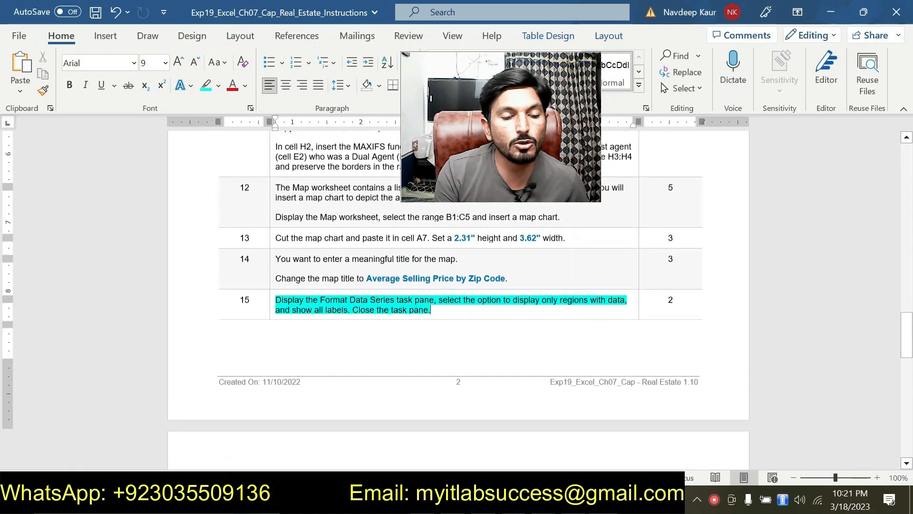
pyautogui.scroll(-1, 403, 367)
pyautogui.scroll(1, 403, 367)
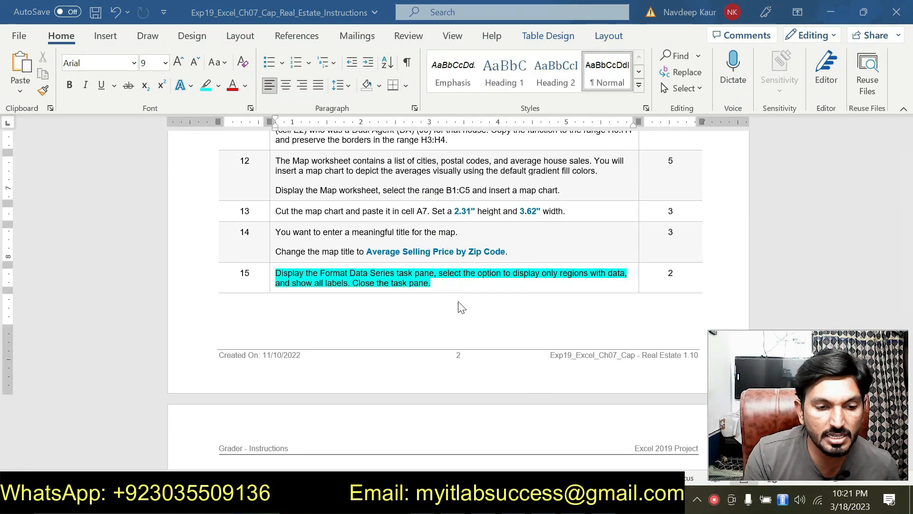
pyautogui.click(434, 282)
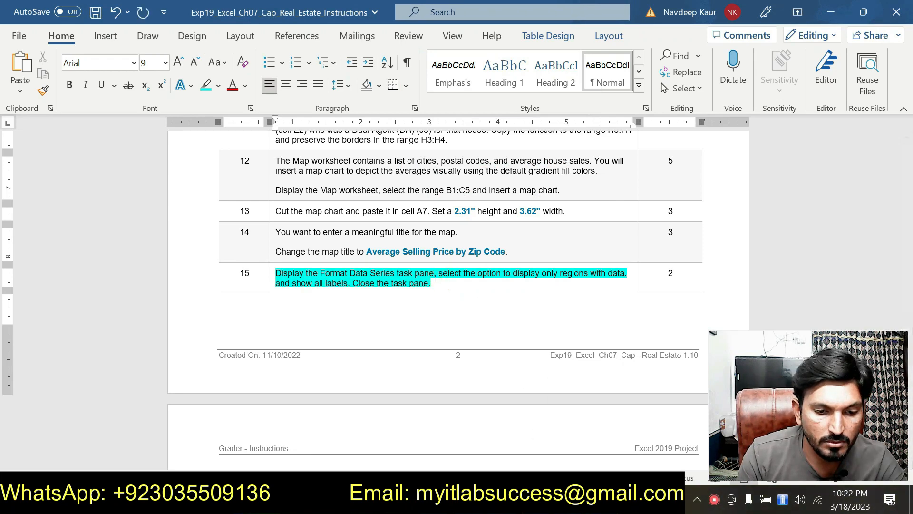
# Step: Switch to the Exp19_Excel_Ch07_Cap_RealEstateSSS workbook and examine its Loan and Details worksheets
pyautogui.hotkey('alt', 'Tab')
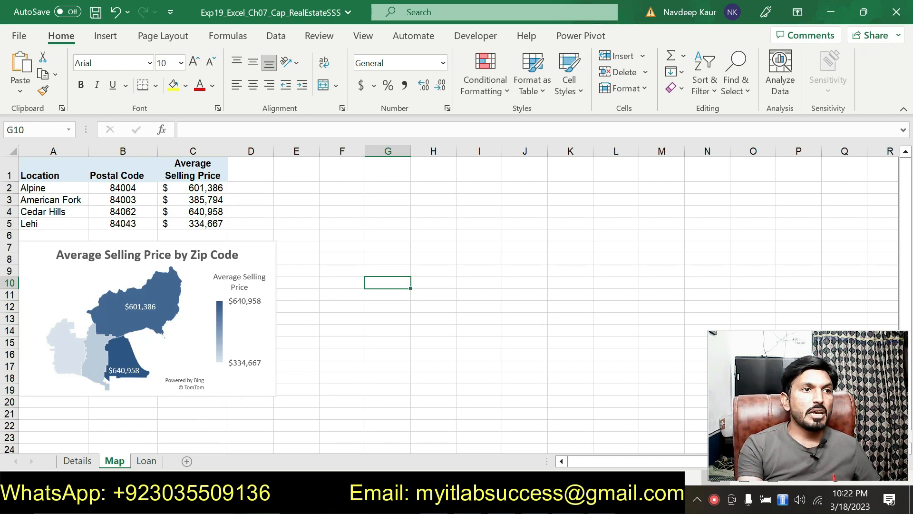
pyautogui.click(146, 461)
pyautogui.scroll(-4, 366, 336)
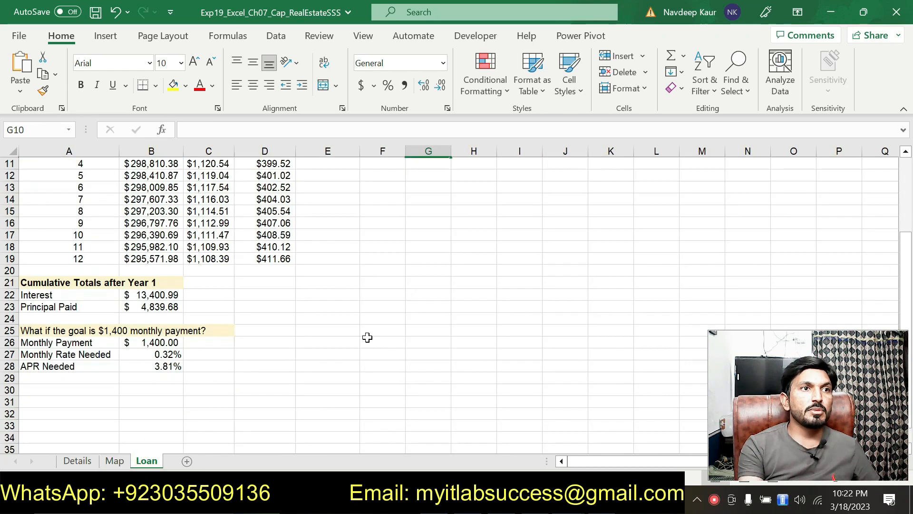
pyautogui.scroll(5, 366, 337)
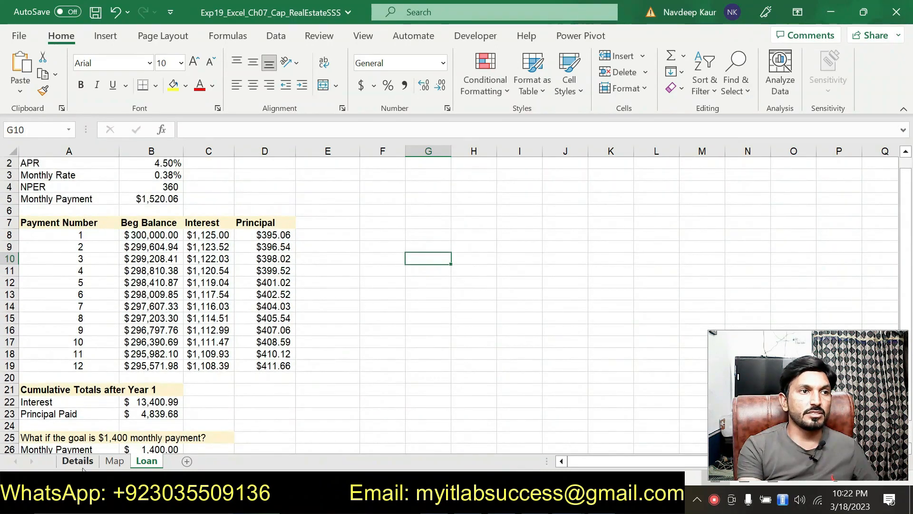
pyautogui.click(88, 462)
pyautogui.scroll(-2, 391, 332)
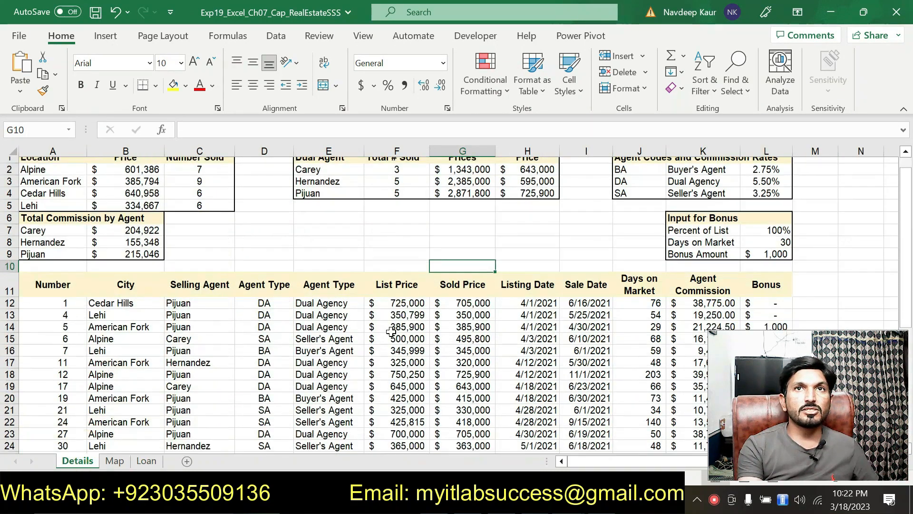
pyautogui.scroll(1, 391, 332)
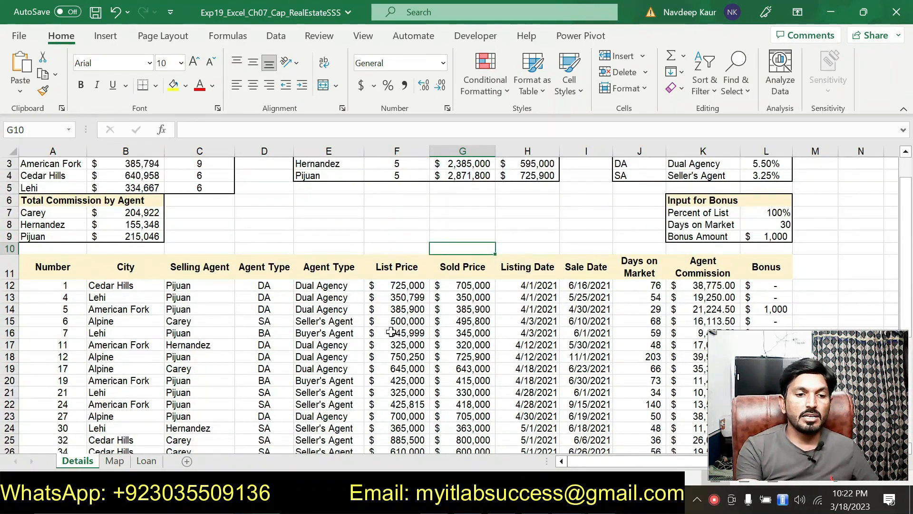
pyautogui.scroll(1, 391, 332)
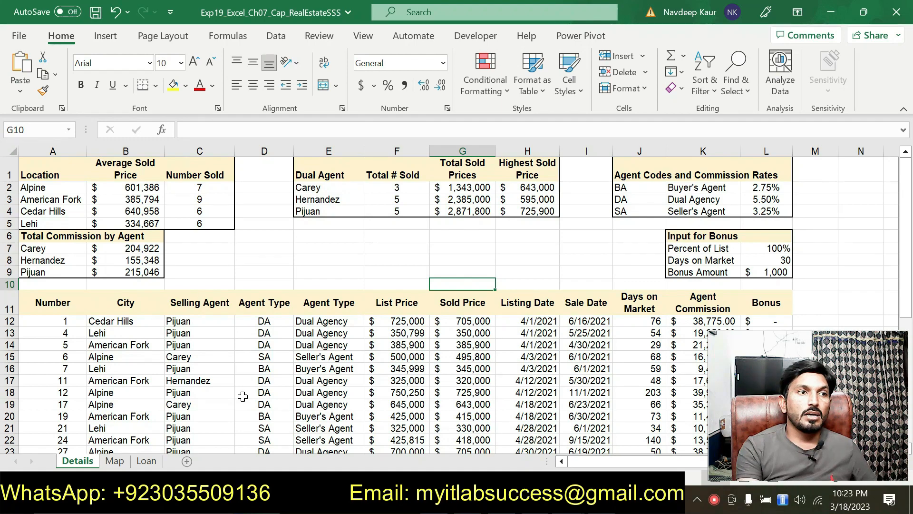
# Step: Go through the Map, Loan and Details worksheets of the RealEstateSSS workbook again, and return to the Word instructions
pyautogui.click(119, 462)
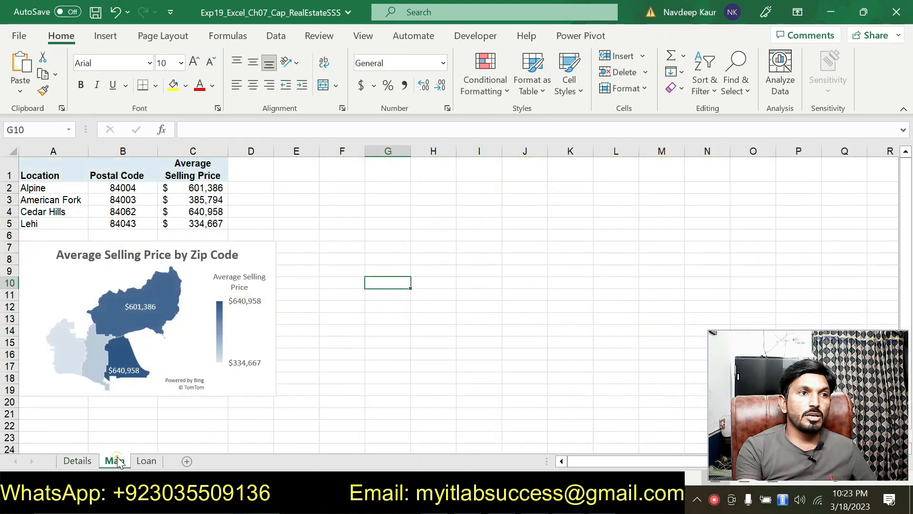
pyautogui.click(146, 461)
pyautogui.scroll(1, 360, 364)
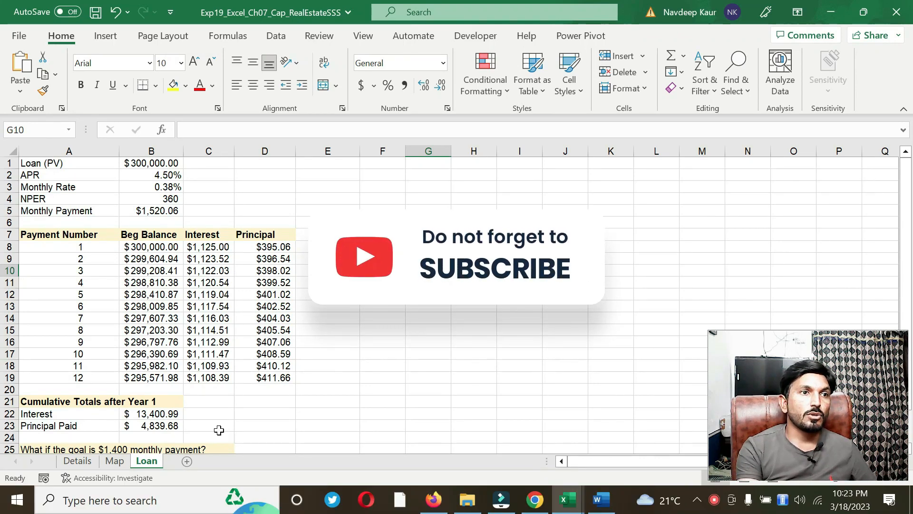
pyautogui.click(116, 461)
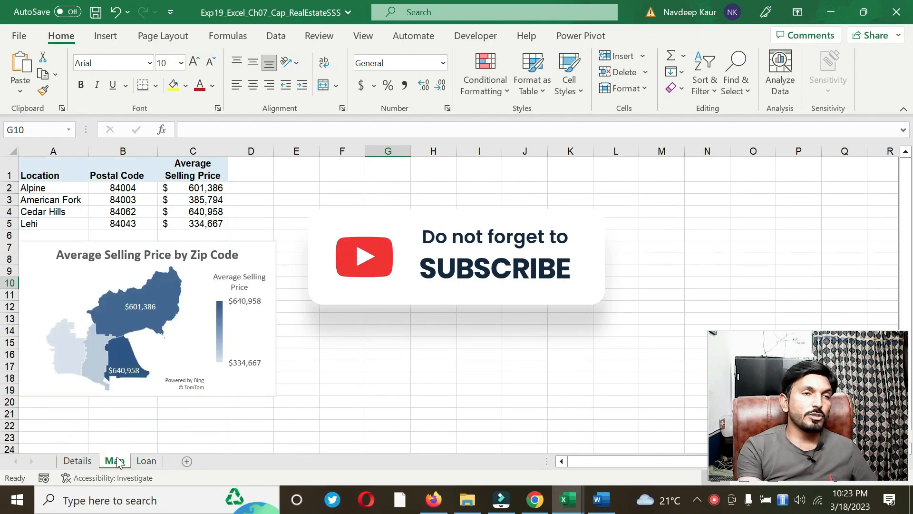
pyautogui.click(77, 461)
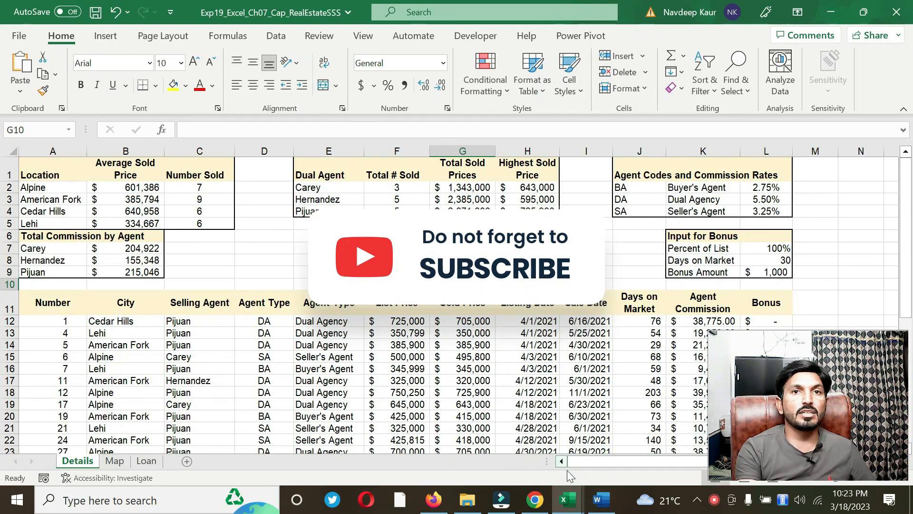
pyautogui.click(601, 503)
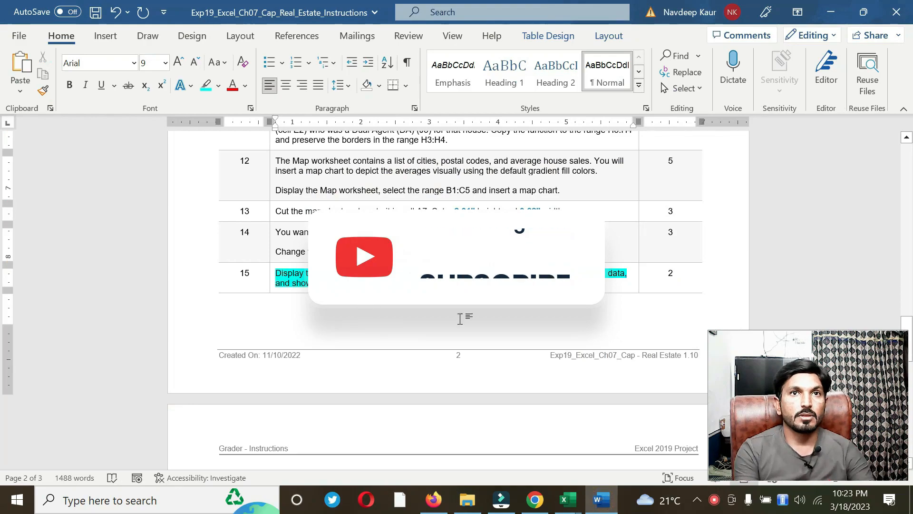